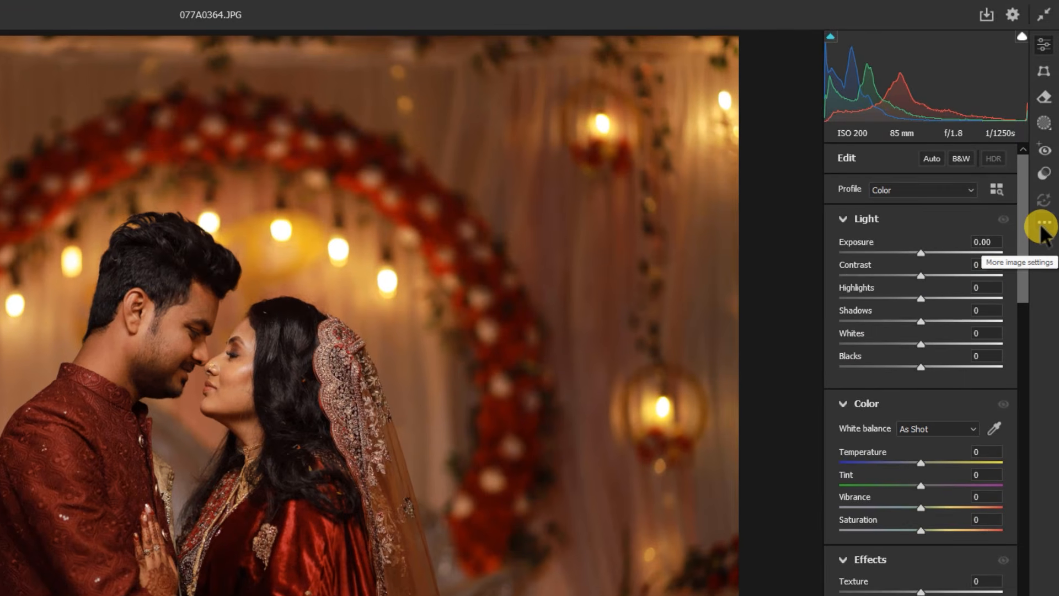
Load the saved Camera Raw settings file PG BONG WED.xmp onto the photo
{"action": "left_click", "coordinate": [1044, 223]}
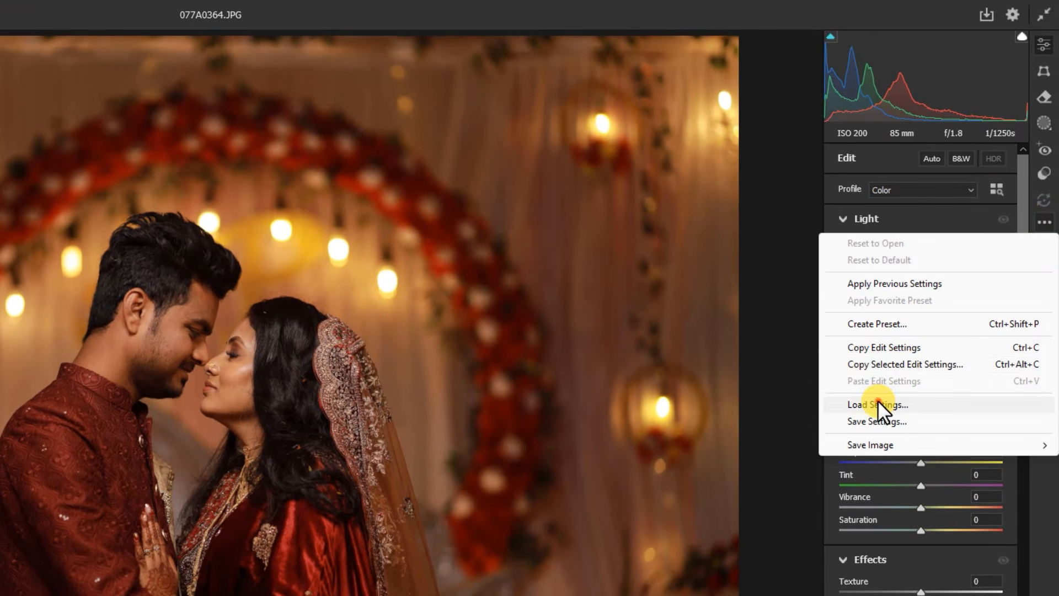
{"action": "left_click", "coordinate": [877, 404]}
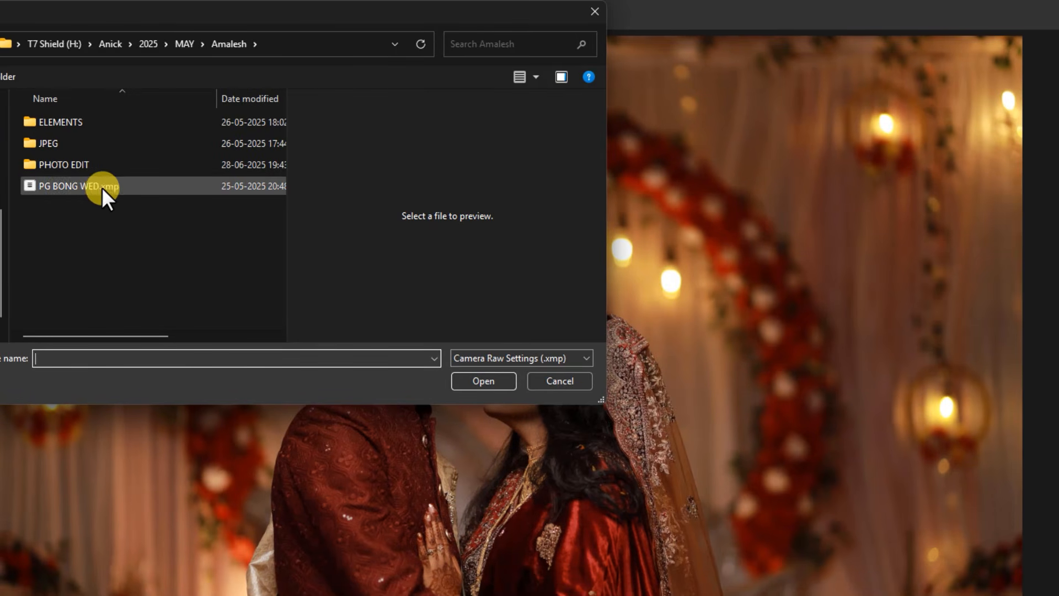
{"action": "double_click", "coordinate": [83, 185]}
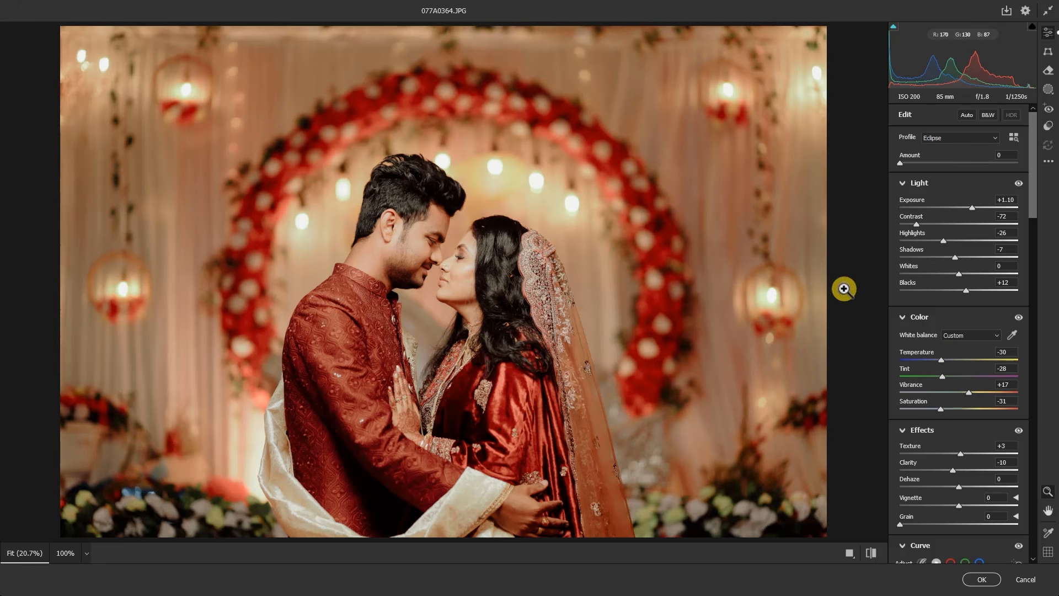
Fine-tune the photo's light settings with Exposure +1.05, Shadows -10 and Whites +1
{"action": "left_click_drag", "start_coordinate": [972, 210], "coordinate": [971, 210]}
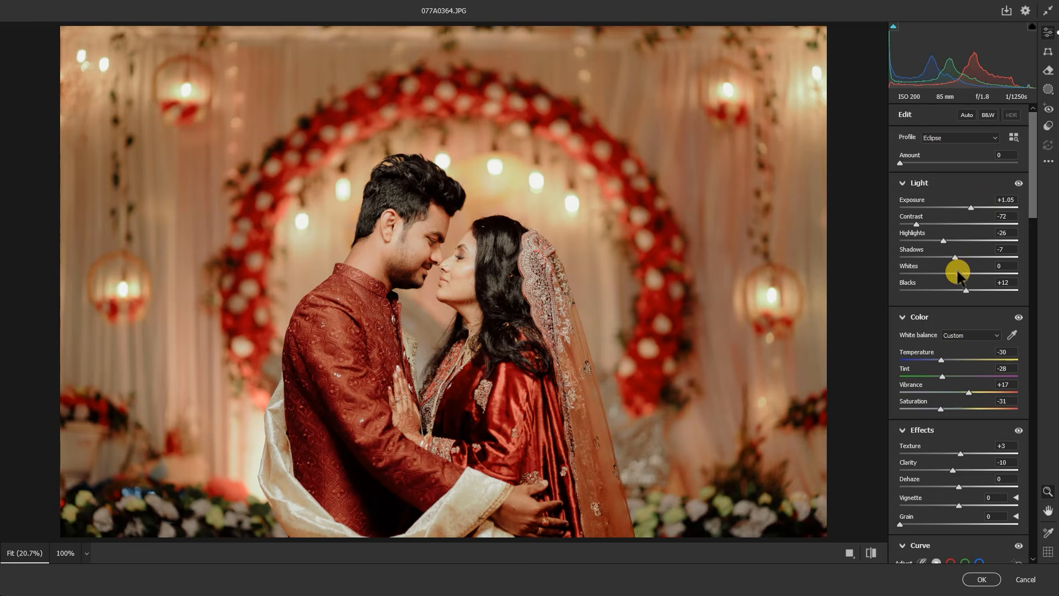
{"action": "left_click_drag", "start_coordinate": [955, 272], "coordinate": [957, 275]}
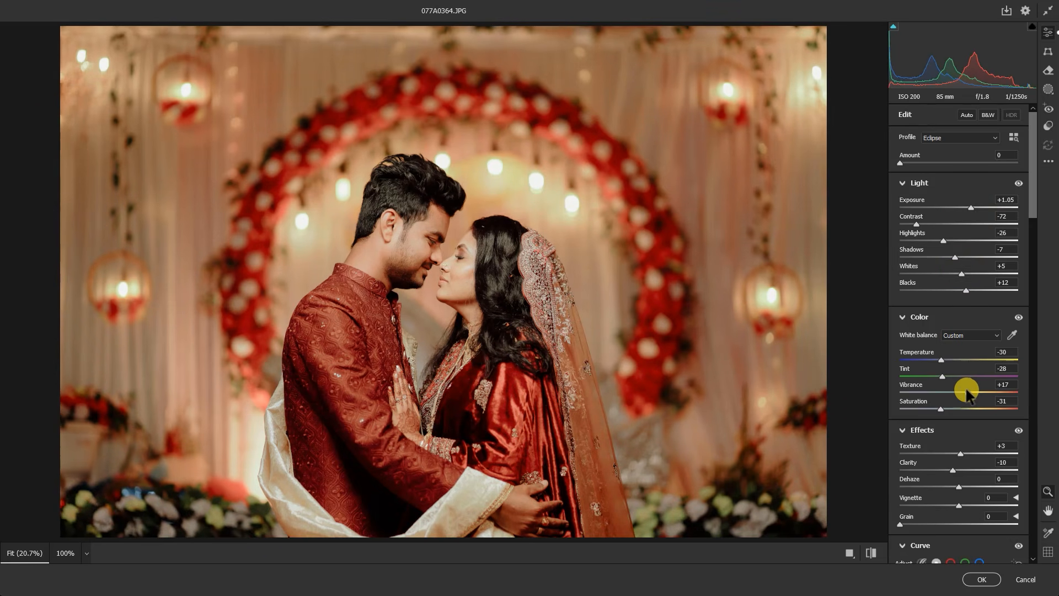
{"action": "left_click_drag", "start_coordinate": [942, 361], "coordinate": [939, 361]}
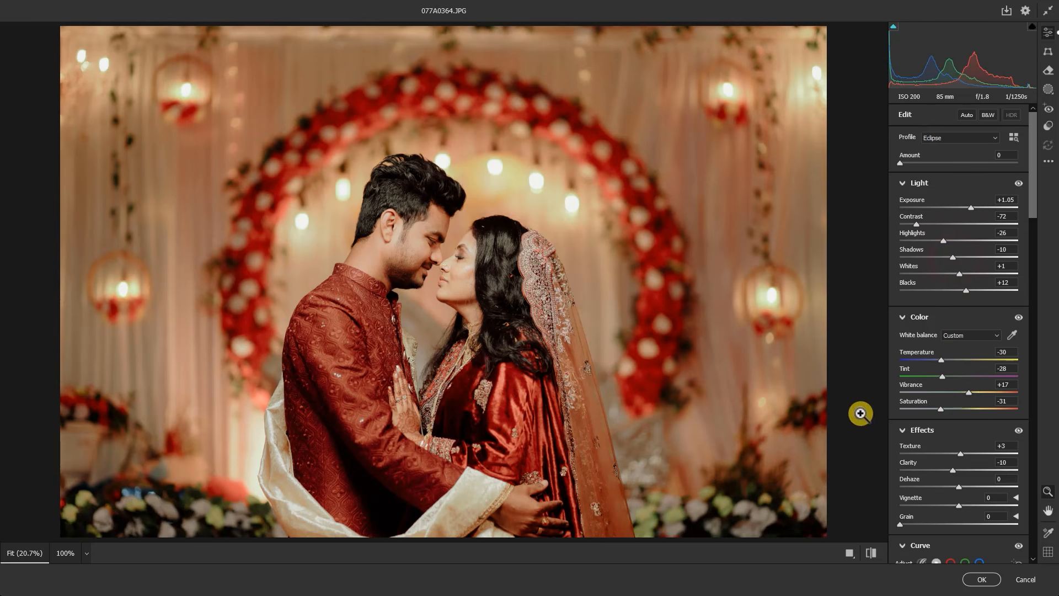
Apply the Camera Raw edits to Layer 1, comparing the graded photo with the original
{"action": "left_click", "coordinate": [873, 552]}
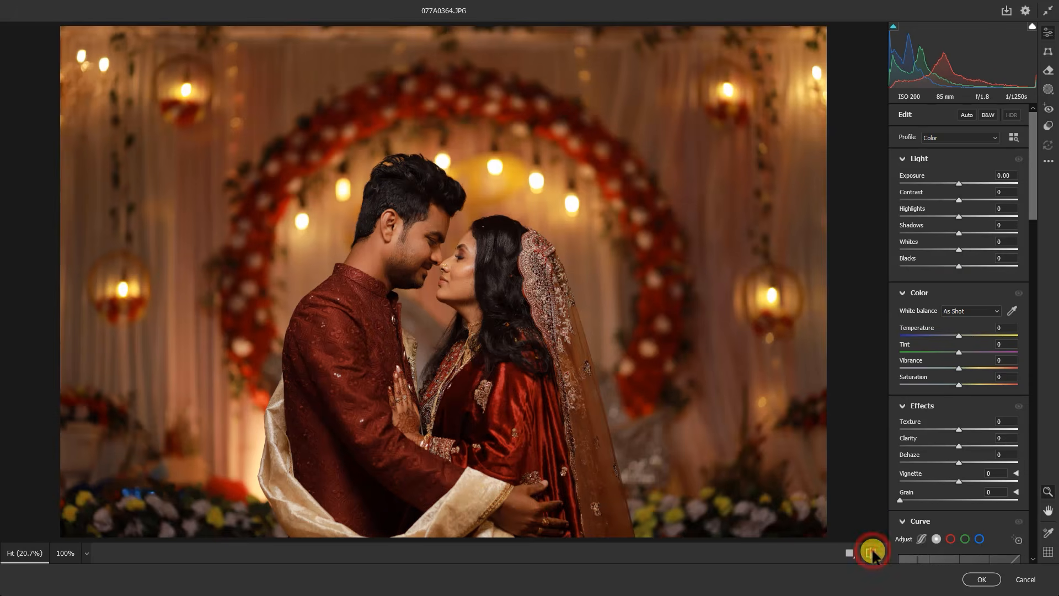
{"action": "left_click", "coordinate": [873, 552]}
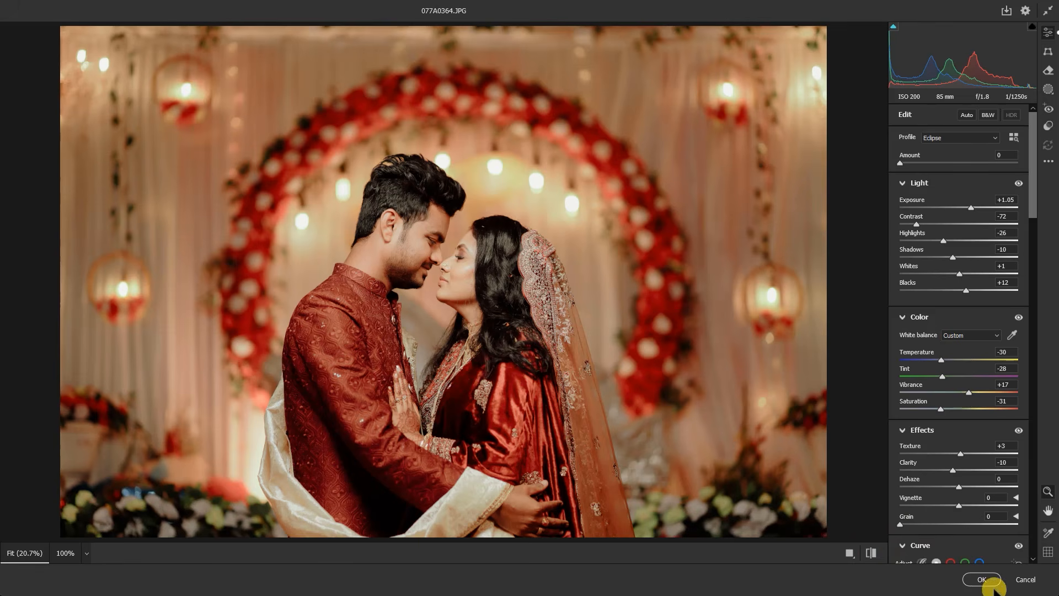
{"action": "left_click", "coordinate": [984, 581]}
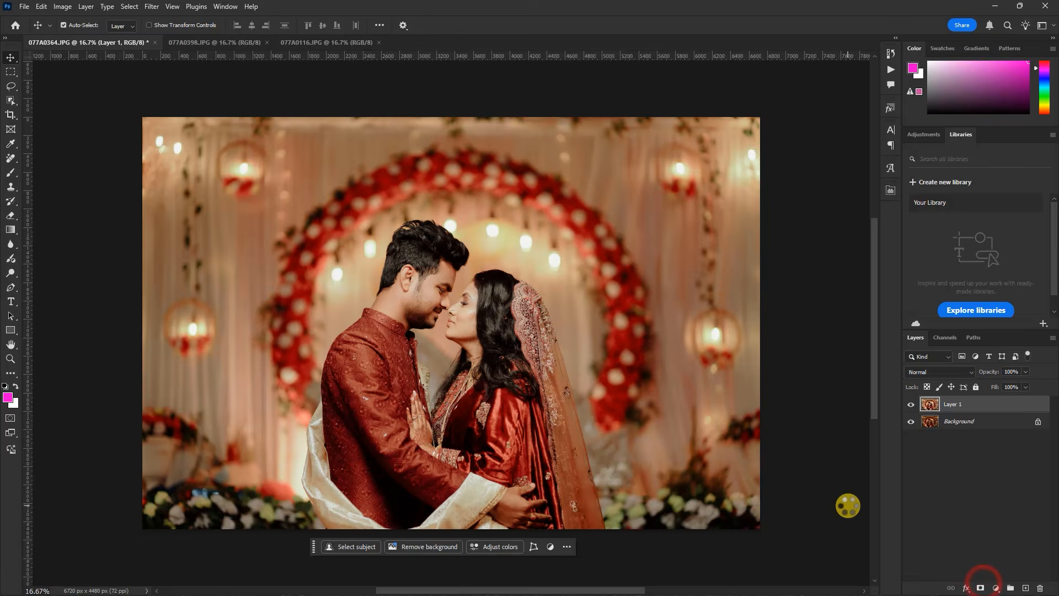
{"action": "left_click", "coordinate": [910, 407]}
{"action": "left_click", "coordinate": [910, 407]}
Remove the white fleck in the woman's hair near her forehead with the Spot Healing Brush
{"action": "scroll", "coordinate": [544, 313], "scroll_direction": "up", "scroll_amount": 5}
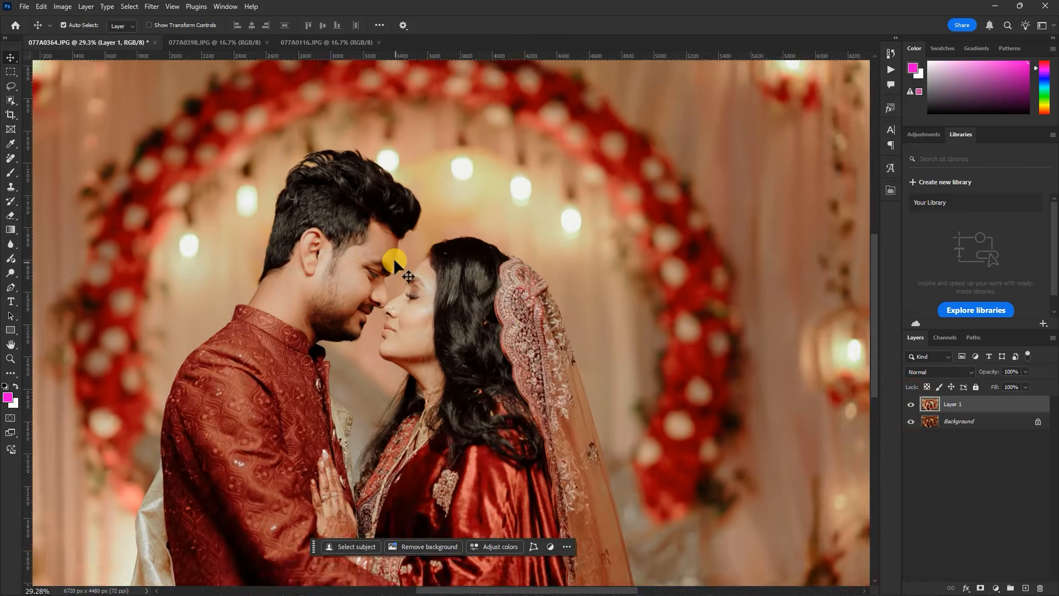
{"action": "scroll", "coordinate": [546, 363], "scroll_direction": "up", "scroll_amount": 1}
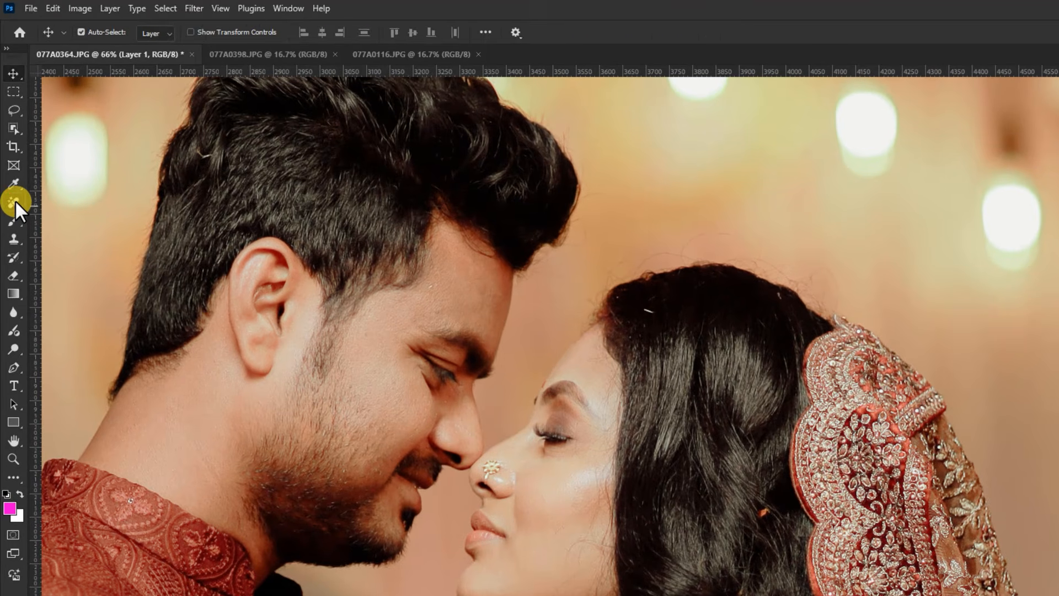
{"action": "left_click", "coordinate": [10, 158]}
{"action": "left_click", "coordinate": [15, 200]}
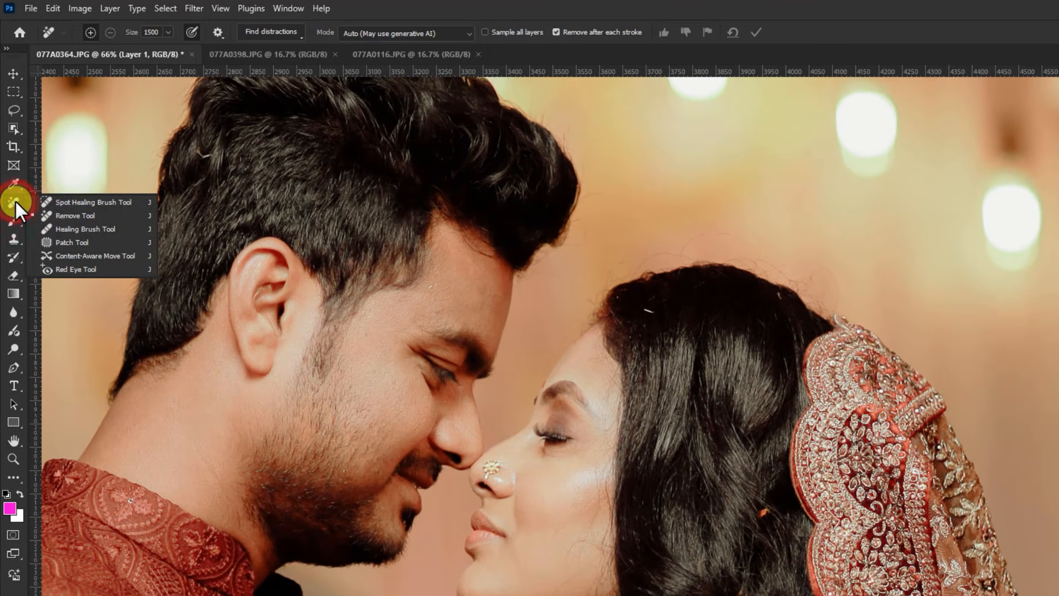
{"action": "left_click", "coordinate": [97, 202]}
{"action": "scroll", "coordinate": [684, 322], "scroll_direction": "up", "scroll_amount": 5}
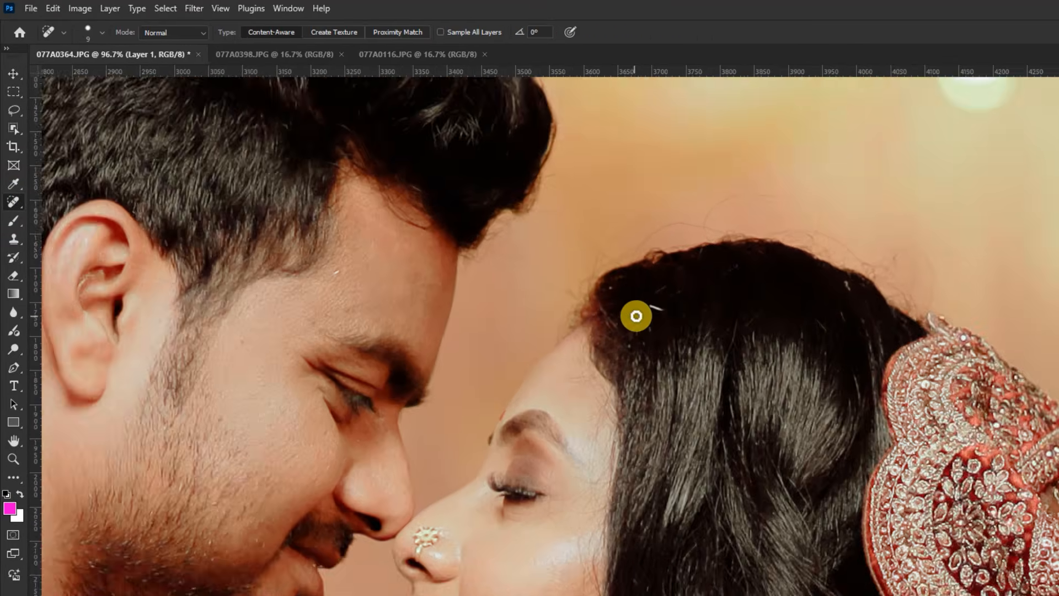
{"action": "left_click", "coordinate": [652, 300]}
Undo the last heal and retouch the orange speck in the woman's hair with the Spot Healing Brush enlarged to 35
{"action": "scroll", "coordinate": [690, 324], "scroll_direction": "down", "scroll_amount": 5}
{"action": "scroll", "coordinate": [809, 515], "scroll_direction": "up", "scroll_amount": 4}
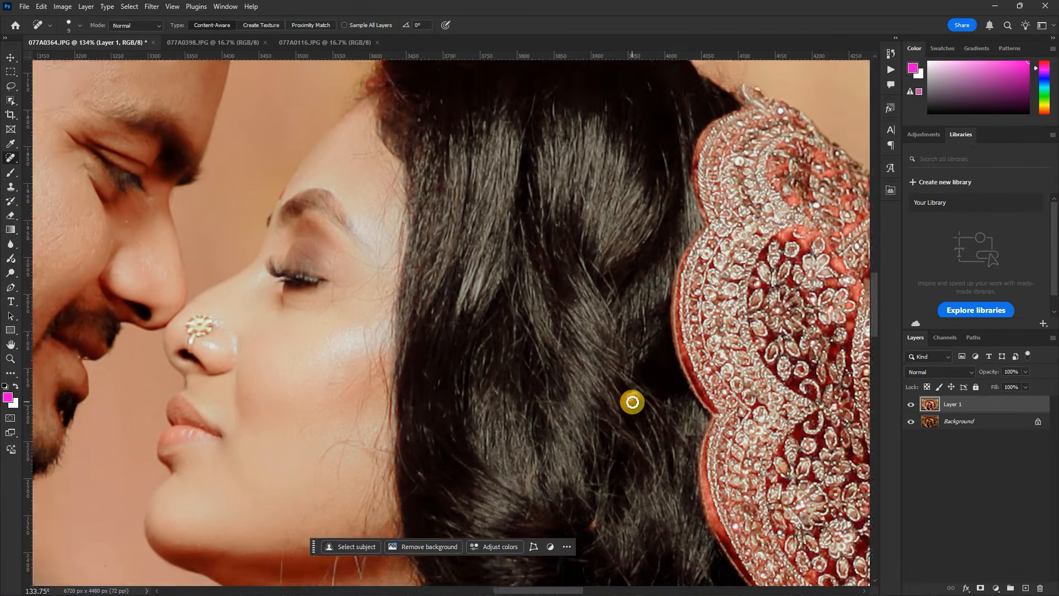
{"action": "scroll", "coordinate": [632, 403], "scroll_direction": "up", "scroll_amount": 1}
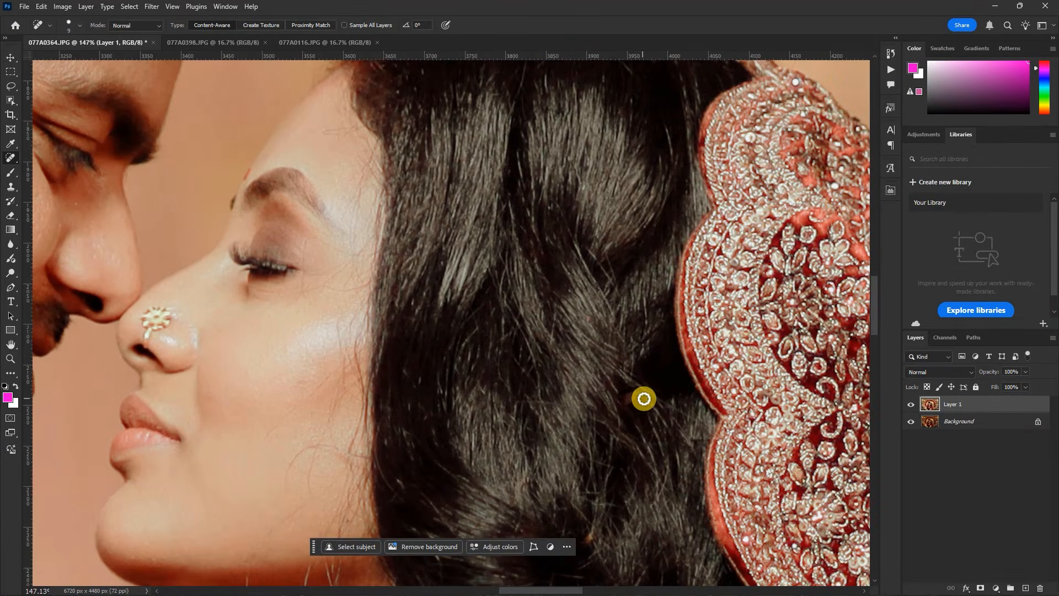
{"action": "key", "text": "ctrl+z"}
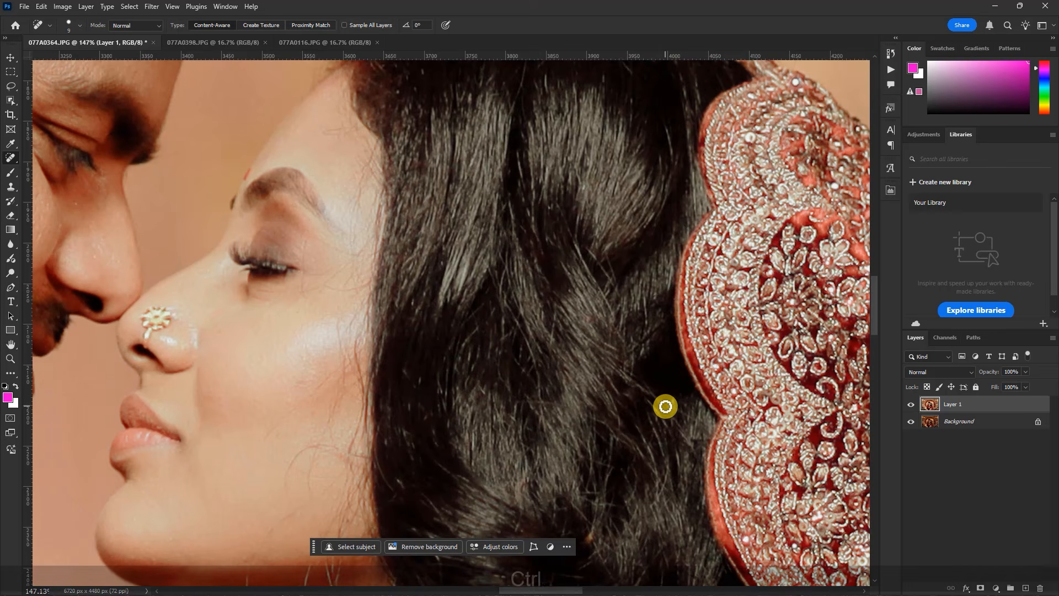
{"action": "key", "text": "bracketright"}
{"action": "key", "text": "bracketright"}
{"action": "left_click", "coordinate": [622, 390]}
{"action": "left_click", "coordinate": [620, 381]}
{"action": "left_click", "coordinate": [619, 380]}
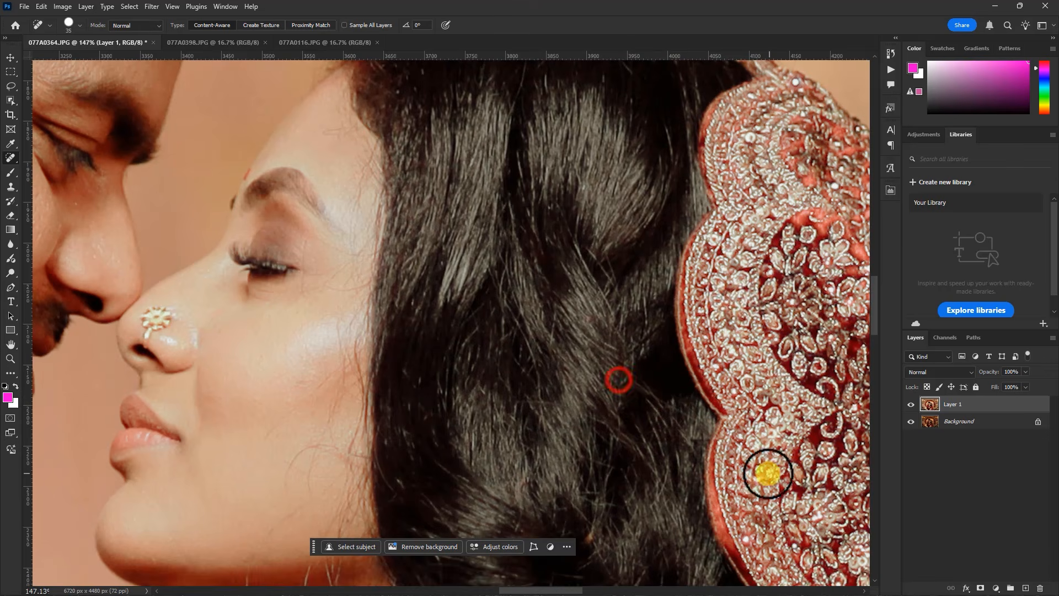
Heal the stray light marks in and around the man's hair with the Spot Healing Brush
{"action": "scroll", "coordinate": [770, 474], "scroll_direction": "down", "scroll_amount": 6}
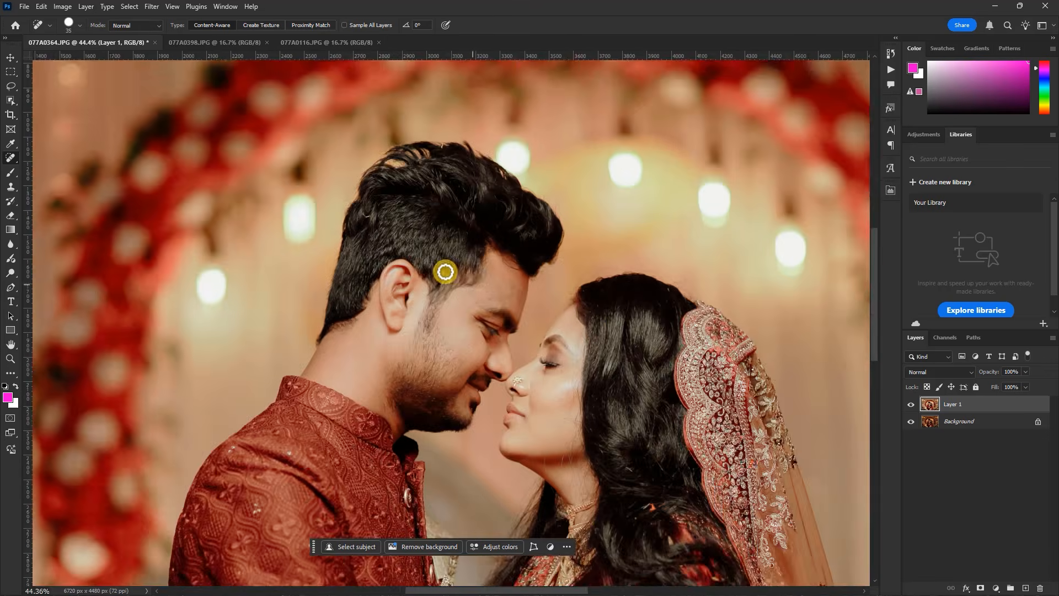
{"action": "scroll", "coordinate": [445, 271], "scroll_direction": "up", "scroll_amount": 3}
{"action": "left_click_drag", "start_coordinate": [346, 193], "coordinate": [363, 197]}
{"action": "scroll", "coordinate": [514, 324], "scroll_direction": "down", "scroll_amount": 1}
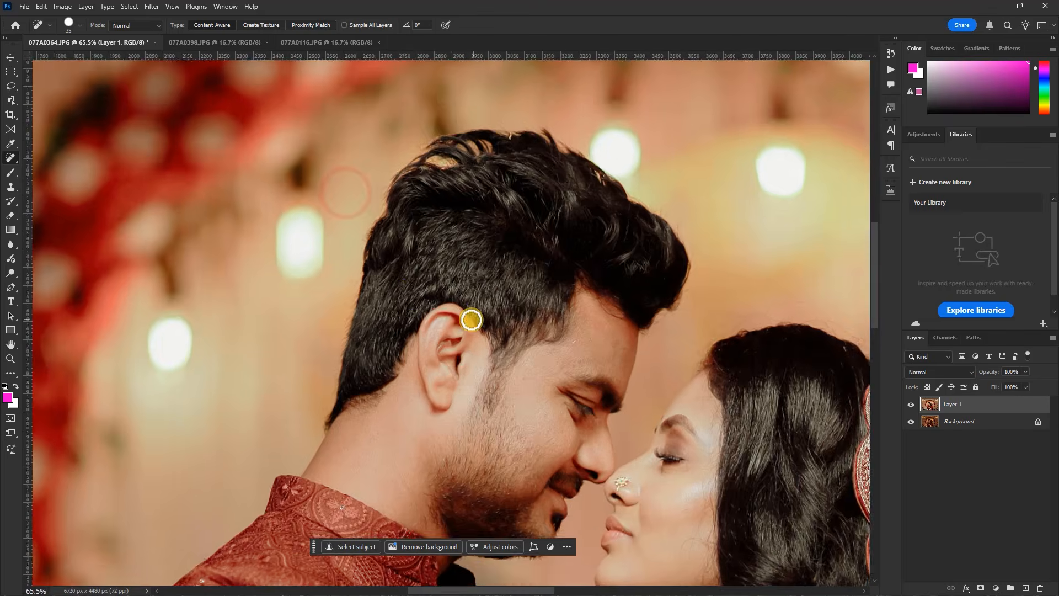
{"action": "scroll", "coordinate": [472, 320], "scroll_direction": "down", "scroll_amount": 3}
{"action": "scroll", "coordinate": [480, 309], "scroll_direction": "up", "scroll_amount": 5}
{"action": "left_click", "coordinate": [461, 306]}
{"action": "scroll", "coordinate": [456, 274], "scroll_direction": "down", "scroll_amount": 10}
{"action": "scroll", "coordinate": [477, 301], "scroll_direction": "up", "scroll_amount": 2}
{"action": "scroll", "coordinate": [496, 320], "scroll_direction": "down", "scroll_amount": 1}
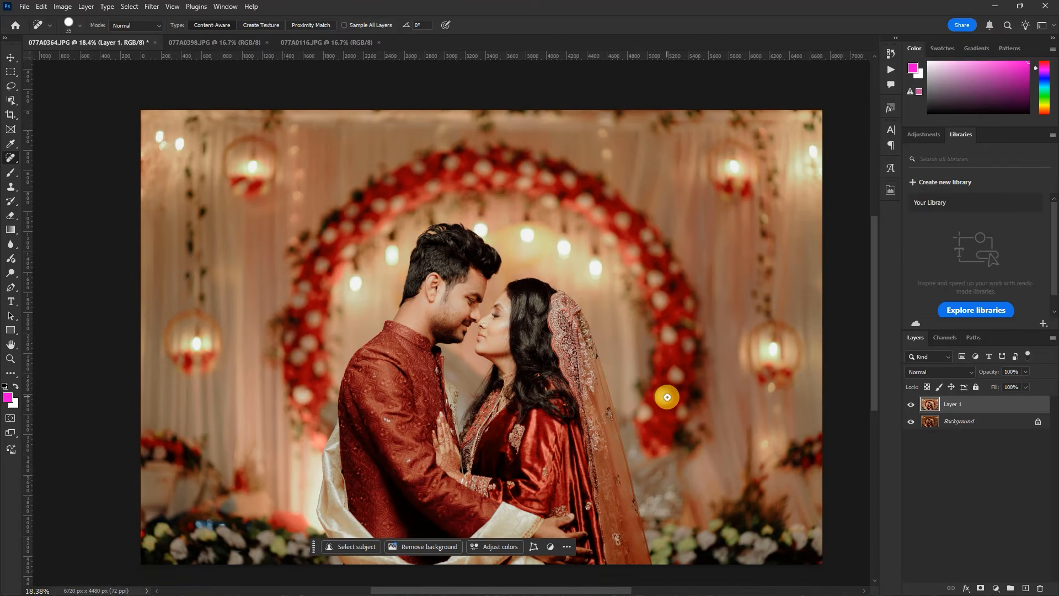
Duplicate Layer 1 and convert the copy to a smart object
{"action": "key", "text": "ctrl+j"}
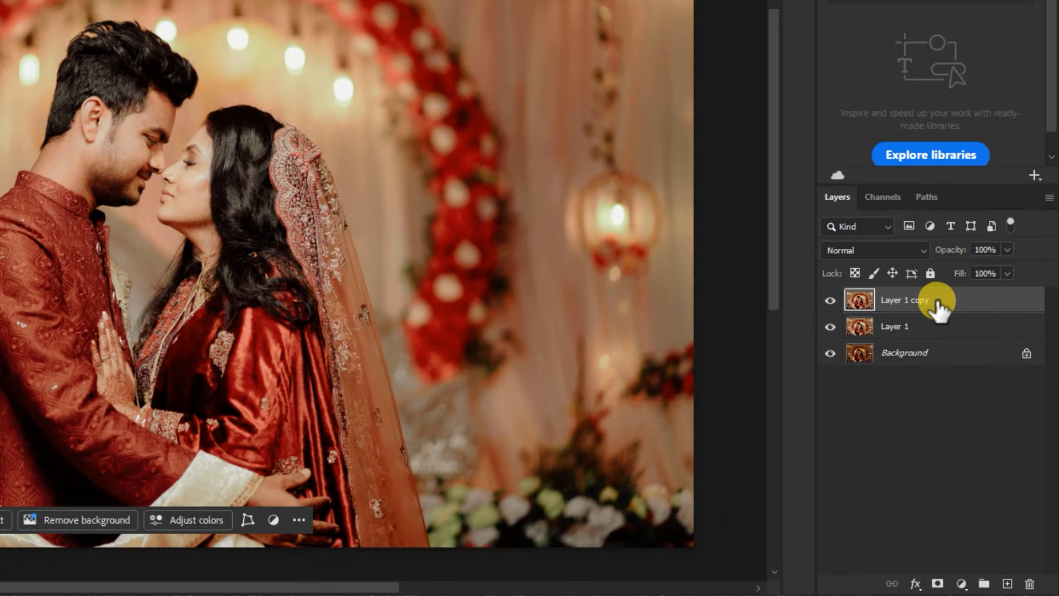
{"action": "right_click", "coordinate": [935, 302]}
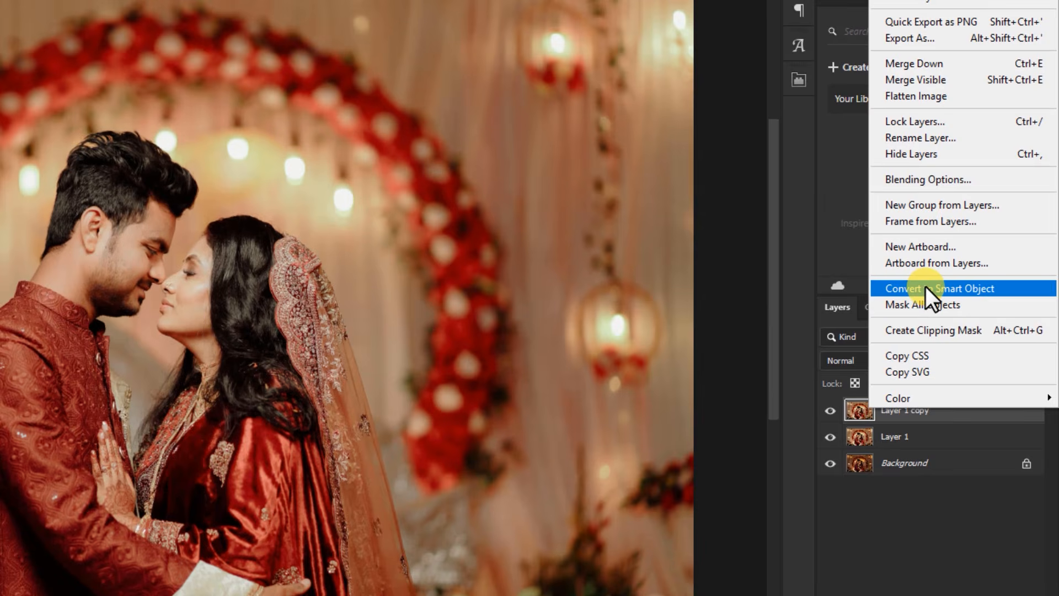
{"action": "left_click", "coordinate": [926, 214]}
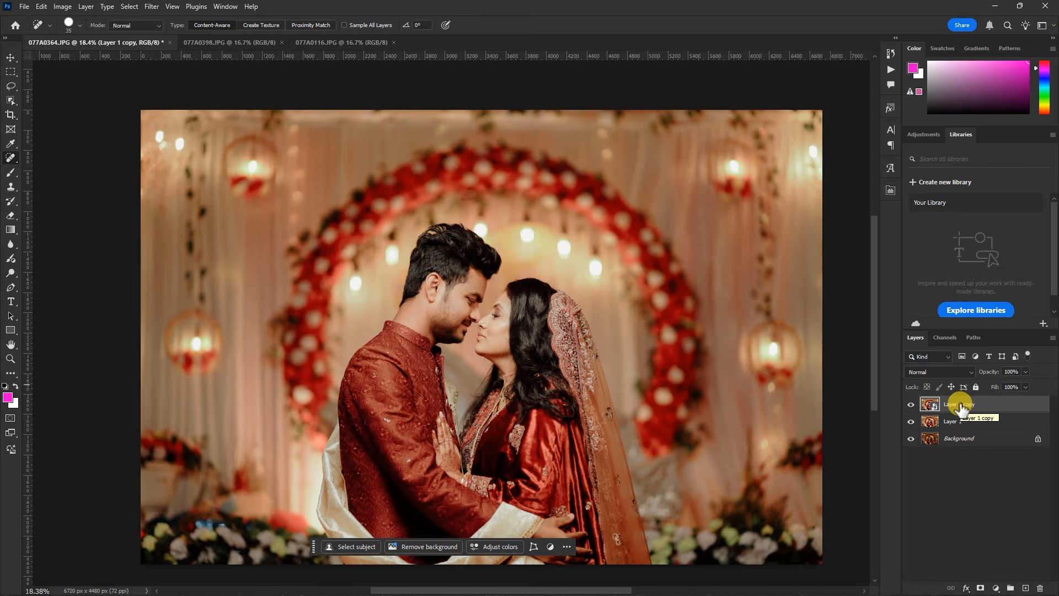
{"action": "scroll", "coordinate": [431, 185], "scroll_direction": "down", "scroll_amount": 2}
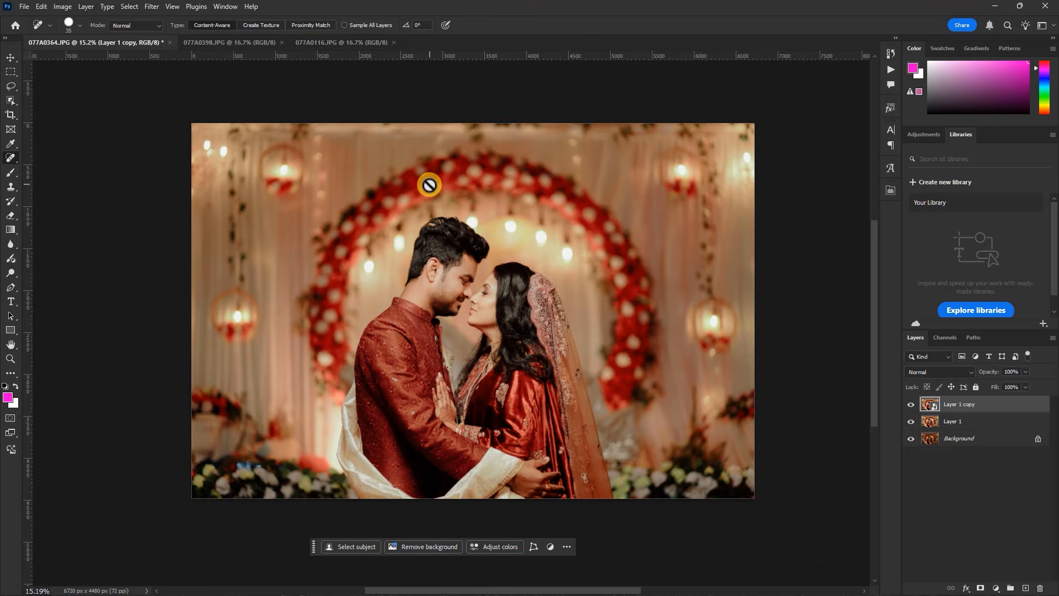
{"action": "scroll", "coordinate": [461, 219], "scroll_direction": "up", "scroll_amount": 2}
{"action": "scroll", "coordinate": [489, 248], "scroll_direction": "down", "scroll_amount": 1}
{"action": "scroll", "coordinate": [485, 315], "scroll_direction": "up", "scroll_amount": 1}
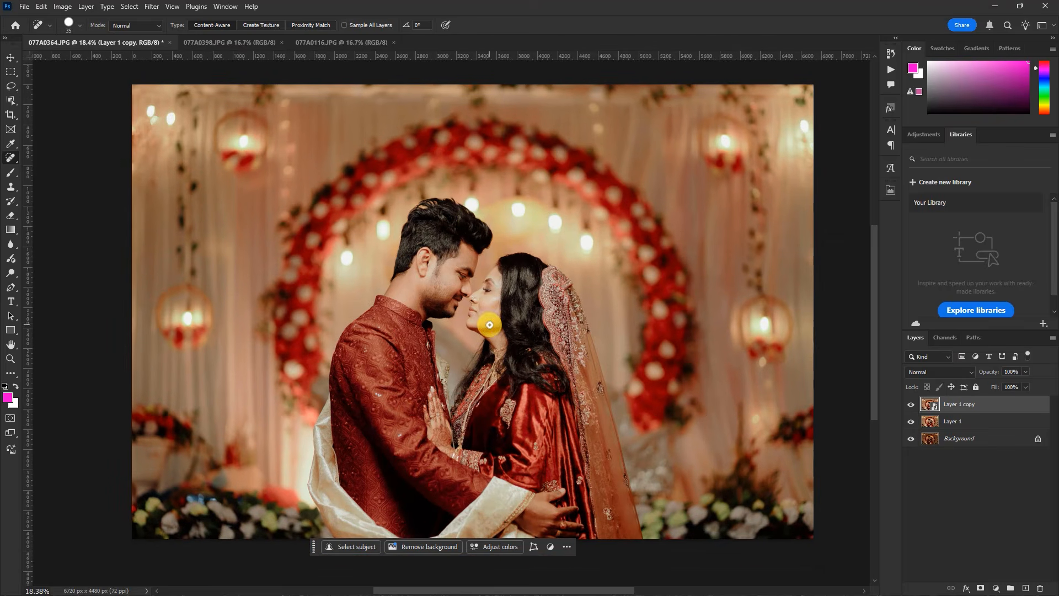
{"action": "scroll", "coordinate": [512, 356], "scroll_direction": "down", "scroll_amount": 1}
{"action": "scroll", "coordinate": [515, 312], "scroll_direction": "up", "scroll_amount": 1}
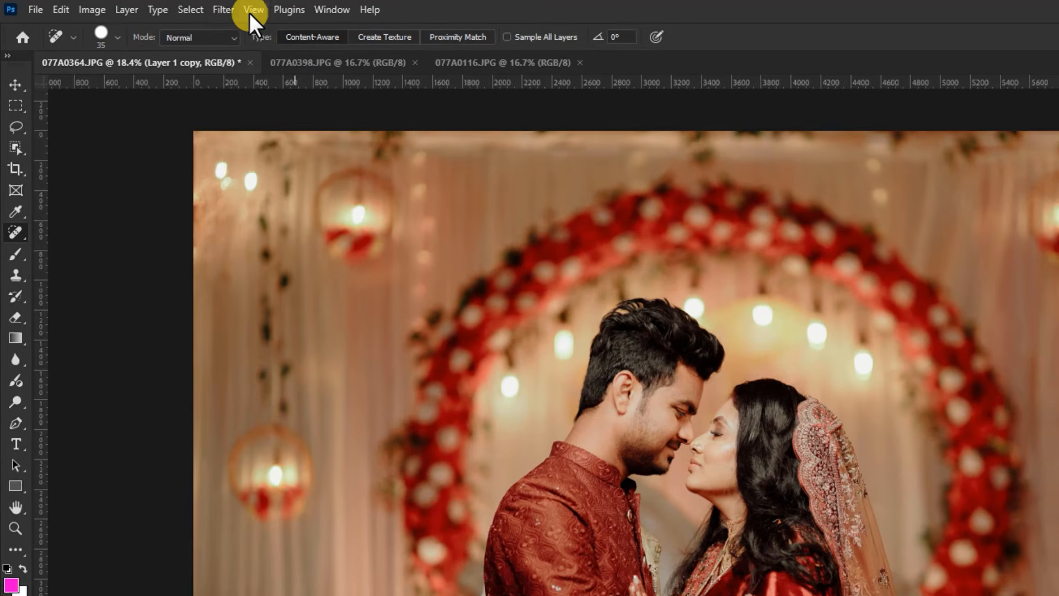
Apply a Radial Blur to the smart object with Amount 8, the Spin method and Good quality
{"action": "left_click", "coordinate": [154, 7]}
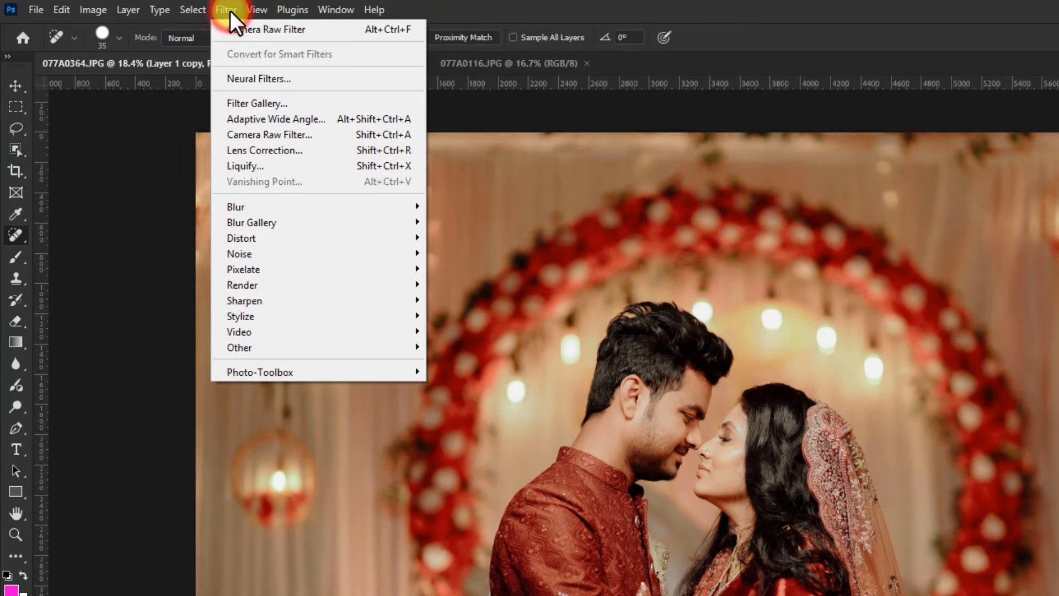
{"action": "left_click", "coordinate": [293, 205]}
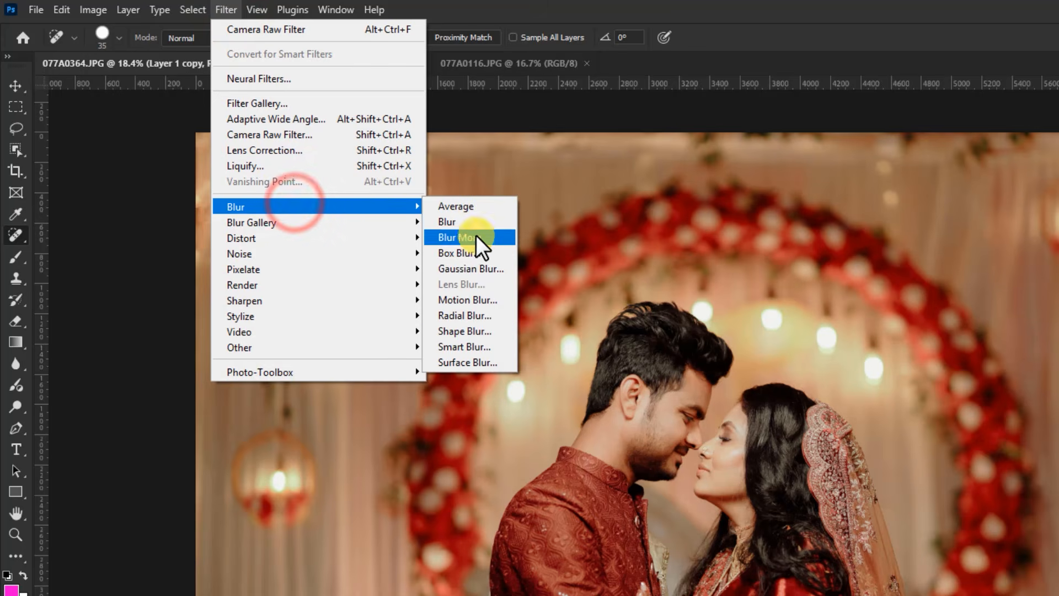
{"action": "left_click", "coordinate": [469, 314]}
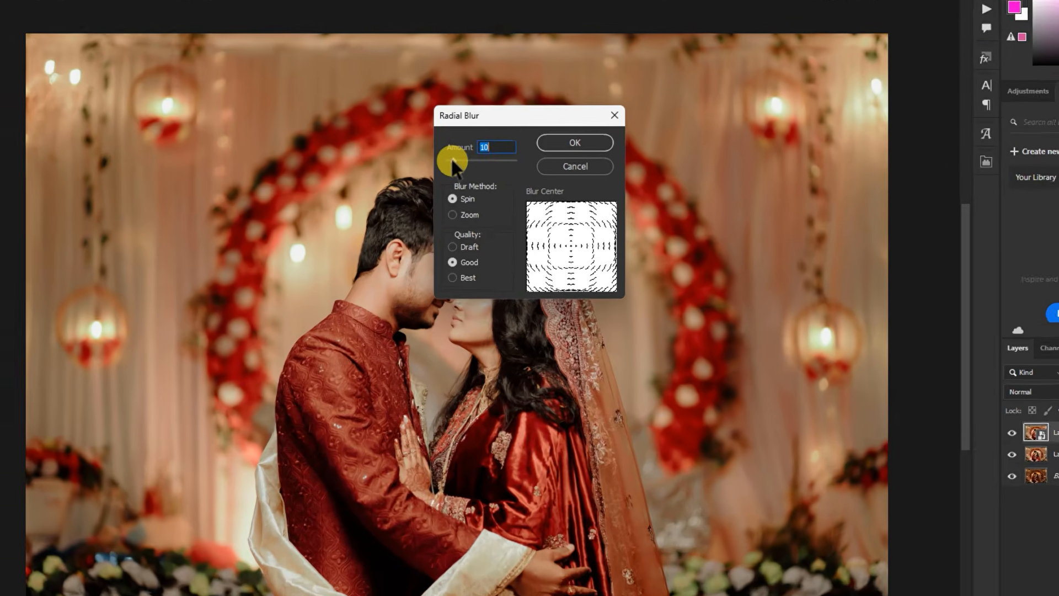
{"action": "left_click_drag", "start_coordinate": [469, 189], "coordinate": [468, 191]}
{"action": "left_click_drag", "start_coordinate": [434, 131], "coordinate": [434, 131]}
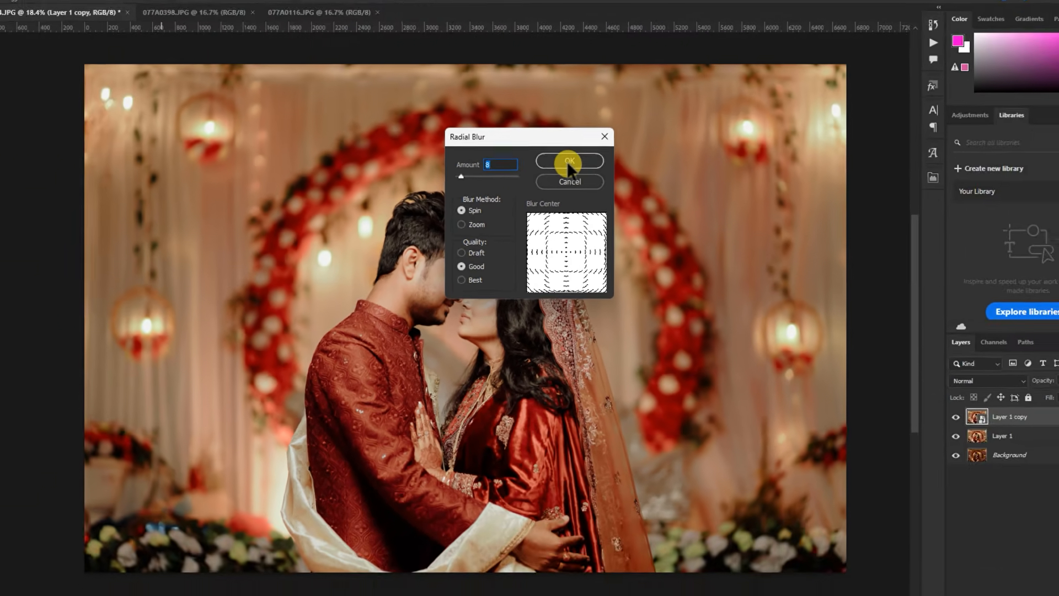
{"action": "left_click", "coordinate": [572, 108]}
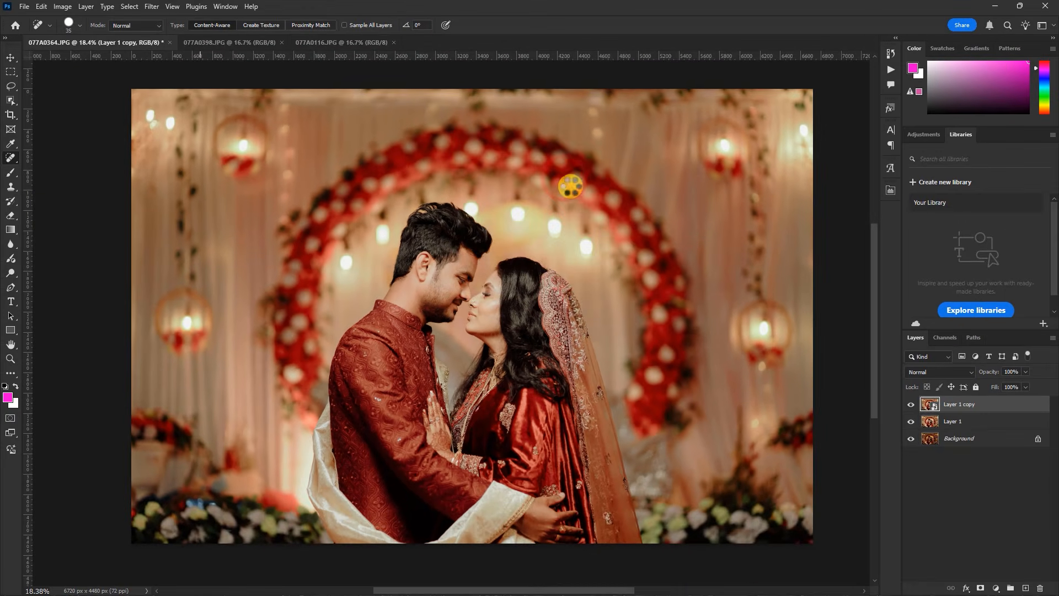
{"action": "scroll", "coordinate": [452, 280], "scroll_direction": "down", "scroll_amount": 1}
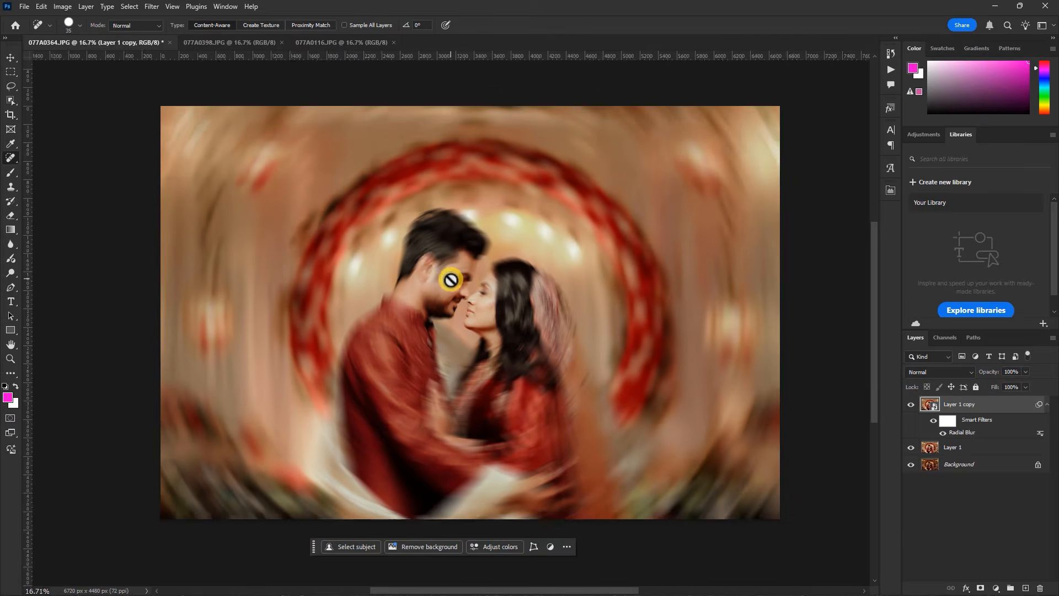
{"action": "scroll", "coordinate": [452, 280], "scroll_direction": "down", "scroll_amount": 1}
{"action": "scroll", "coordinate": [528, 335], "scroll_direction": "up", "scroll_amount": 2}
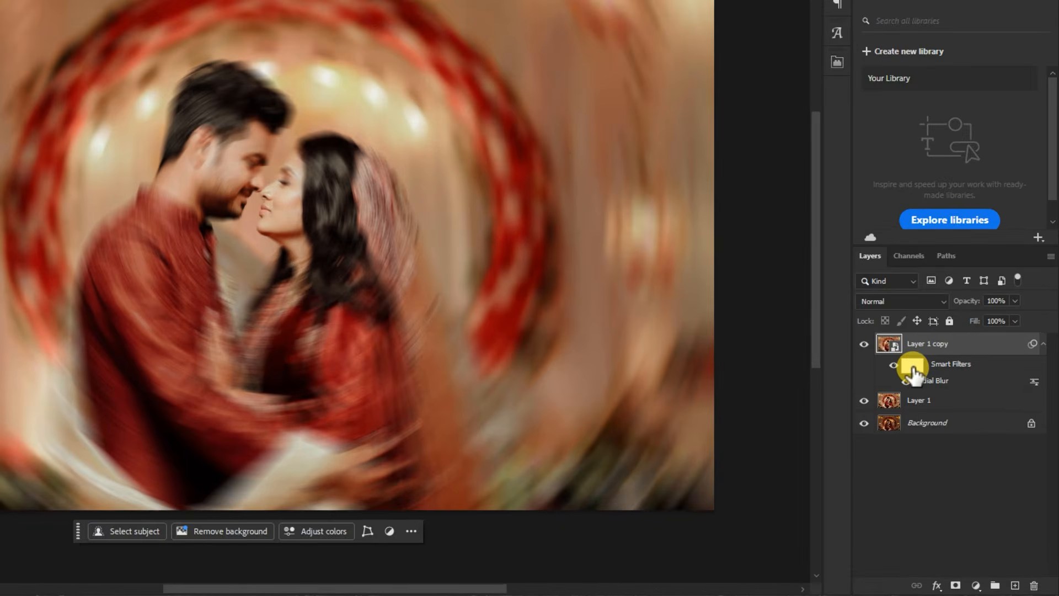
Target the smart filter mask of Layer 1 copy and choose the Soft Round brush for painting
{"action": "mouse_move", "coordinate": [913, 375]}
{"action": "left_mouse_down"}
{"action": "mouse_move", "coordinate": [239, 199]}
{"action": "mouse_move", "coordinate": [322, 303]}
{"action": "mouse_move", "coordinate": [315, 231]}
{"action": "mouse_move", "coordinate": [932, 408]}
{"action": "mouse_move", "coordinate": [909, 354]}
{"action": "mouse_move", "coordinate": [913, 372]}
{"action": "left_mouse_up"}
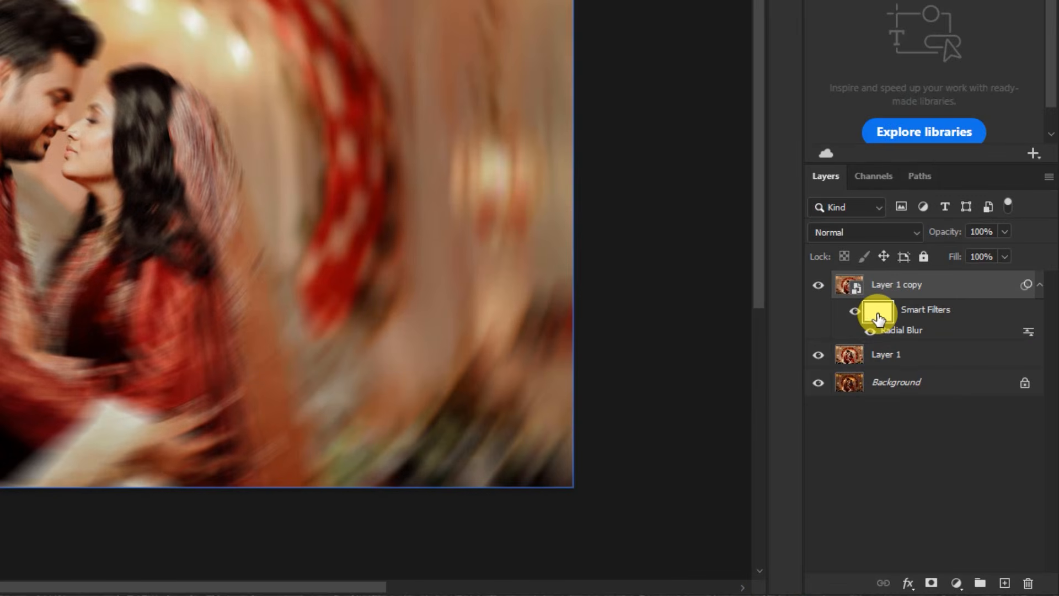
{"action": "left_click", "coordinate": [878, 314]}
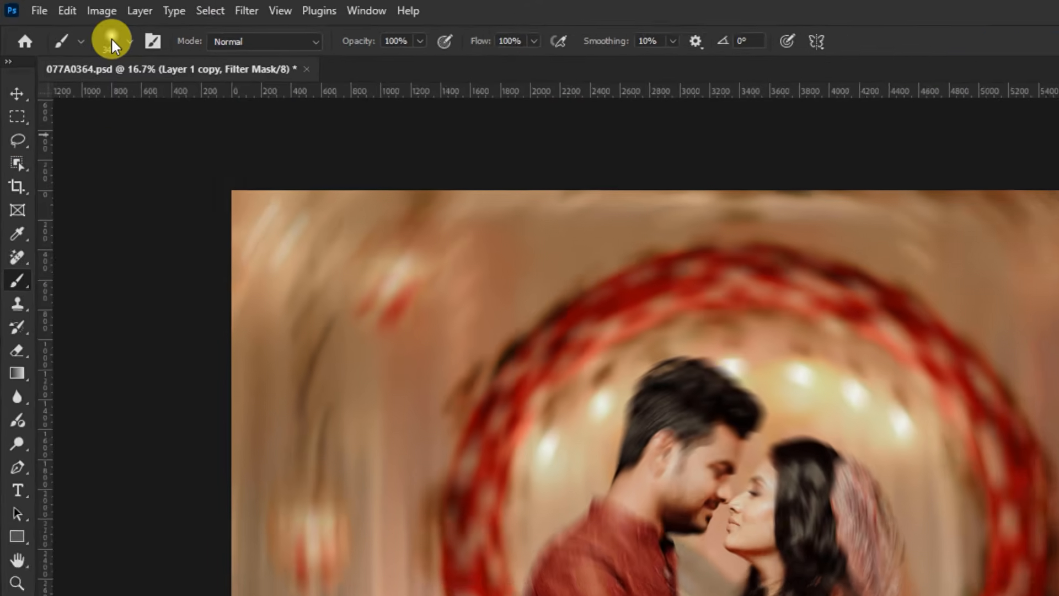
{"action": "left_click", "coordinate": [111, 43]}
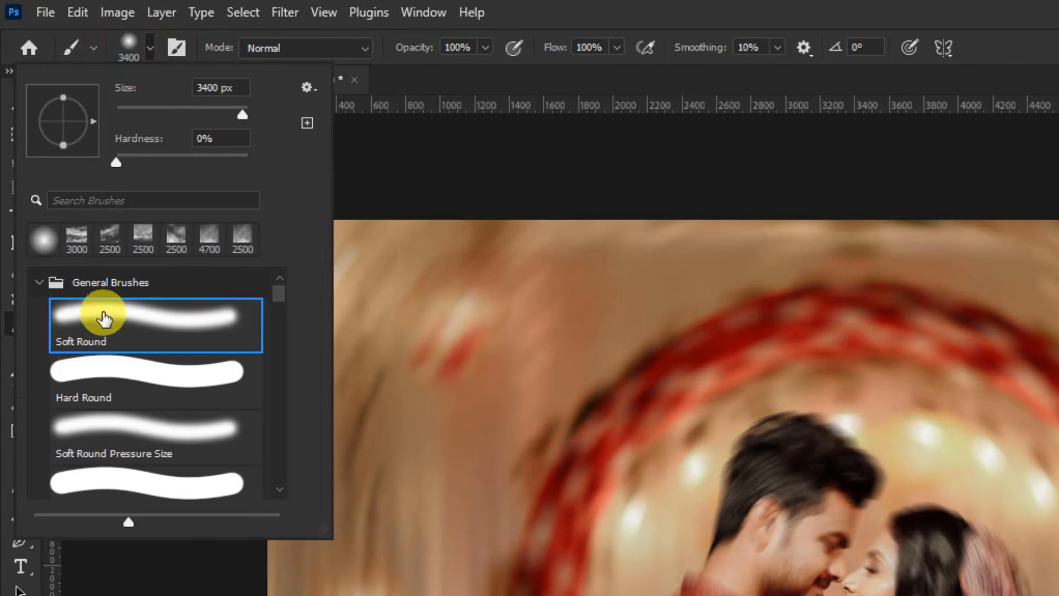
{"action": "left_click", "coordinate": [103, 319]}
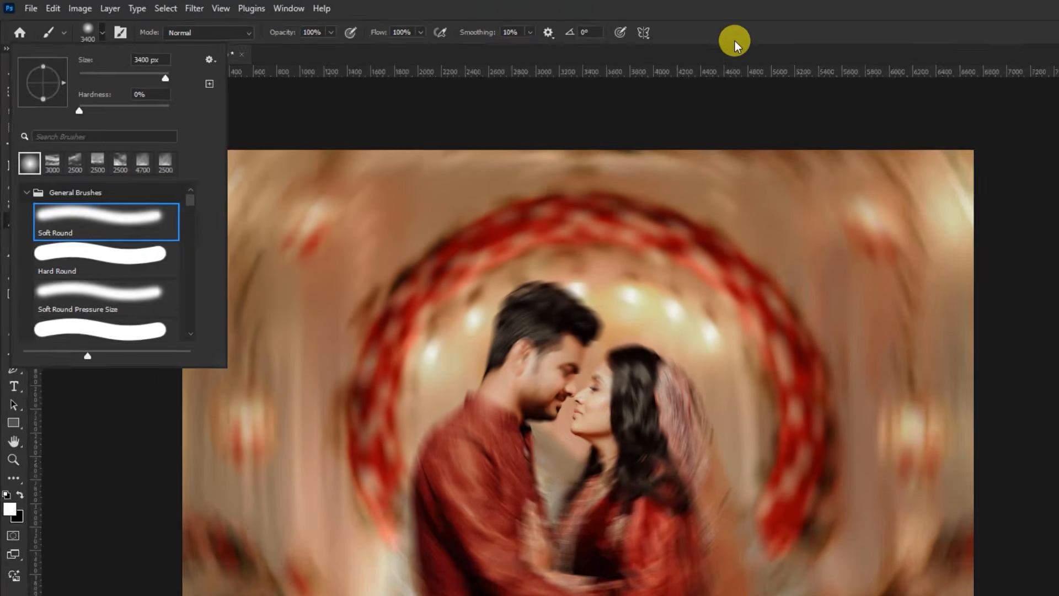
Set the foreground color to black (000000) for painting on the smart filter mask of Layer 1 copy
{"action": "left_click", "coordinate": [736, 42]}
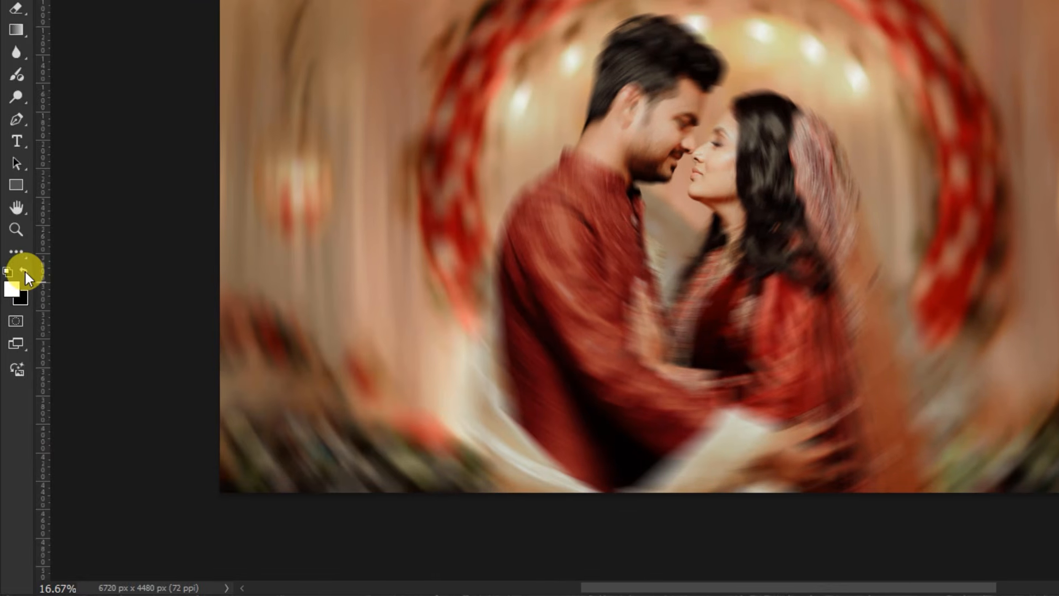
{"action": "left_click", "coordinate": [25, 270]}
{"action": "left_click", "coordinate": [16, 289]}
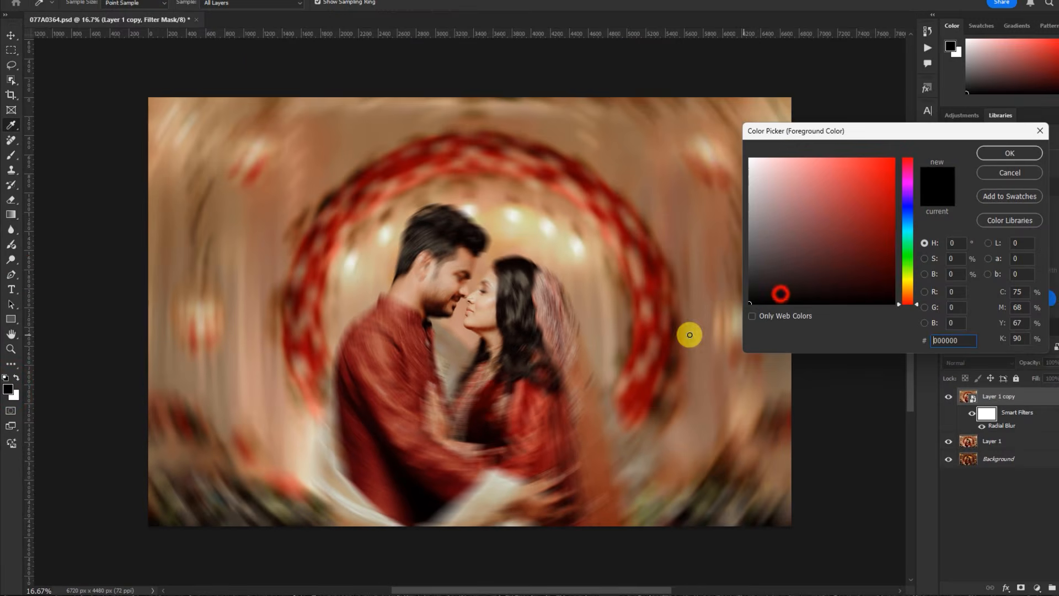
{"action": "left_click", "coordinate": [987, 150]}
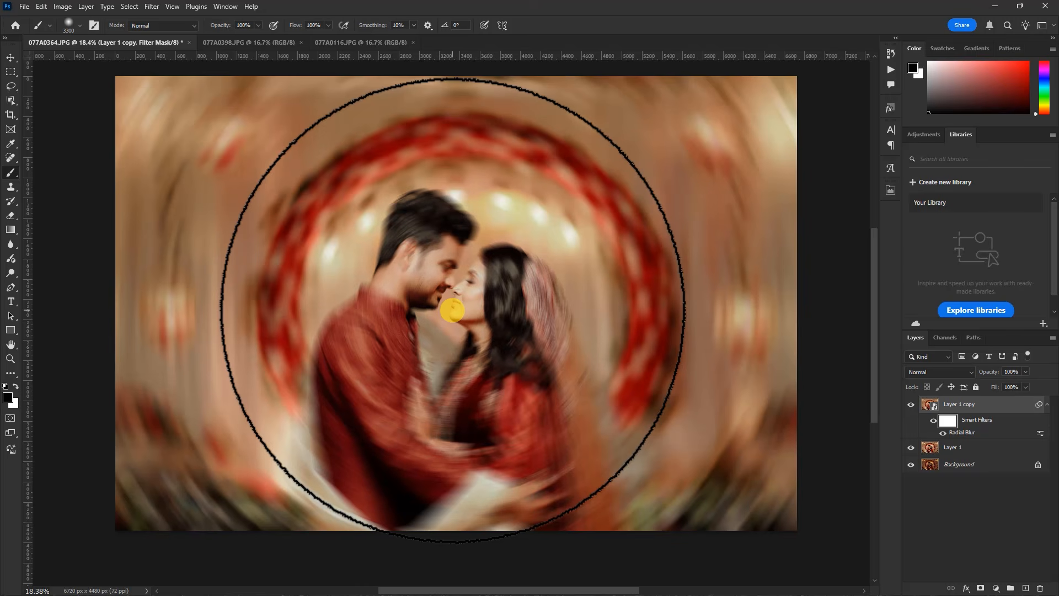
Paint black over the couple on the smart filter mask with a 4200 px brush to remove the radial blur from them
{"action": "left_click", "coordinate": [452, 310]}
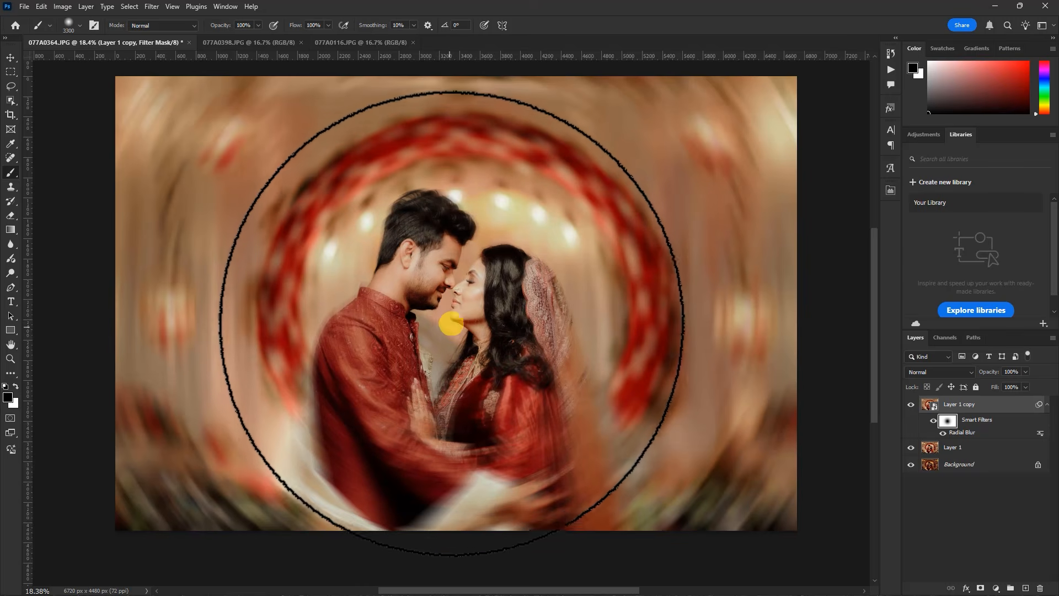
{"action": "key", "text": "ctrl+z"}
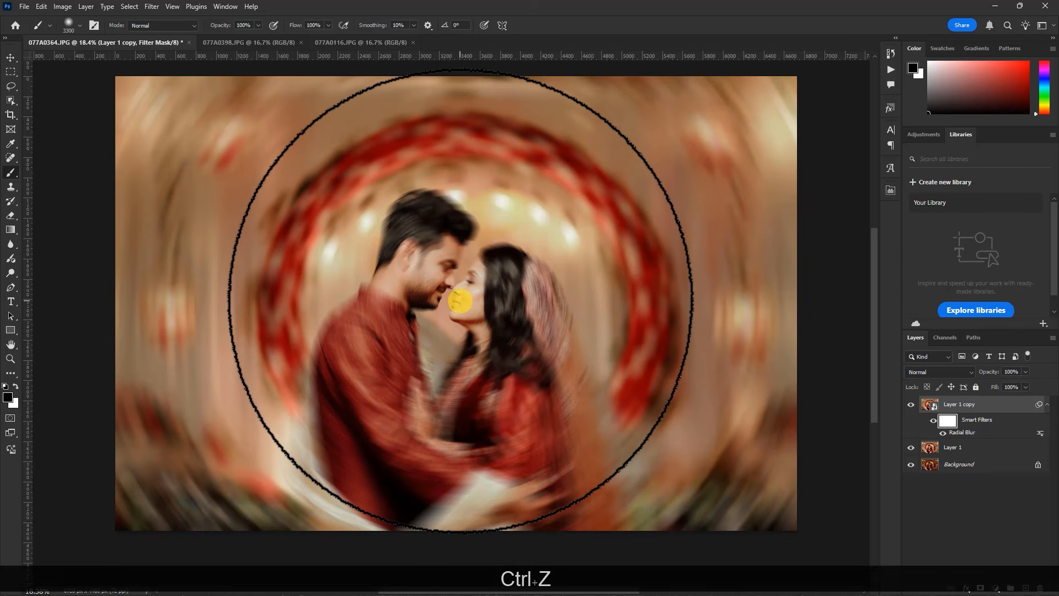
{"action": "scroll", "coordinate": [460, 302], "scroll_direction": "down", "scroll_amount": 1}
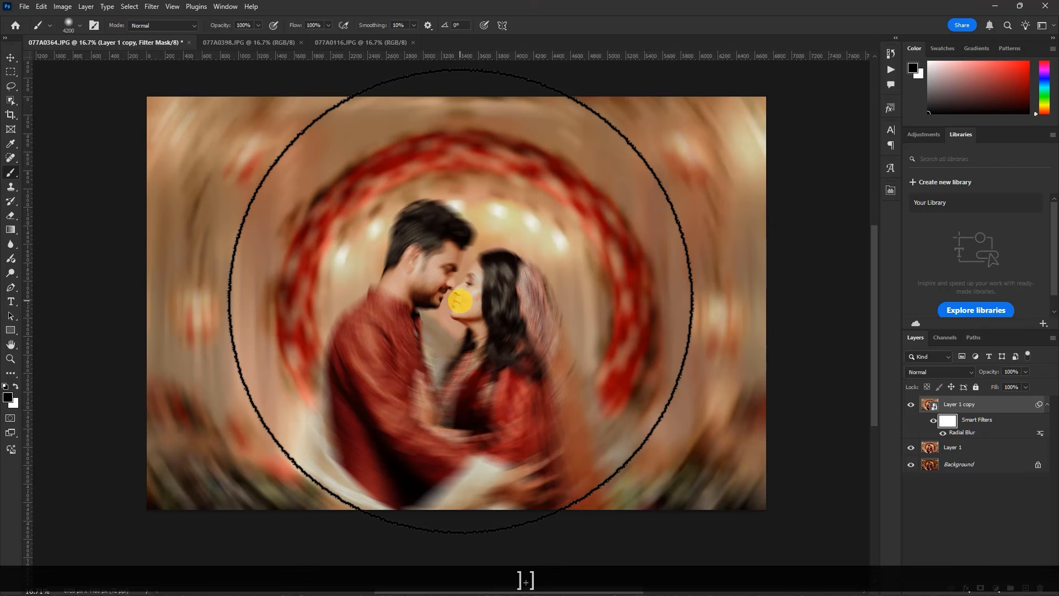
{"action": "key", "text": "bracketright"}
{"action": "mouse_move", "coordinate": [460, 298]}
{"action": "left_mouse_down"}
{"action": "mouse_move", "coordinate": [462, 290]}
{"action": "mouse_move", "coordinate": [447, 304]}
{"action": "mouse_move", "coordinate": [450, 316]}
{"action": "mouse_move", "coordinate": [445, 290]}
{"action": "mouse_move", "coordinate": [449, 346]}
{"action": "left_mouse_up"}
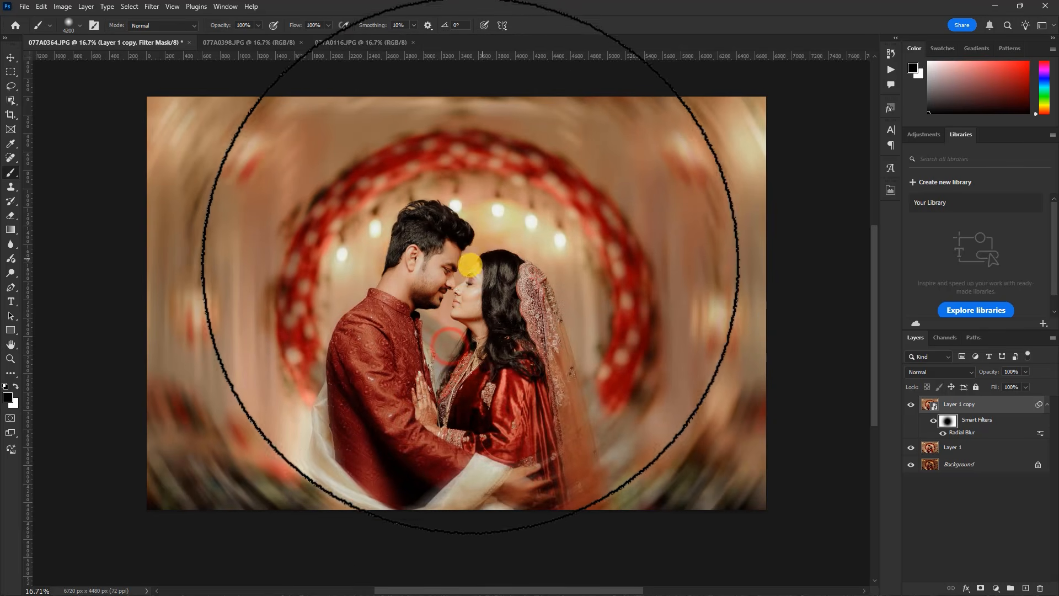
{"action": "scroll", "coordinate": [459, 279], "scroll_direction": "down", "scroll_amount": 3}
{"action": "scroll", "coordinate": [461, 281], "scroll_direction": "up", "scroll_amount": 2}
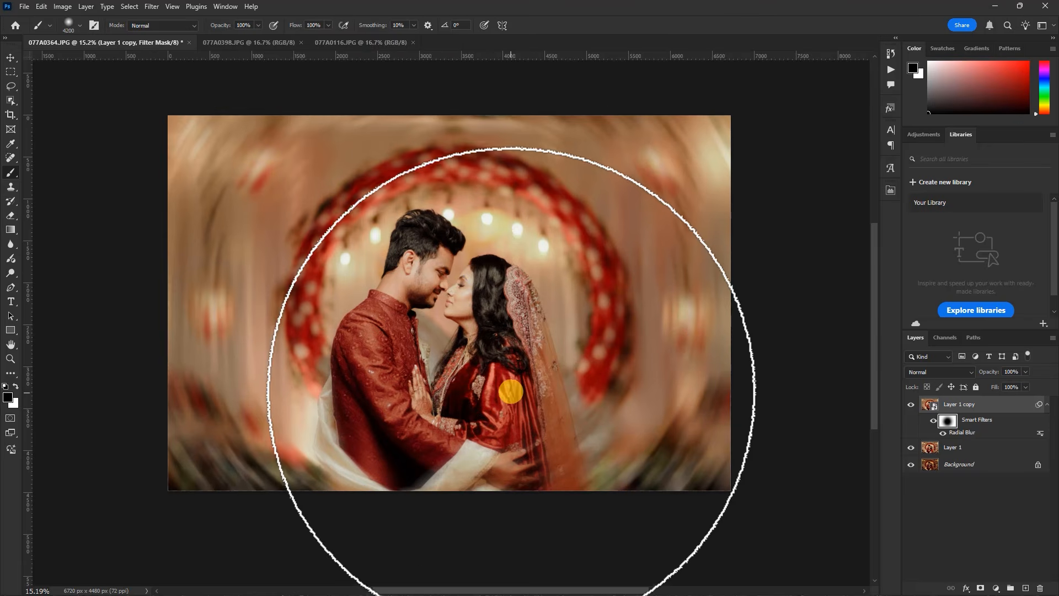
Try Radial Blur amounts of 6 and 13 on the smart filter of Layer 1 copy
{"action": "double_click", "coordinate": [965, 433]}
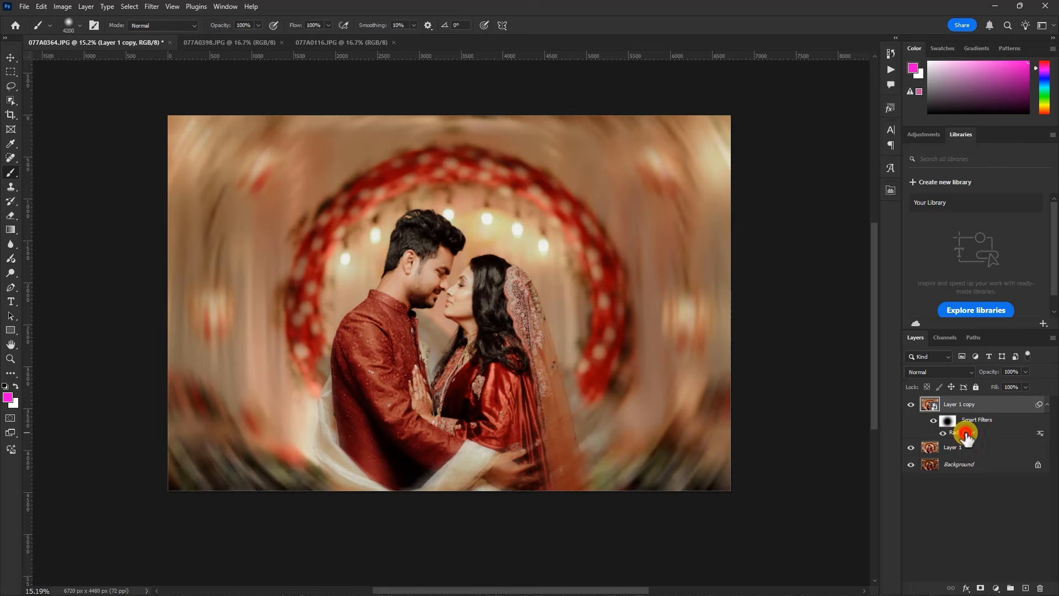
{"action": "left_click_drag", "start_coordinate": [589, 165], "coordinate": [793, 197]}
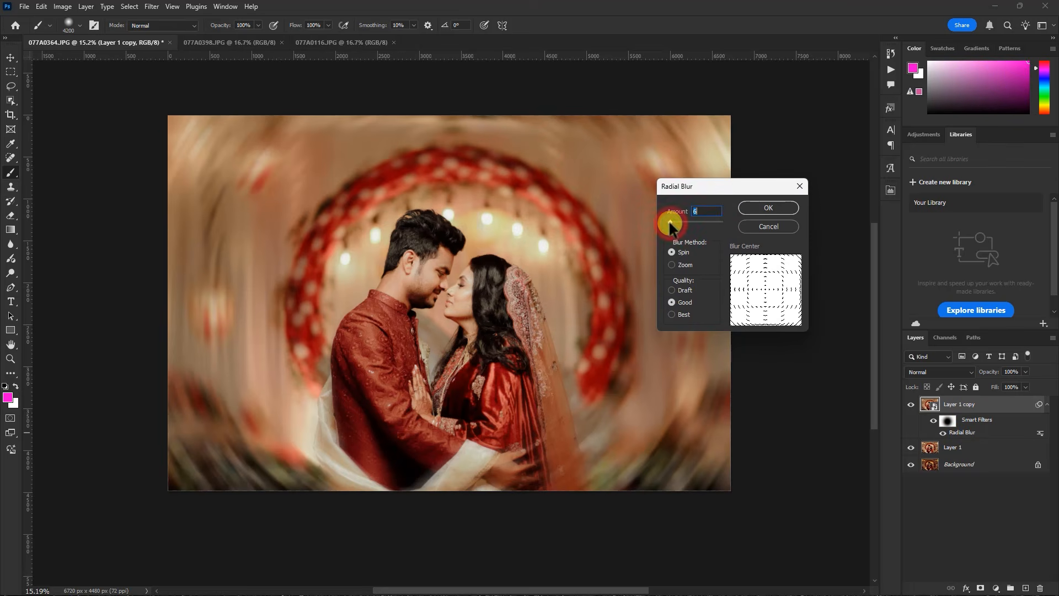
{"action": "left_click", "coordinate": [773, 208]}
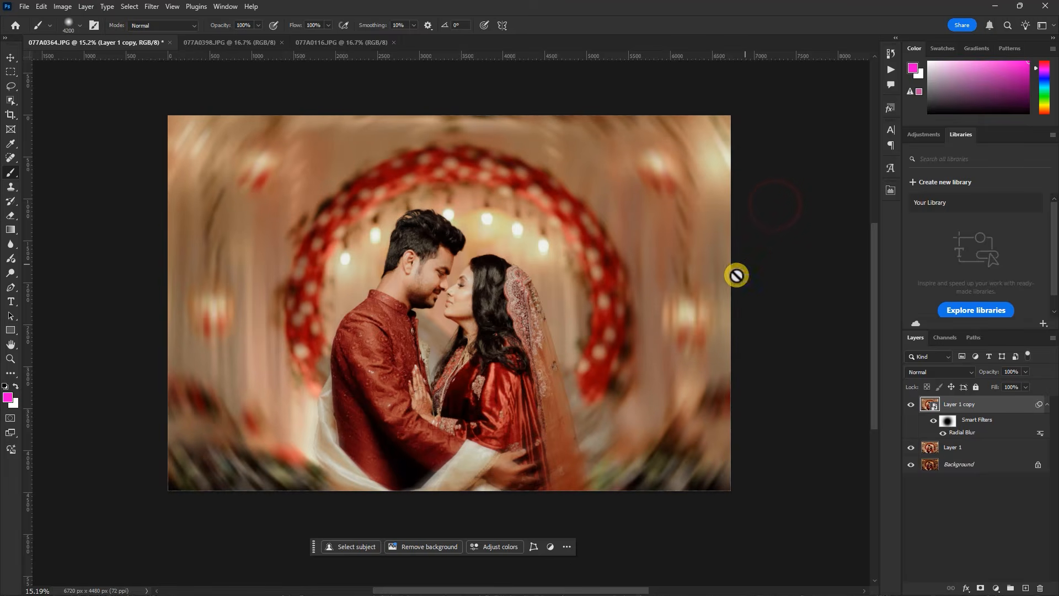
{"action": "double_click", "coordinate": [955, 433]}
{"action": "left_click_drag", "start_coordinate": [671, 219], "coordinate": [674, 219]}
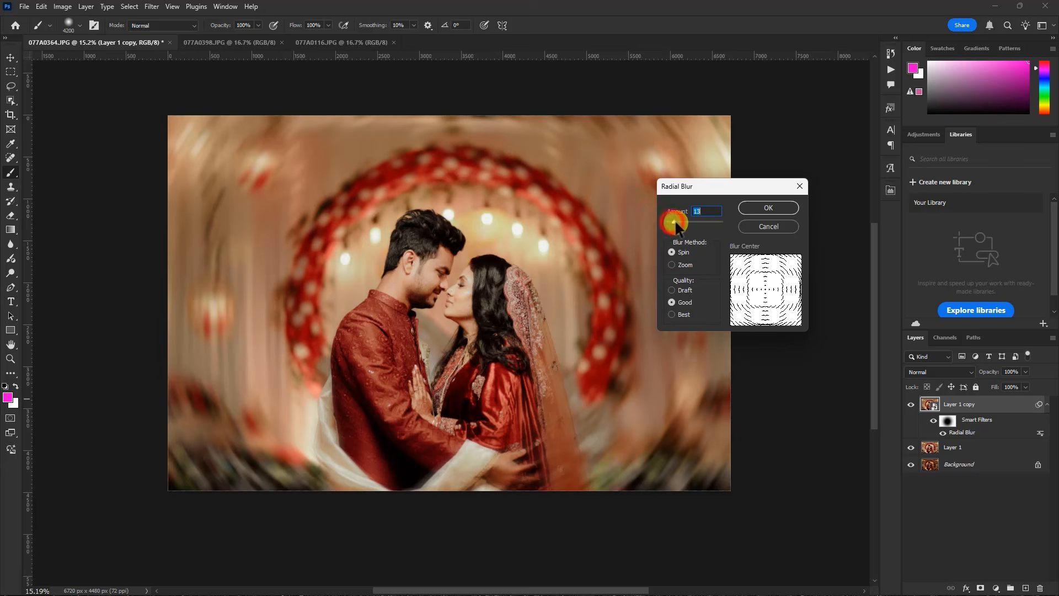
{"action": "left_click", "coordinate": [766, 209]}
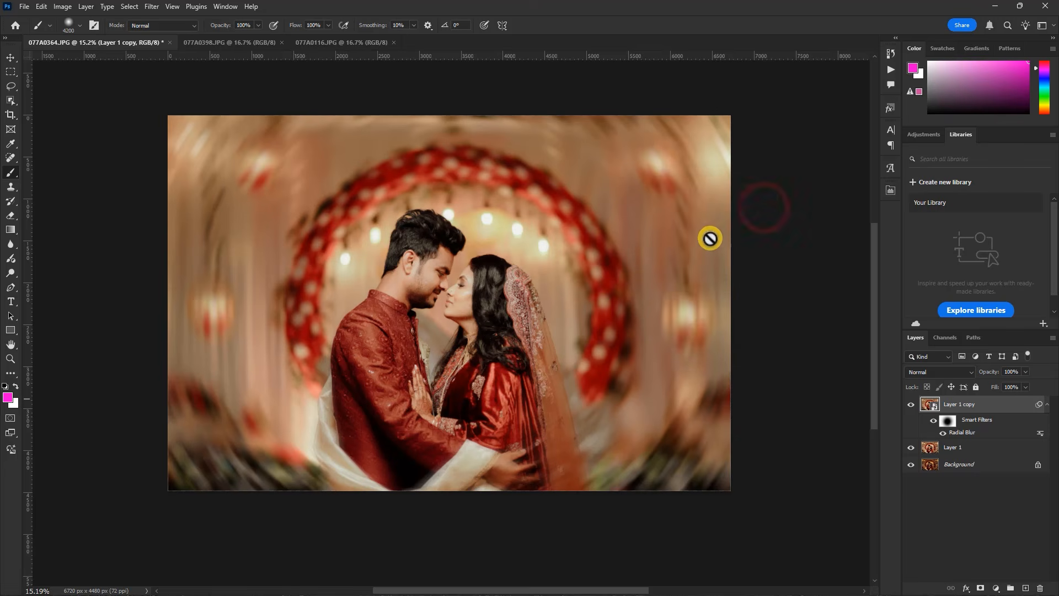
Set the Radial Blur smart filter's amount to 5 and check the swirl across the whole photo
{"action": "double_click", "coordinate": [968, 433]}
{"action": "left_click_drag", "start_coordinate": [674, 219], "coordinate": [670, 221]}
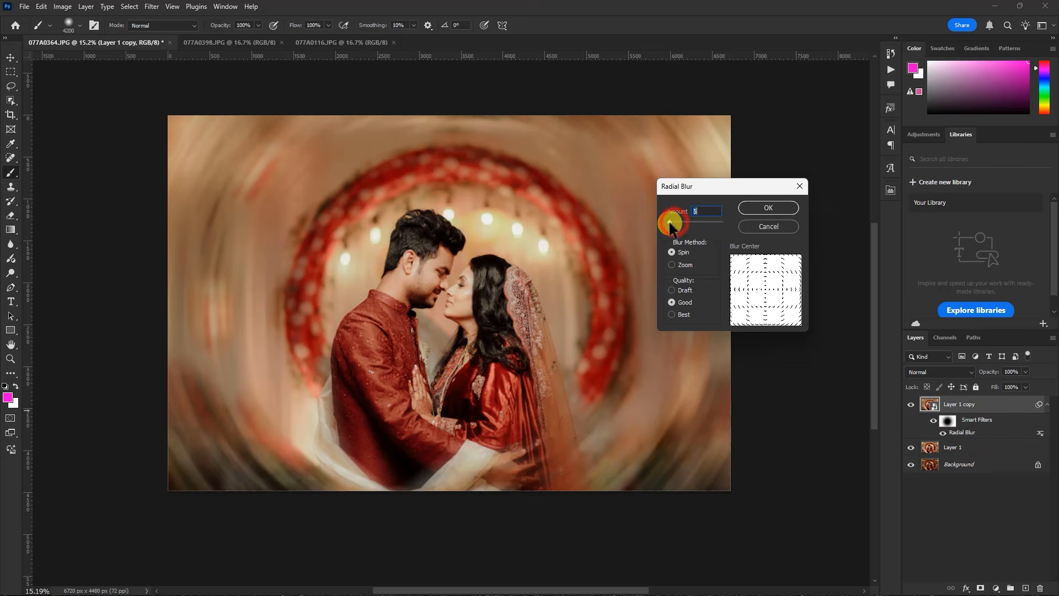
{"action": "left_click", "coordinate": [746, 208]}
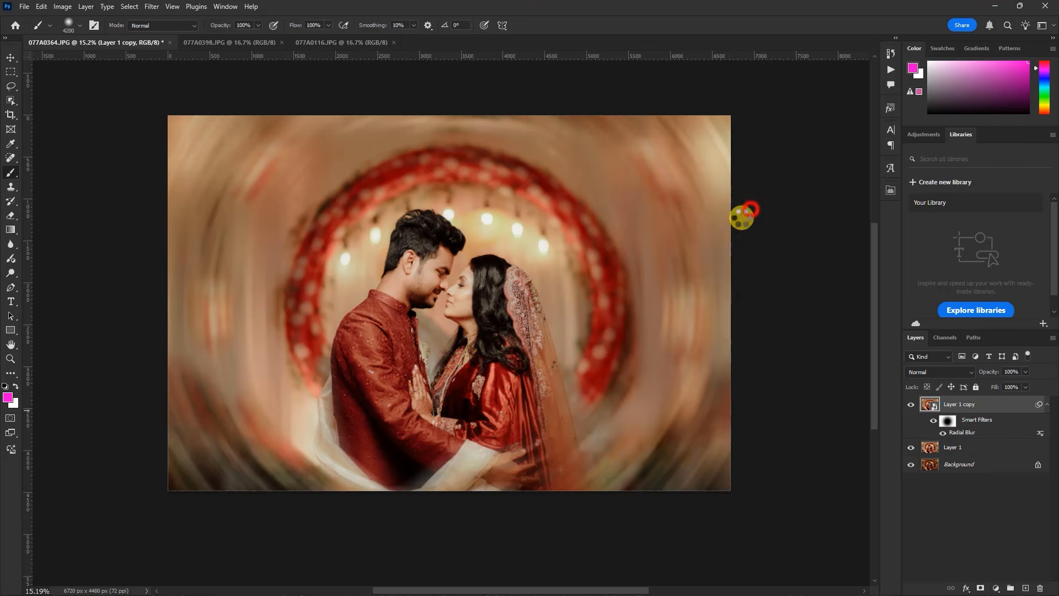
{"action": "scroll", "coordinate": [450, 293], "scroll_direction": "down", "scroll_amount": 3}
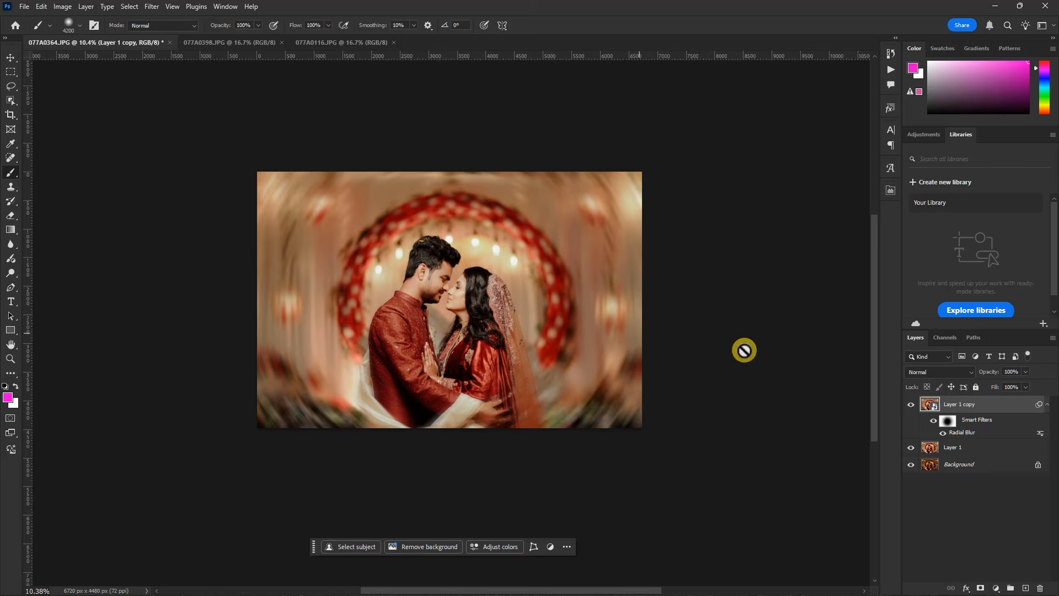
{"action": "scroll", "coordinate": [480, 315], "scroll_direction": "up", "scroll_amount": 3}
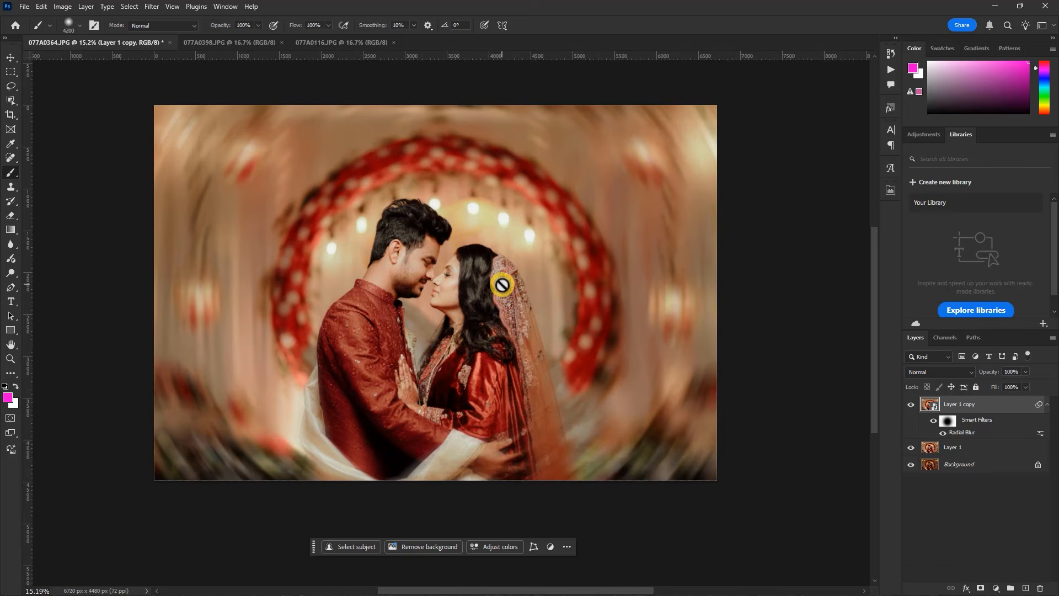
Stamp all visible layers into a new layer on top and convert it to a smart object
{"action": "key", "text": "ctrl+shift+alt+e"}
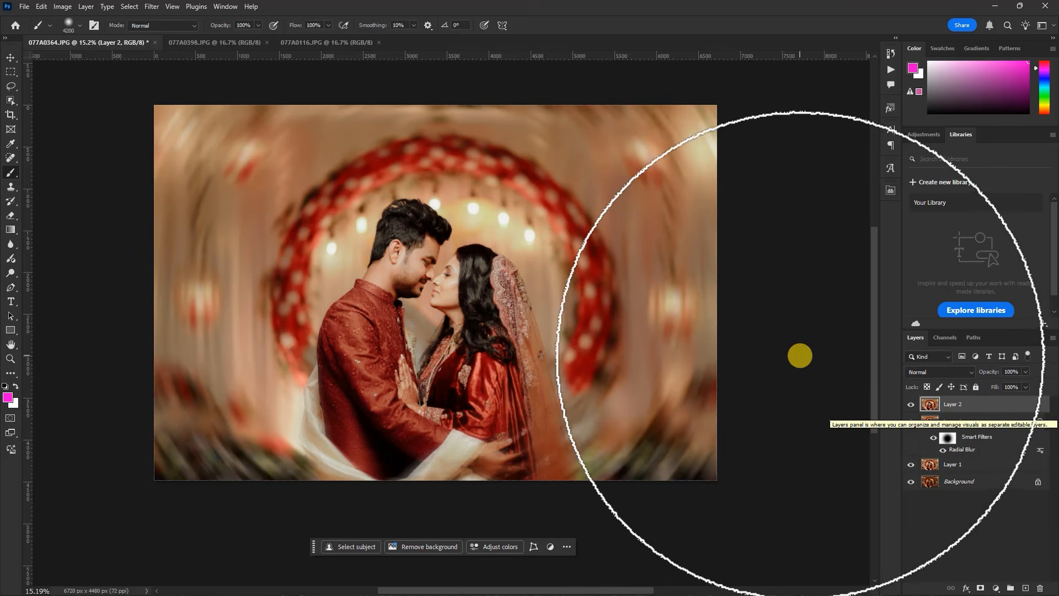
{"action": "right_click", "coordinate": [963, 403]}
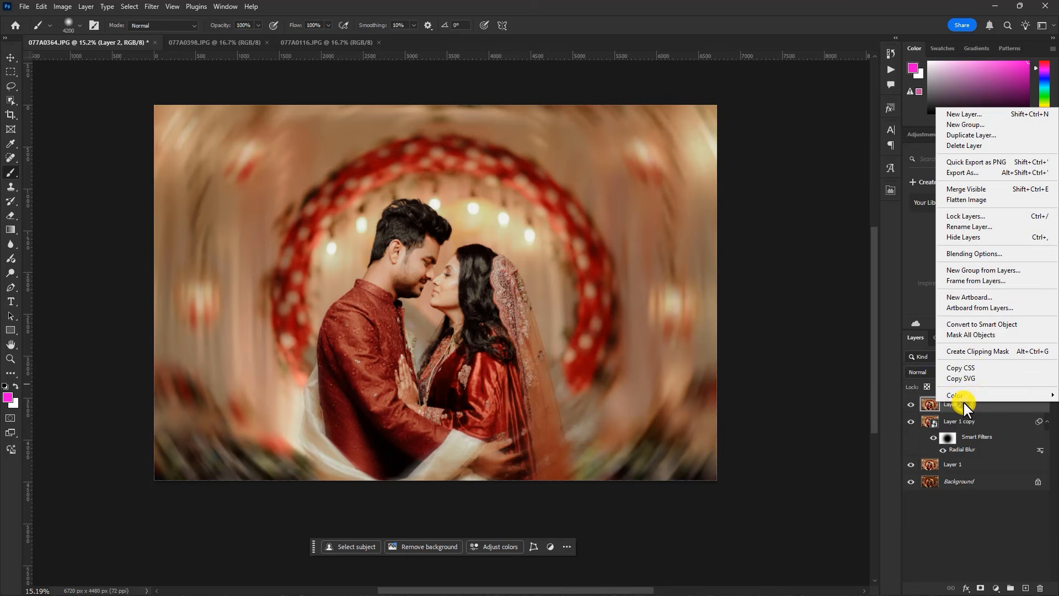
{"action": "left_click", "coordinate": [980, 325]}
Apply an Add Noise smart filter to Layer 2 with an amount of 4.70% and Uniform distribution
{"action": "left_click", "coordinate": [154, 8]}
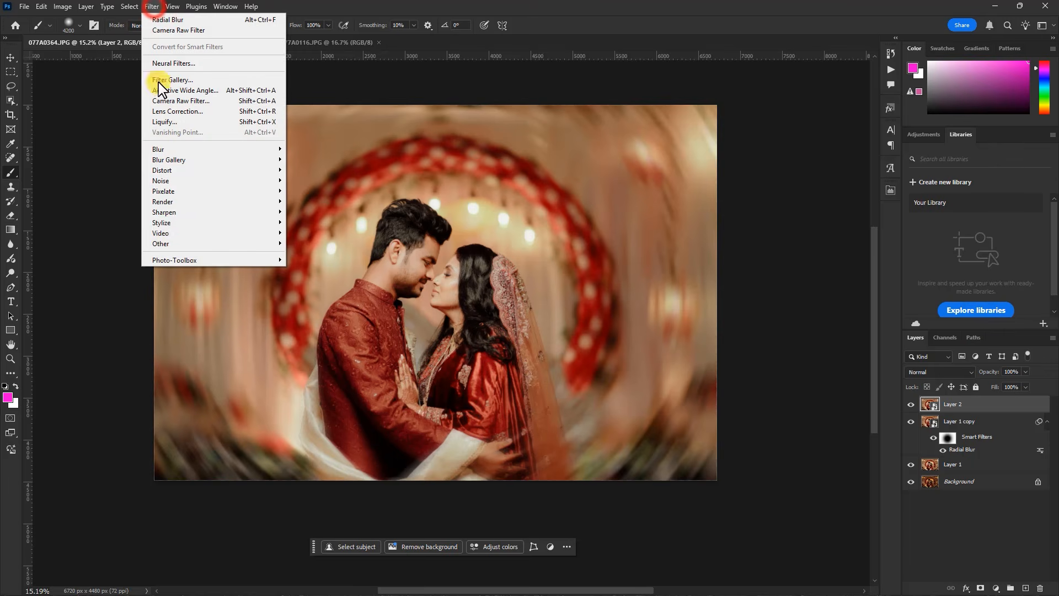
{"action": "mouse_move", "coordinate": [182, 246]}
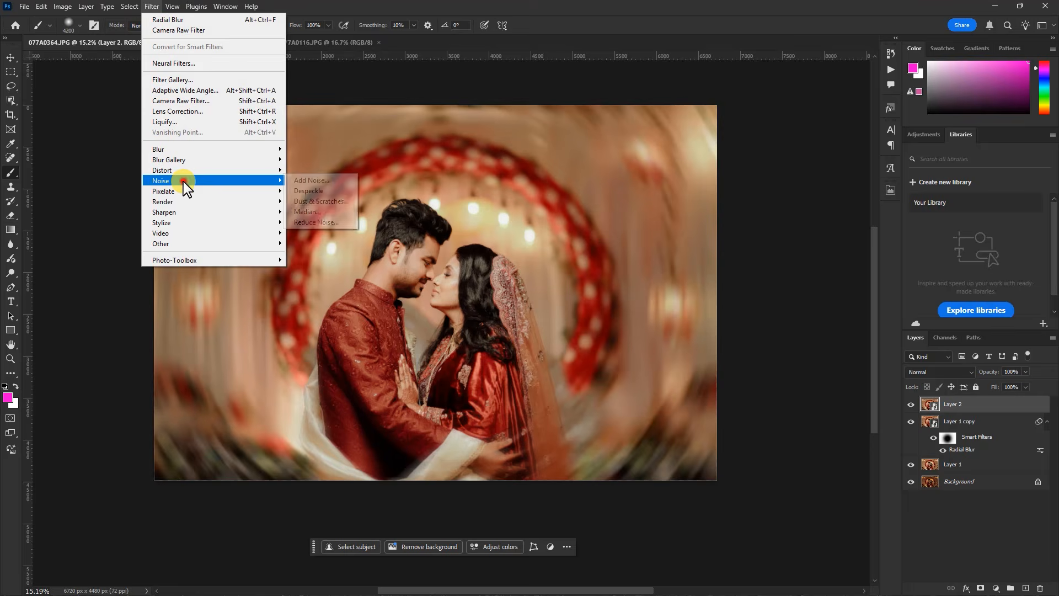
{"action": "left_click", "coordinate": [309, 180]}
{"action": "left_click_drag", "start_coordinate": [508, 113], "coordinate": [715, 160]}
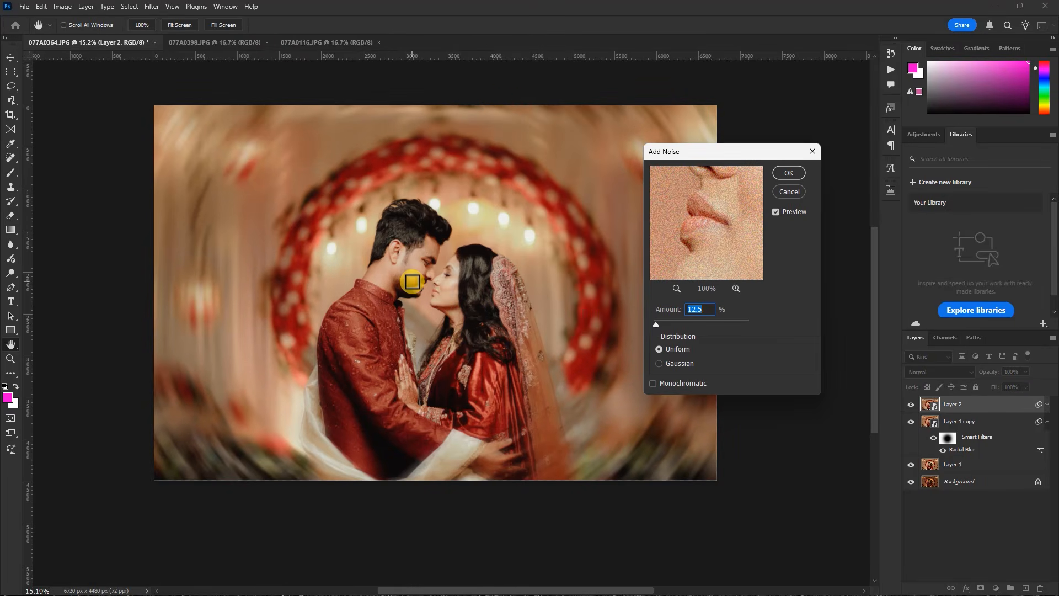
{"action": "key", "text": "ctrl+equal"}
{"action": "key", "text": "ctrl+equal"}
{"action": "key", "text": "ctrl+equal"}
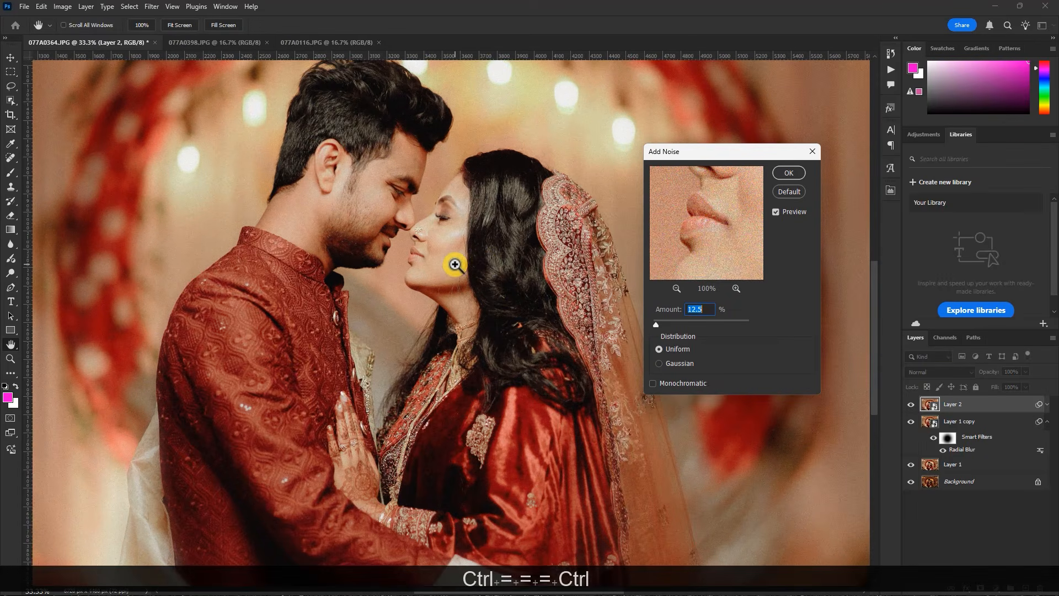
{"action": "key", "text": "ctrl+equal"}
{"action": "key", "text": "ctrl+minus"}
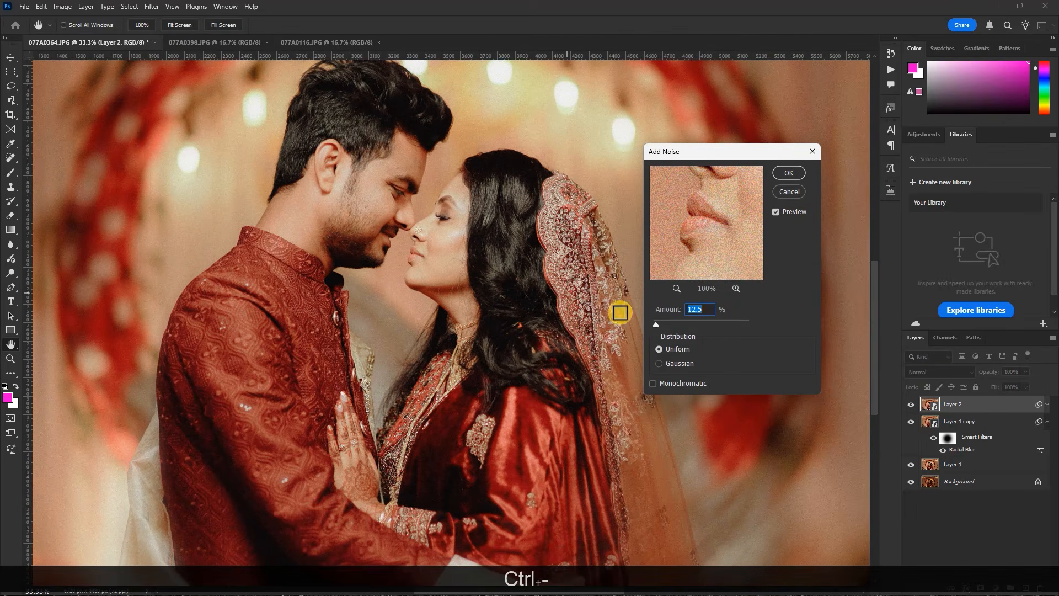
{"action": "left_click", "coordinate": [654, 323]}
{"action": "left_click_drag", "start_coordinate": [653, 320], "coordinate": [655, 325]}
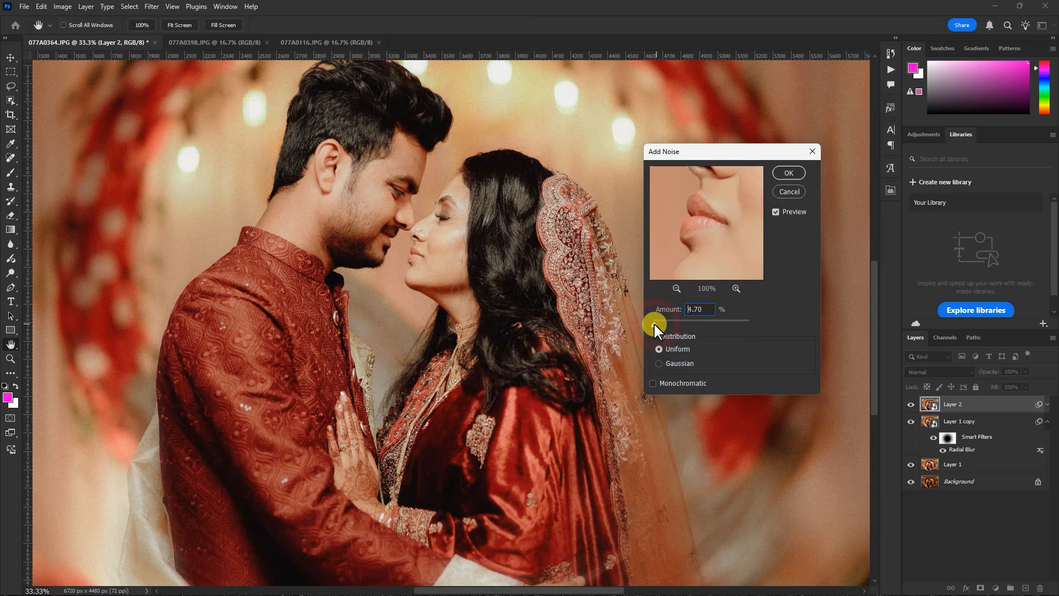
{"action": "left_click", "coordinate": [787, 171]}
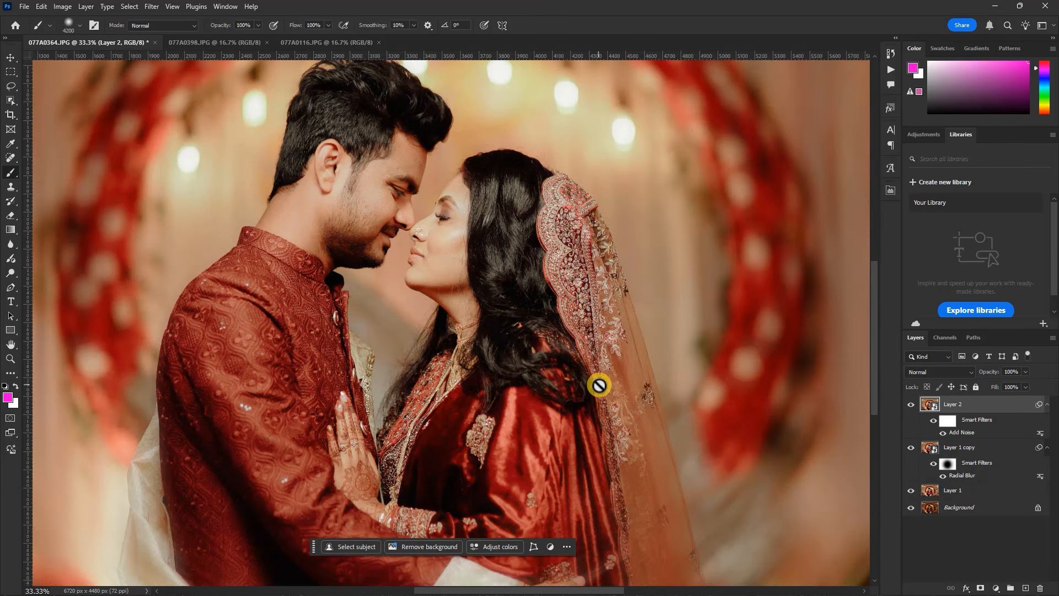
{"action": "scroll", "coordinate": [599, 371], "scroll_direction": "down", "scroll_amount": 4}
{"action": "scroll", "coordinate": [499, 309], "scroll_direction": "up", "scroll_amount": 2}
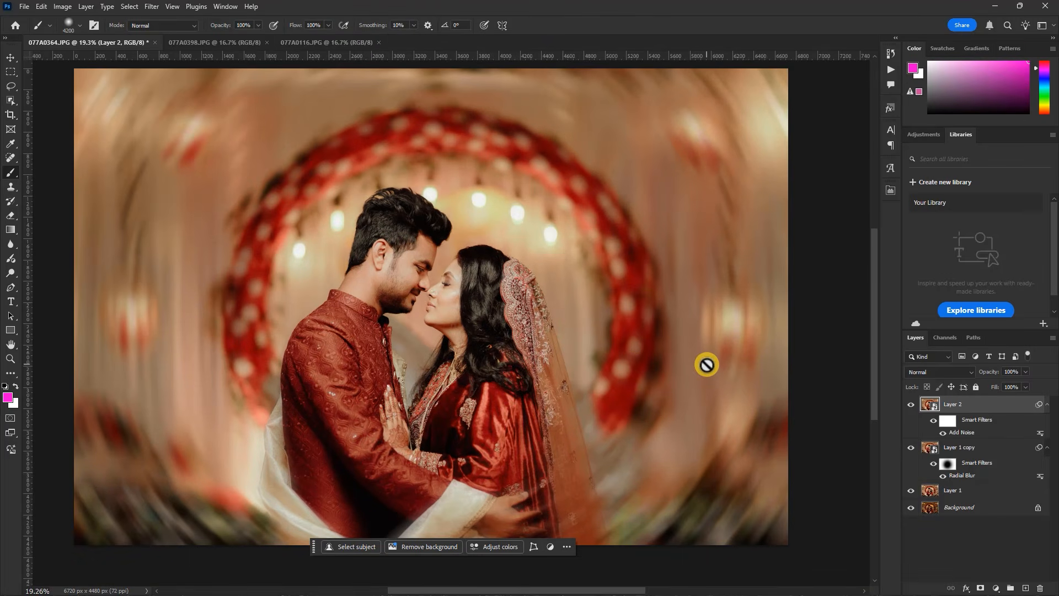
Stamp all visible layers into another new top layer and set its blend mode to Linear Light
{"action": "key", "text": "ctrl+shift+alt+e"}
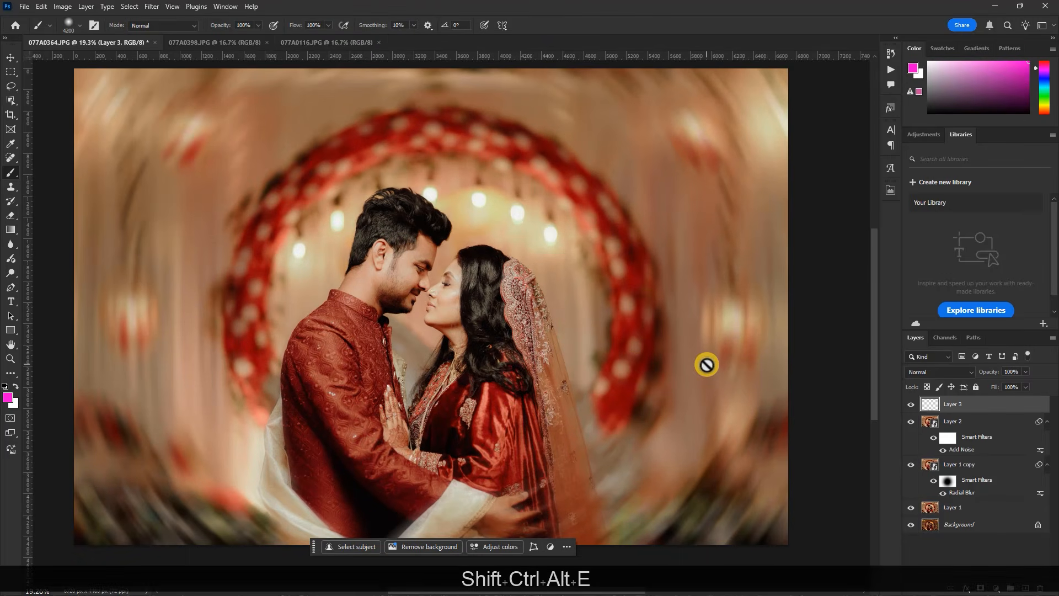
{"action": "left_click", "coordinate": [943, 372]}
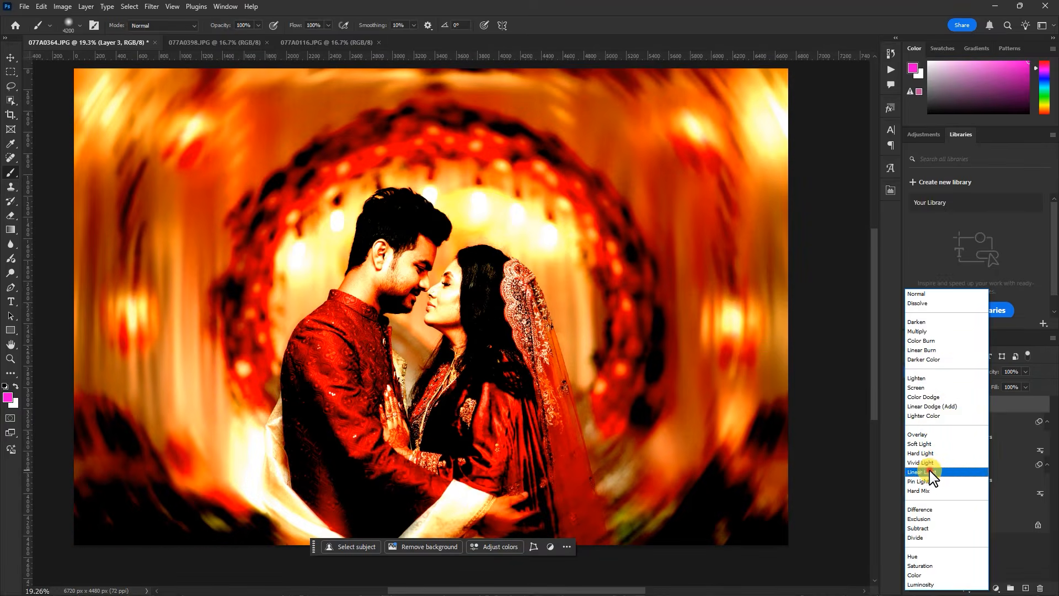
{"action": "left_click", "coordinate": [932, 472]}
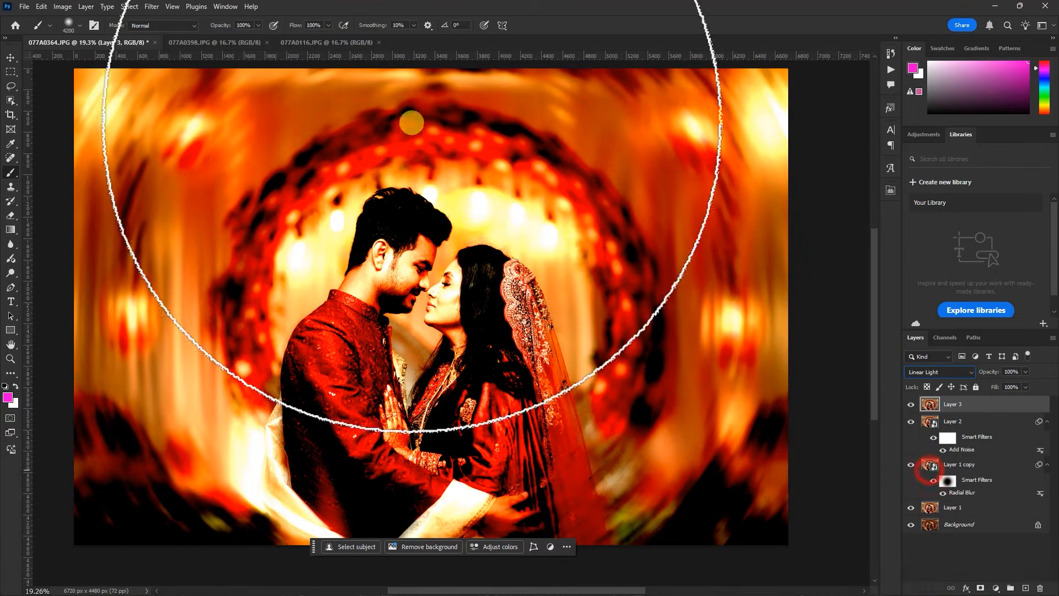
Apply a High Pass filter with a radius of 1.0 pixels to Layer 3 to sharpen the photo
{"action": "left_click", "coordinate": [156, 11]}
{"action": "mouse_move", "coordinate": [194, 259]}
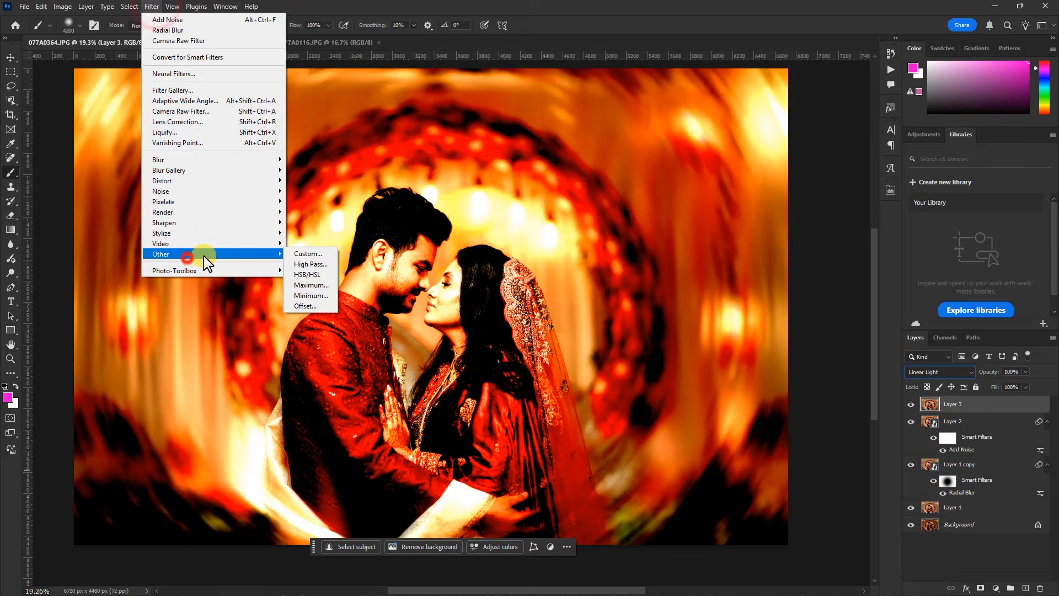
{"action": "left_click", "coordinate": [302, 264]}
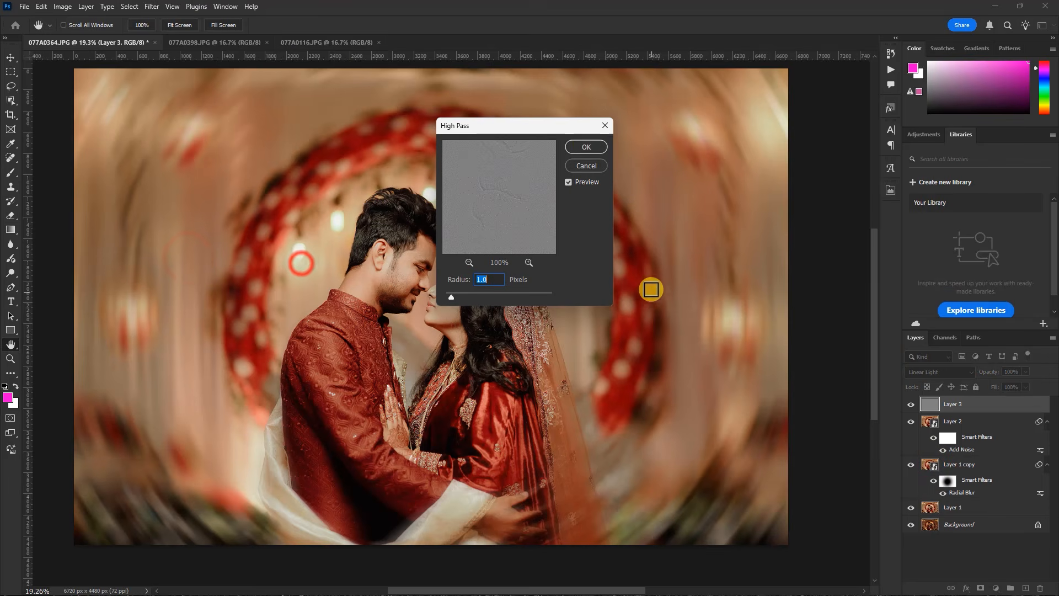
{"action": "left_click", "coordinate": [586, 147]}
{"action": "key", "text": "b"}
Compare the couple's faces and clothing with and without the High Pass sharpening by toggling Layer 3's visibility
{"action": "scroll", "coordinate": [442, 293], "scroll_direction": "up", "scroll_amount": 3}
{"action": "scroll", "coordinate": [441, 292], "scroll_direction": "up", "scroll_amount": 2}
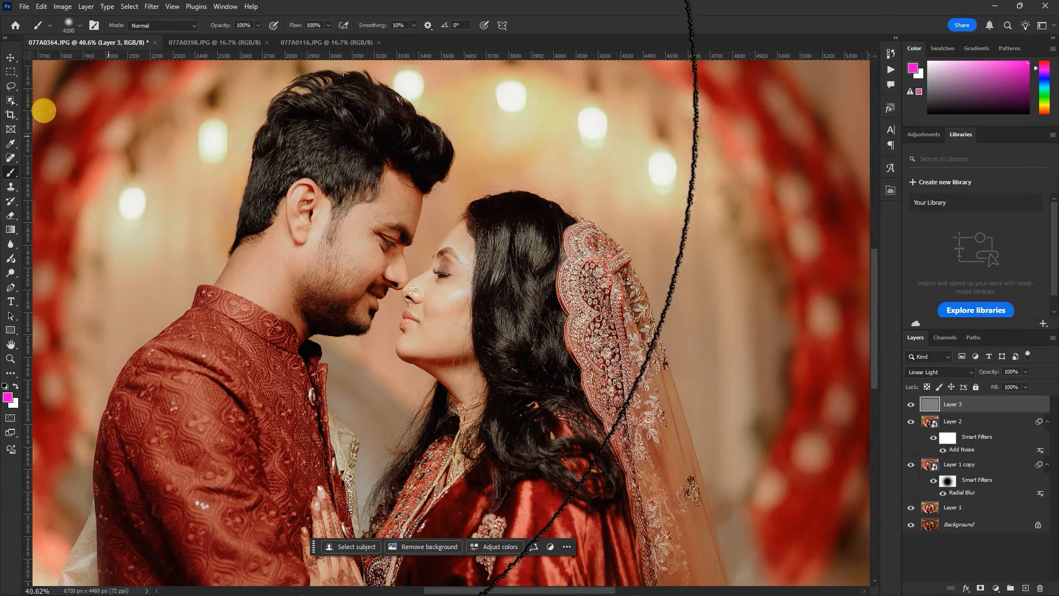
{"action": "left_click", "coordinate": [10, 57]}
{"action": "left_click", "coordinate": [908, 405]}
{"action": "left_click", "coordinate": [908, 405]}
{"action": "left_click", "coordinate": [909, 405]}
{"action": "left_click", "coordinate": [909, 405]}
{"action": "scroll", "coordinate": [603, 321], "scroll_direction": "up", "scroll_amount": 5}
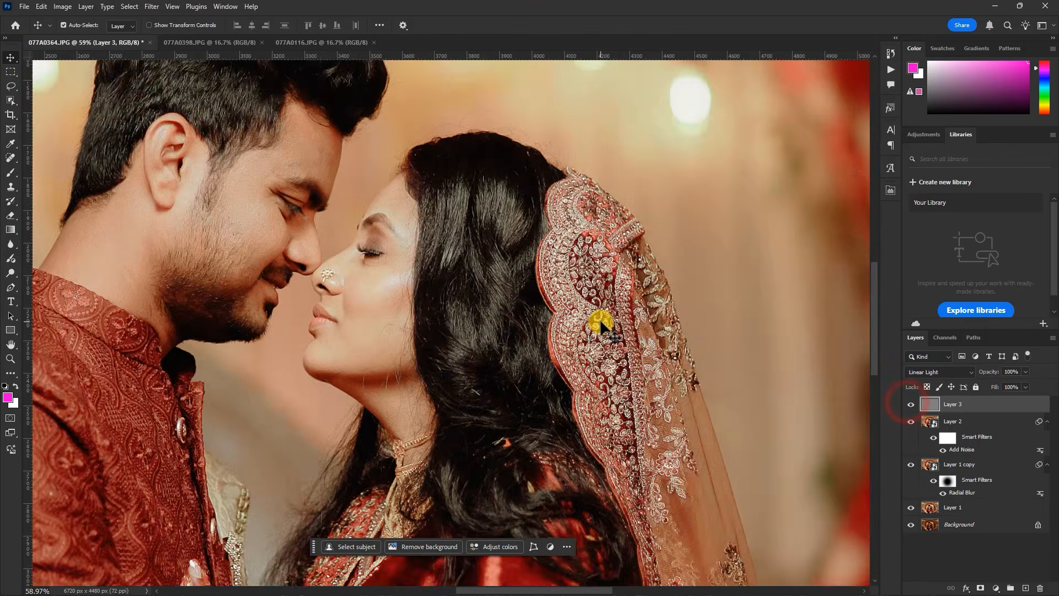
{"action": "left_click", "coordinate": [910, 404]}
{"action": "left_click", "coordinate": [909, 404]}
{"action": "left_click", "coordinate": [908, 405]}
{"action": "left_click", "coordinate": [906, 405]}
{"action": "scroll", "coordinate": [504, 304], "scroll_direction": "down", "scroll_amount": 8}
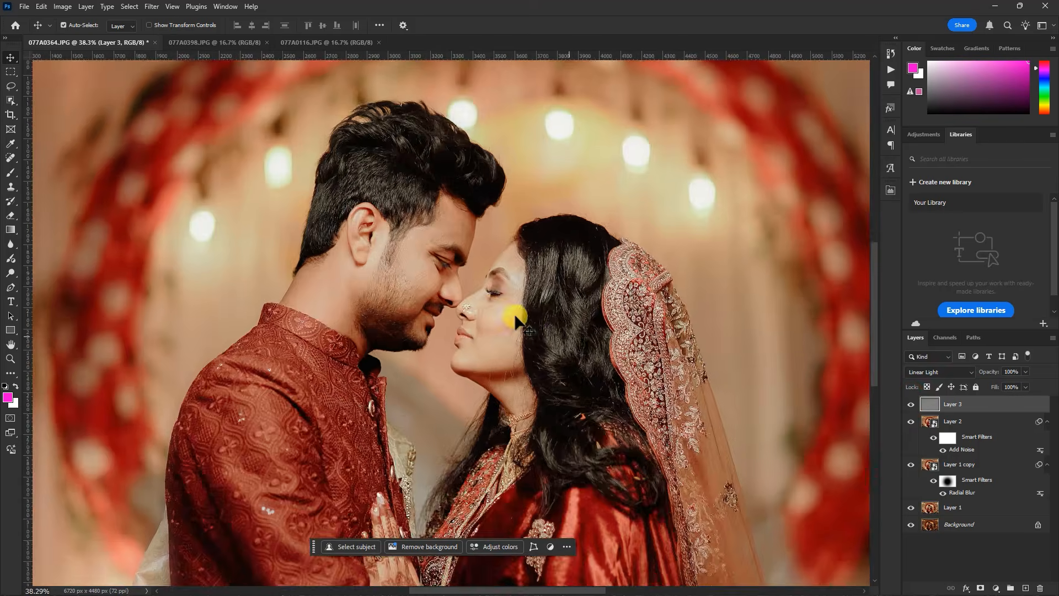
Save the finished couple photo as a Photoshop PSD file named 077A0364 with maximized compatibility
{"action": "scroll", "coordinate": [466, 224], "scroll_direction": "up", "scroll_amount": 2}
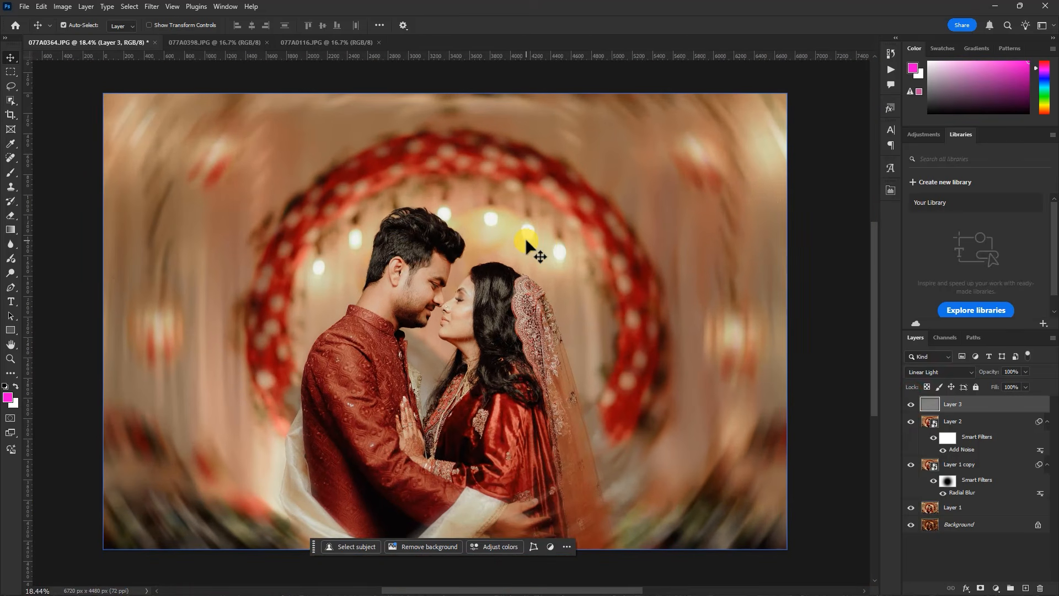
{"action": "key", "text": "ctrl+s"}
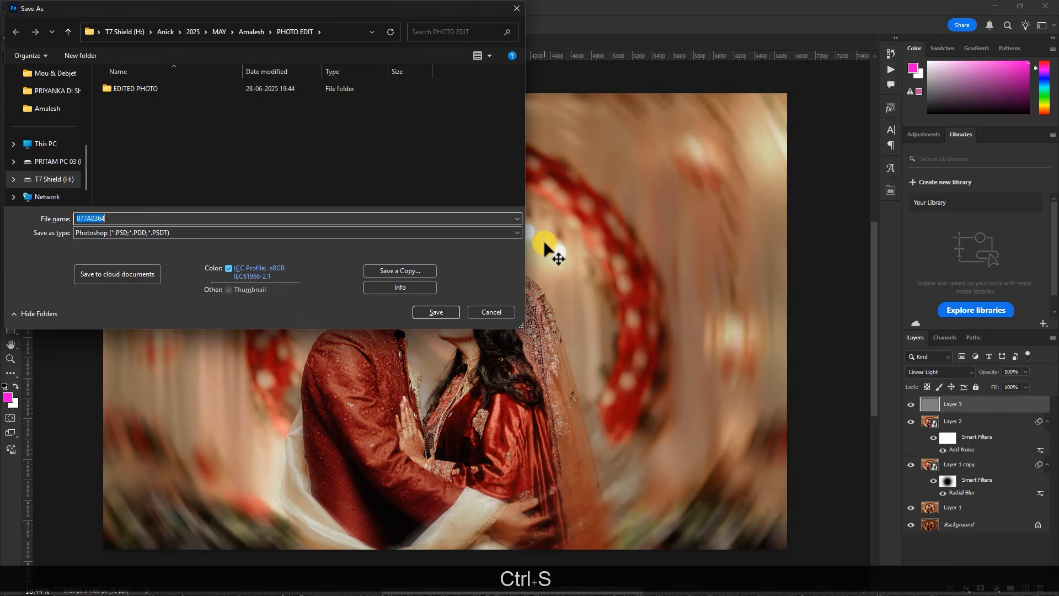
{"action": "key", "text": "Return"}
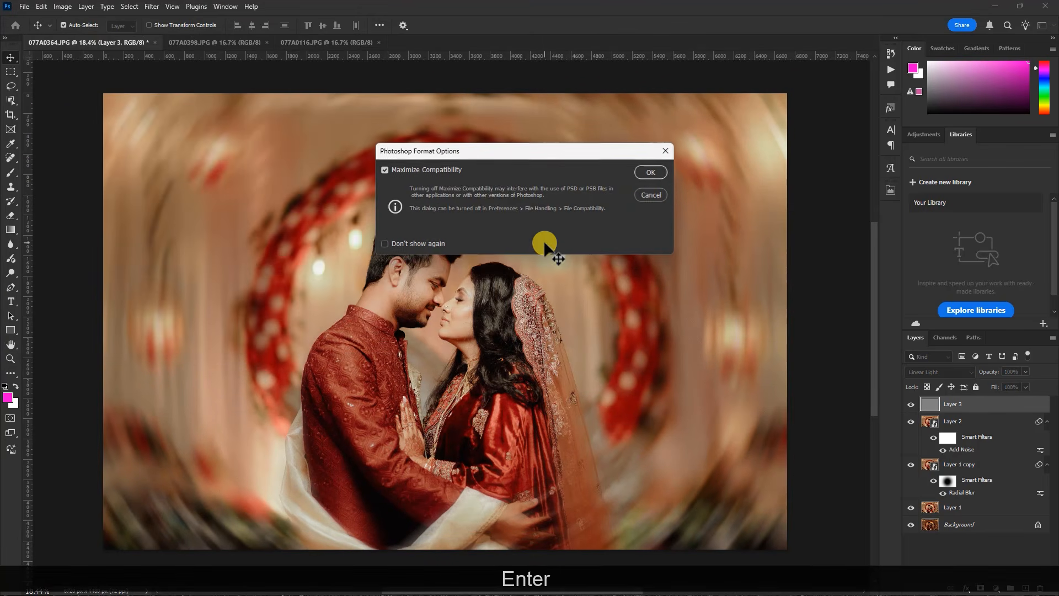
{"action": "left_click", "coordinate": [644, 175]}
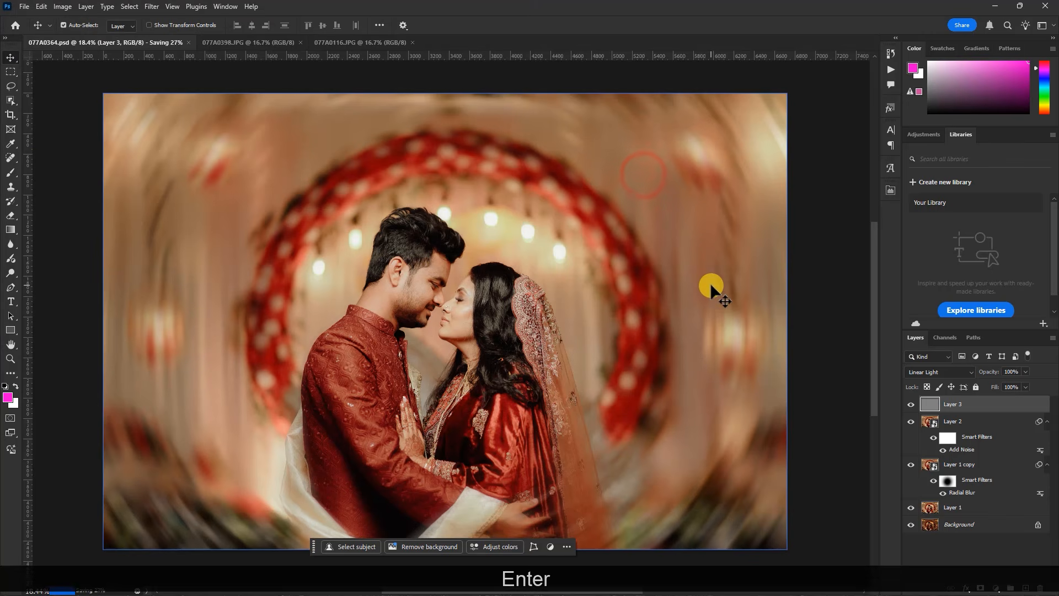
Duplicate the background layer of 077A0398.JPG and lasso the light fixture in the photo's upper-left corner
{"action": "left_click", "coordinate": [247, 42]}
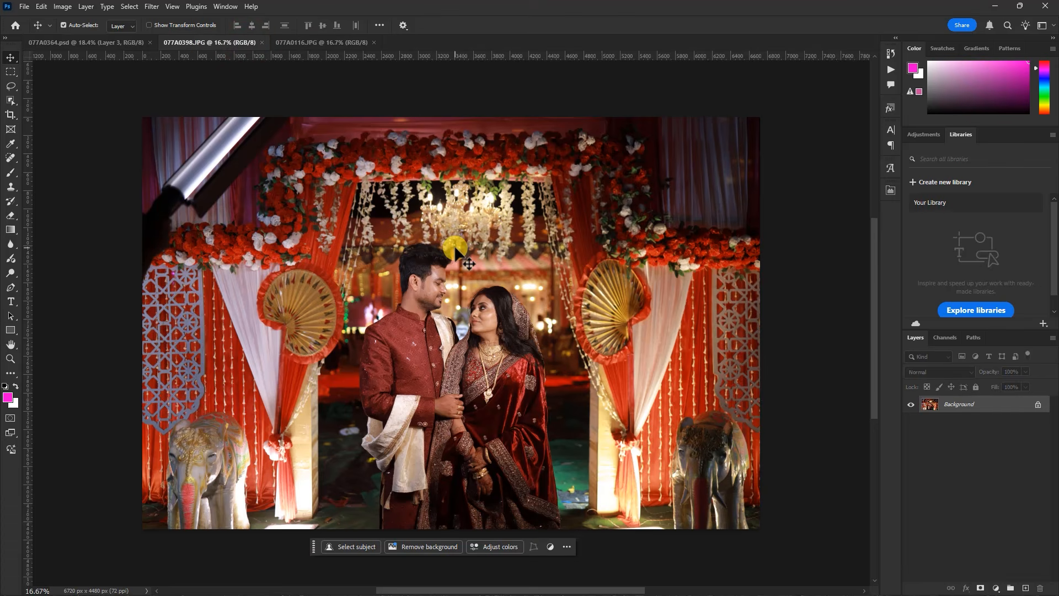
{"action": "key", "text": "ctrl+j"}
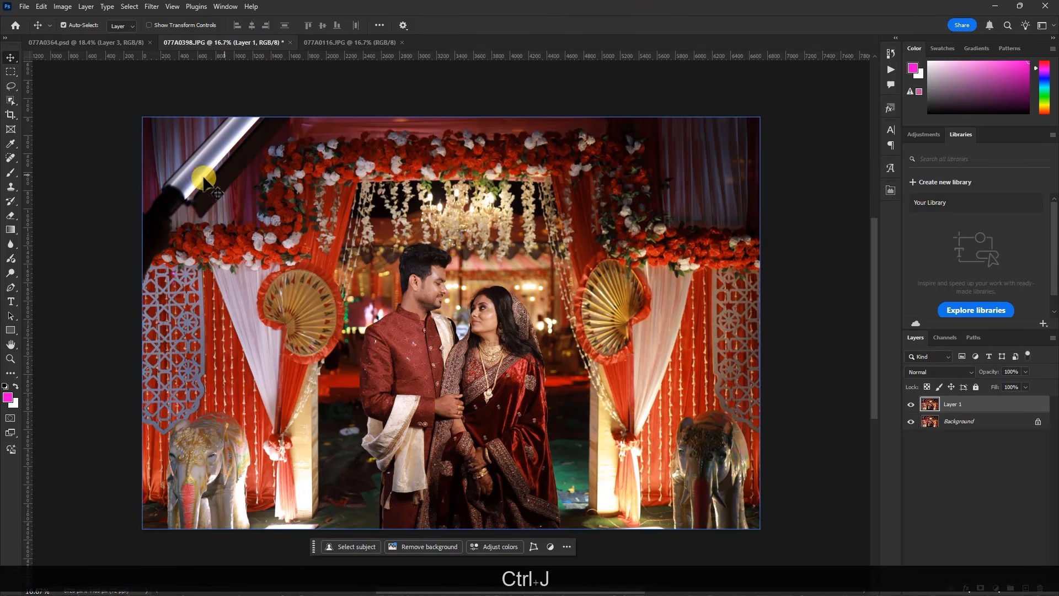
{"action": "left_click", "coordinate": [10, 88]}
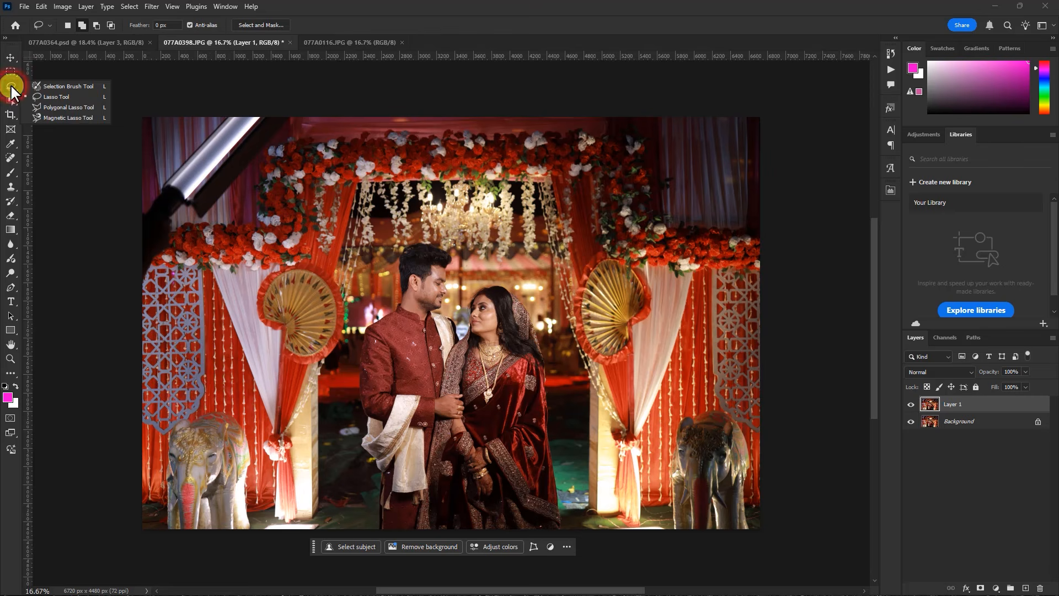
{"action": "left_click", "coordinate": [37, 96]}
{"action": "mouse_move", "coordinate": [128, 123]}
{"action": "left_mouse_down"}
{"action": "mouse_move", "coordinate": [196, 102]}
{"action": "mouse_move", "coordinate": [353, 117]}
{"action": "mouse_move", "coordinate": [129, 314]}
{"action": "mouse_move", "coordinate": [97, 285]}
{"action": "mouse_move", "coordinate": [81, 119]}
{"action": "left_mouse_up"}
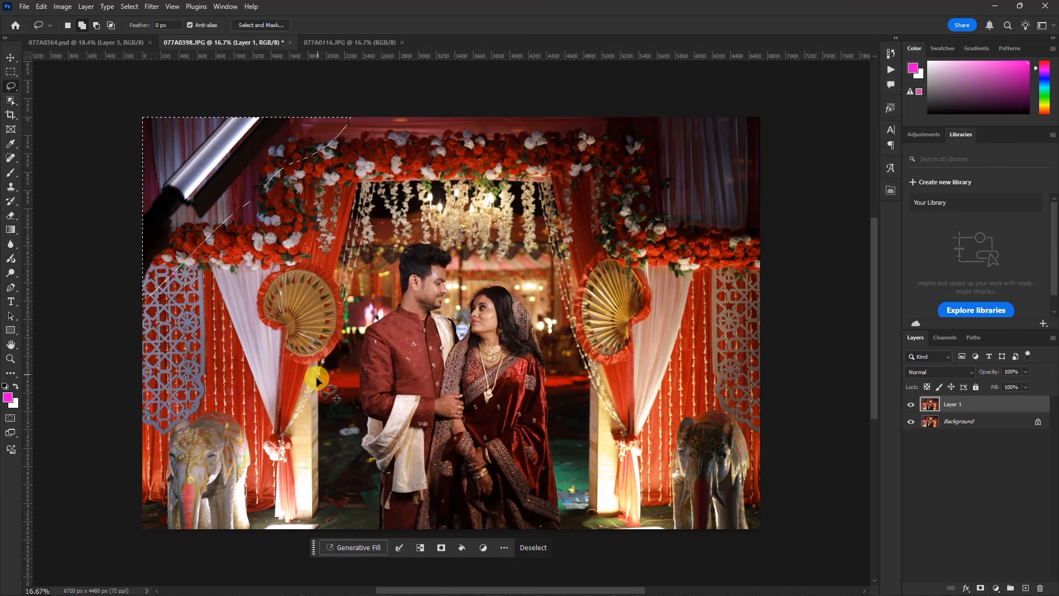
Run Generative Fill on the selected light fixture area without a prompt
{"action": "left_click", "coordinate": [352, 547]}
{"action": "left_click", "coordinate": [625, 313]}
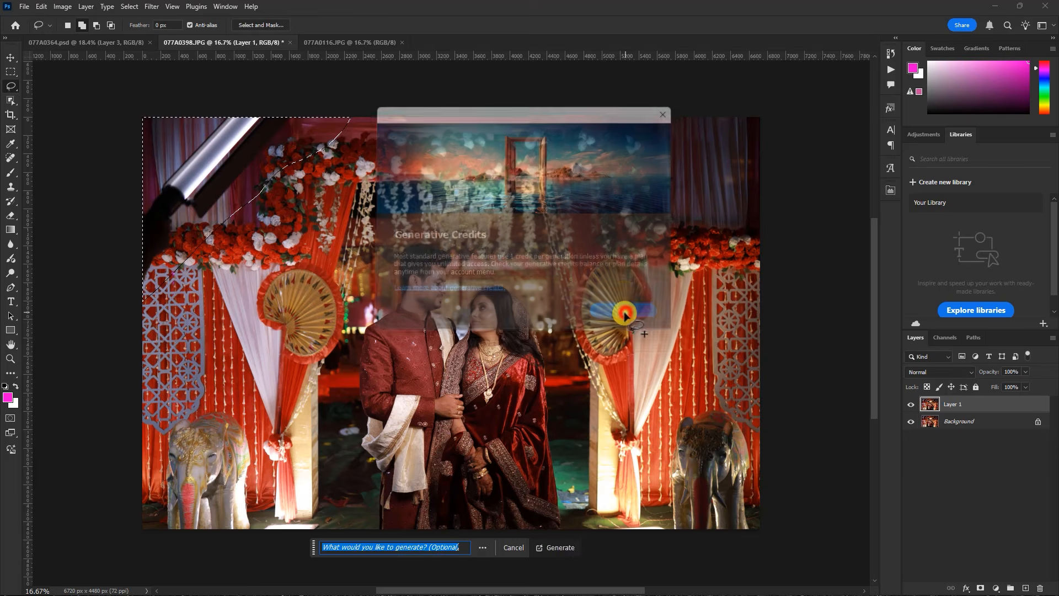
{"action": "left_click", "coordinate": [556, 546]}
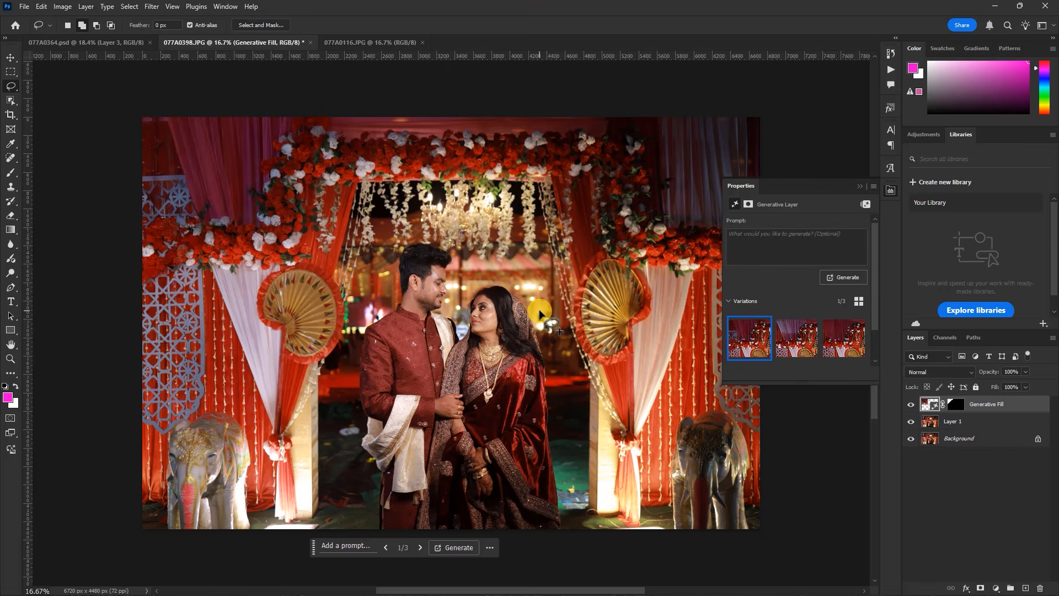
Compare the generated variations of the replaced corner and keep the second one
{"action": "left_click", "coordinate": [791, 347]}
{"action": "left_click", "coordinate": [843, 347]}
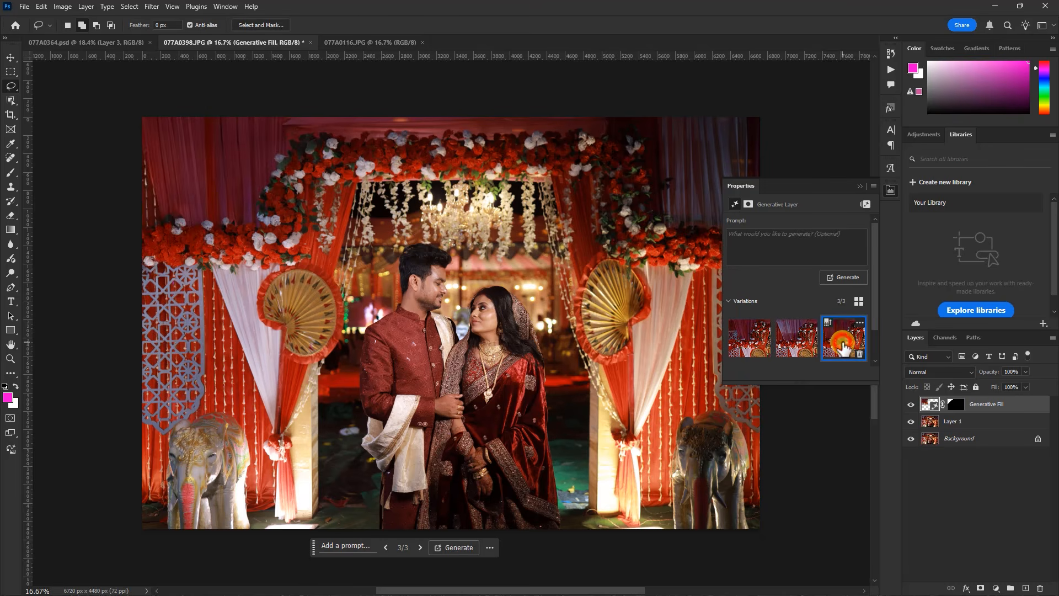
{"action": "left_click", "coordinate": [787, 347]}
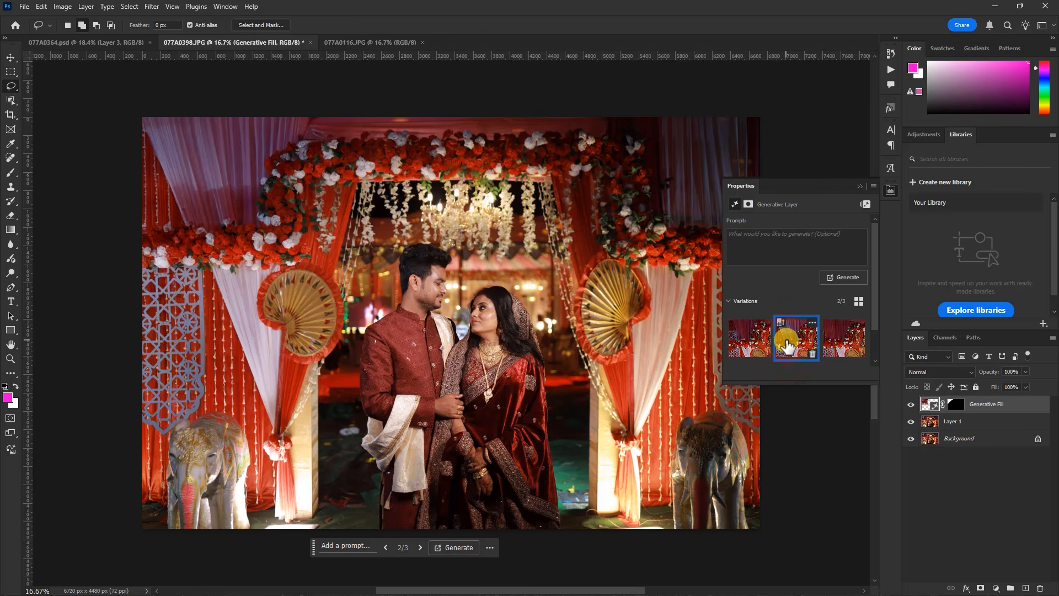
{"action": "left_click", "coordinate": [843, 340]}
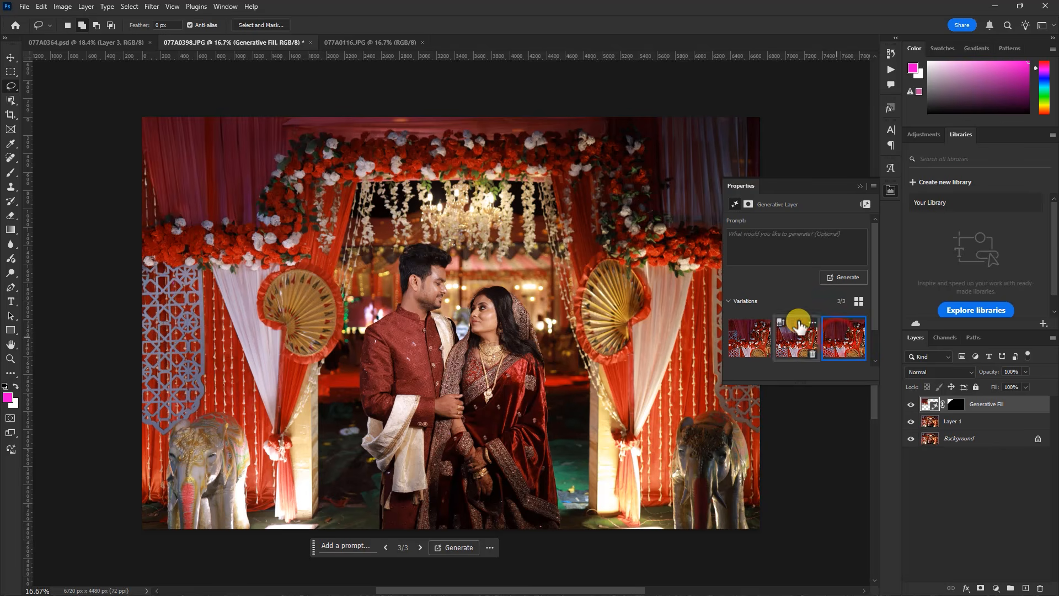
{"action": "left_click", "coordinate": [859, 188]}
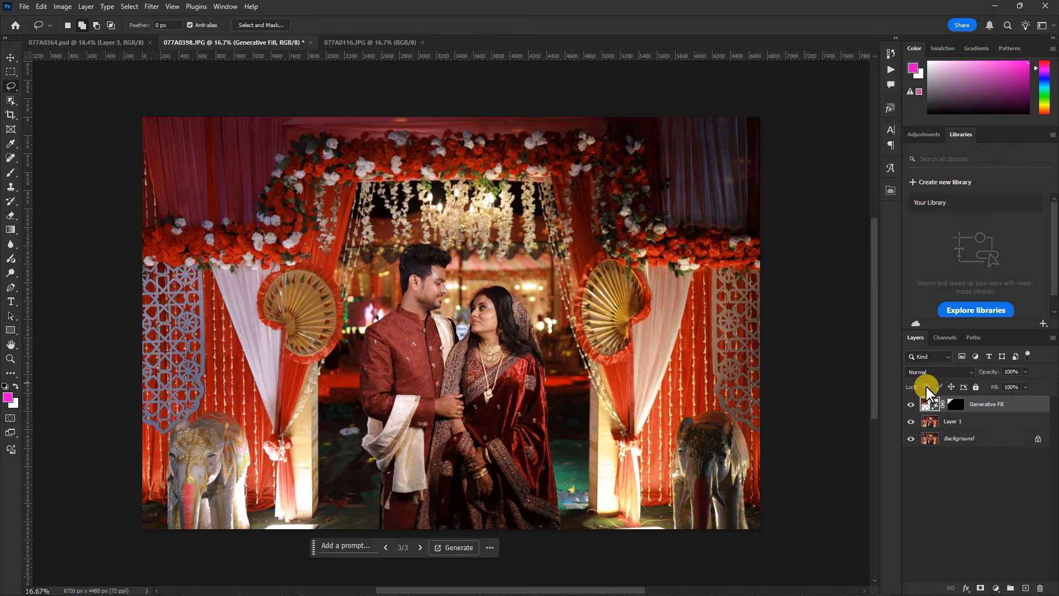
{"action": "double_click", "coordinate": [932, 401]}
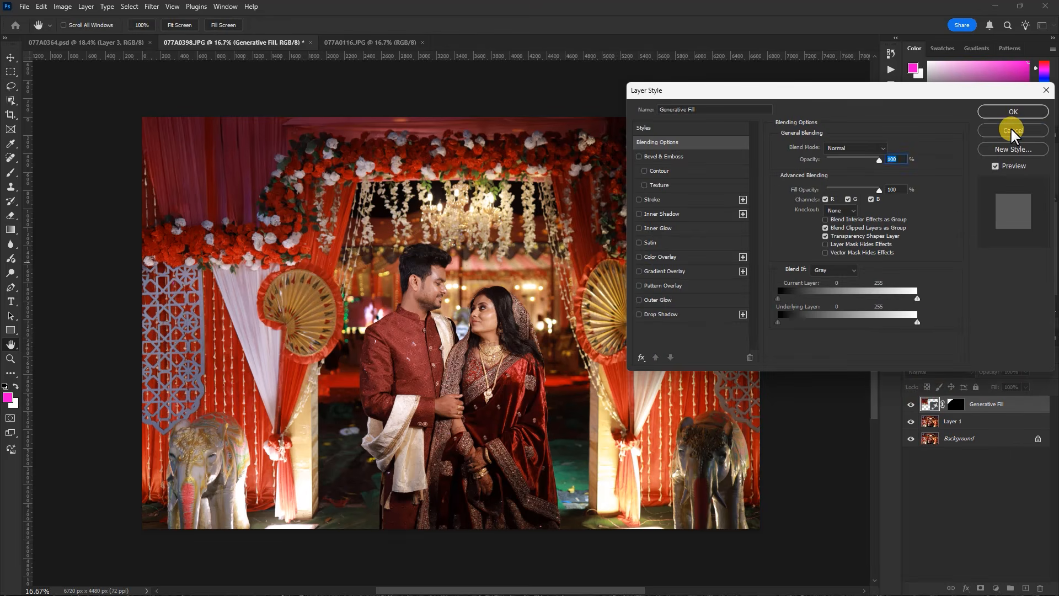
{"action": "left_click", "coordinate": [1013, 131]}
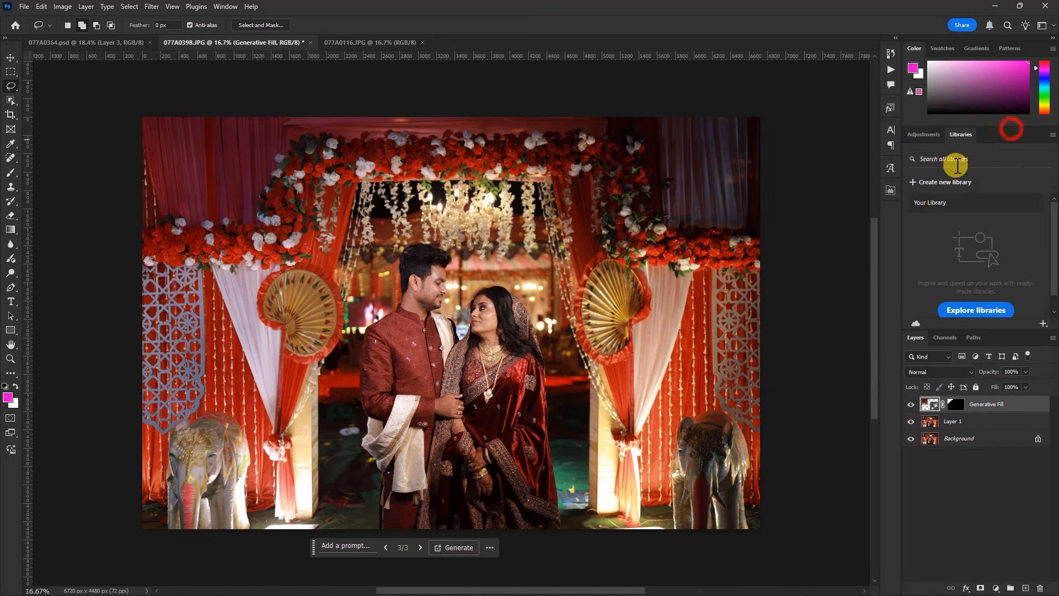
{"action": "left_click", "coordinate": [890, 188]}
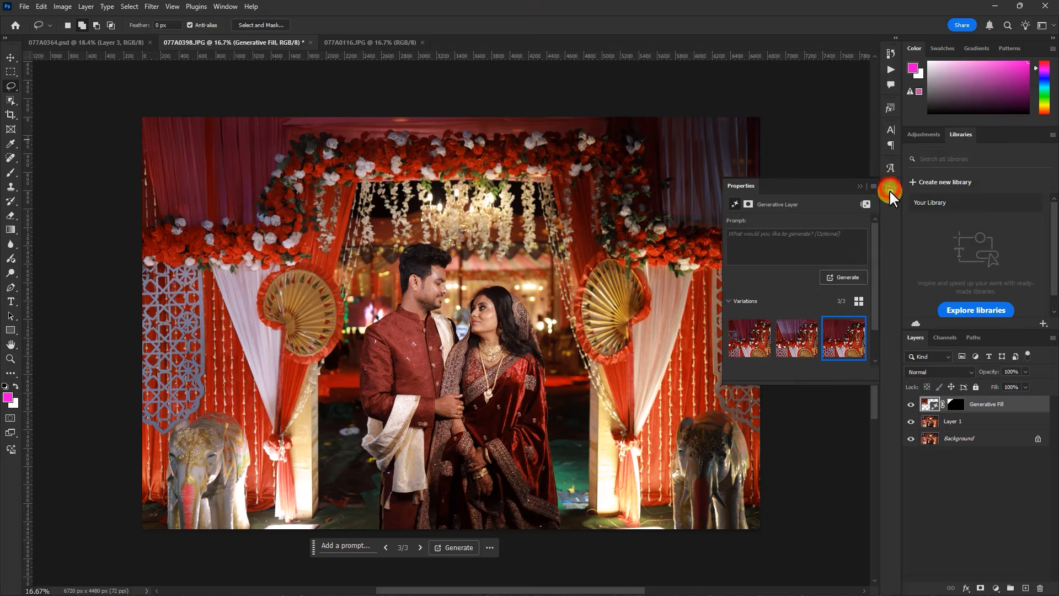
{"action": "left_click", "coordinate": [785, 346]}
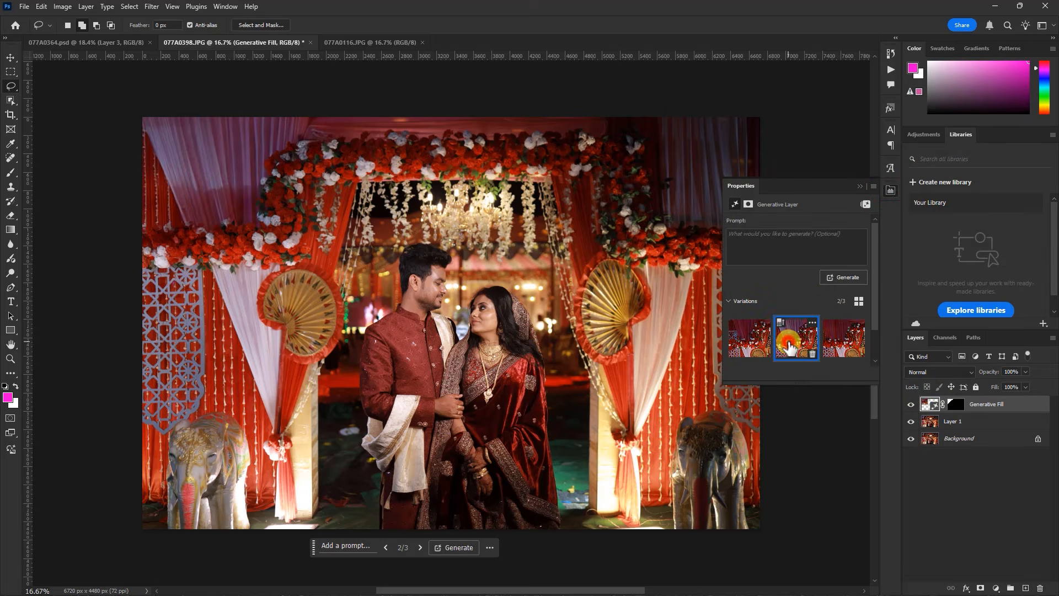
{"action": "left_click", "coordinate": [859, 187]}
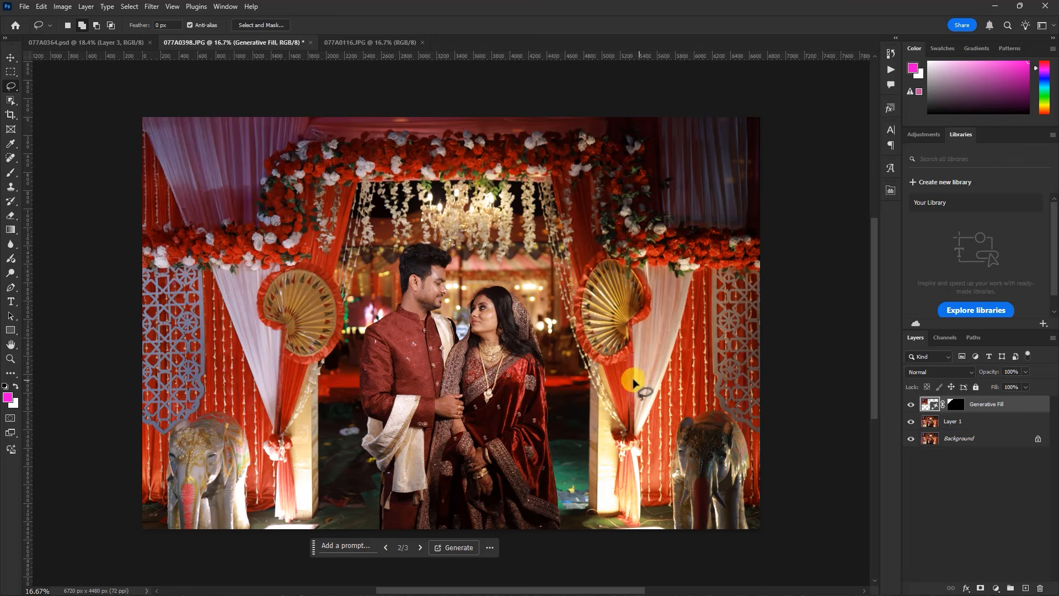
Stamp all visible layers into a new top layer and convert it to a Smart Object
{"action": "left_click", "coordinate": [10, 58]}
{"action": "left_click", "coordinate": [617, 376]}
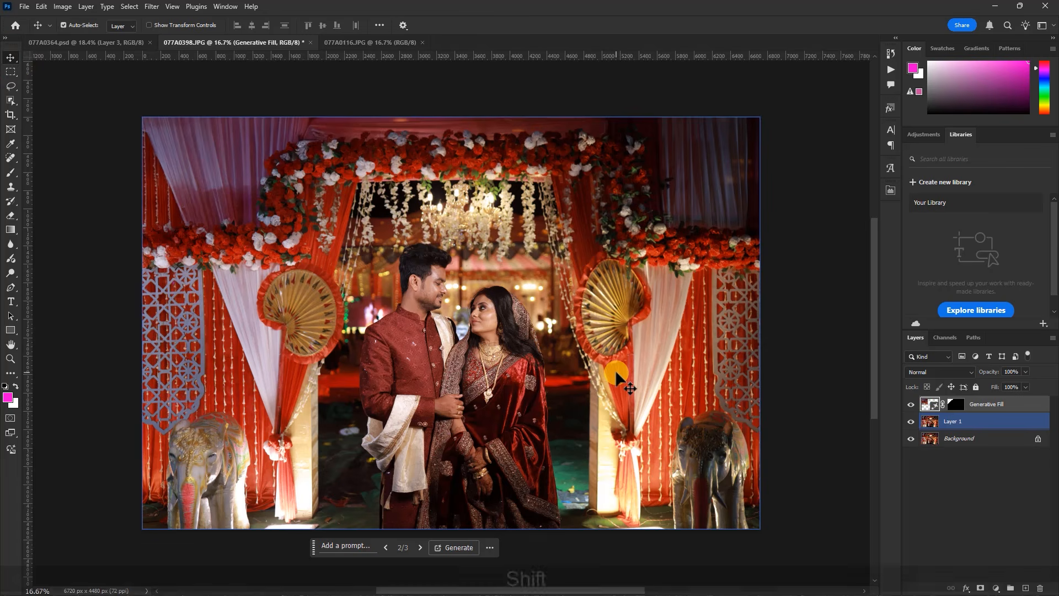
{"action": "key", "text": "ctrl+shift+alt+e"}
{"action": "left_click", "coordinate": [976, 407]}
{"action": "right_click", "coordinate": [984, 406]}
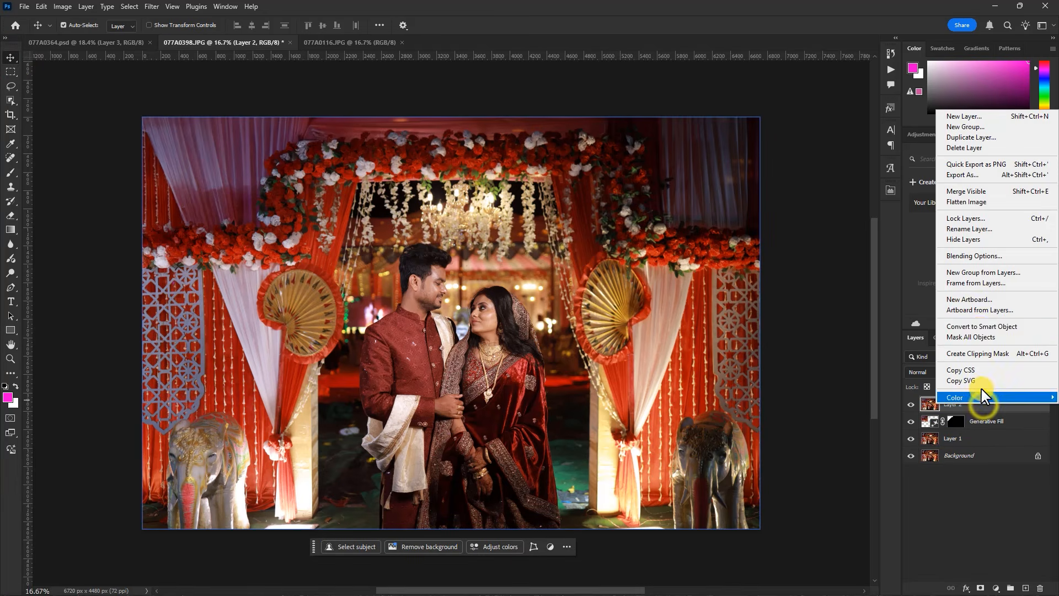
{"action": "left_click", "coordinate": [979, 327]}
Try a Motion Blur smart filter on Layer 2 with an angle of -53° and a distance of 162 pixels
{"action": "left_click", "coordinate": [153, 7]}
{"action": "left_click", "coordinate": [197, 171]}
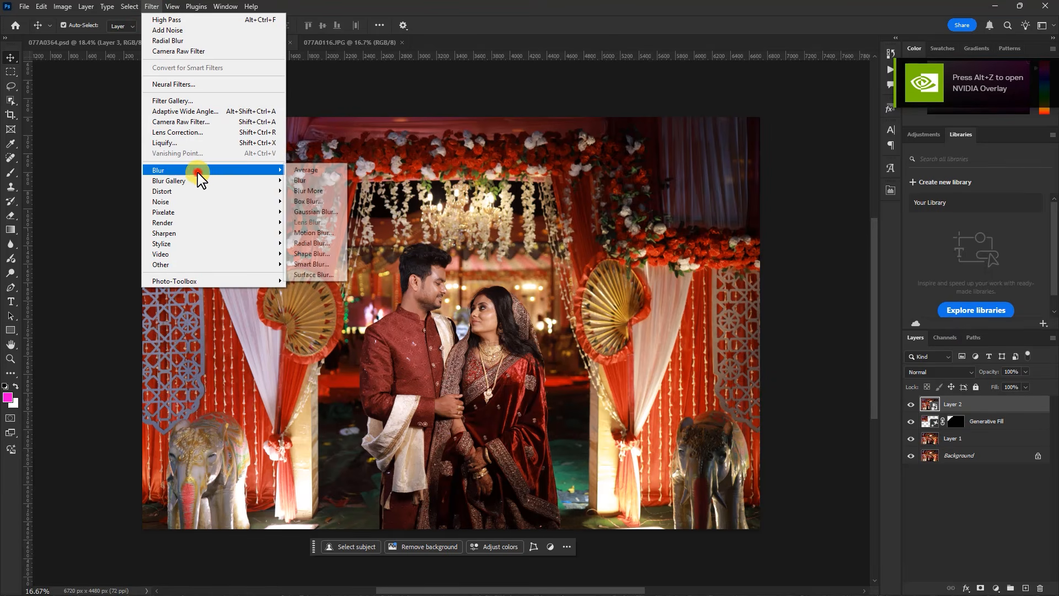
{"action": "left_click", "coordinate": [313, 233]}
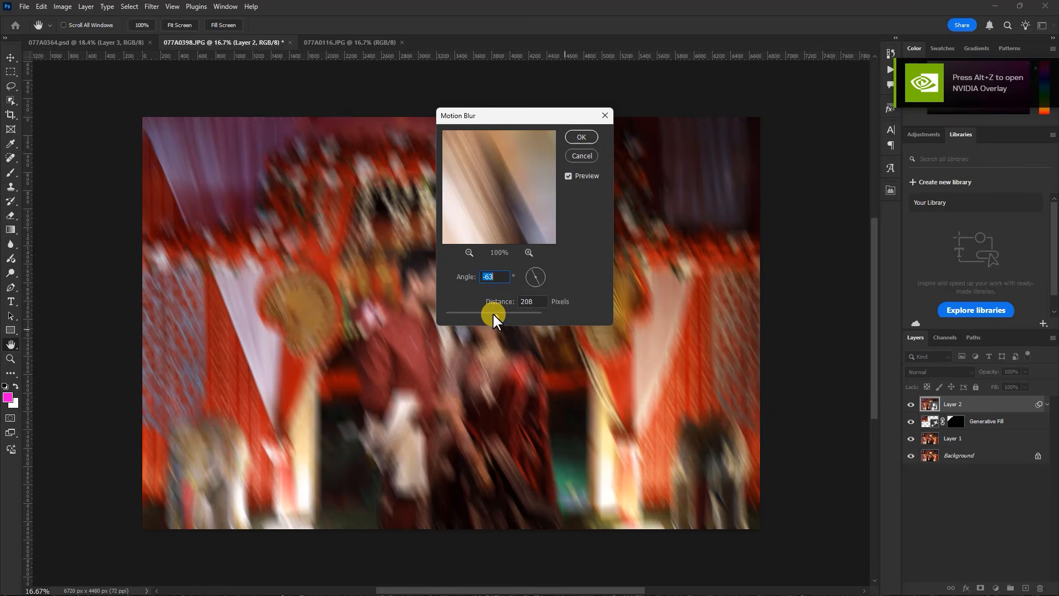
{"action": "left_click_drag", "start_coordinate": [498, 316], "coordinate": [479, 315]}
{"action": "left_click", "coordinate": [544, 280]}
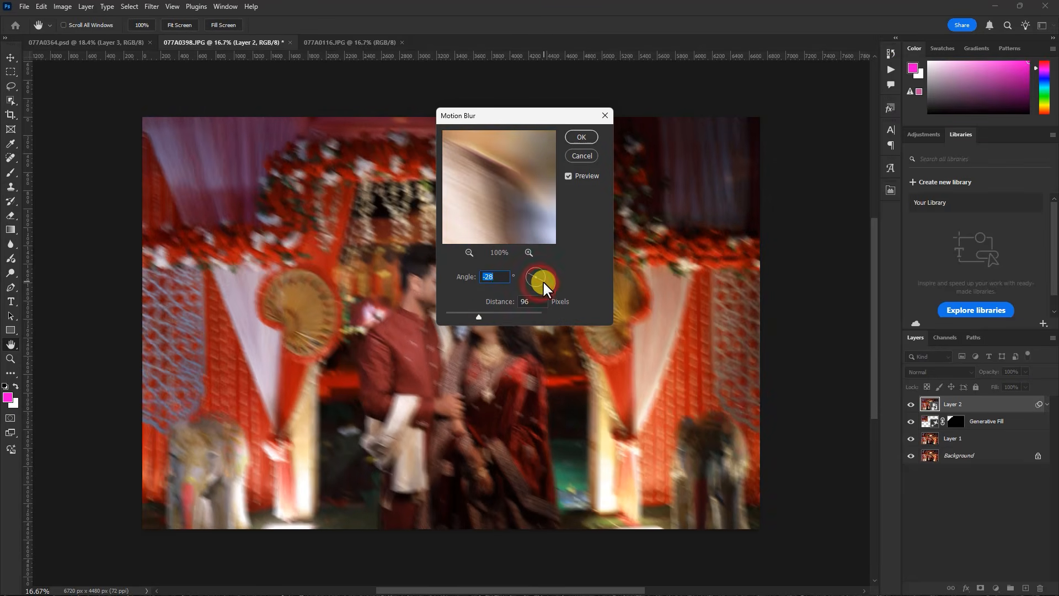
{"action": "left_click", "coordinate": [542, 283]}
{"action": "left_click", "coordinate": [490, 315]}
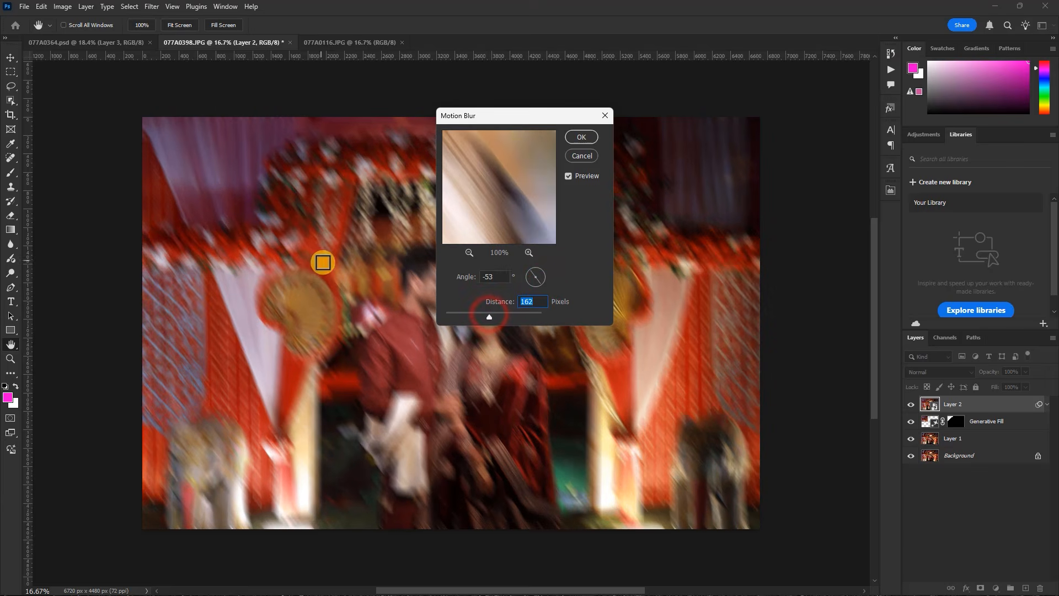
{"action": "left_click", "coordinate": [583, 138]}
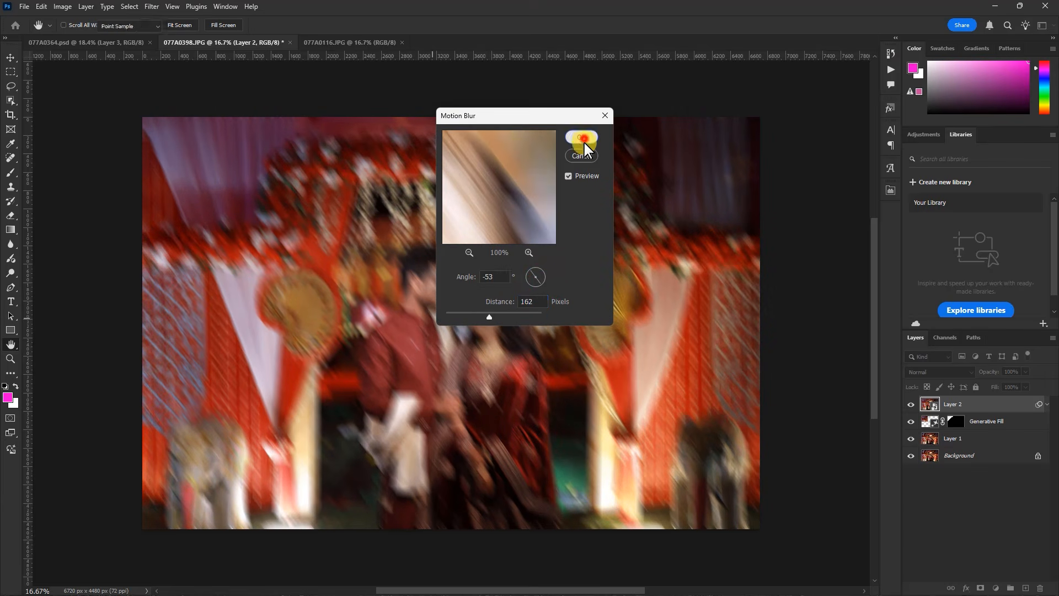
Try to mask the Motion Blur off the couple by painting the filter mask with a large soft black brush
{"action": "left_click", "coordinate": [945, 421]}
{"action": "key", "text": "d"}
{"action": "key", "text": "b"}
{"action": "left_click_drag", "start_coordinate": [471, 321], "coordinate": [478, 432]}
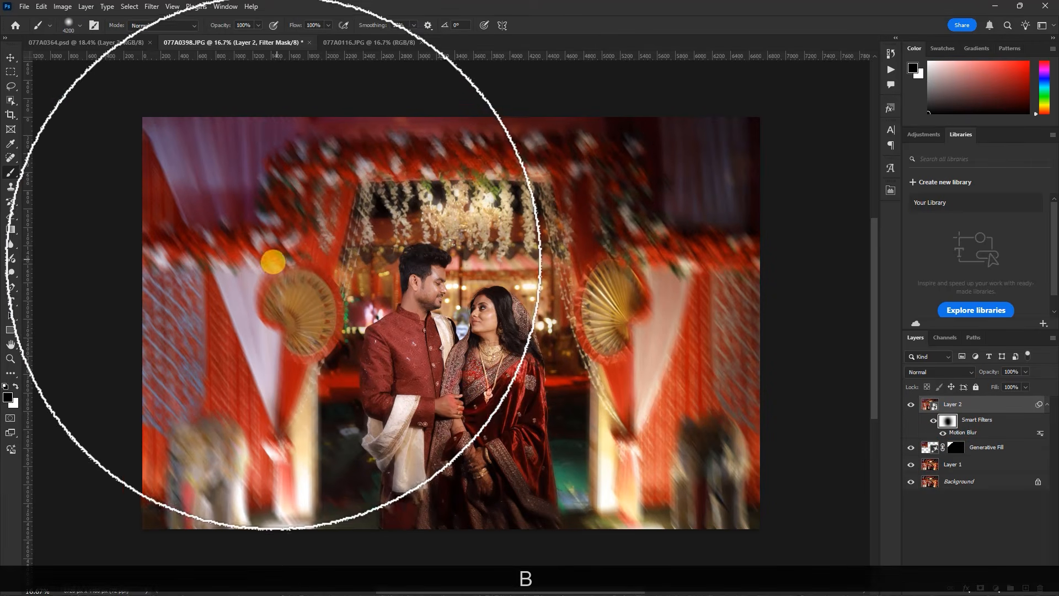
Undo the filter mask painting and the Motion Blur on Layer 2
{"action": "key", "text": "ctrl+z"}
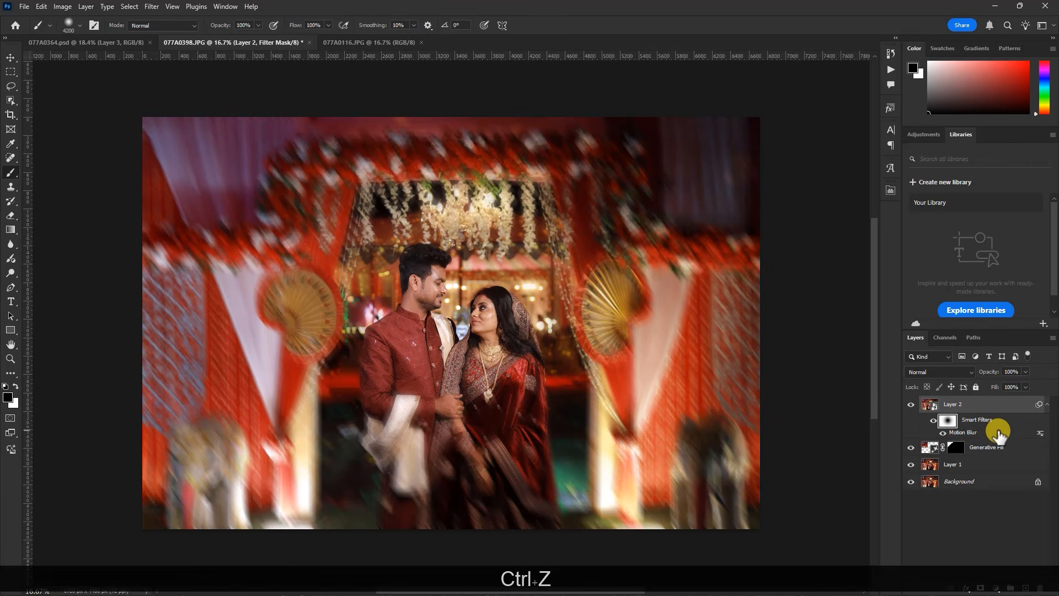
{"action": "key", "text": "ctrl+z"}
{"action": "key", "text": "ctrl+z"}
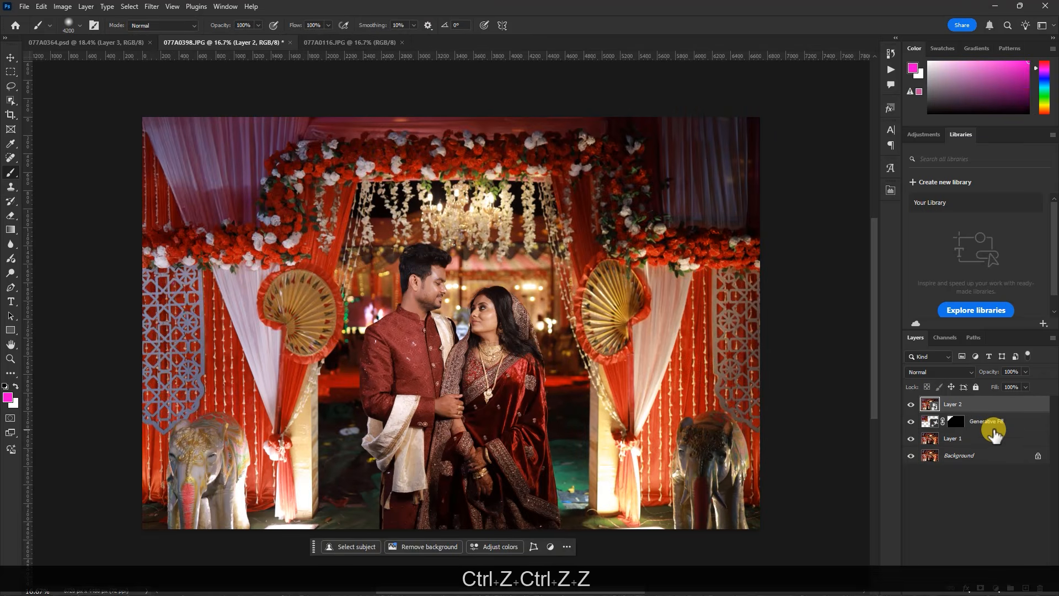
Apply a Radial Blur smart filter to Layer 2 with an amount of 7, Spin method and Good quality
{"action": "left_click", "coordinate": [153, 8]}
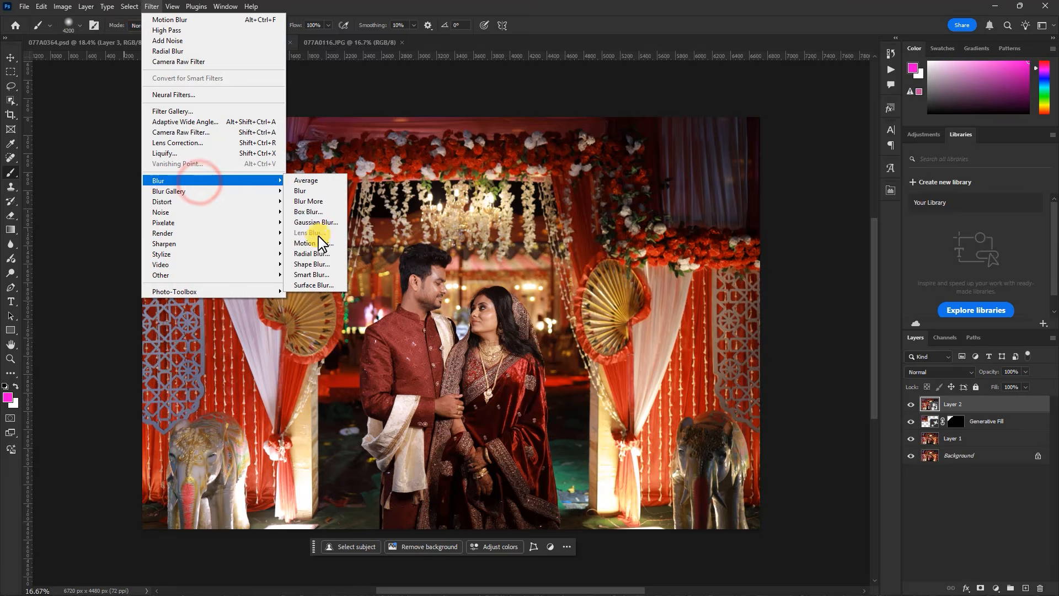
{"action": "left_click", "coordinate": [312, 253]}
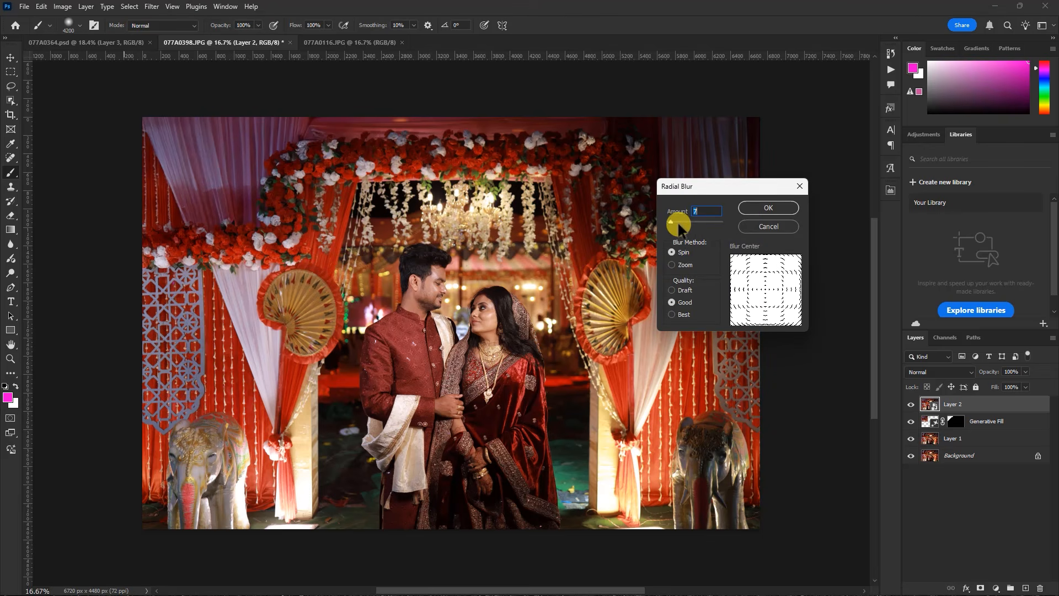
{"action": "left_click", "coordinate": [767, 210]}
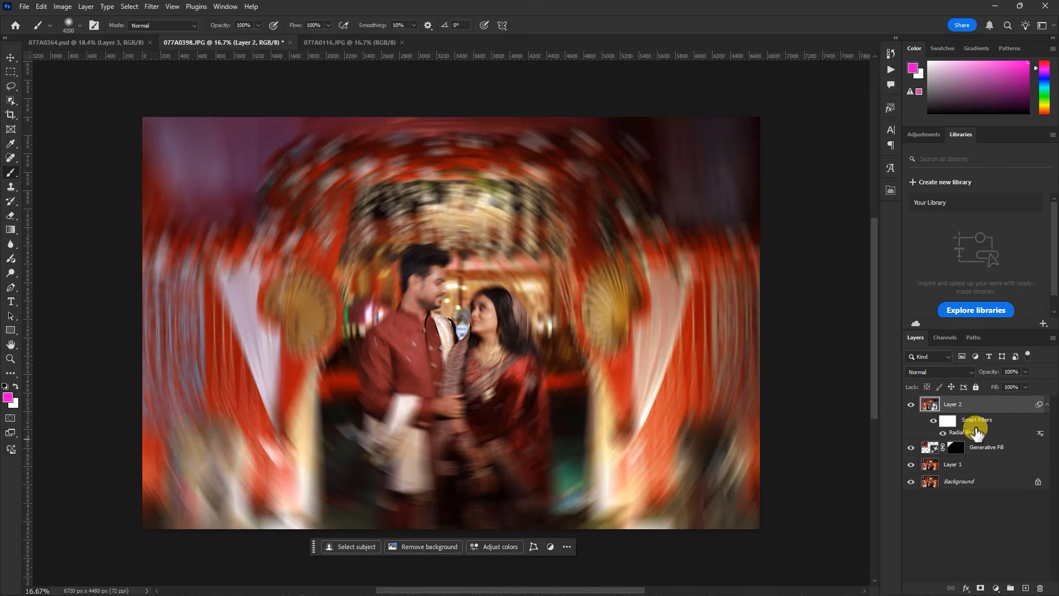
Mask the Radial Blur off the couple by painting Layer 2's filter mask with a 4200 px Soft Round black brush
{"action": "left_click", "coordinate": [947, 423]}
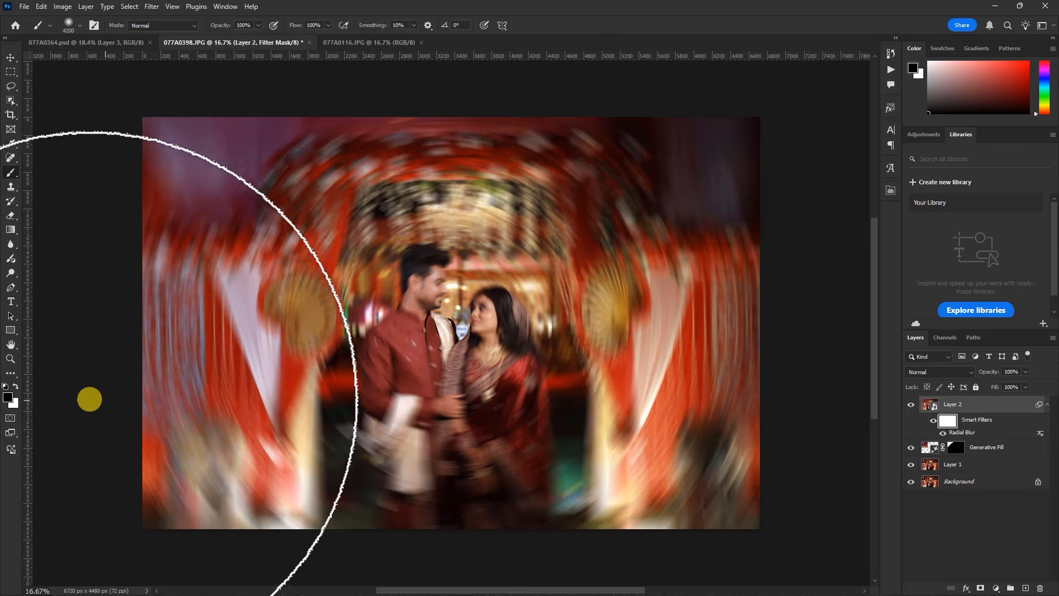
{"action": "left_click", "coordinate": [8, 399]}
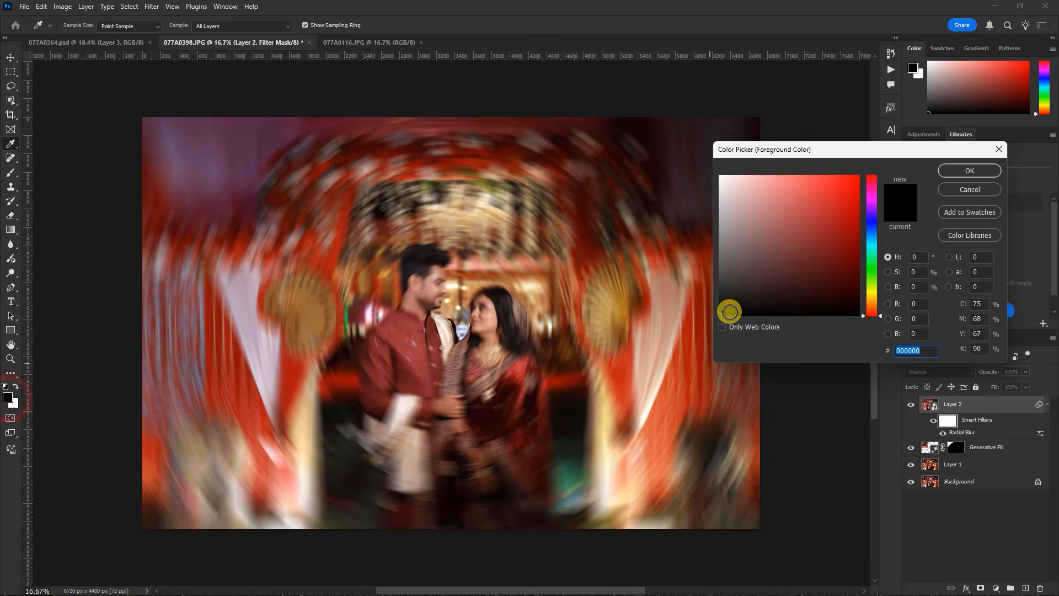
{"action": "left_click", "coordinate": [972, 169]}
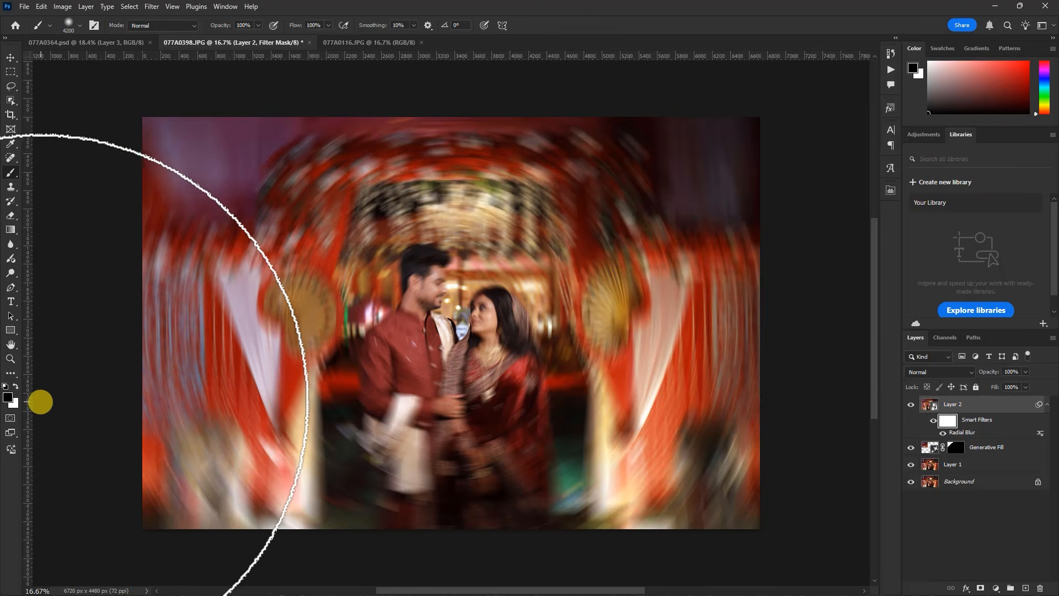
{"action": "left_click", "coordinate": [7, 397]}
{"action": "left_click", "coordinate": [742, 303]}
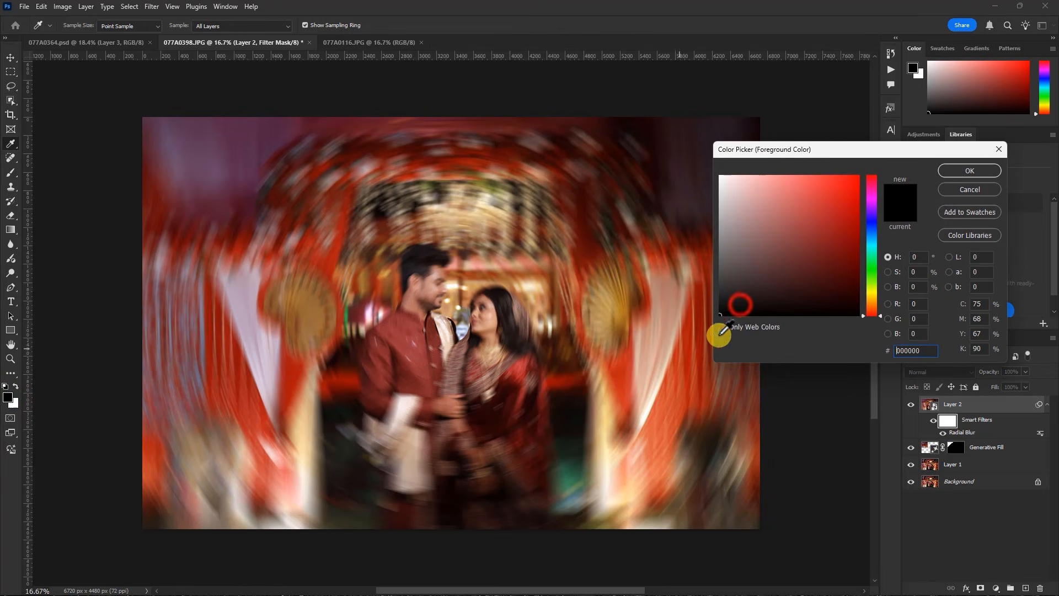
{"action": "left_click", "coordinate": [956, 171]}
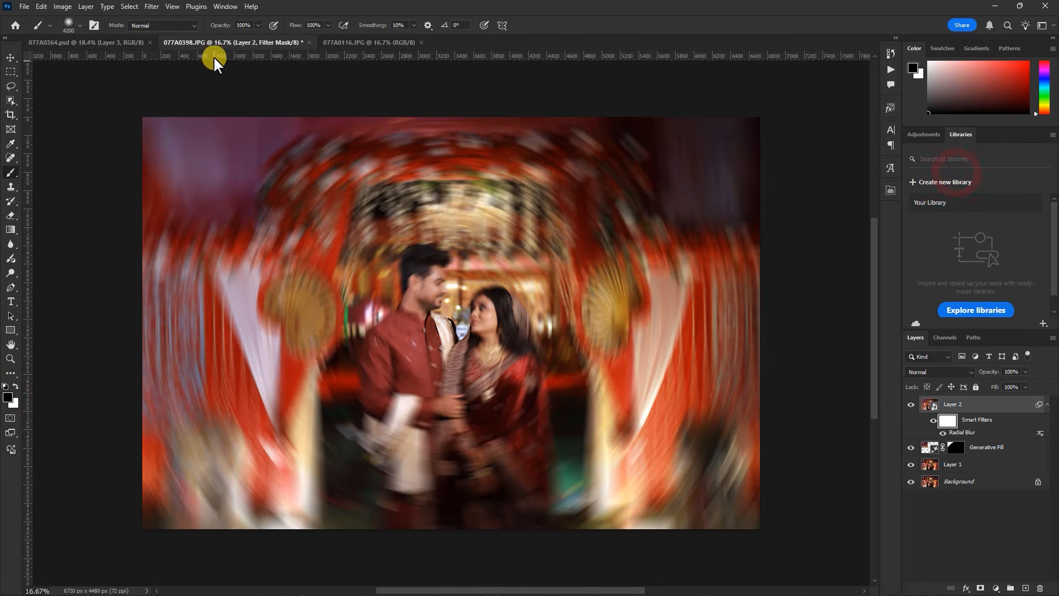
{"action": "left_click", "coordinate": [72, 26]}
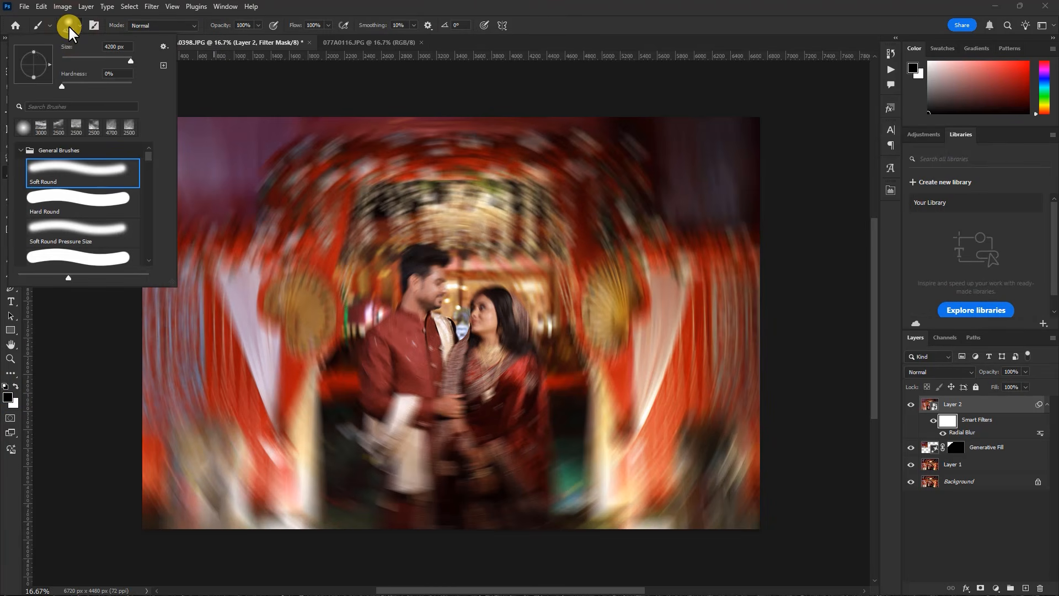
{"action": "left_click", "coordinate": [68, 25]}
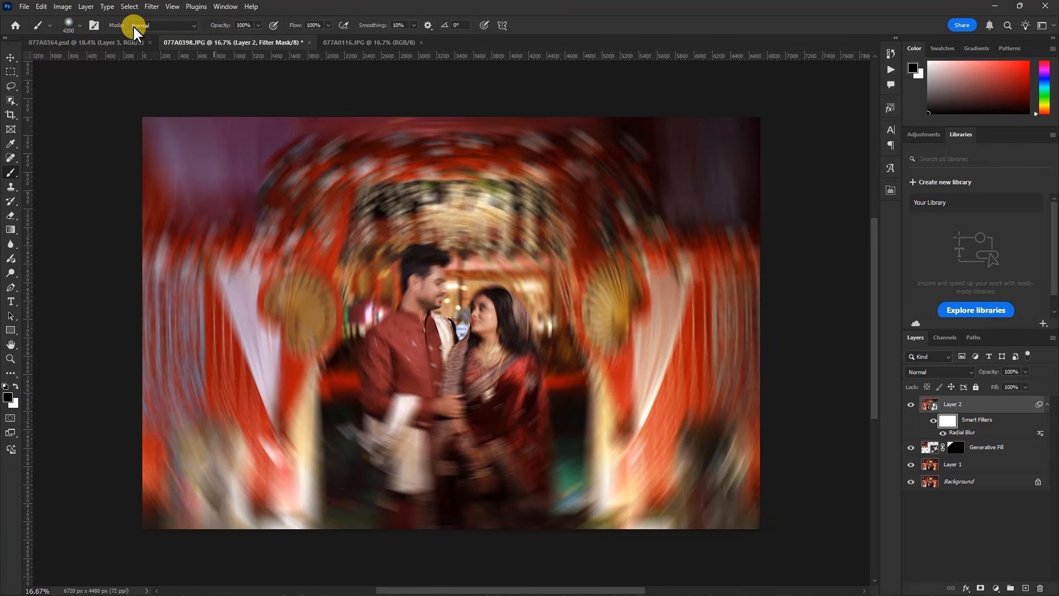
{"action": "left_click_drag", "start_coordinate": [463, 292], "coordinate": [461, 363]}
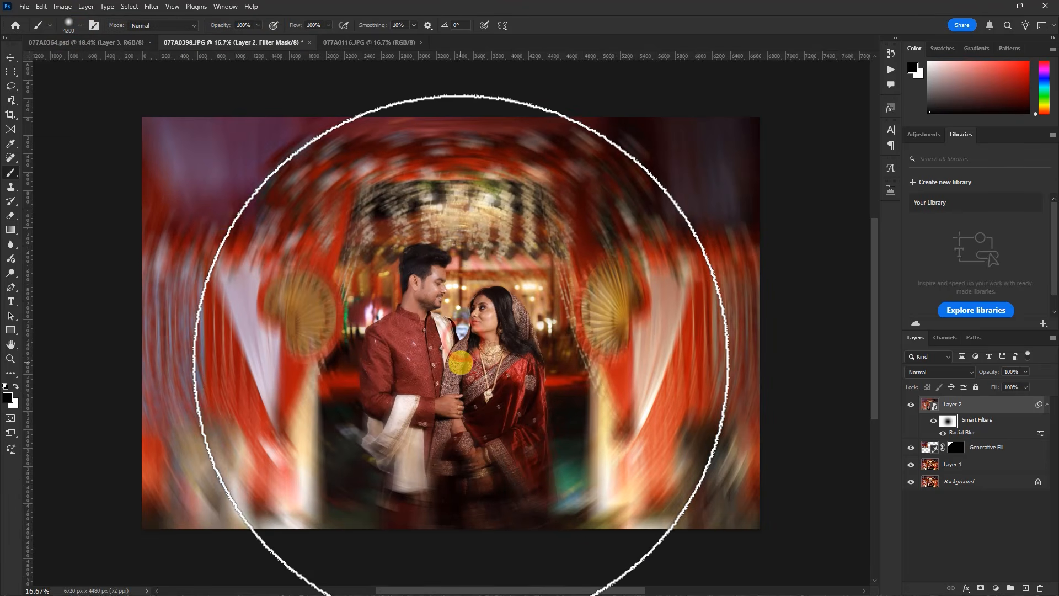
Bring the blur back along the photo's lower edge by painting Layer 2's filter mask with the large soft brush in white
{"action": "scroll", "coordinate": [404, 284], "scroll_direction": "down", "scroll_amount": 2}
{"action": "scroll", "coordinate": [467, 325], "scroll_direction": "up", "scroll_amount": 1}
{"action": "scroll", "coordinate": [412, 294], "scroll_direction": "down", "scroll_amount": 2}
{"action": "scroll", "coordinate": [446, 407], "scroll_direction": "up", "scroll_amount": 2}
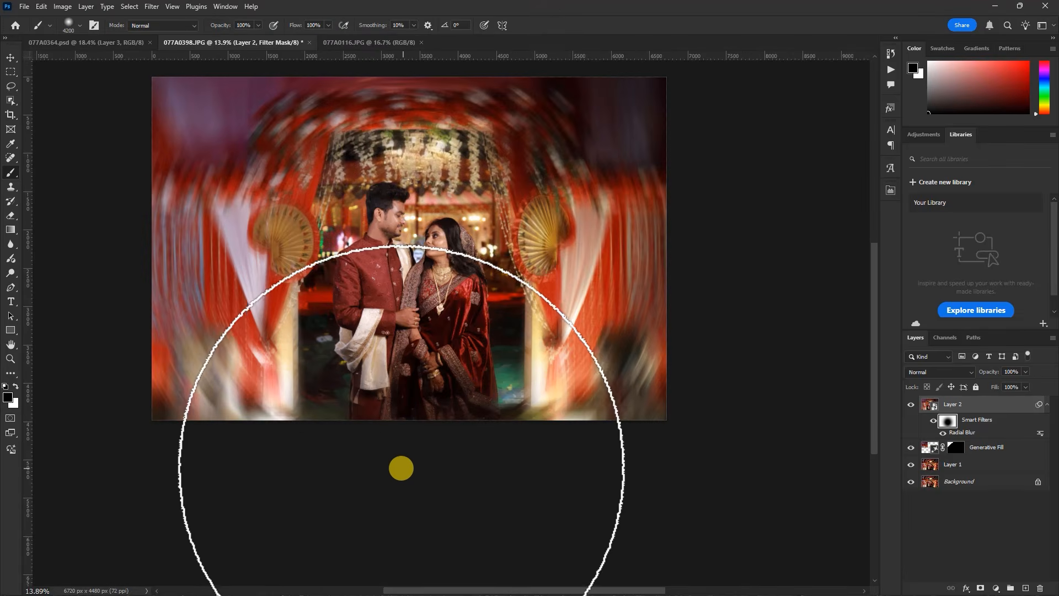
{"action": "left_click", "coordinate": [8, 396]}
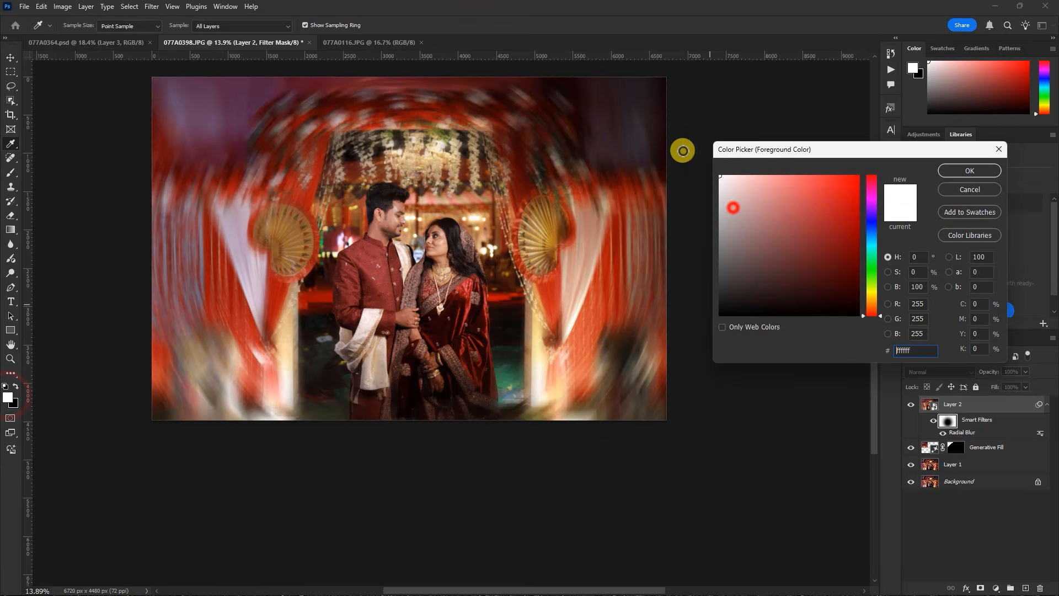
{"action": "left_click", "coordinate": [969, 171]}
{"action": "left_click", "coordinate": [447, 507]}
{"action": "left_click", "coordinate": [343, 510]}
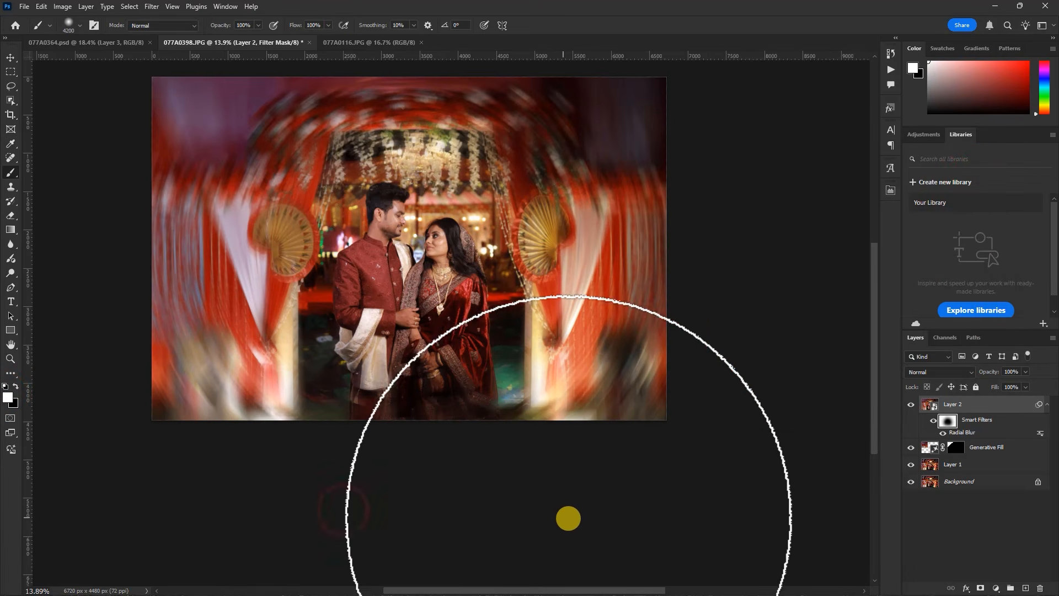
{"action": "scroll", "coordinate": [568, 515], "scroll_direction": "down", "scroll_amount": 4}
{"action": "scroll", "coordinate": [430, 202], "scroll_direction": "up", "scroll_amount": 2}
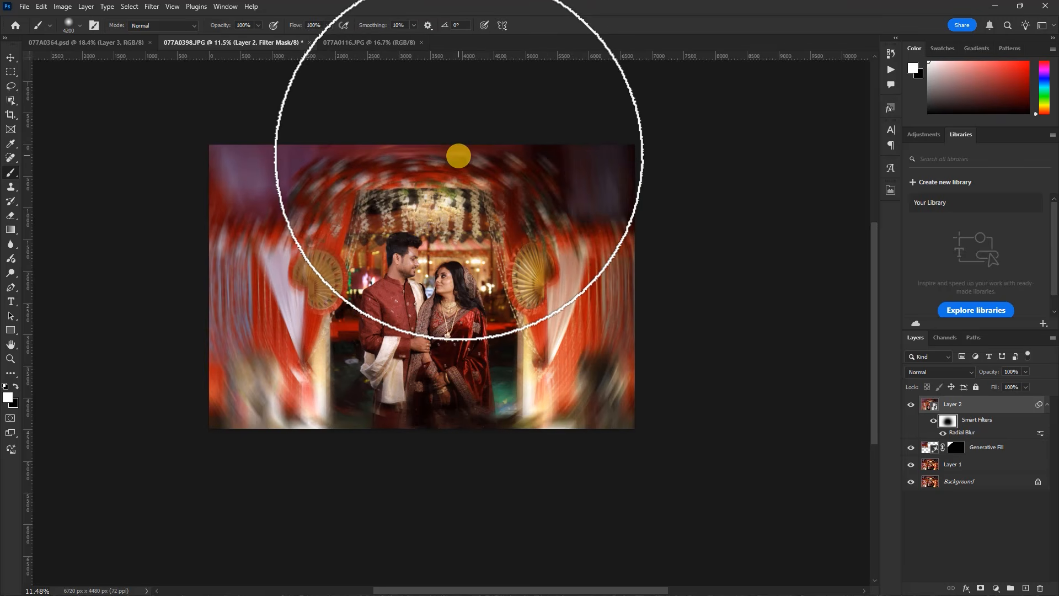
Try to clear the blur from the floral arch with black on the filter mask, and restore it there with white
{"action": "key", "text": "x"}
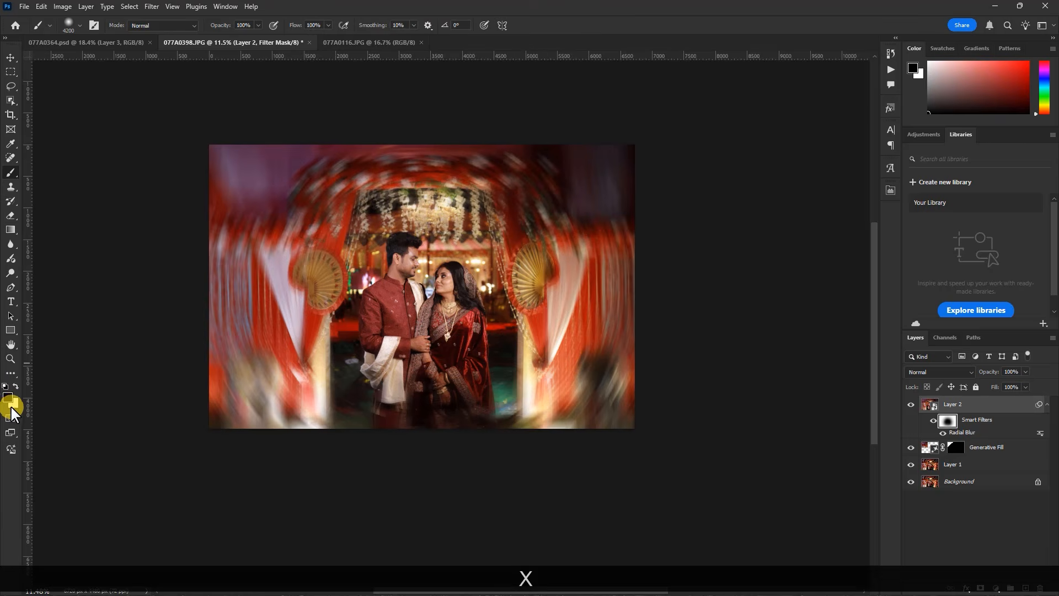
{"action": "left_click_drag", "start_coordinate": [459, 130], "coordinate": [437, 158]}
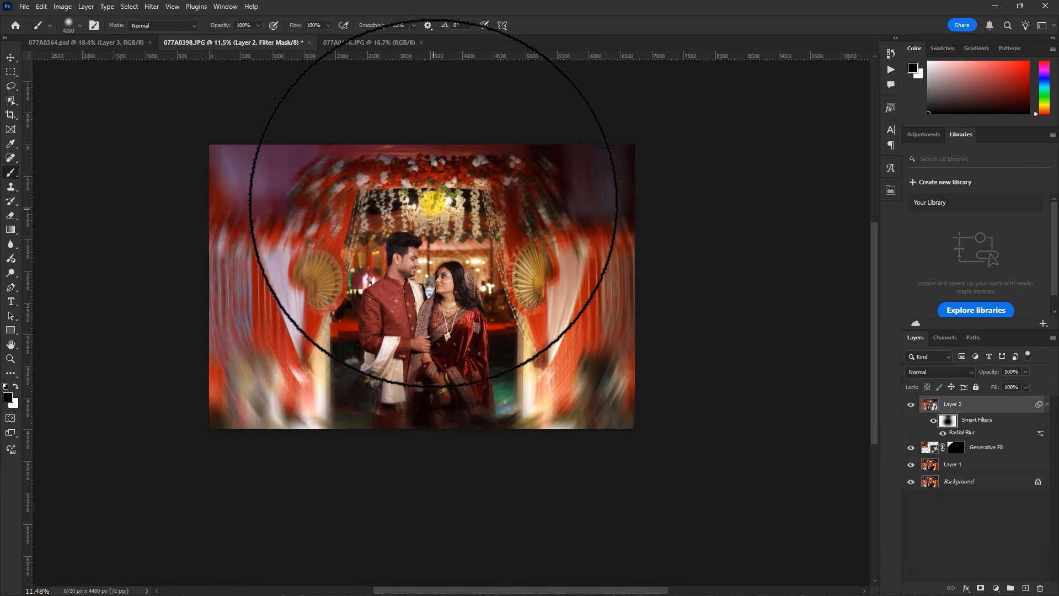
{"action": "key", "text": "x"}
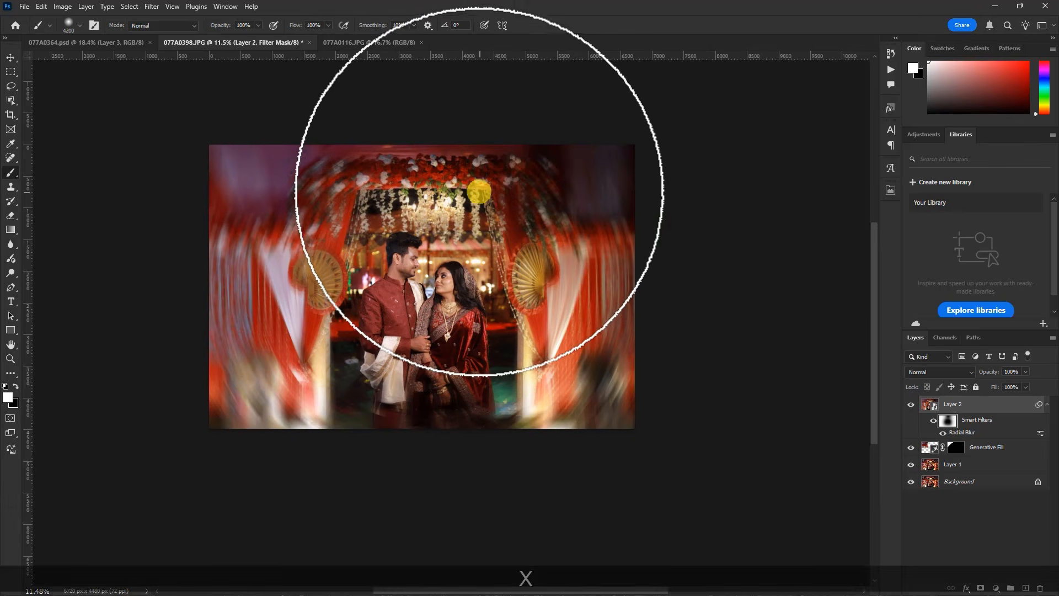
{"action": "left_click", "coordinate": [424, 116]}
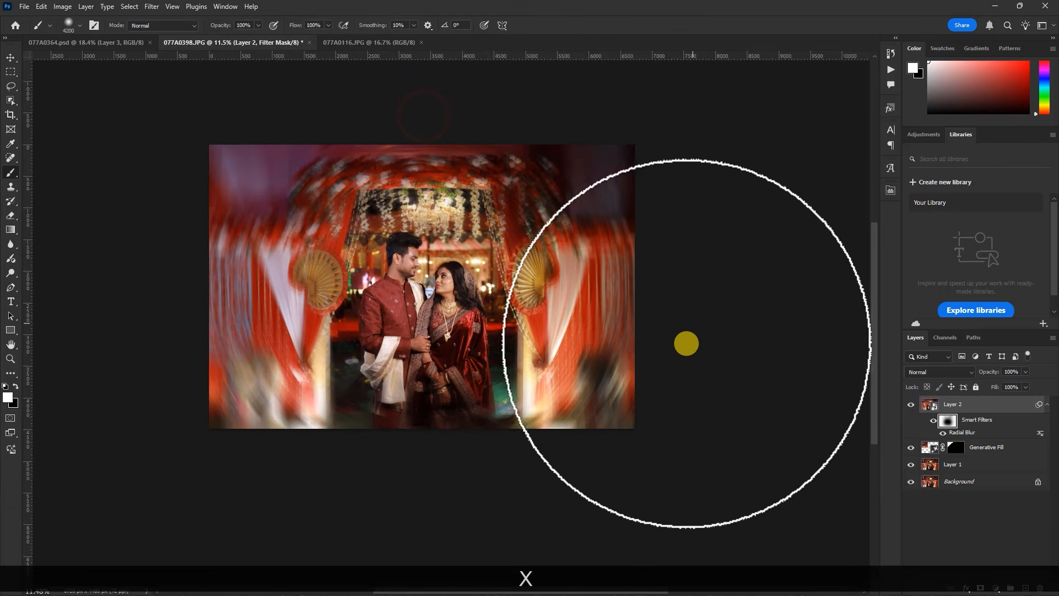
Stamp all visible layers into a new merged layer above Layer 2
{"action": "scroll", "coordinate": [638, 393], "scroll_direction": "down", "scroll_amount": 4}
{"action": "scroll", "coordinate": [480, 364], "scroll_direction": "up", "scroll_amount": 4}
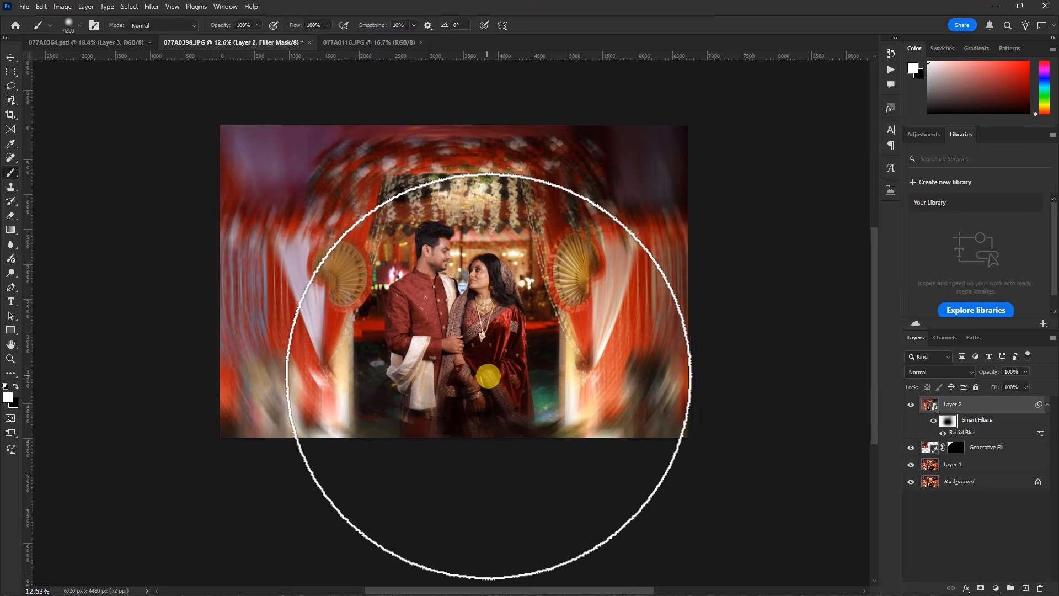
{"action": "scroll", "coordinate": [417, 437], "scroll_direction": "down", "scroll_amount": 2}
{"action": "scroll", "coordinate": [480, 271], "scroll_direction": "up", "scroll_amount": 3}
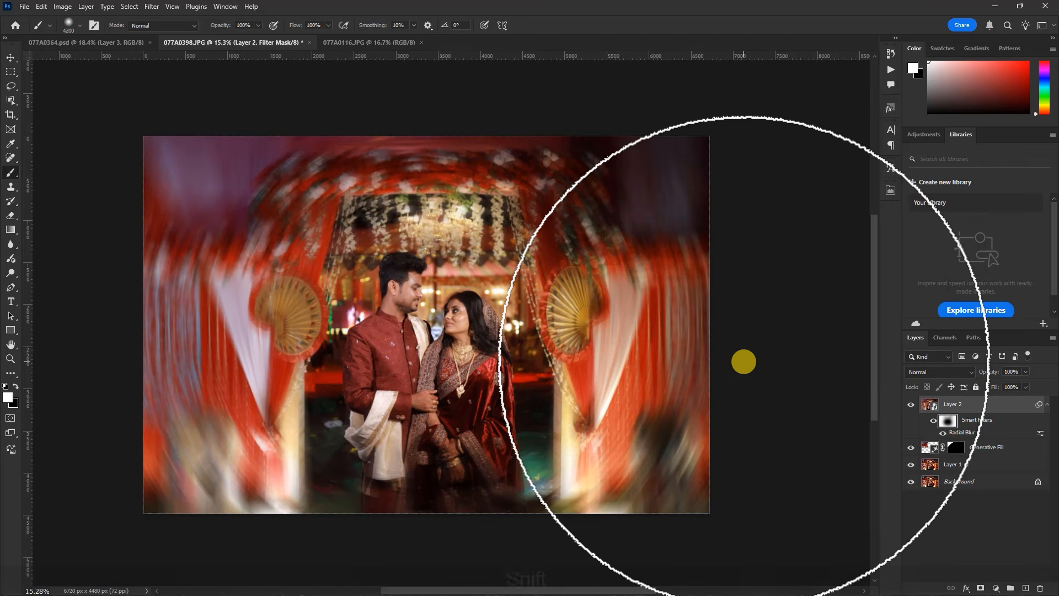
{"action": "key", "text": "shift+ctrl"}
{"action": "key", "text": "shift+ctrl+alt+e"}
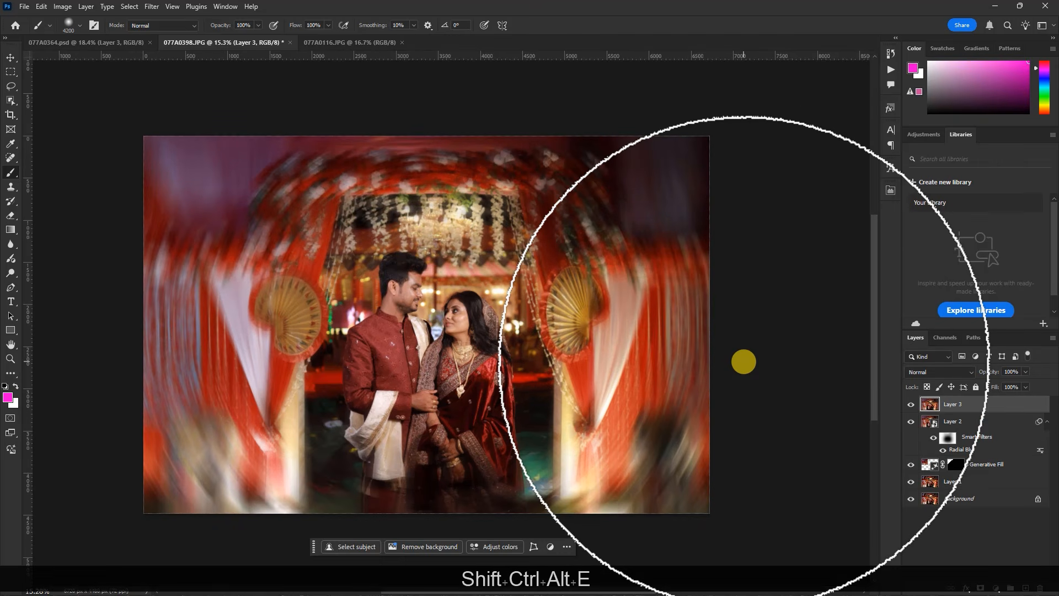
Start the Camera Raw Filter on the merged layer and apply the previous settings
{"action": "left_click", "coordinate": [151, 7]}
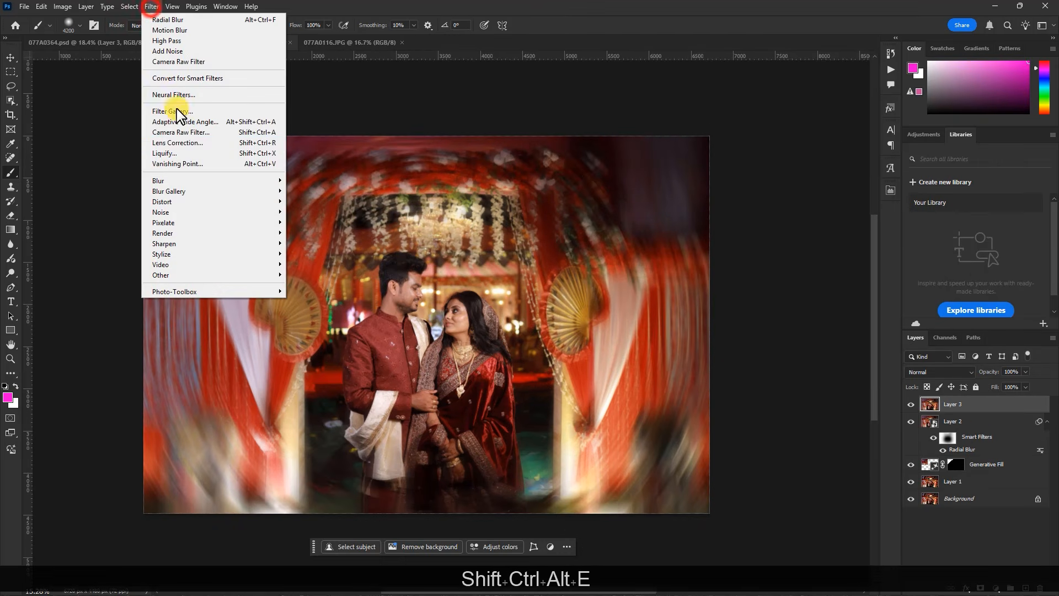
{"action": "left_click", "coordinate": [189, 139]}
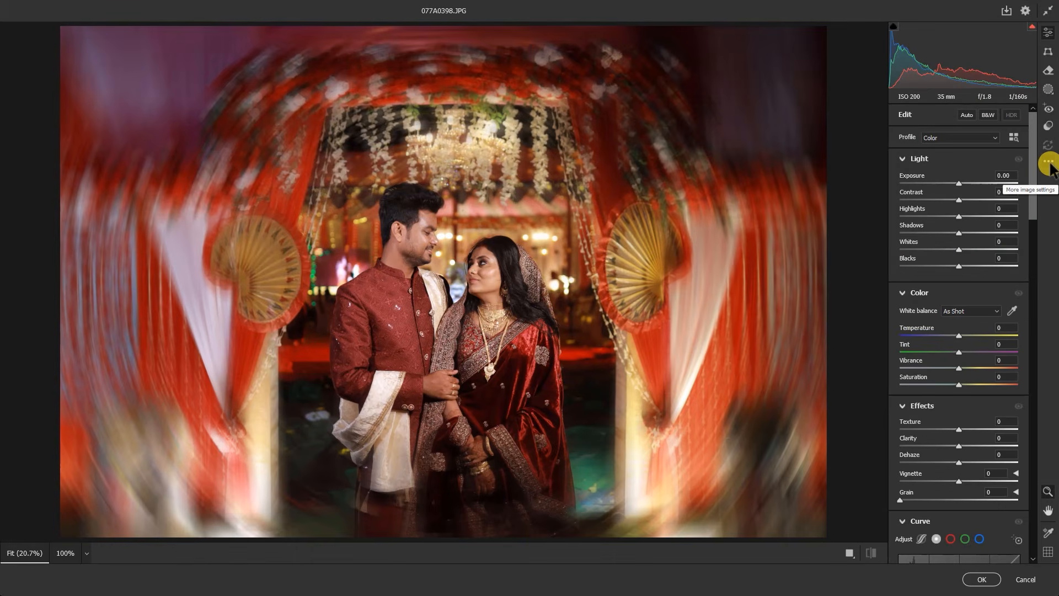
{"action": "left_click", "coordinate": [1049, 162]}
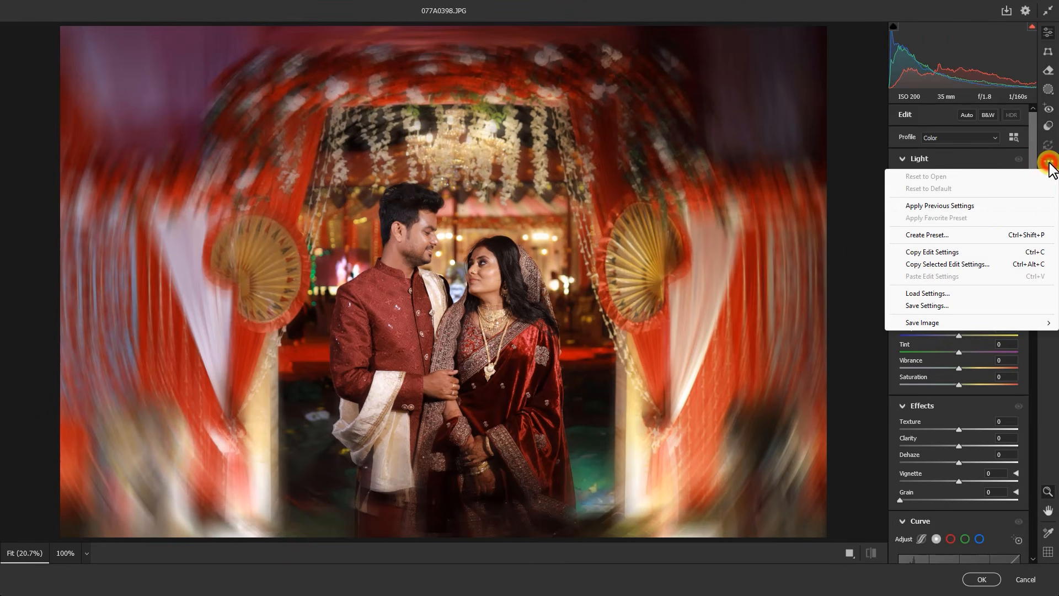
{"action": "left_click", "coordinate": [941, 206]}
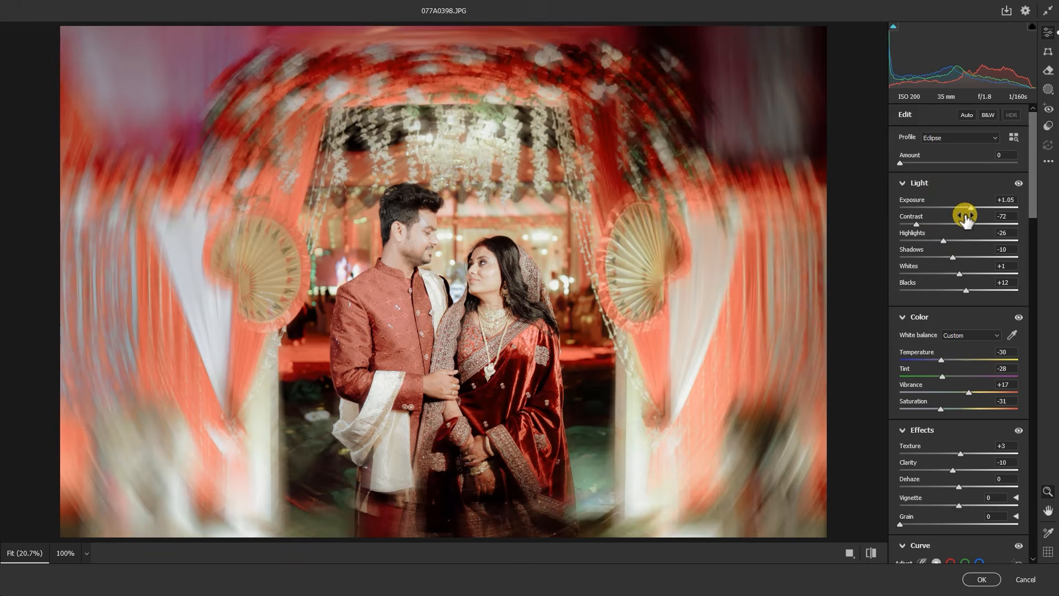
Set the exposure to +0.40, contrast to -50, shadows to -15 and vibrance to +22
{"action": "left_click_drag", "start_coordinate": [970, 209], "coordinate": [962, 208]}
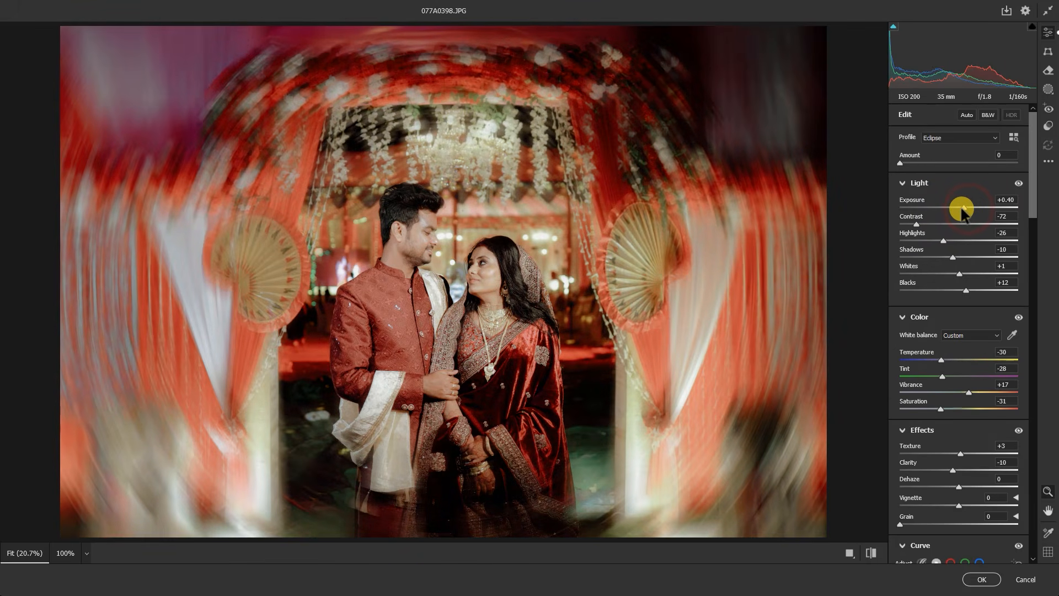
{"action": "left_click_drag", "start_coordinate": [920, 225], "coordinate": [931, 225]}
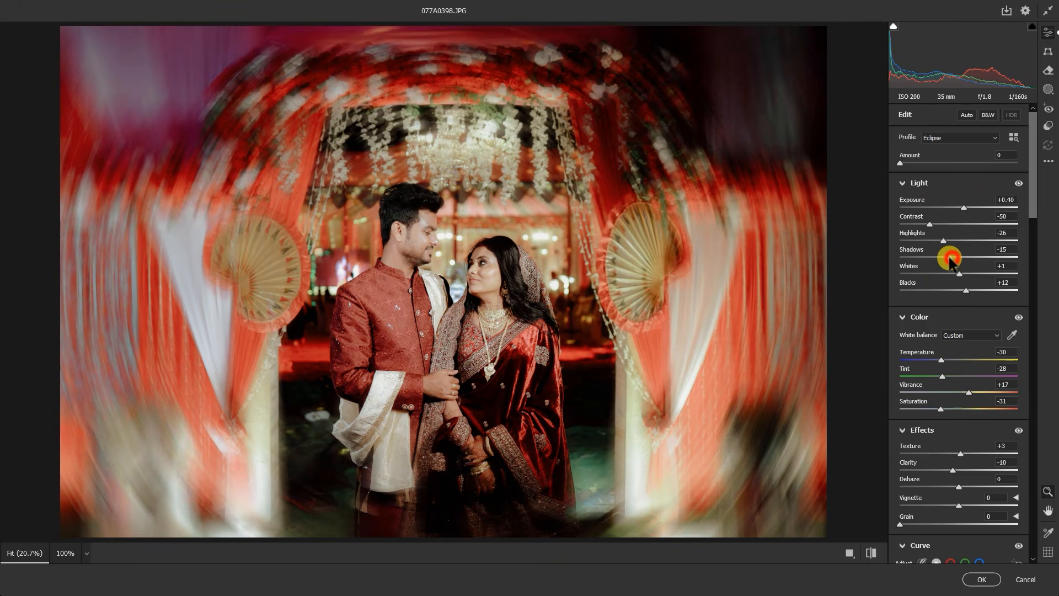
{"action": "left_click_drag", "start_coordinate": [974, 392], "coordinate": [974, 392]}
{"action": "scroll", "coordinate": [574, 343], "scroll_direction": "down", "scroll_amount": 5}
{"action": "scroll", "coordinate": [569, 299], "scroll_direction": "up", "scroll_amount": 2}
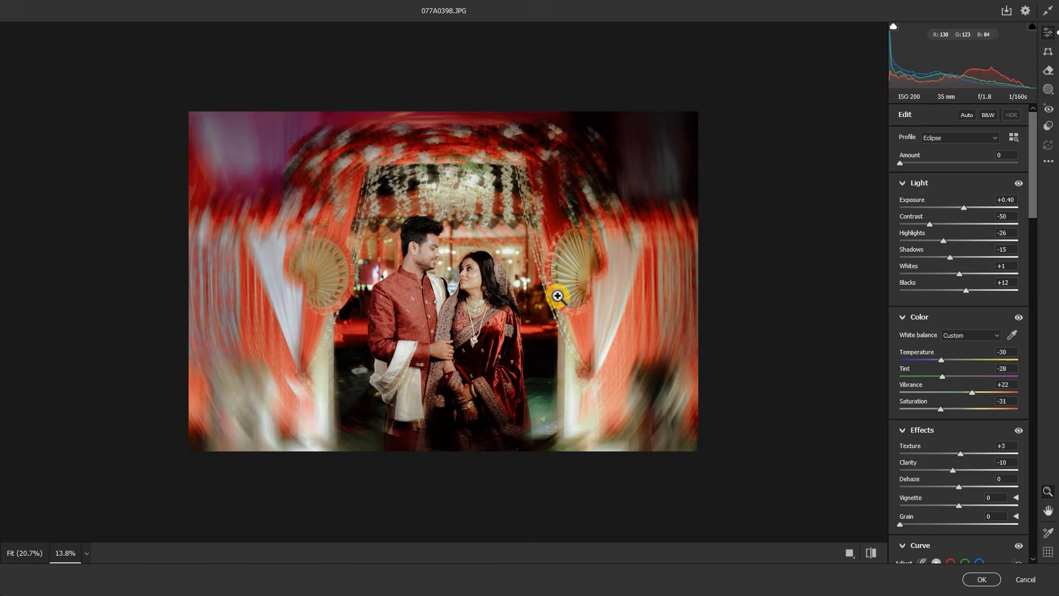
{"action": "scroll", "coordinate": [557, 296], "scroll_direction": "up", "scroll_amount": 1}
{"action": "scroll", "coordinate": [587, 326], "scroll_direction": "up", "scroll_amount": 1}
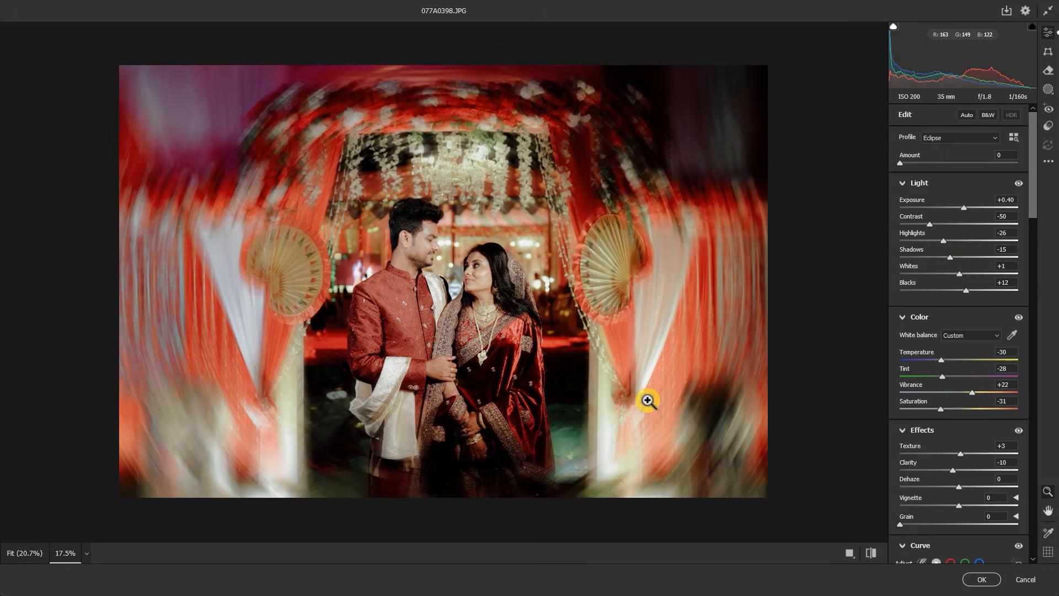
Add grain with an amount of 32 to the photo
{"action": "scroll", "coordinate": [908, 436], "scroll_direction": "down", "scroll_amount": 3}
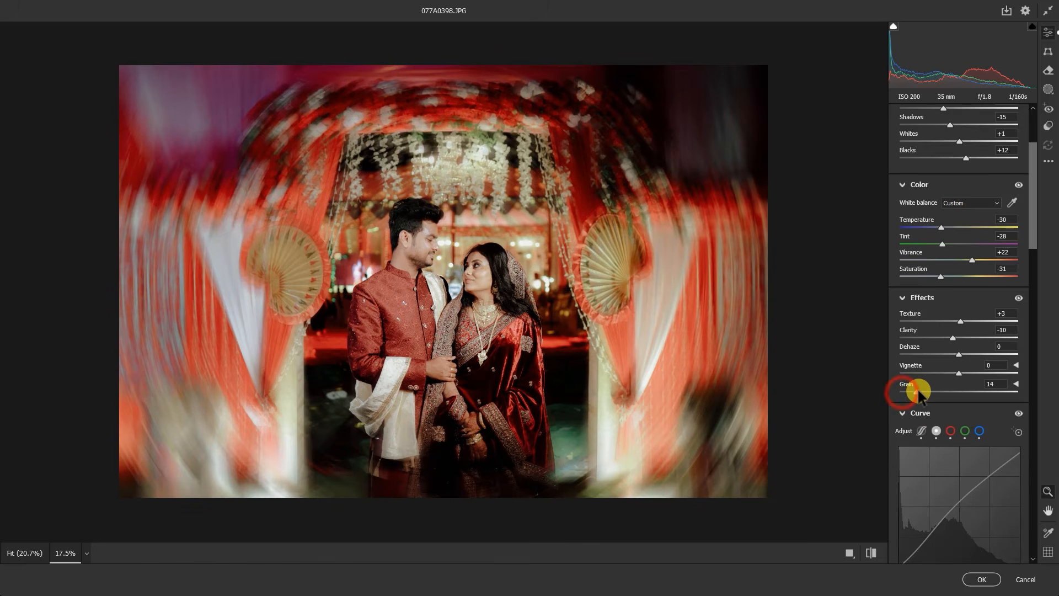
{"action": "scroll", "coordinate": [532, 289], "scroll_direction": "up", "scroll_amount": 8}
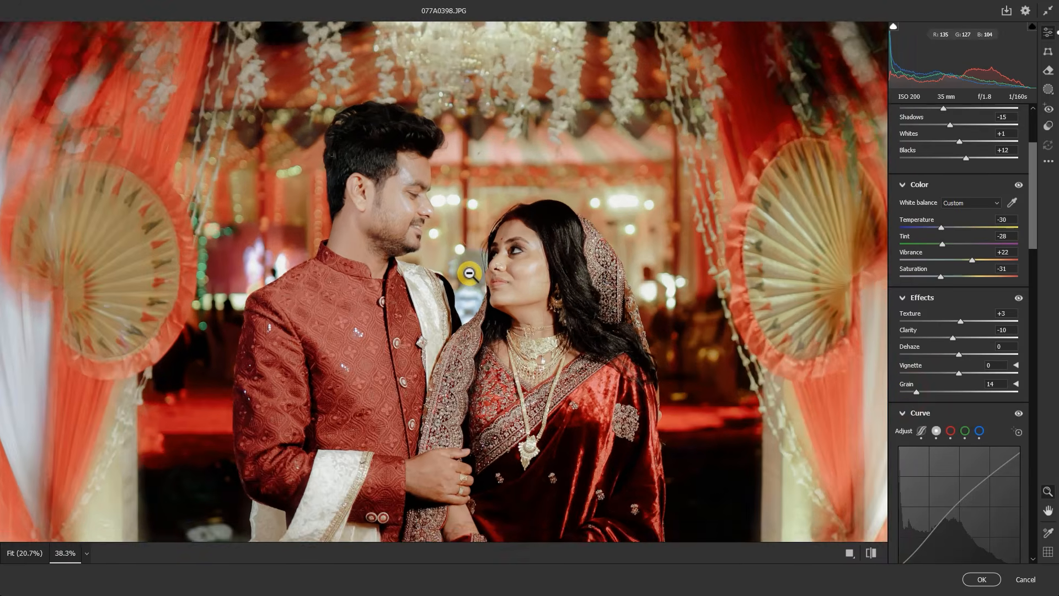
{"action": "left_click", "coordinate": [937, 431]}
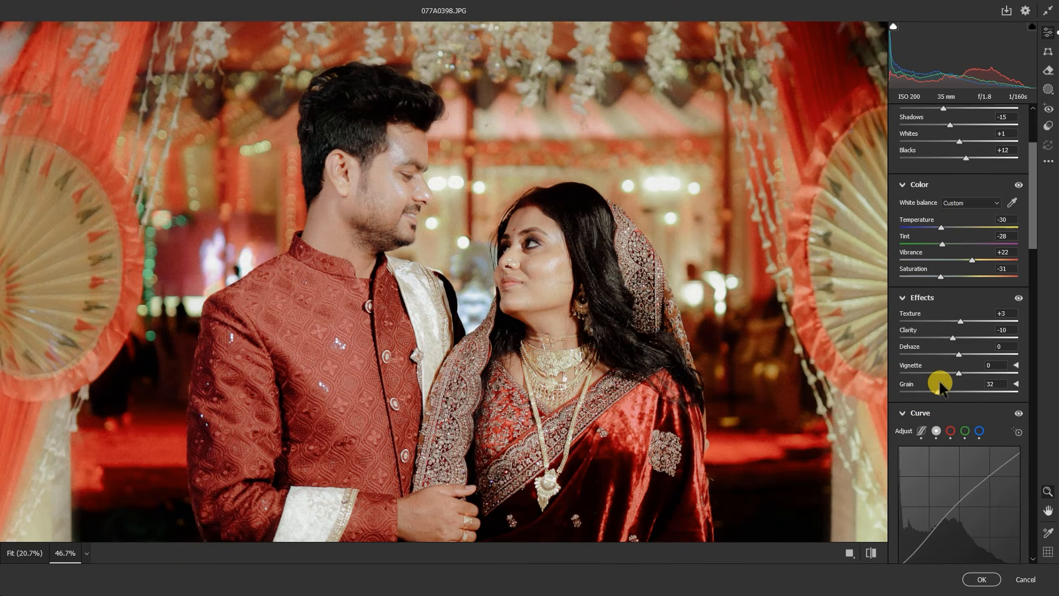
Compare the before and after views of the whole photo and apply the Camera Raw adjustments
{"action": "scroll", "coordinate": [471, 385], "scroll_direction": "down", "scroll_amount": 8}
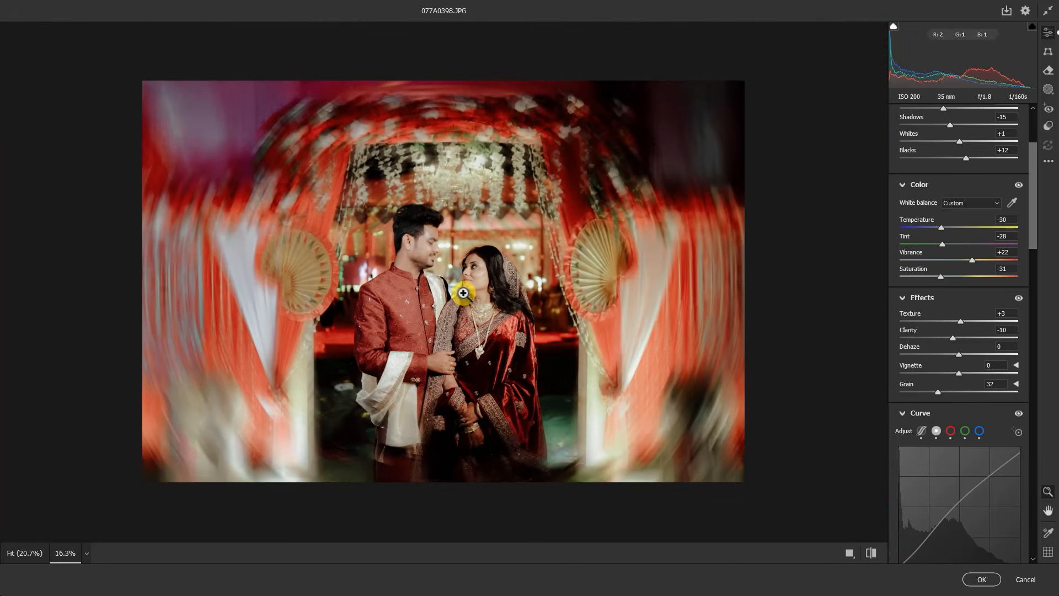
{"action": "scroll", "coordinate": [463, 293], "scroll_direction": "up", "scroll_amount": 1}
{"action": "left_click", "coordinate": [870, 553]}
{"action": "left_click", "coordinate": [870, 553]}
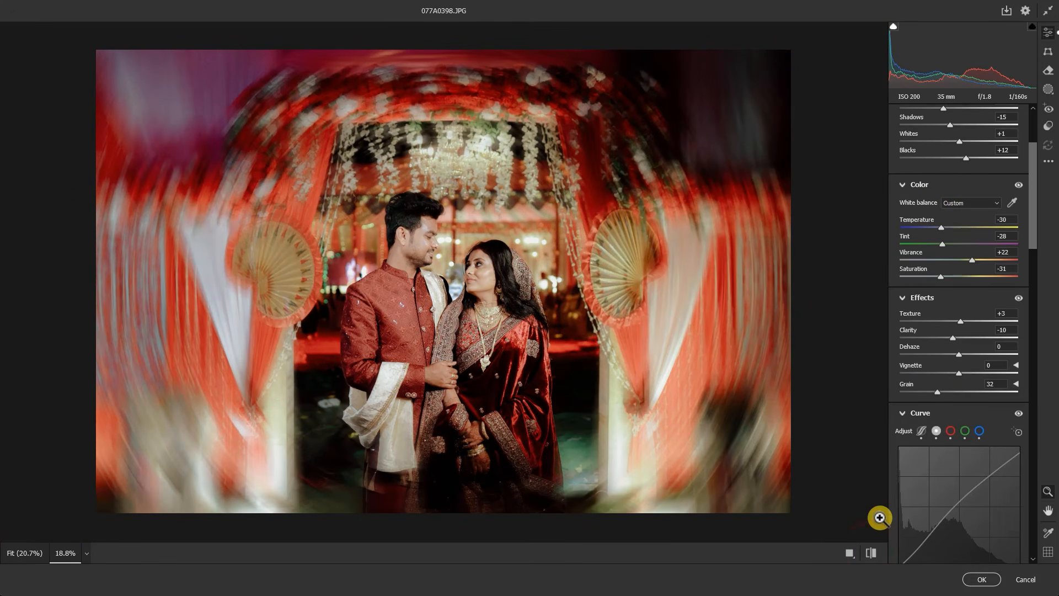
{"action": "left_click", "coordinate": [984, 579]}
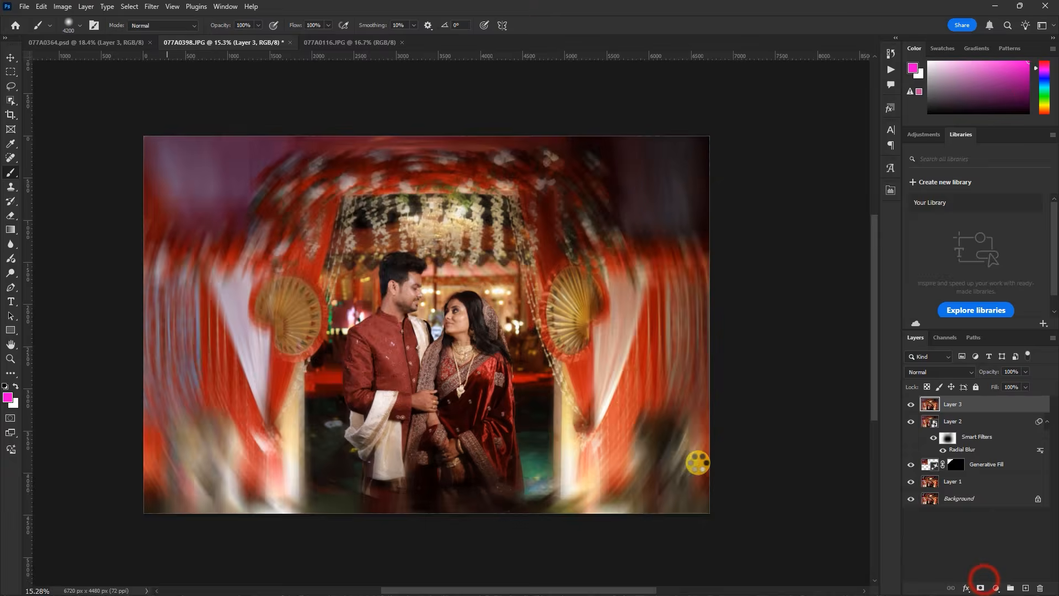
Review the graded photo and switch to 077A0364.psd to compare the two edits
{"action": "scroll", "coordinate": [585, 370], "scroll_direction": "down", "scroll_amount": 2}
{"action": "scroll", "coordinate": [552, 331], "scroll_direction": "up", "scroll_amount": 2}
{"action": "scroll", "coordinate": [557, 358], "scroll_direction": "up", "scroll_amount": 1}
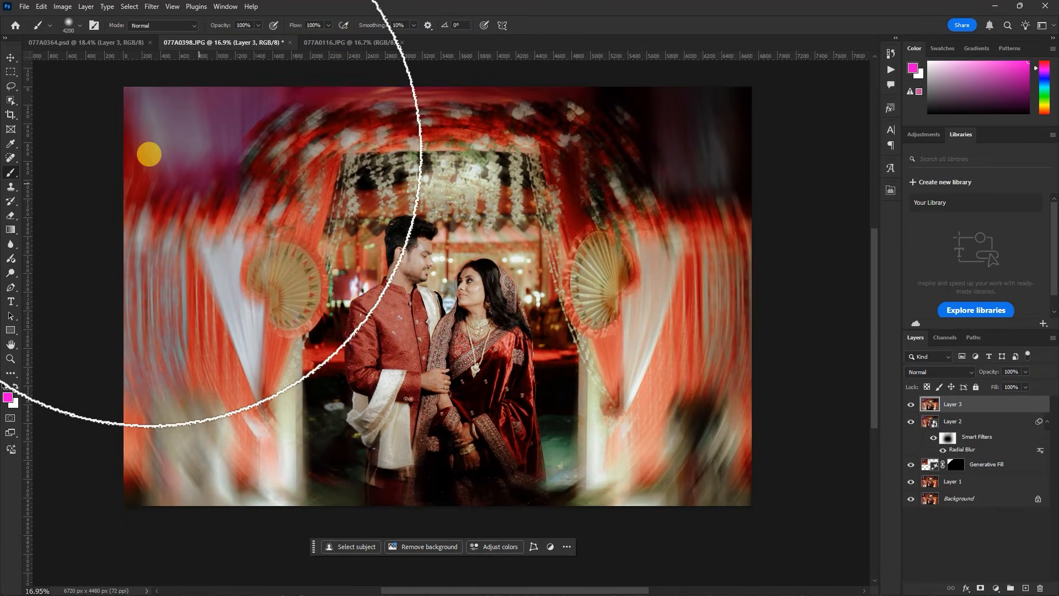
{"action": "left_click", "coordinate": [9, 58]}
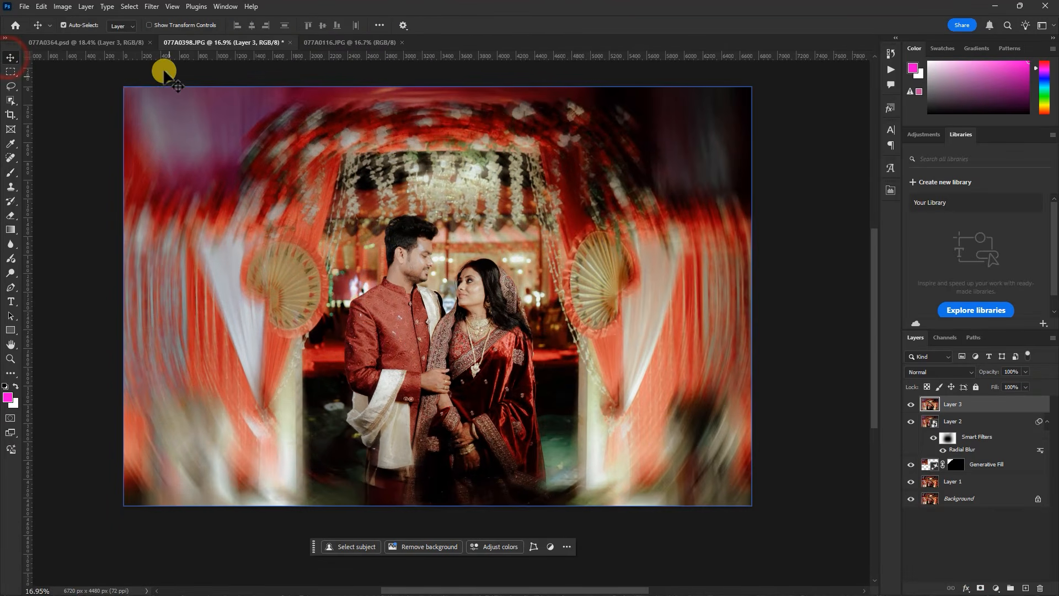
{"action": "left_click", "coordinate": [112, 43]}
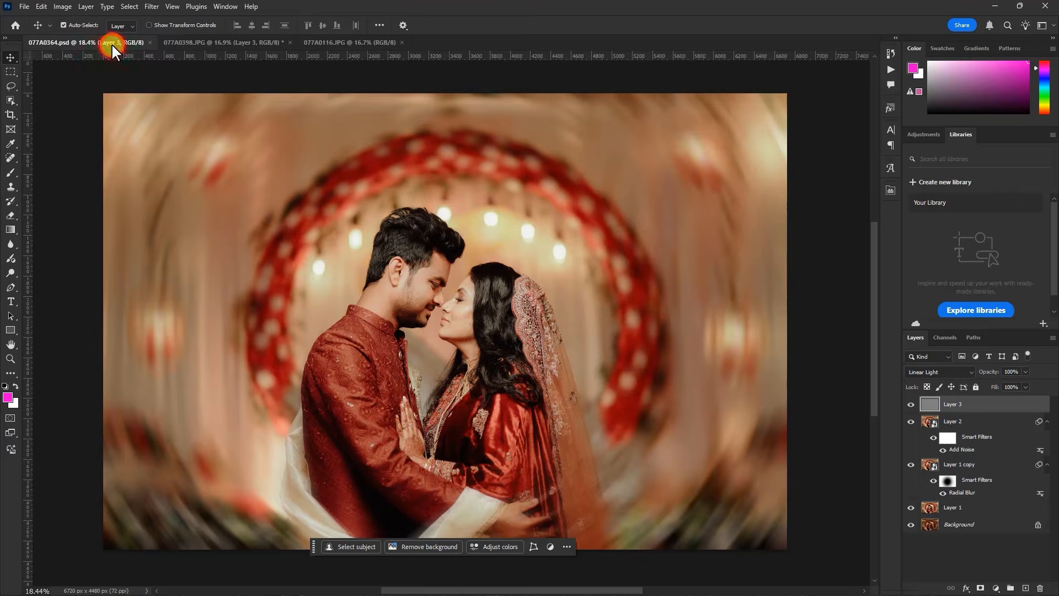
Switch to the 077A0116.JPG photo and duplicate its background layer
{"action": "left_click", "coordinate": [226, 44]}
{"action": "left_click", "coordinate": [330, 46]}
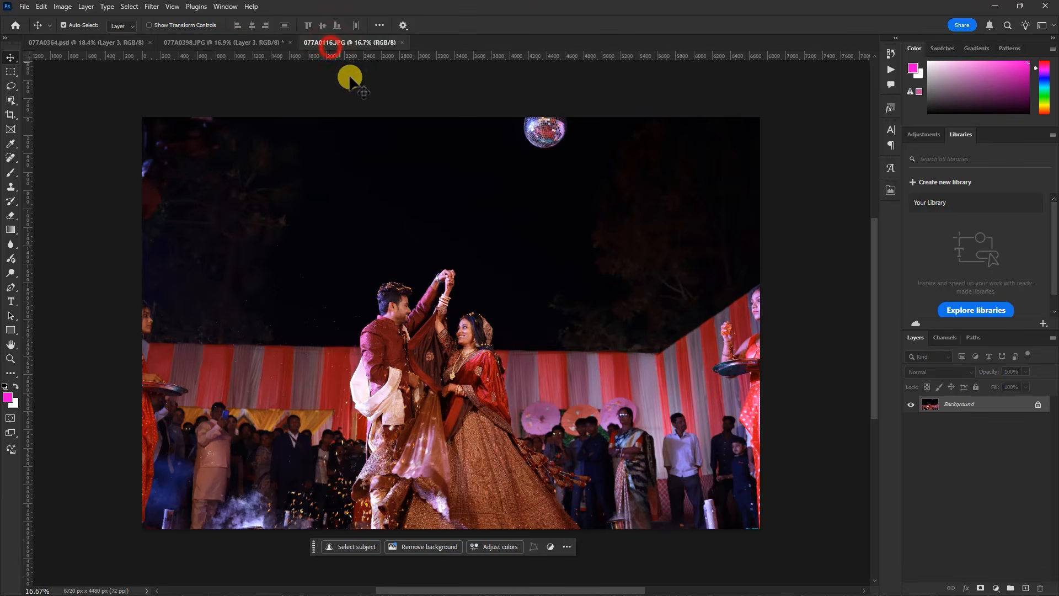
{"action": "key", "text": "ctrl+j"}
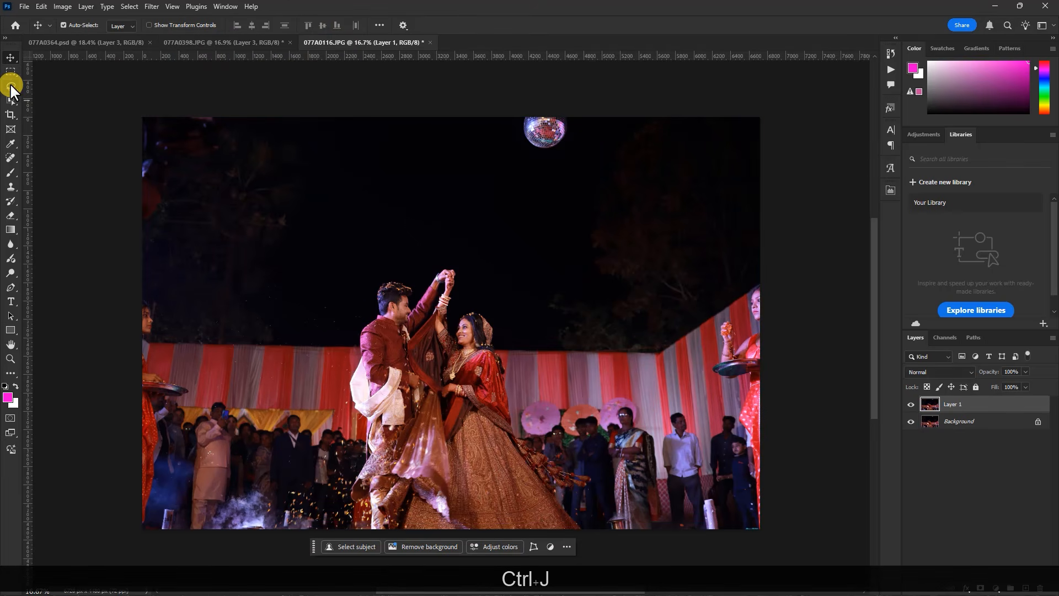
Lasso the disco ball in the night sky, remove it with Content-Aware Fill output to a new layer, and deselect
{"action": "left_click", "coordinate": [11, 86]}
{"action": "mouse_move", "coordinate": [573, 106]}
{"action": "left_mouse_down"}
{"action": "mouse_move", "coordinate": [576, 130]}
{"action": "mouse_move", "coordinate": [546, 163]}
{"action": "mouse_move", "coordinate": [515, 137]}
{"action": "mouse_move", "coordinate": [525, 106]}
{"action": "mouse_move", "coordinate": [571, 108]}
{"action": "left_mouse_up"}
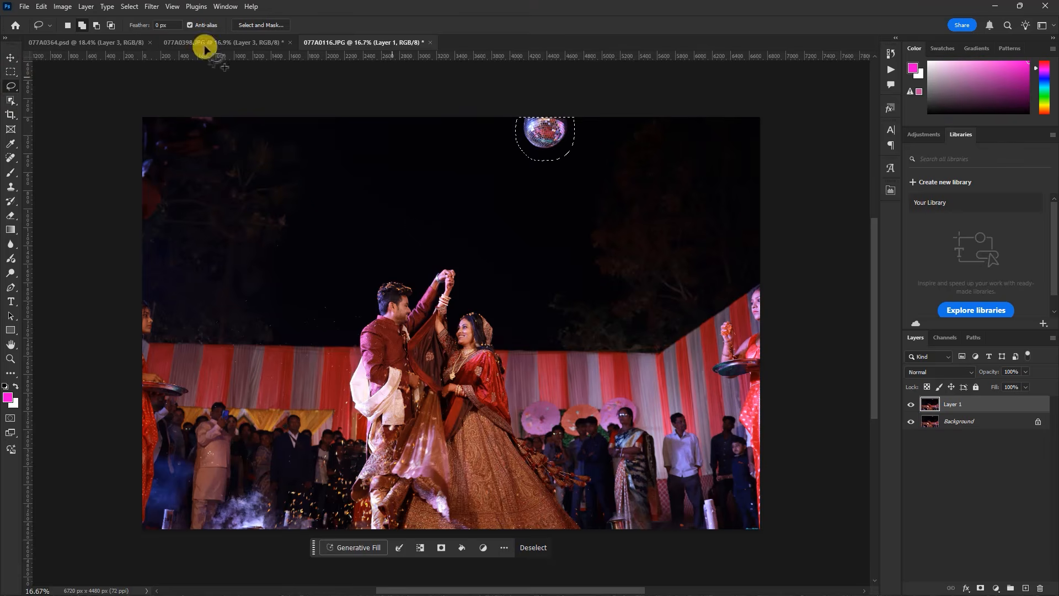
{"action": "left_click", "coordinate": [42, 7]}
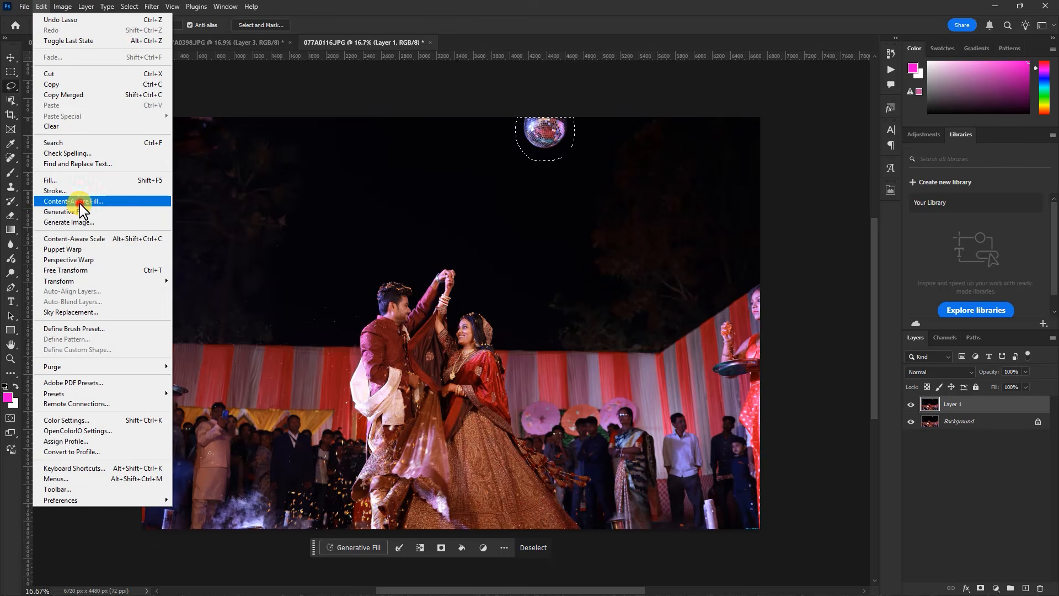
{"action": "left_click", "coordinate": [79, 202]}
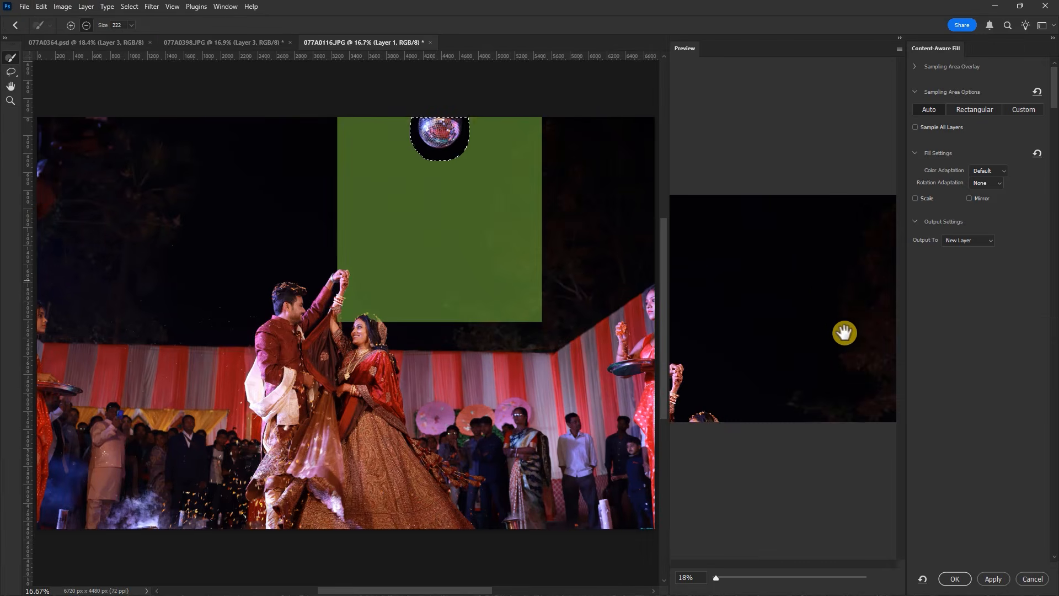
{"action": "left_click", "coordinate": [954, 578]}
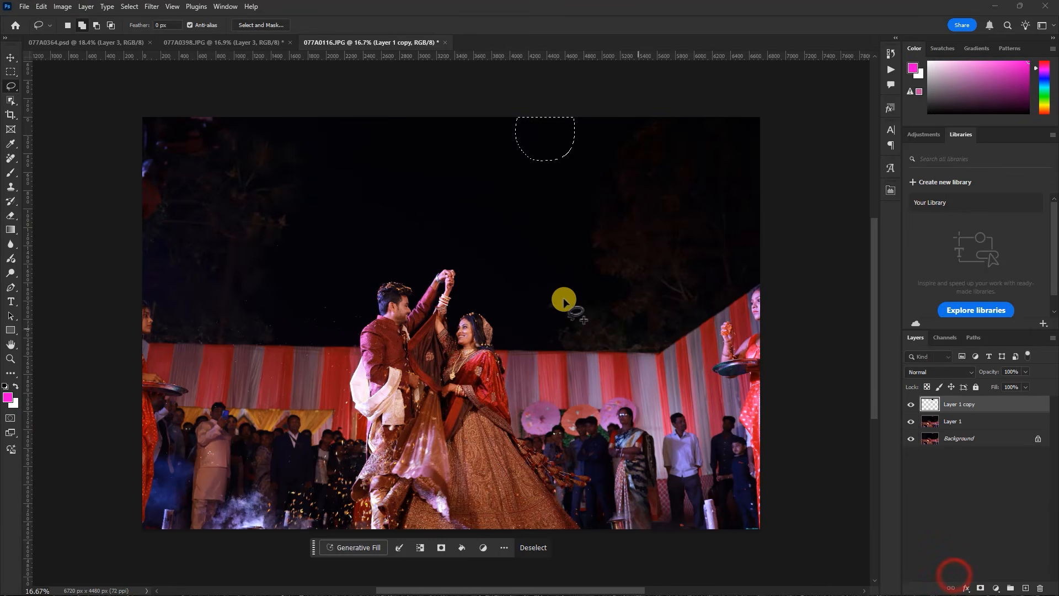
{"action": "key", "text": "ctrl+d"}
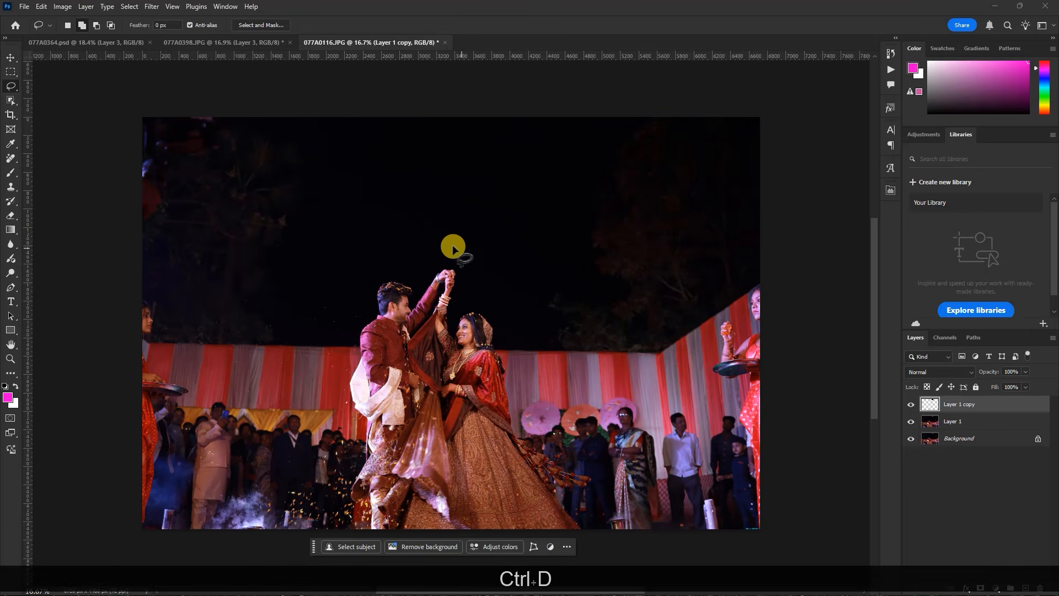
{"action": "left_click", "coordinate": [10, 58]}
{"action": "left_click", "coordinate": [193, 128]}
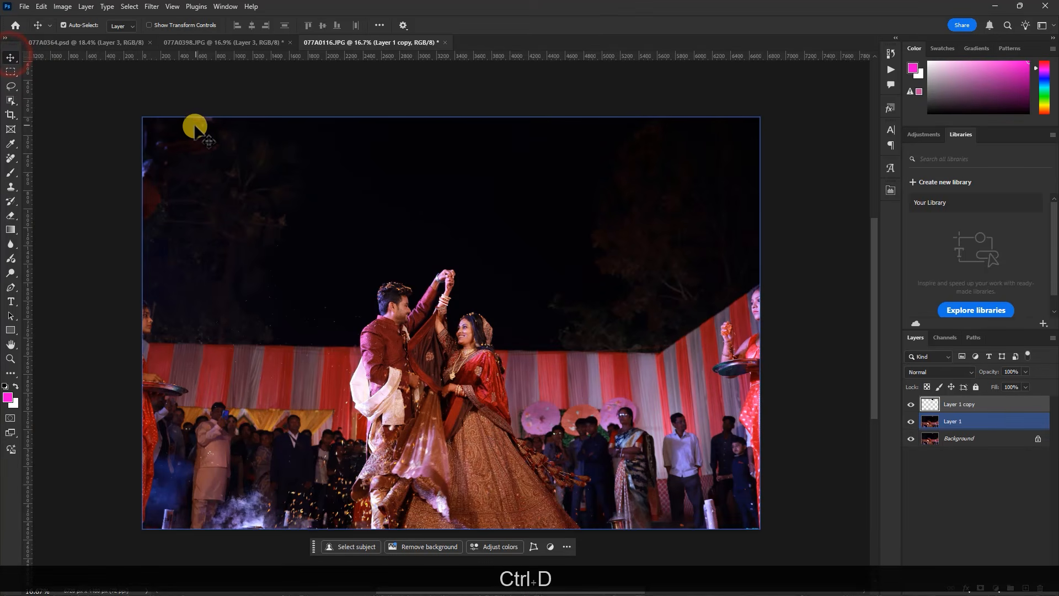
On Layer 1, lasso the upper-left corner of the sky, clean it with Content-Aware Fill output to a new layer, and deselect
{"action": "left_click", "coordinate": [963, 421]}
{"action": "left_click", "coordinate": [911, 422]}
{"action": "left_click", "coordinate": [911, 422]}
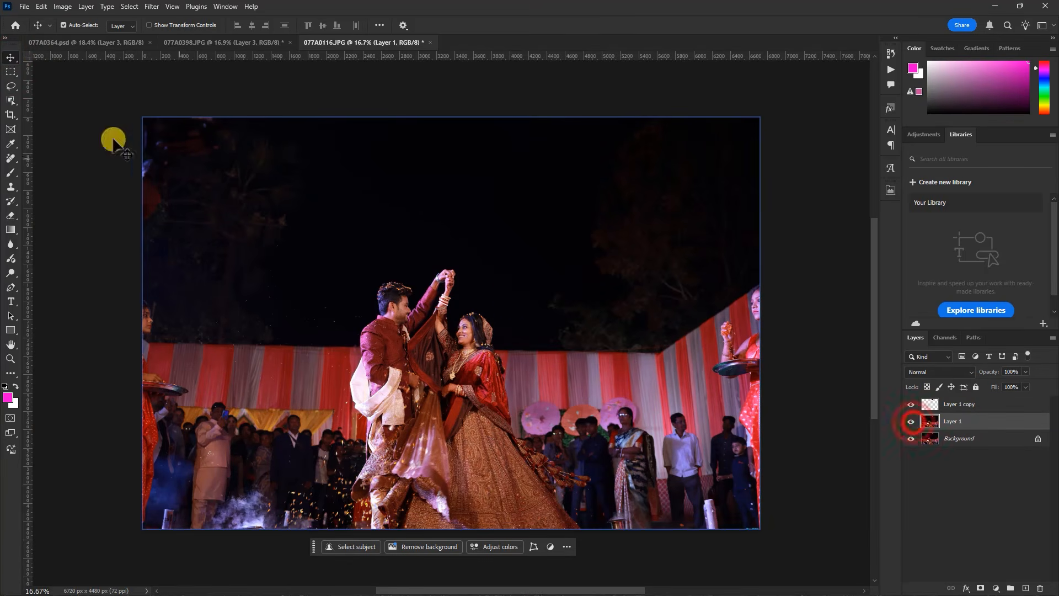
{"action": "left_click", "coordinate": [10, 87]}
{"action": "mouse_move", "coordinate": [92, 104]}
{"action": "left_mouse_down"}
{"action": "mouse_move", "coordinate": [232, 111]}
{"action": "mouse_move", "coordinate": [210, 184]}
{"action": "mouse_move", "coordinate": [114, 232]}
{"action": "mouse_move", "coordinate": [104, 110]}
{"action": "left_mouse_up"}
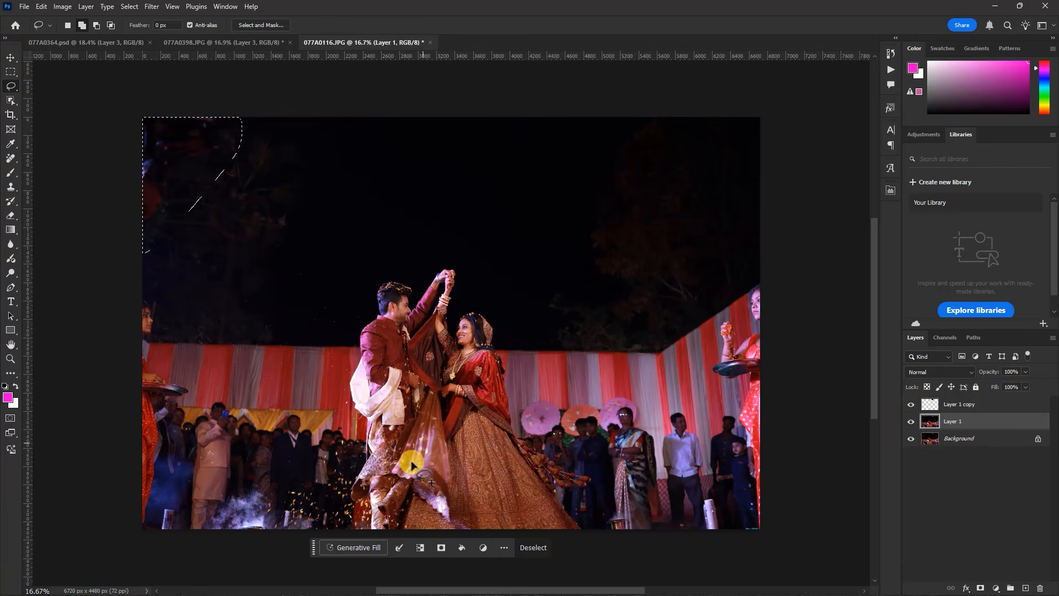
{"action": "left_click", "coordinate": [41, 6]}
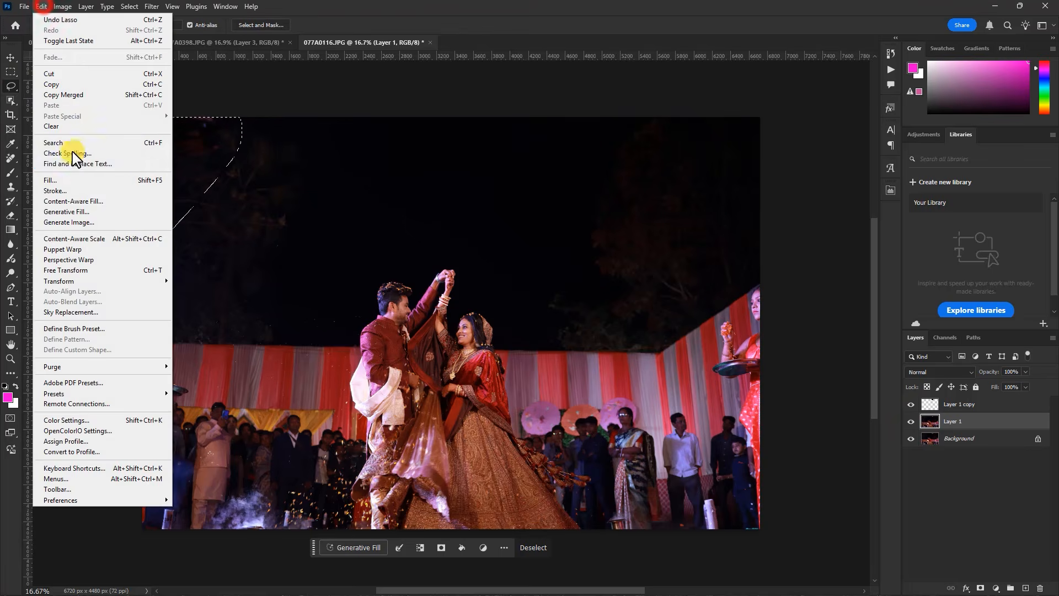
{"action": "left_click", "coordinate": [75, 201]}
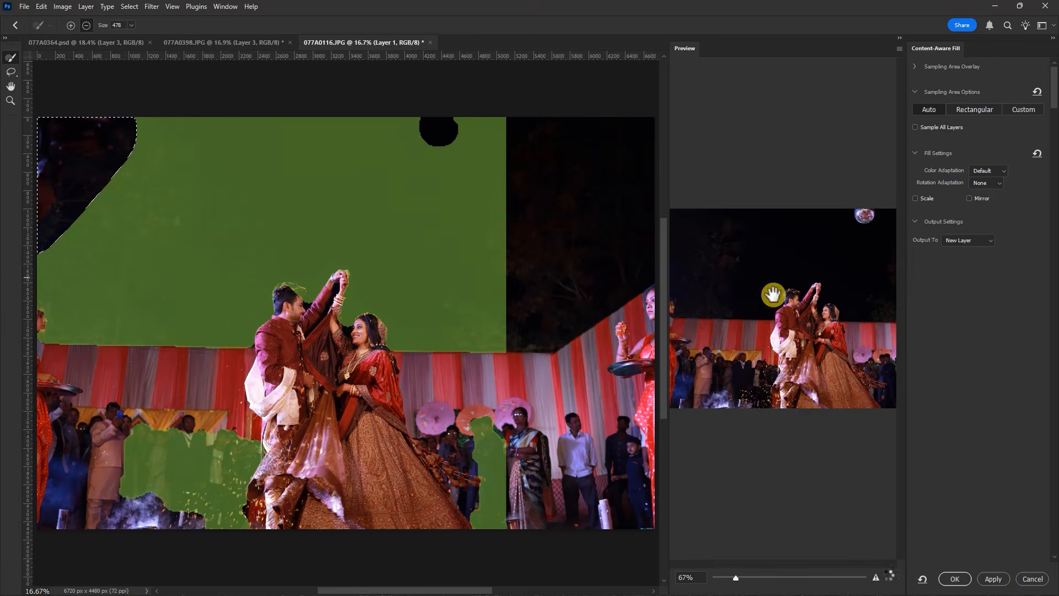
{"action": "left_click", "coordinate": [993, 579]}
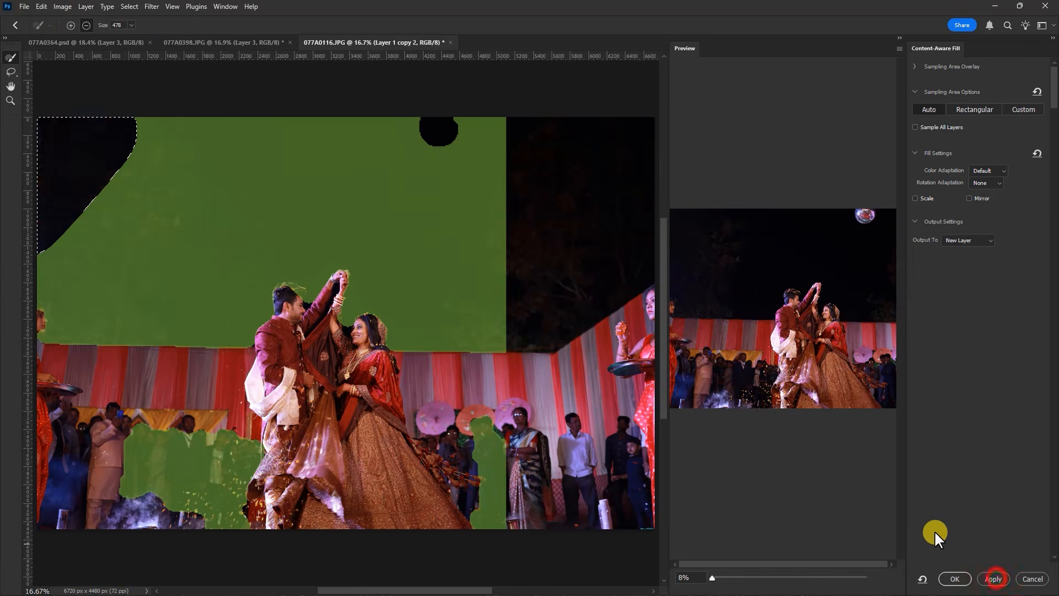
{"action": "left_click", "coordinate": [956, 579]}
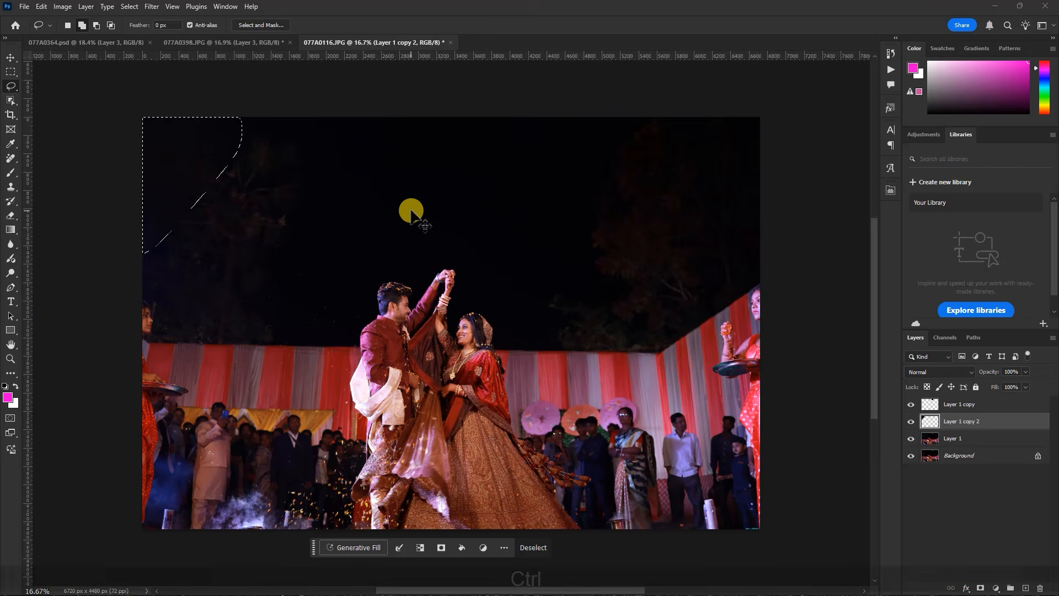
{"action": "key", "text": "ctrl+d"}
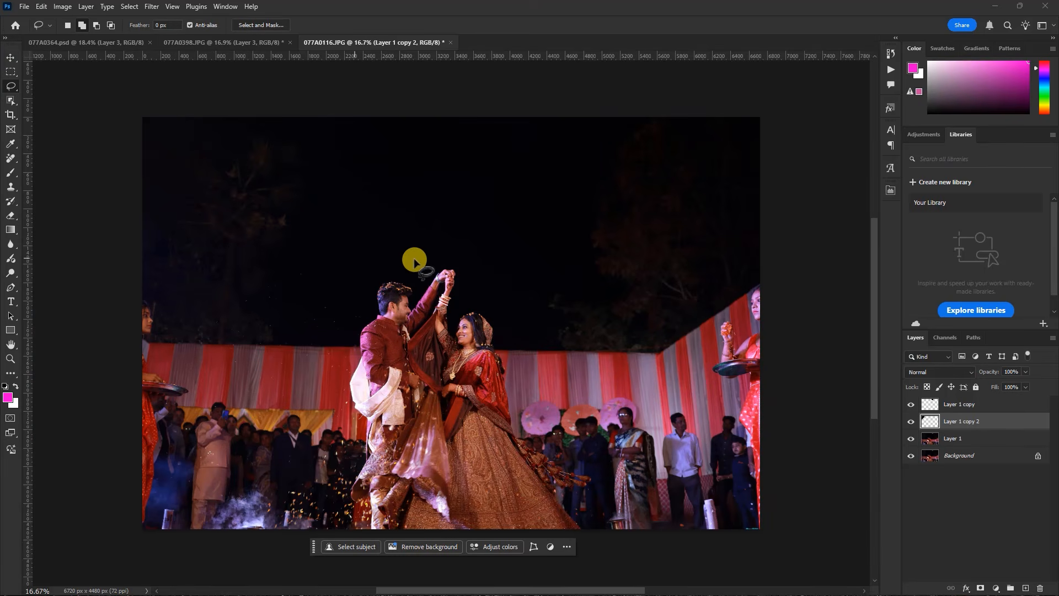
{"action": "left_click", "coordinate": [10, 58]}
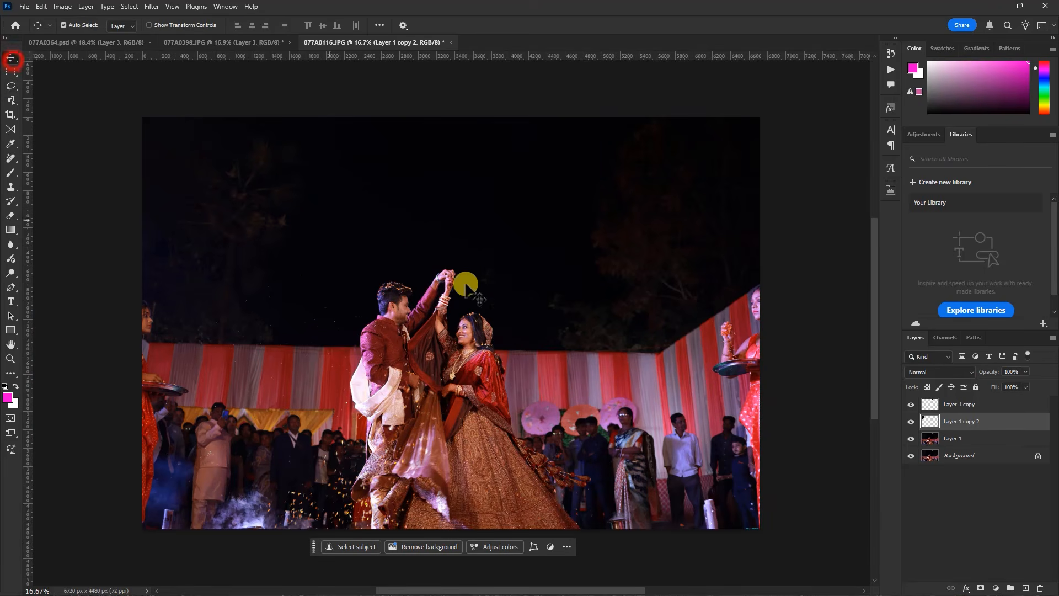
Stamp all visible layers into a new top layer and apply the previous Camera Raw Filter settings to it
{"action": "left_click", "coordinate": [966, 408]}
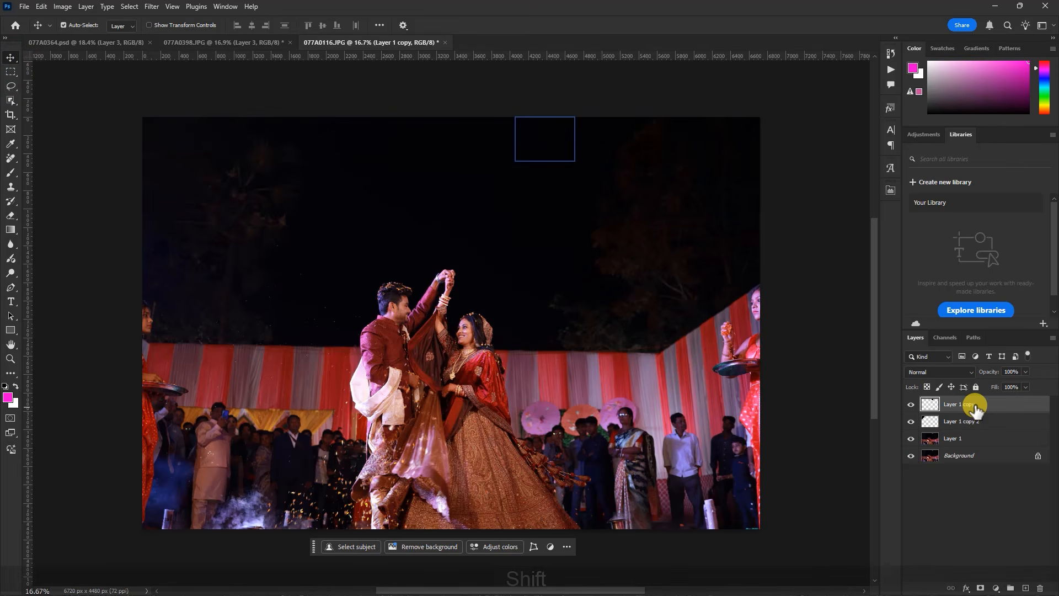
{"action": "key", "text": "ctrl+shift+alt+e"}
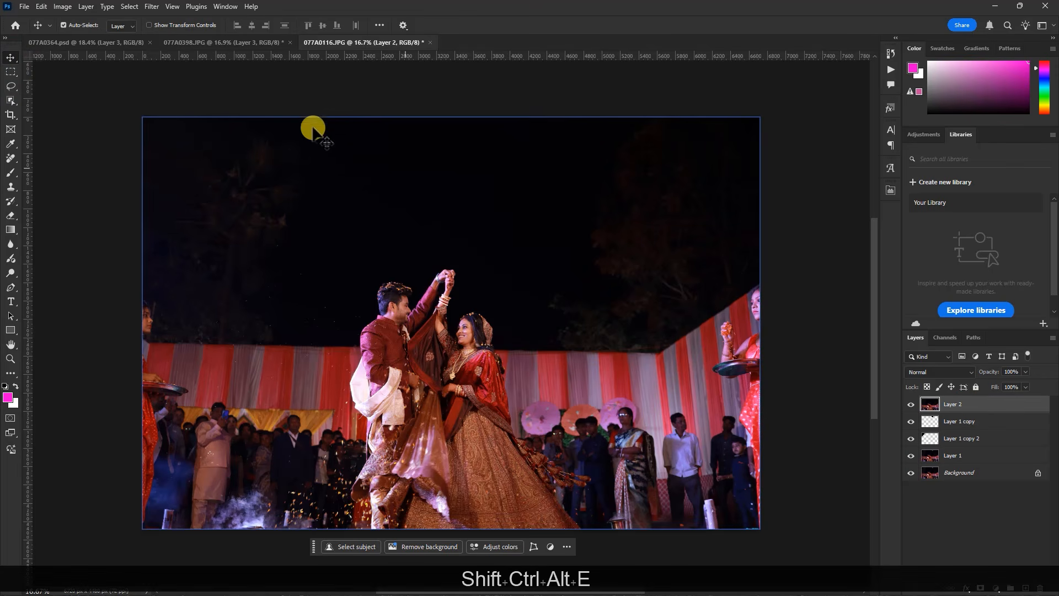
{"action": "left_click", "coordinate": [152, 6]}
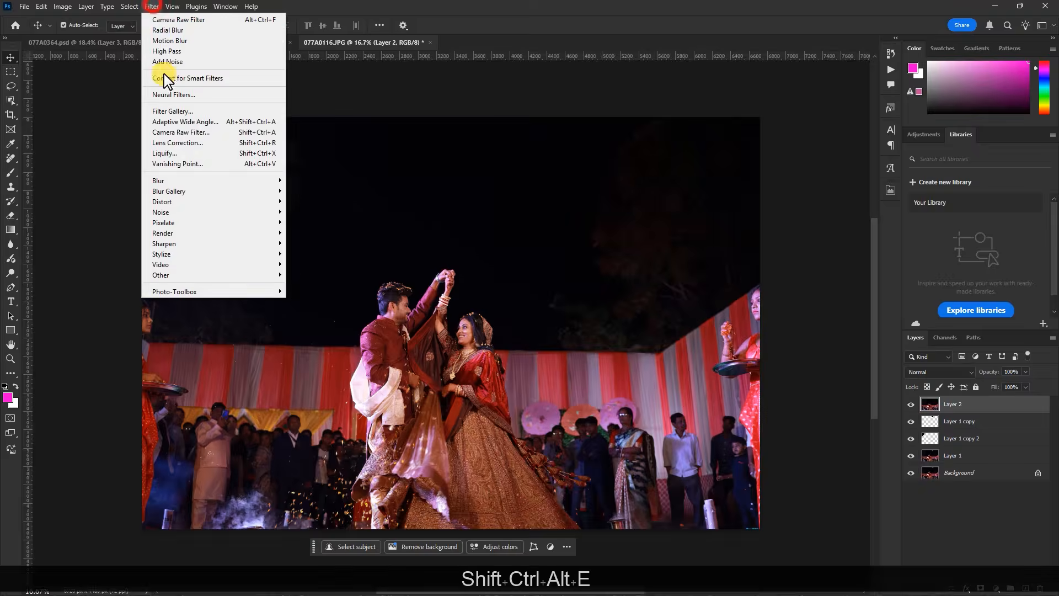
{"action": "left_click", "coordinate": [196, 133]}
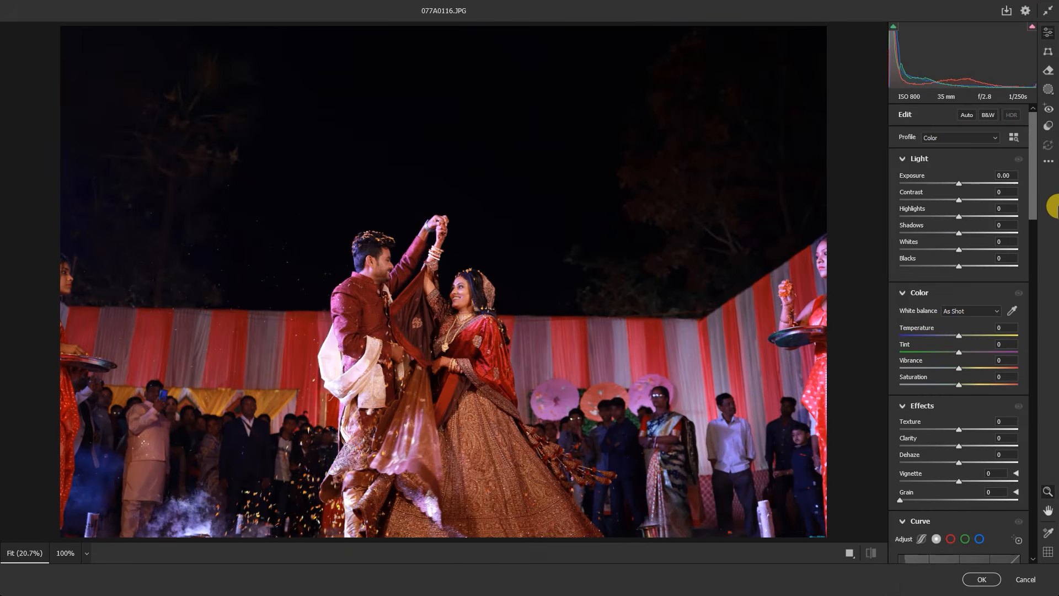
{"action": "left_click", "coordinate": [1049, 162]}
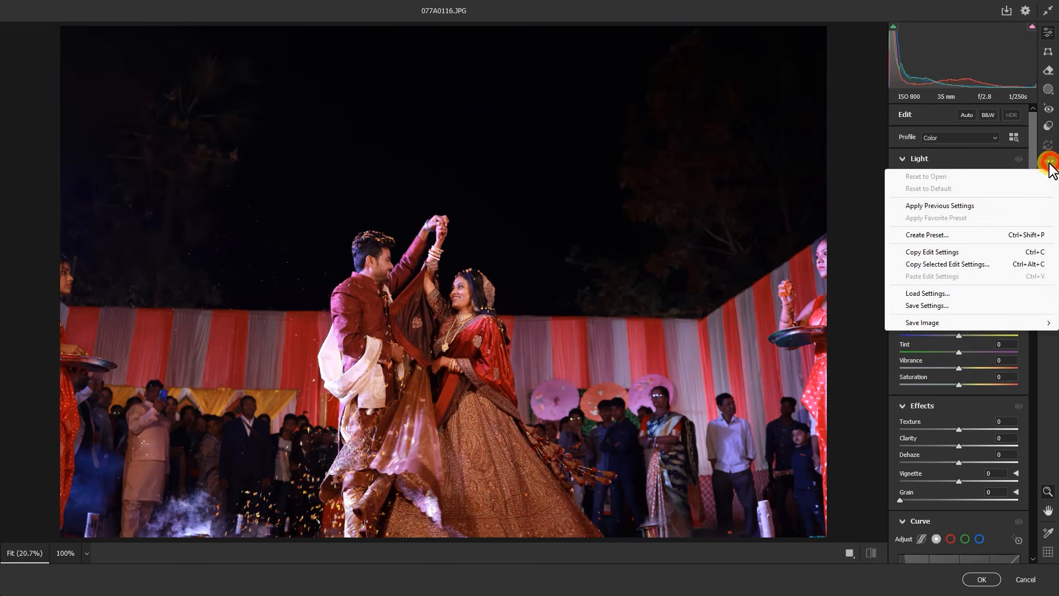
{"action": "left_click", "coordinate": [950, 205]}
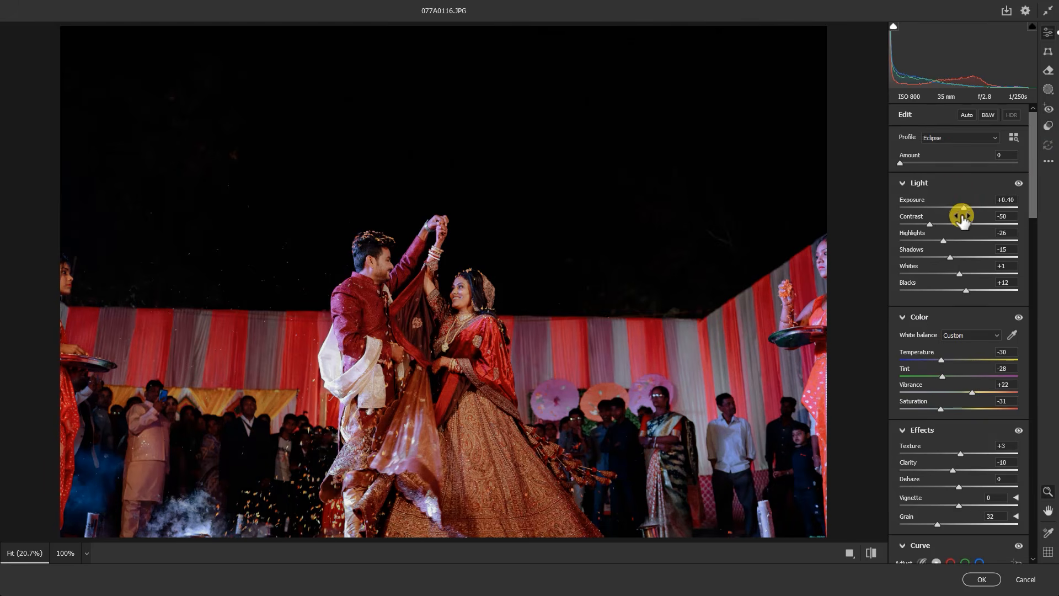
Set the exposure to +0.85 and contrast to -39, apply the grade, and reduce the graded layer's opacity to 89%
{"action": "left_click_drag", "start_coordinate": [964, 209], "coordinate": [968, 210]}
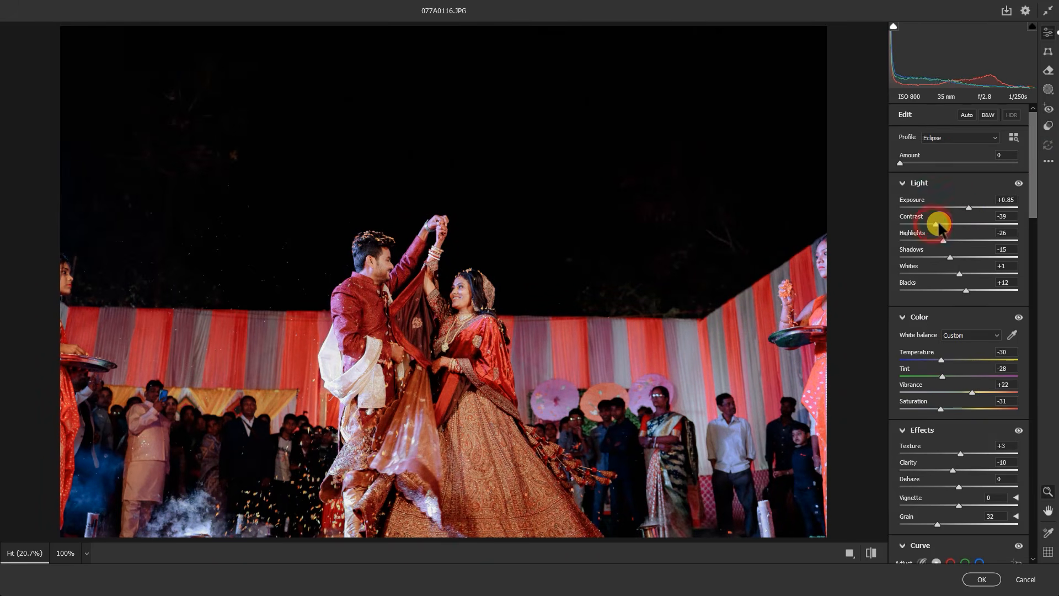
{"action": "left_click", "coordinate": [977, 580]}
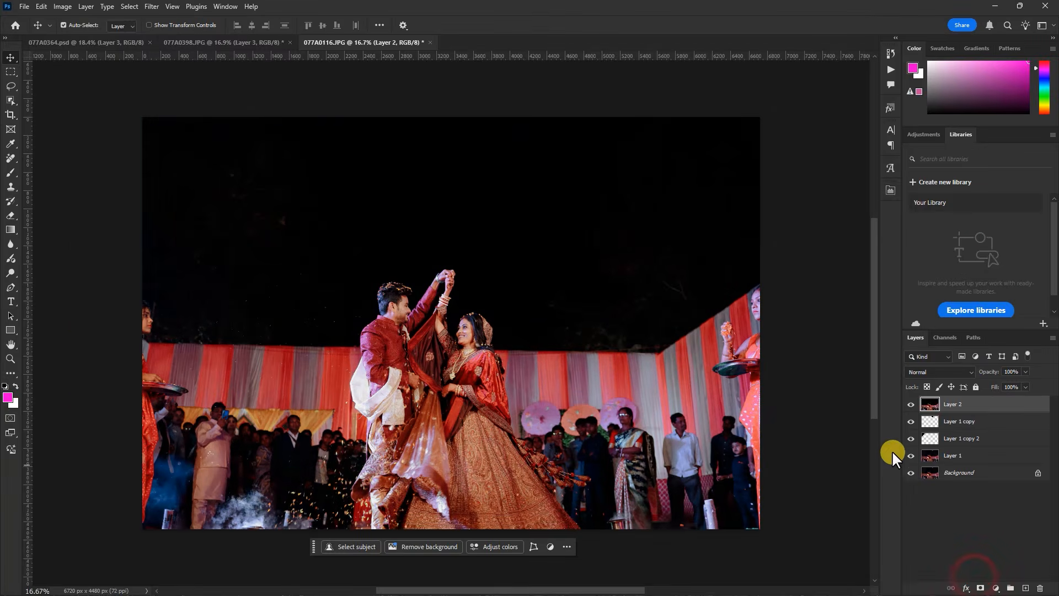
{"action": "left_click", "coordinate": [912, 404]}
{"action": "left_click", "coordinate": [911, 404]}
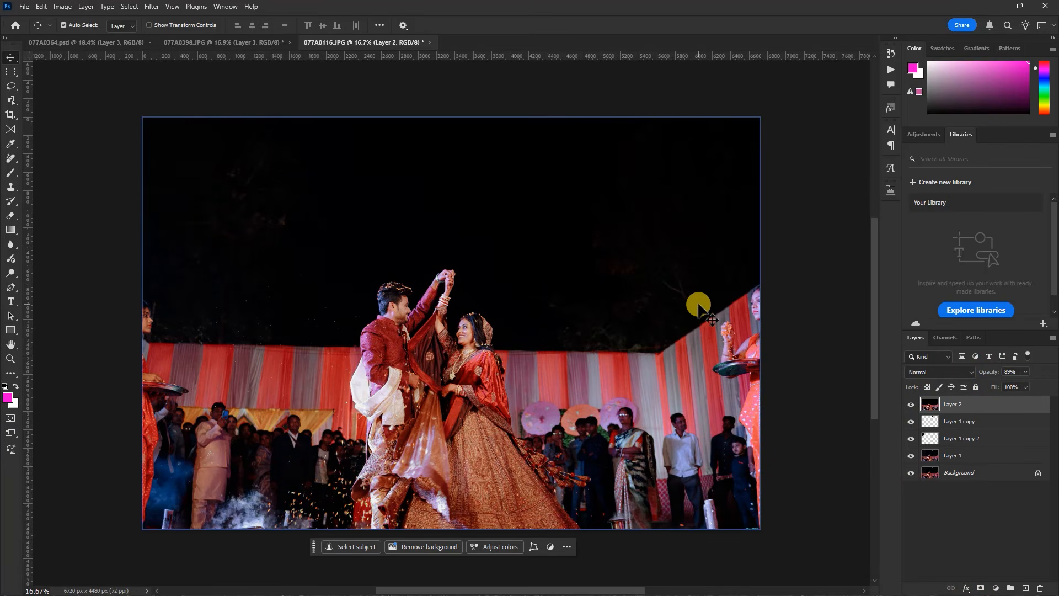
Stamp all visible layers into another new top layer and convert it to a smart object
{"action": "key", "text": "ctrl+shift+alt+e"}
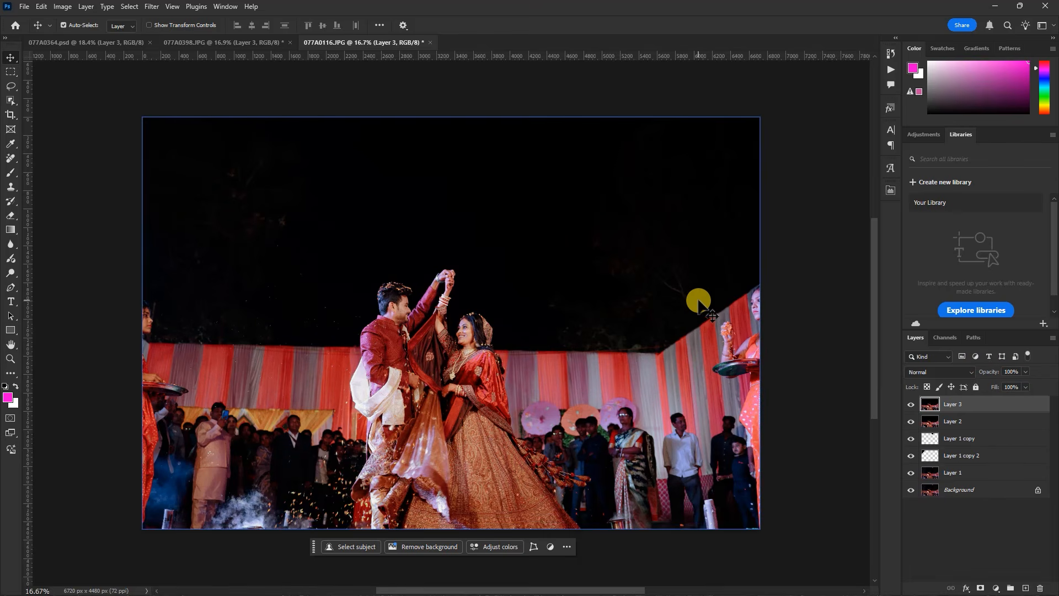
{"action": "right_click", "coordinate": [997, 407]}
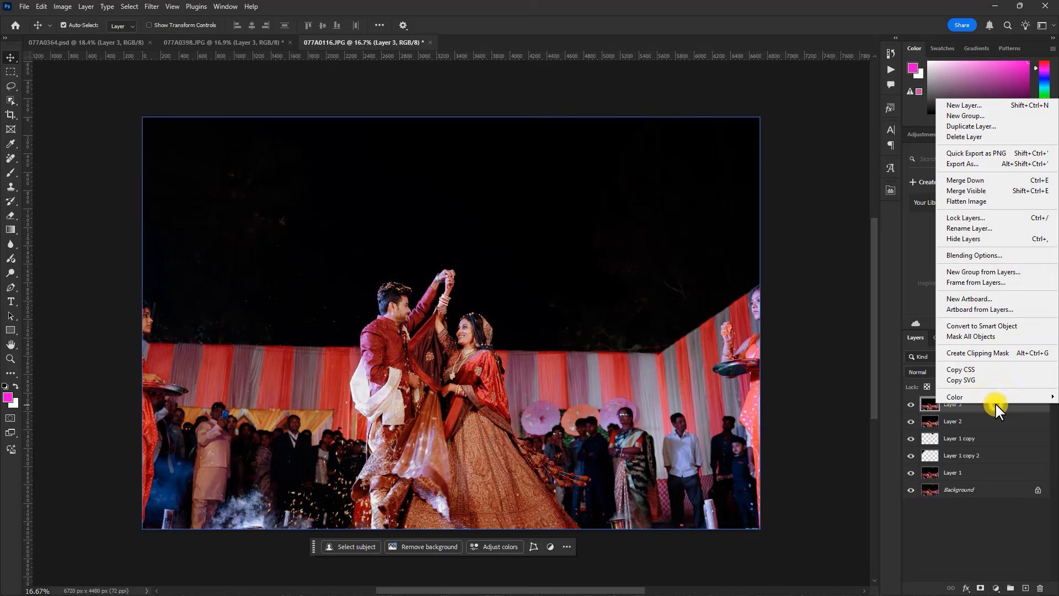
{"action": "left_click", "coordinate": [978, 325]}
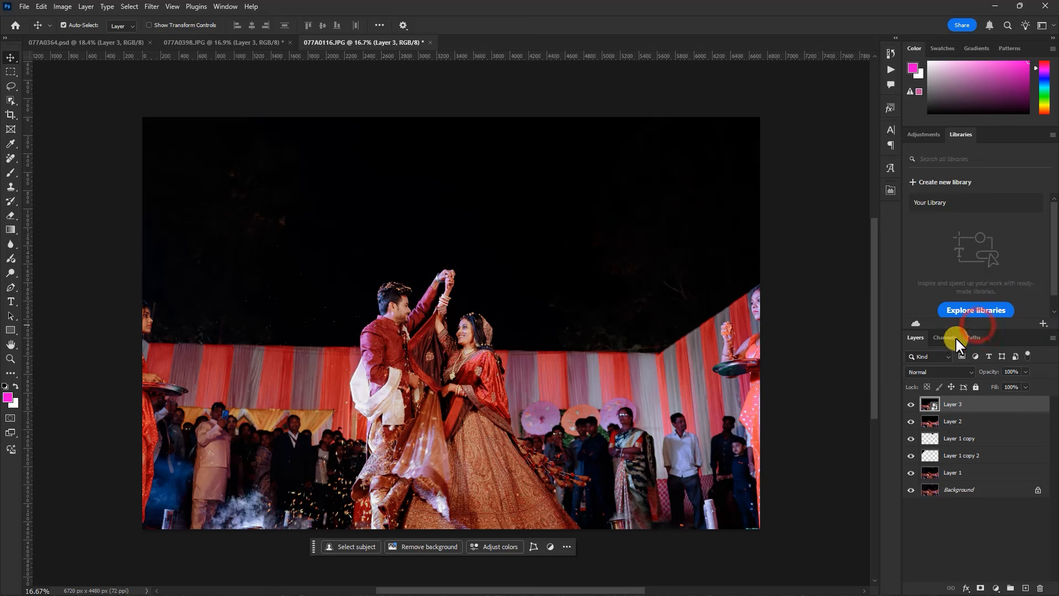
Apply a Radial Blur to the smart object with amount 7, Spin method and Good quality
{"action": "left_click", "coordinate": [152, 6]}
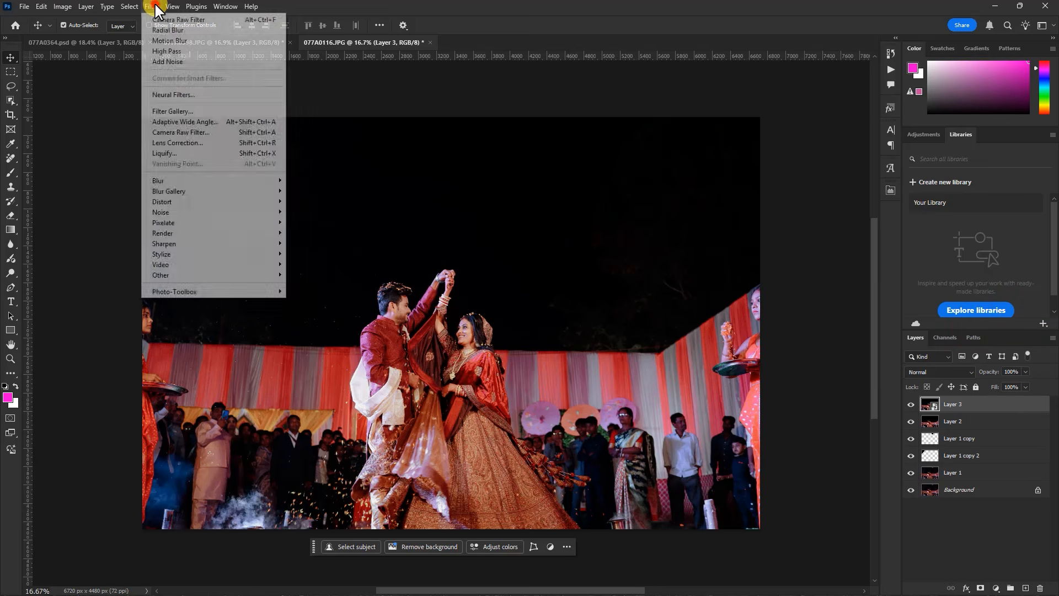
{"action": "left_click", "coordinate": [191, 180]}
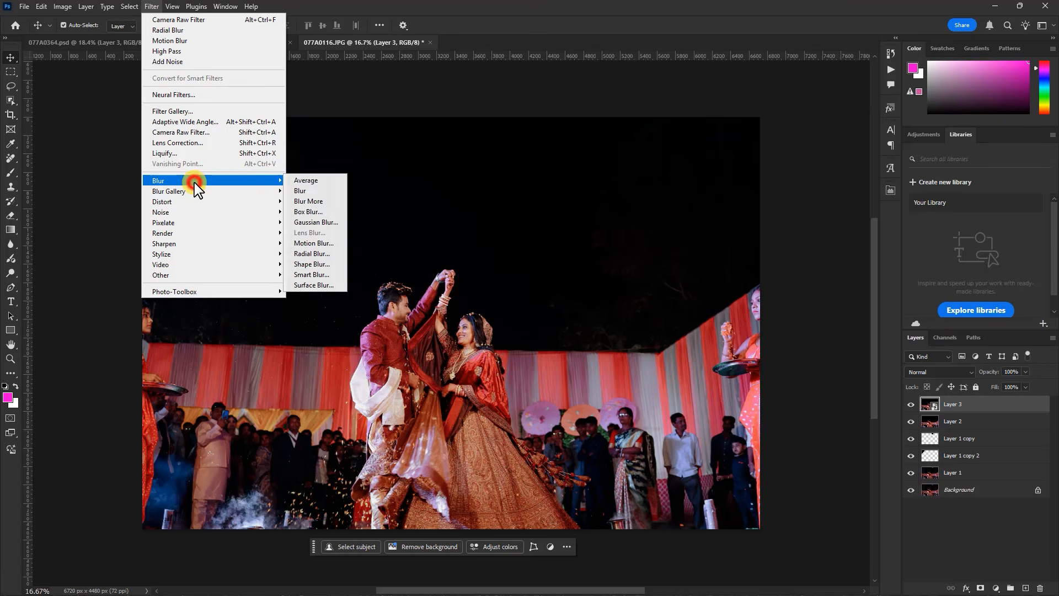
{"action": "left_click", "coordinate": [316, 254]}
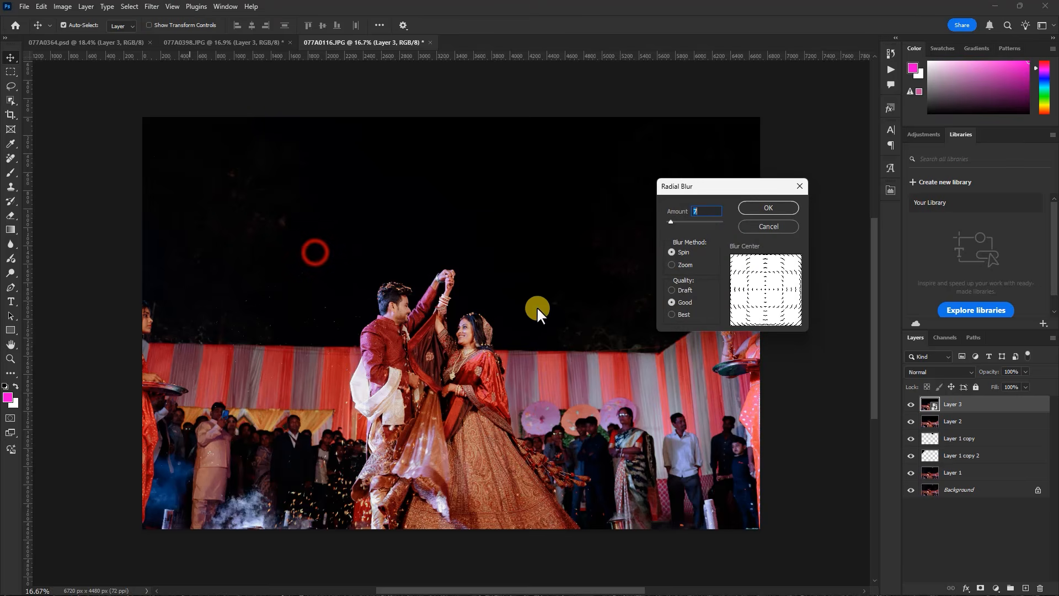
{"action": "left_click", "coordinate": [767, 208]}
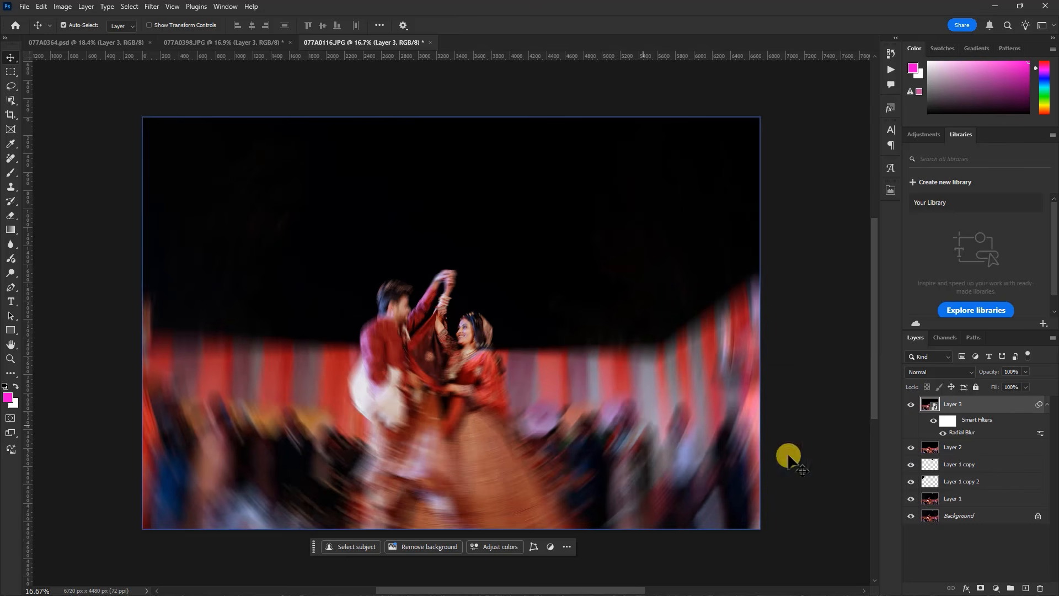
Target the Radial Blur smart filter's mask and choose the Soft Round brush for painting on it
{"action": "left_click", "coordinate": [948, 422]}
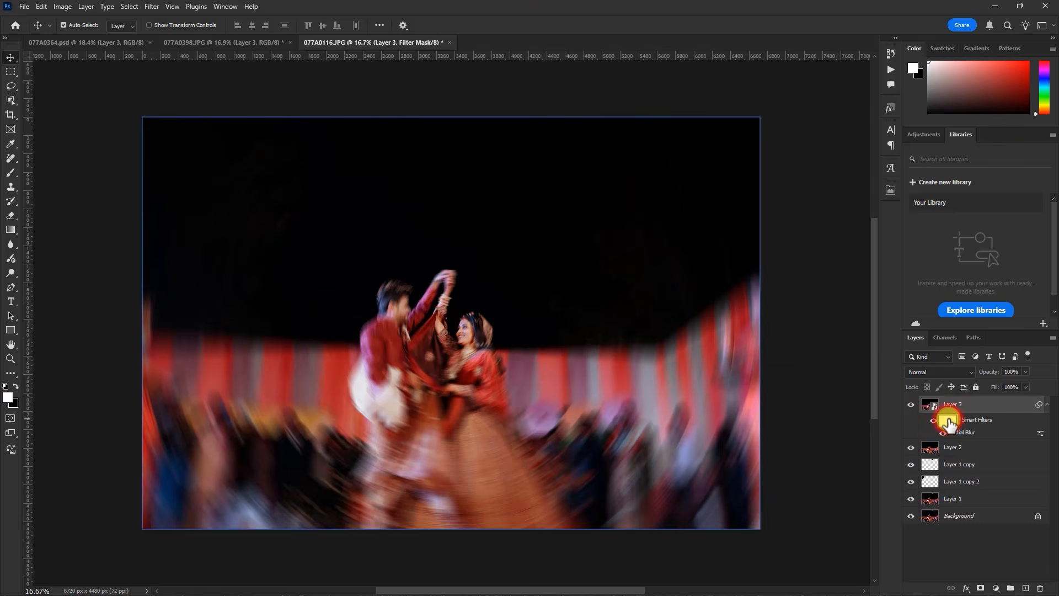
{"action": "key", "text": "b"}
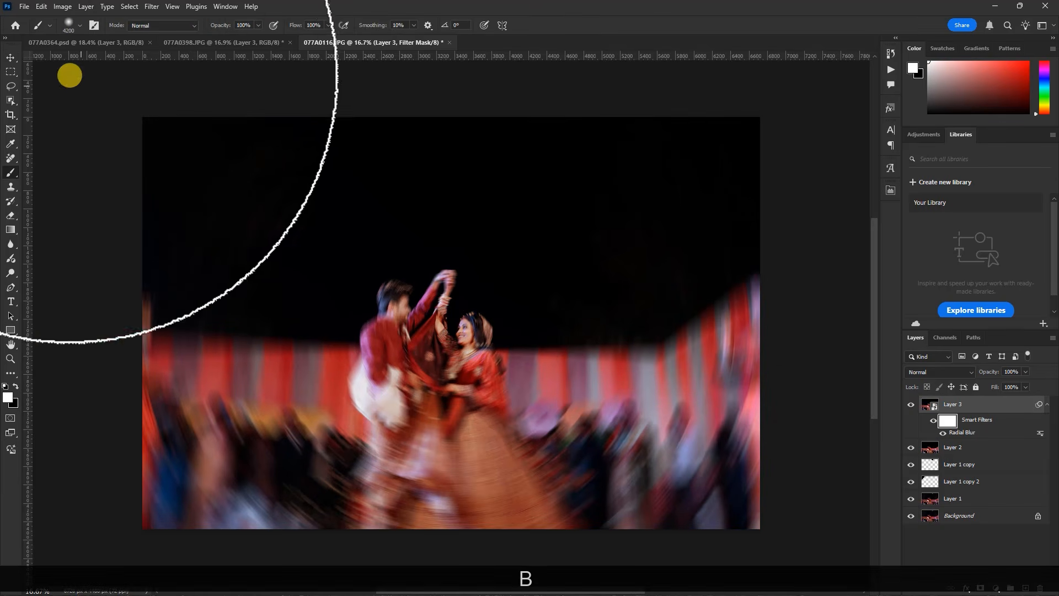
{"action": "left_click", "coordinate": [68, 23]}
{"action": "left_click", "coordinate": [66, 167]}
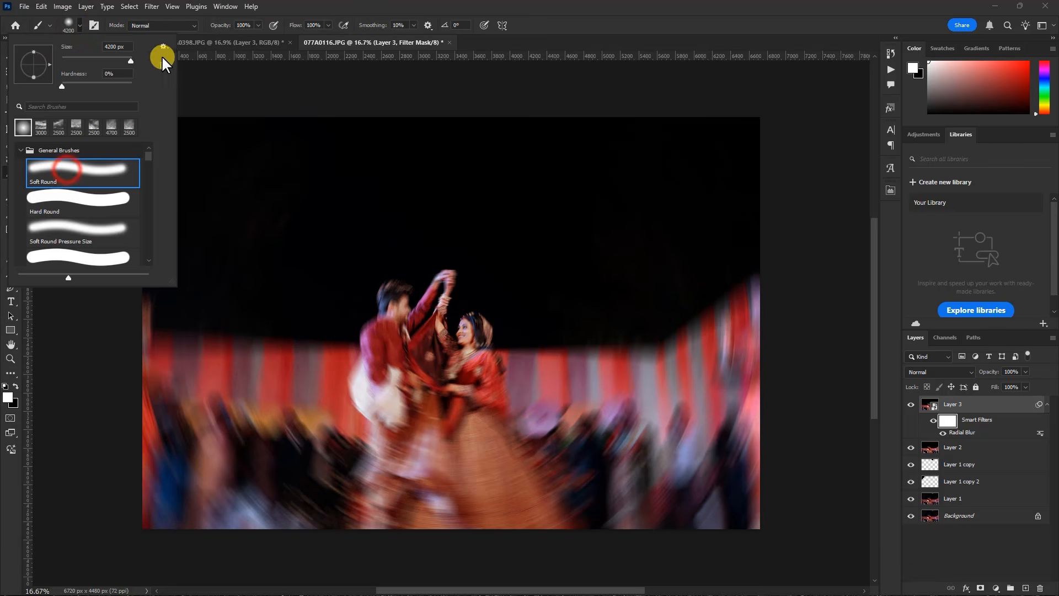
{"action": "left_click", "coordinate": [555, 26]}
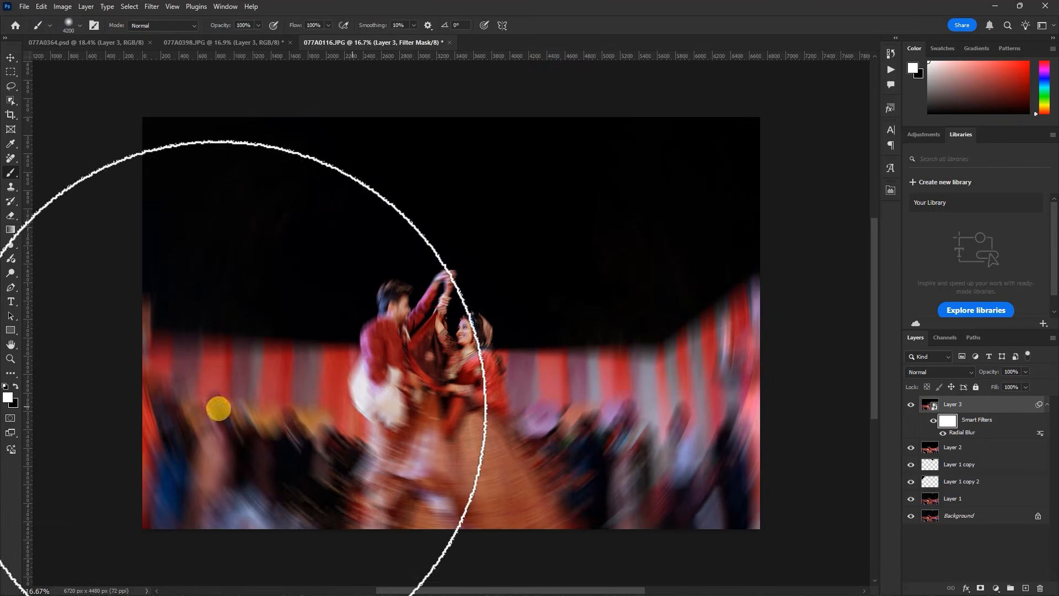
Try a bright red foreground colour for the mask brush
{"action": "left_click", "coordinate": [8, 398]}
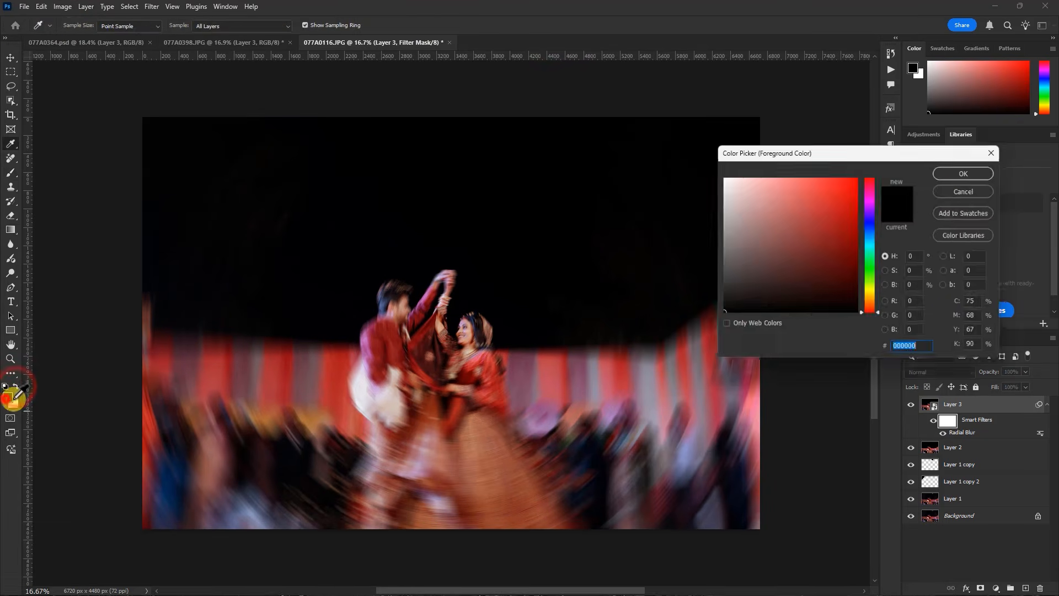
{"action": "left_click_drag", "start_coordinate": [750, 302], "coordinate": [712, 324]}
{"action": "left_click", "coordinate": [979, 170]}
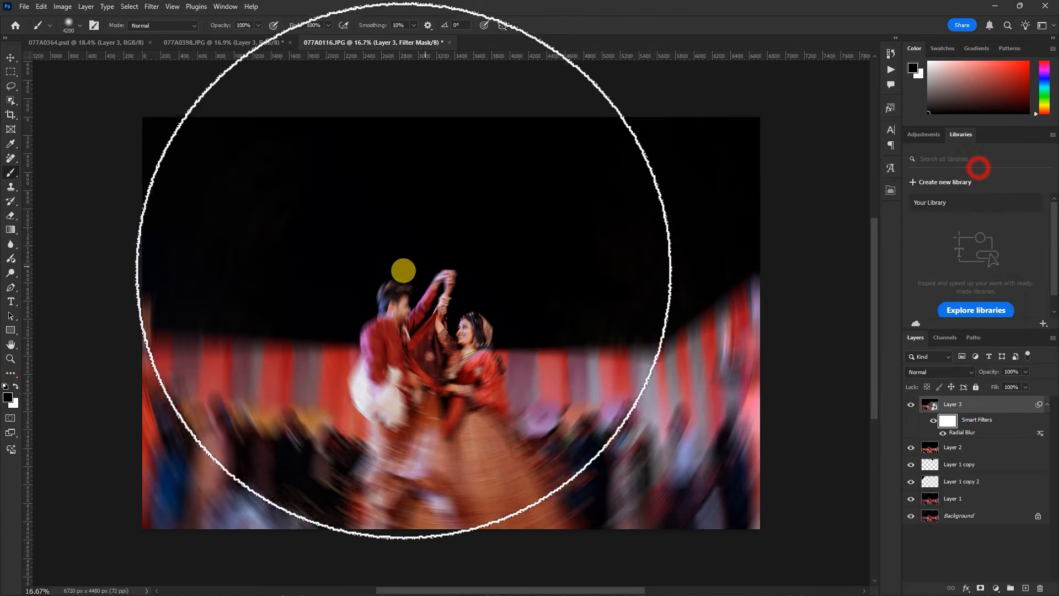
{"action": "left_click", "coordinate": [8, 396]}
{"action": "left_click_drag", "start_coordinate": [836, 216], "coordinate": [850, 196]}
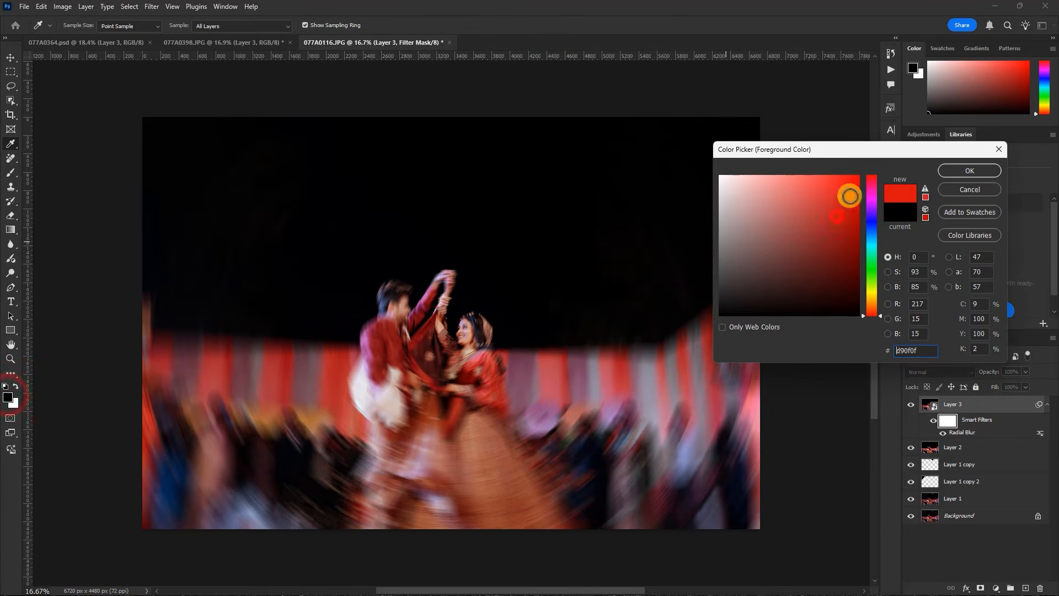
{"action": "left_click", "coordinate": [963, 172]}
{"action": "key", "text": "b"}
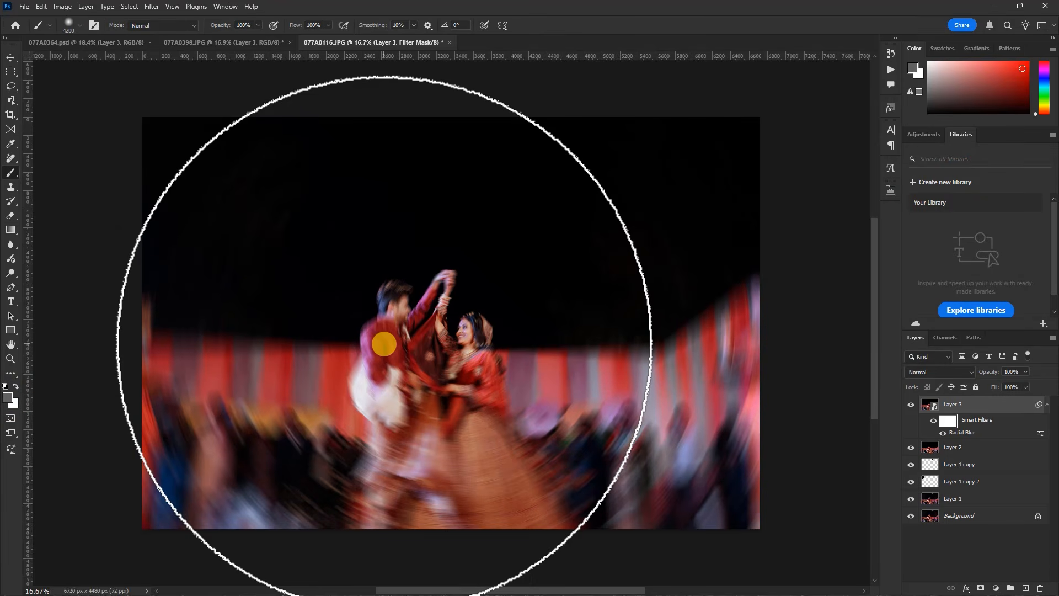
Restore the default colours with black in front and paint the filter mask over the couple to remove the blur there
{"action": "key", "text": "d"}
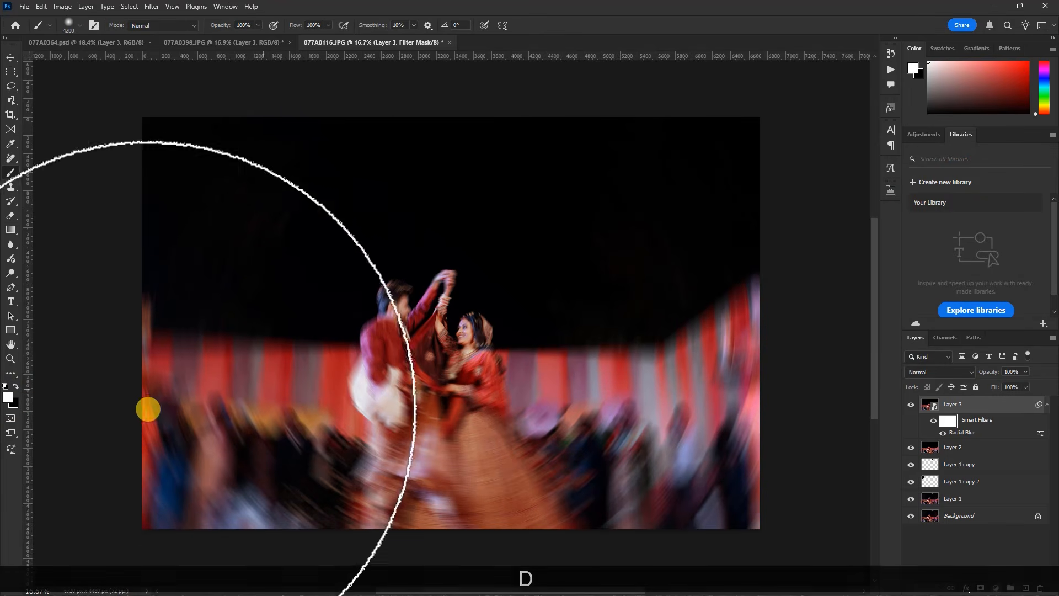
{"action": "left_click", "coordinate": [16, 386]}
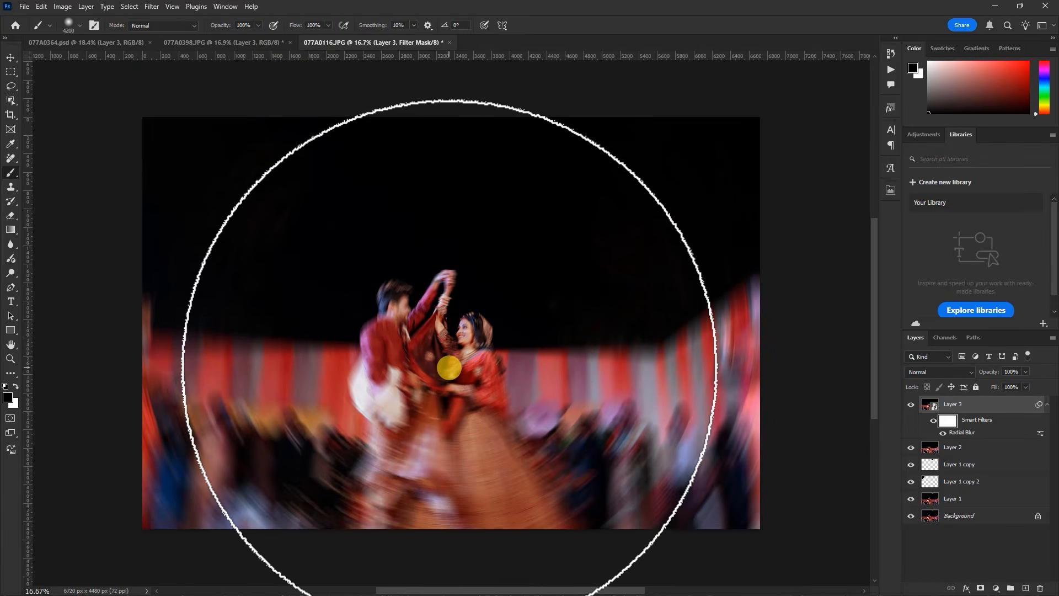
{"action": "left_click", "coordinate": [449, 368]}
{"action": "scroll", "coordinate": [462, 298], "scroll_direction": "down", "scroll_amount": 3}
{"action": "scroll", "coordinate": [568, 300], "scroll_direction": "up", "scroll_amount": 2}
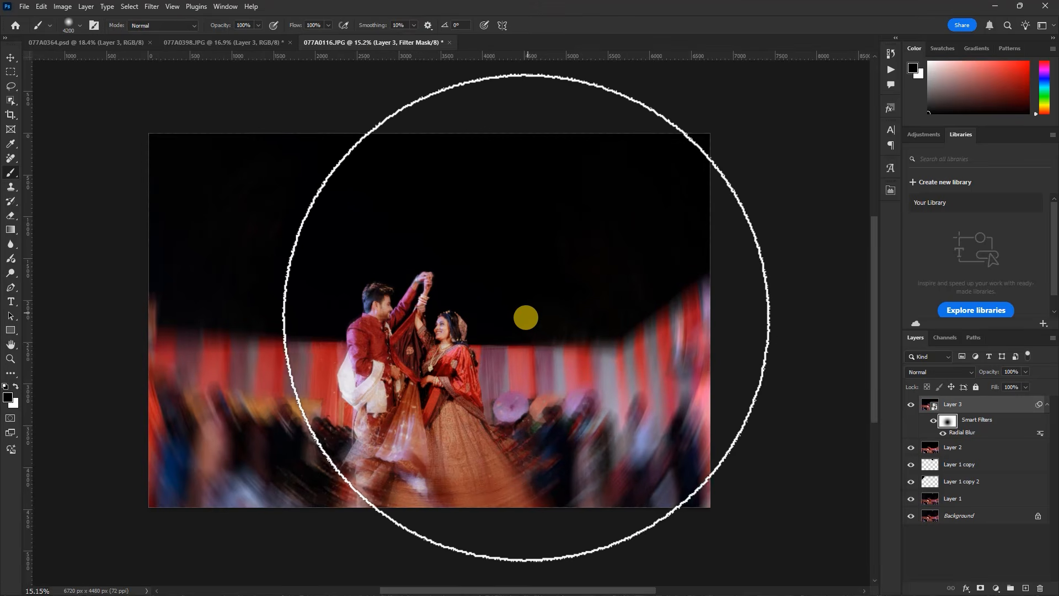
{"action": "left_click", "coordinate": [438, 341]}
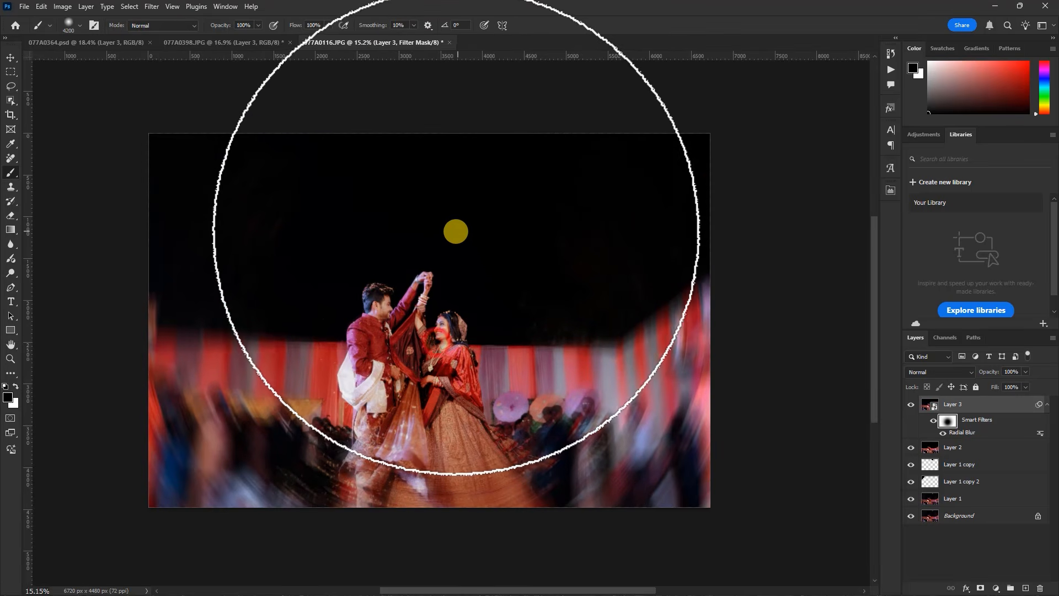
{"action": "left_click", "coordinate": [11, 57]}
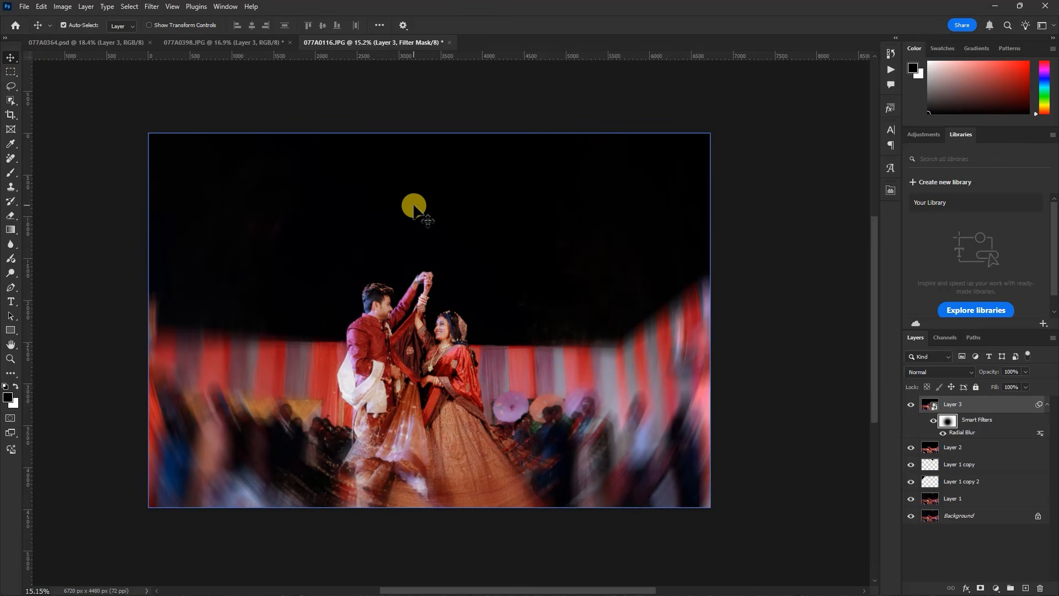
Crop a narrow strip off the photo's right edge, making the canvas about 6443 px wide, and dismiss the Generative Expand tip
{"action": "left_click", "coordinate": [11, 116]}
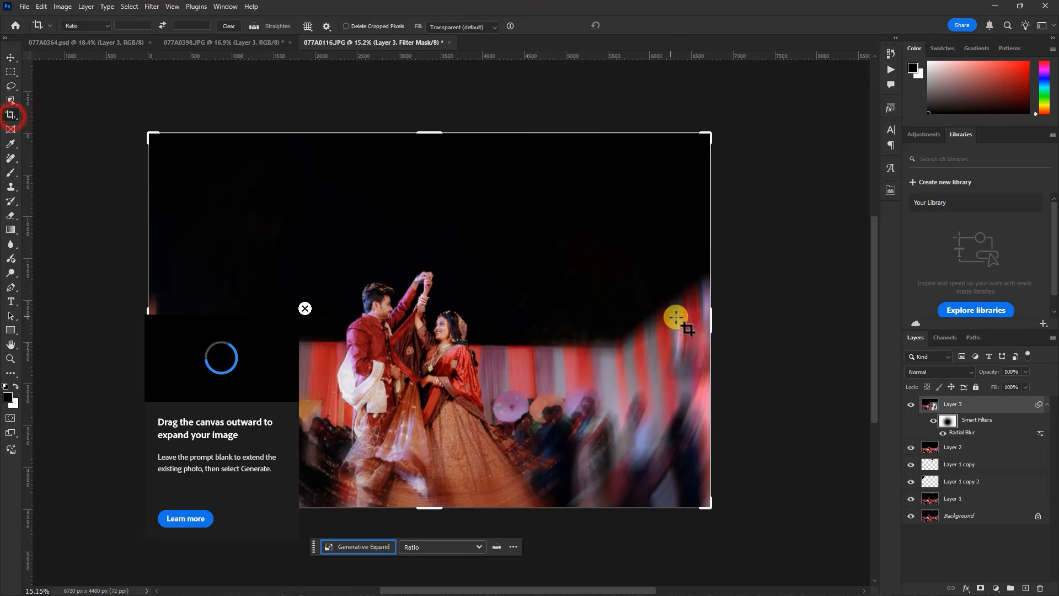
{"action": "left_click_drag", "start_coordinate": [710, 319], "coordinate": [696, 320]}
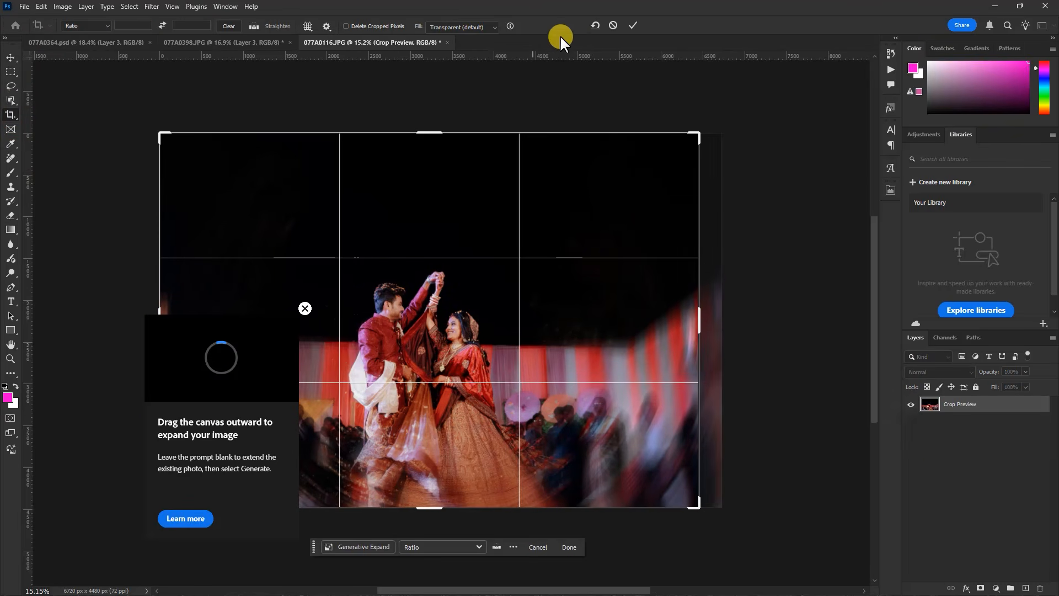
{"action": "left_click", "coordinate": [632, 25]}
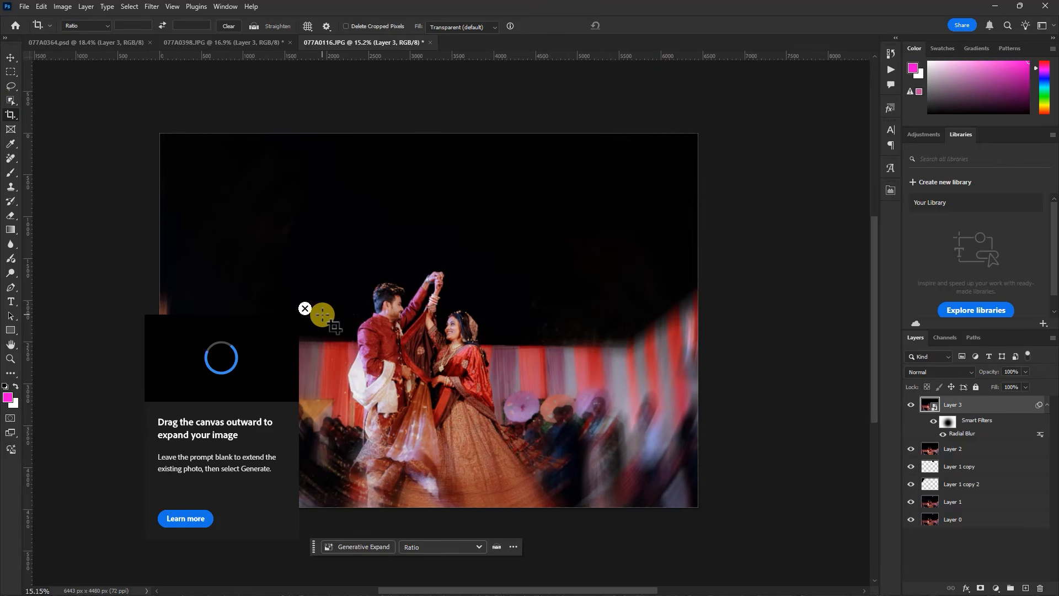
{"action": "left_click", "coordinate": [11, 57]}
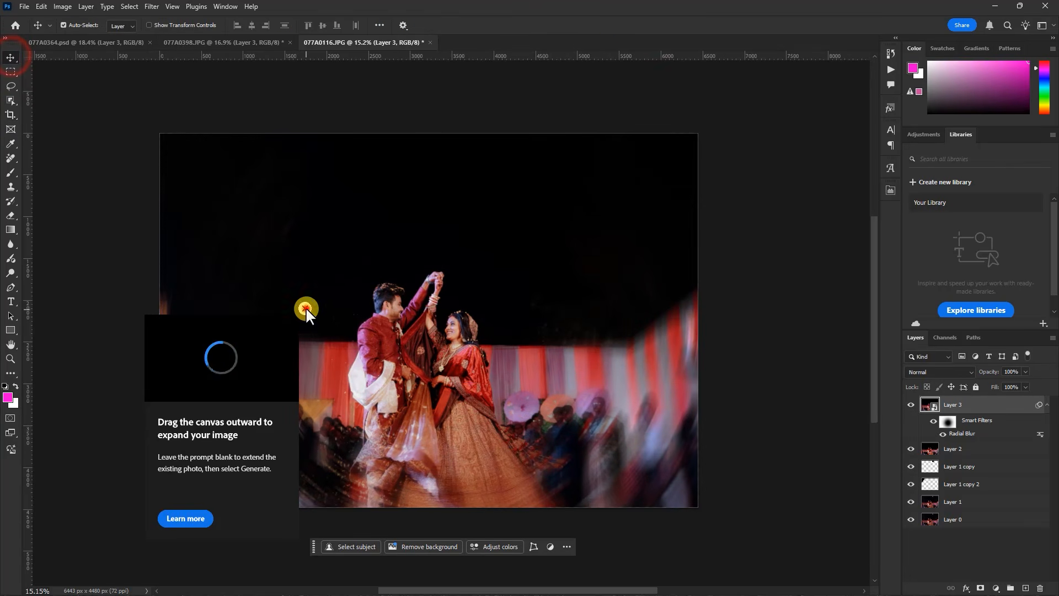
{"action": "left_click", "coordinate": [305, 308]}
Place the love image from the PHOTO EDIT folder into the wedding photo, in the dark sky above the couple
{"action": "scroll", "coordinate": [386, 237], "scroll_direction": "up", "scroll_amount": 2}
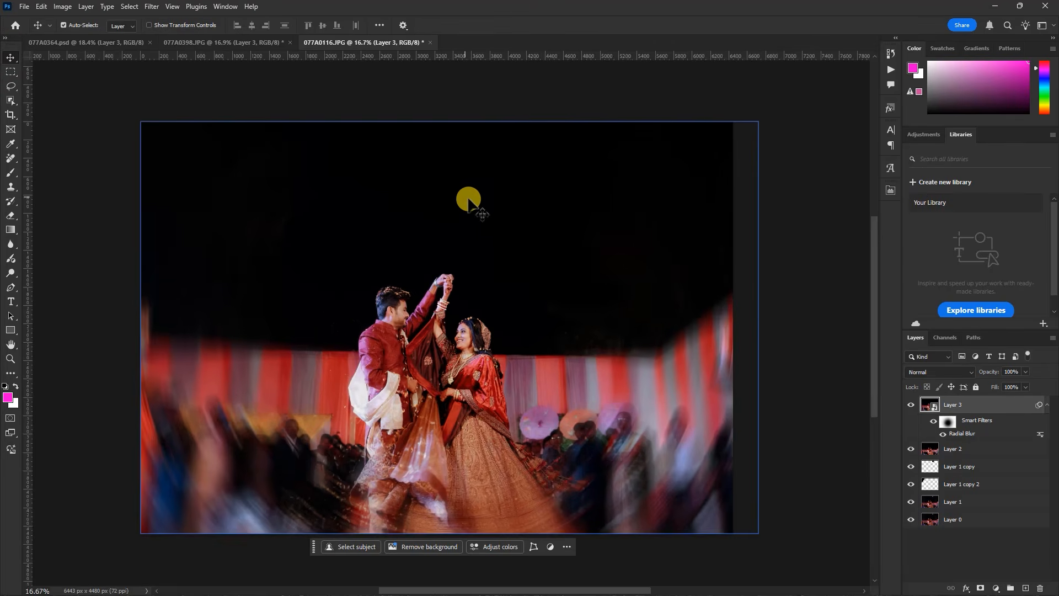
{"action": "scroll", "coordinate": [482, 189], "scroll_direction": "down", "scroll_amount": 1}
{"action": "scroll", "coordinate": [411, 359], "scroll_direction": "up", "scroll_amount": 1}
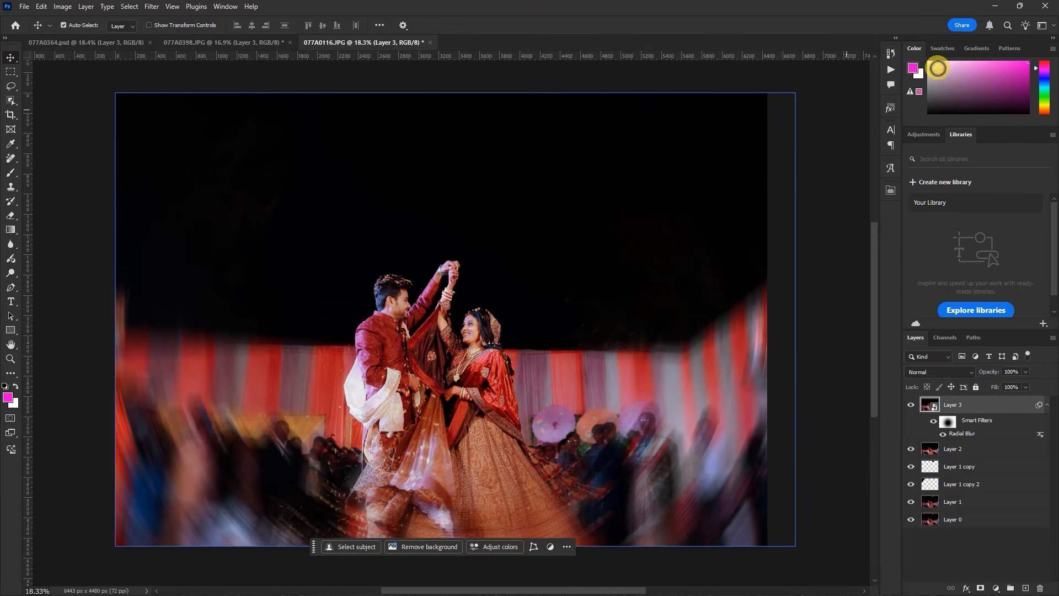
{"action": "left_click", "coordinate": [993, 7]}
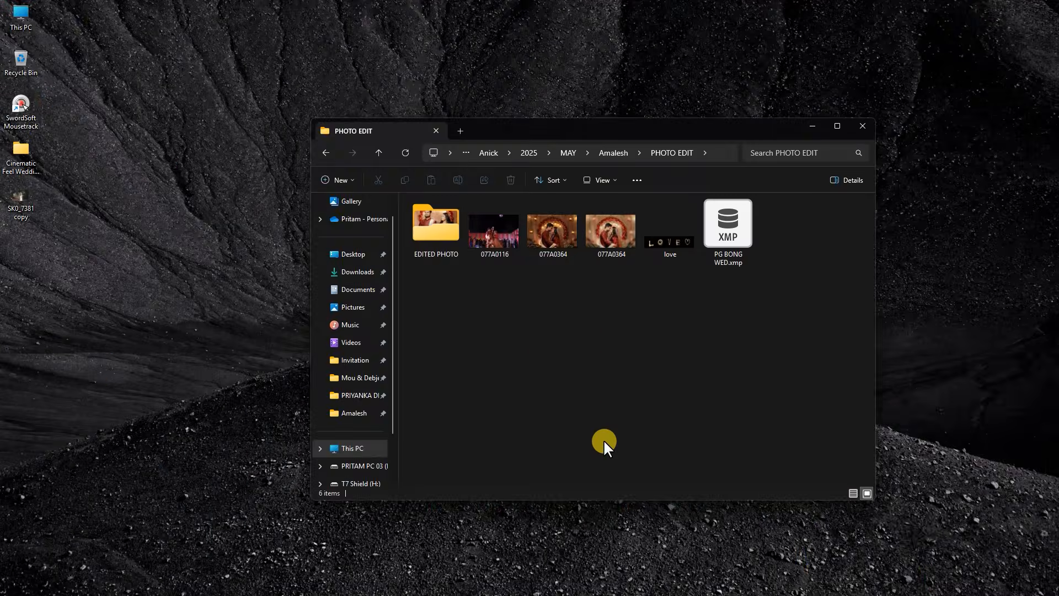
{"action": "left_click", "coordinate": [668, 249]}
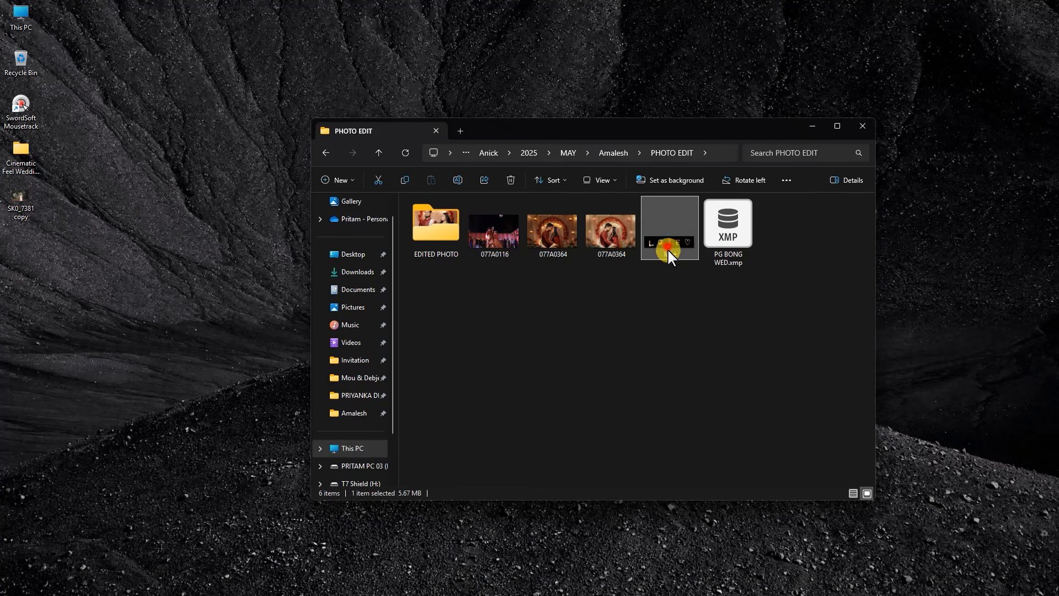
{"action": "left_click", "coordinate": [742, 579]}
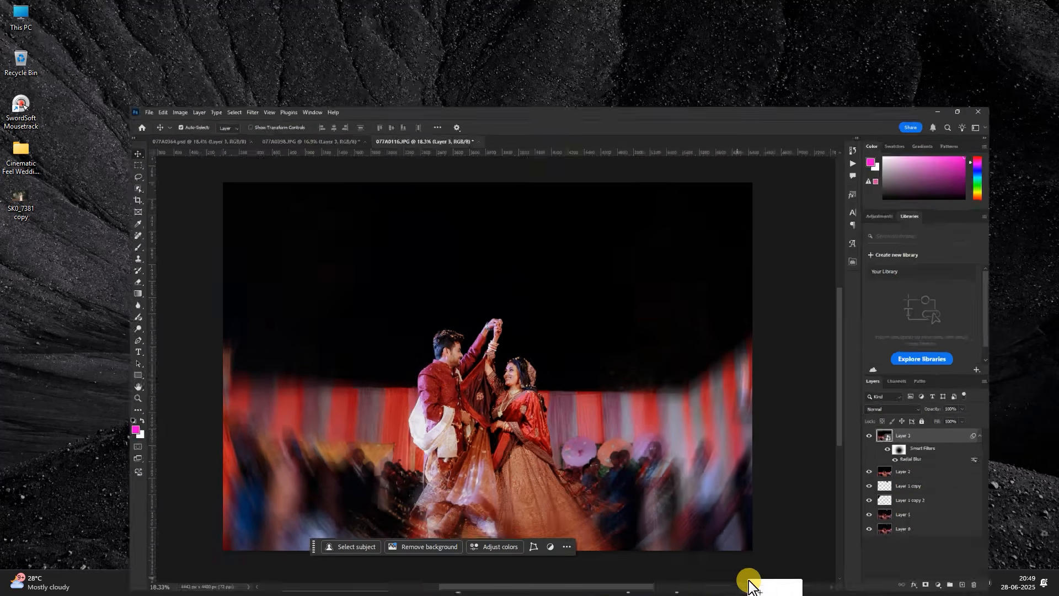
{"action": "left_click_drag", "start_coordinate": [482, 266], "coordinate": [482, 263]}
{"action": "left_click_drag", "start_coordinate": [491, 313], "coordinate": [489, 167]}
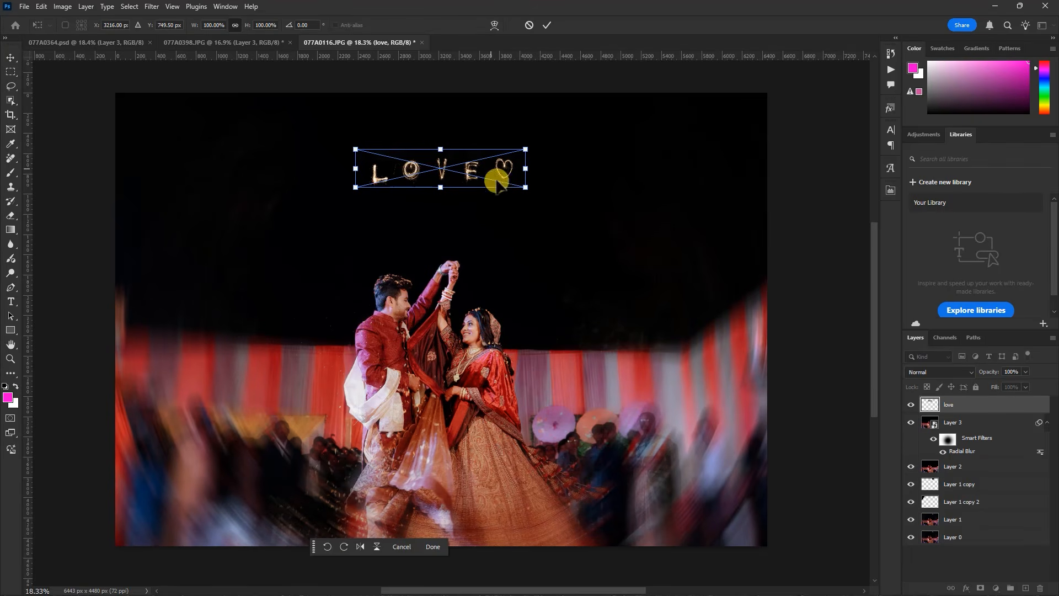
{"action": "left_click", "coordinate": [549, 25]}
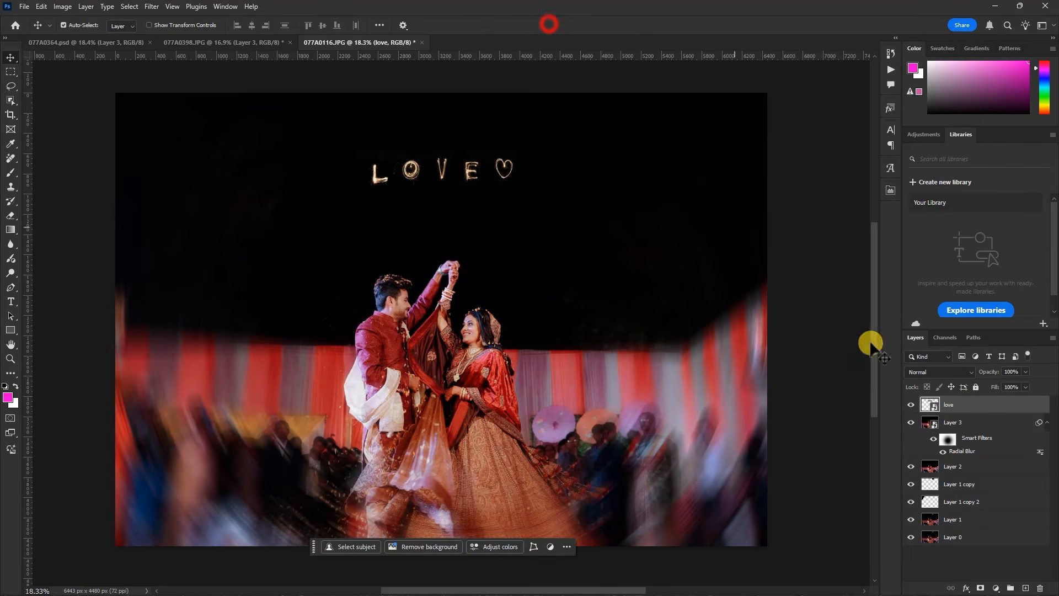
Set the love layer's blend mode to Screen and enlarge the lettering to about 176%, centred above the couple's raised hands
{"action": "left_click", "coordinate": [943, 368]}
{"action": "left_click", "coordinate": [917, 388]}
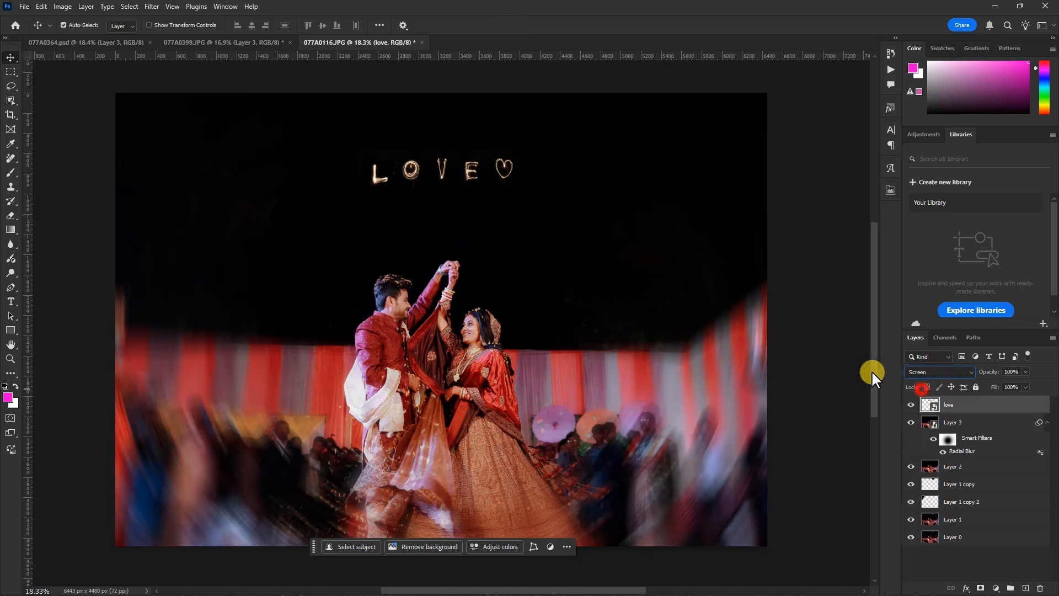
{"action": "key", "text": "ctrl+t"}
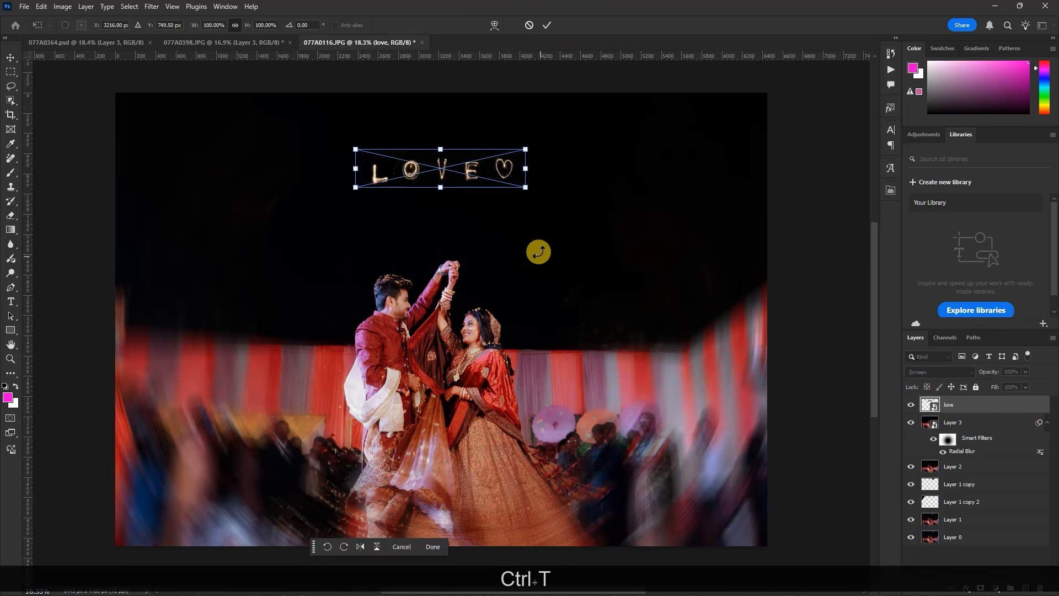
{"action": "left_click_drag", "start_coordinate": [527, 190], "coordinate": [700, 254]}
{"action": "left_click_drag", "start_coordinate": [664, 210], "coordinate": [586, 194]}
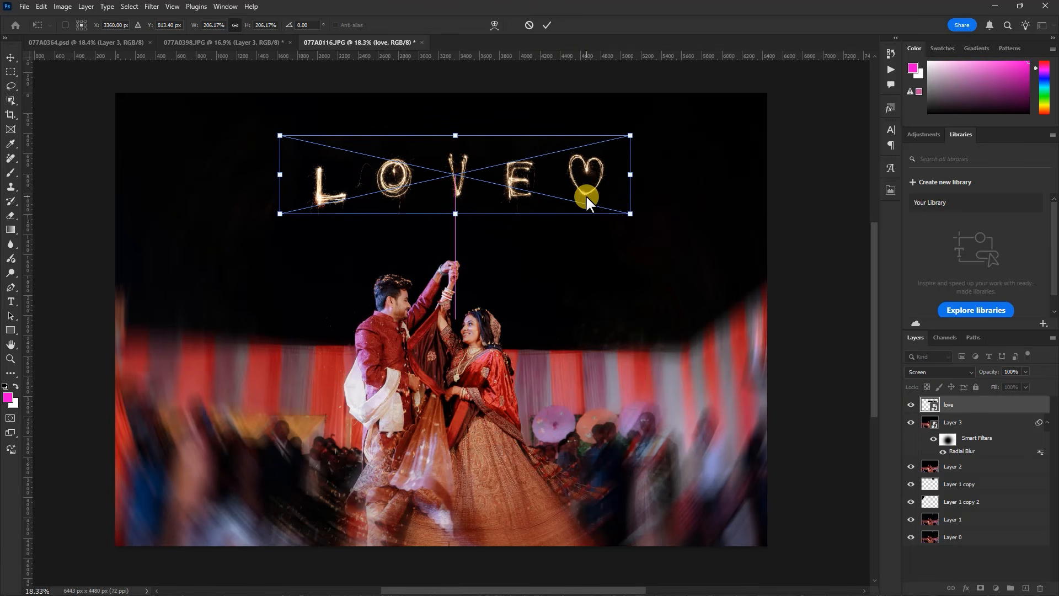
{"action": "left_click_drag", "start_coordinate": [631, 139], "coordinate": [607, 149]}
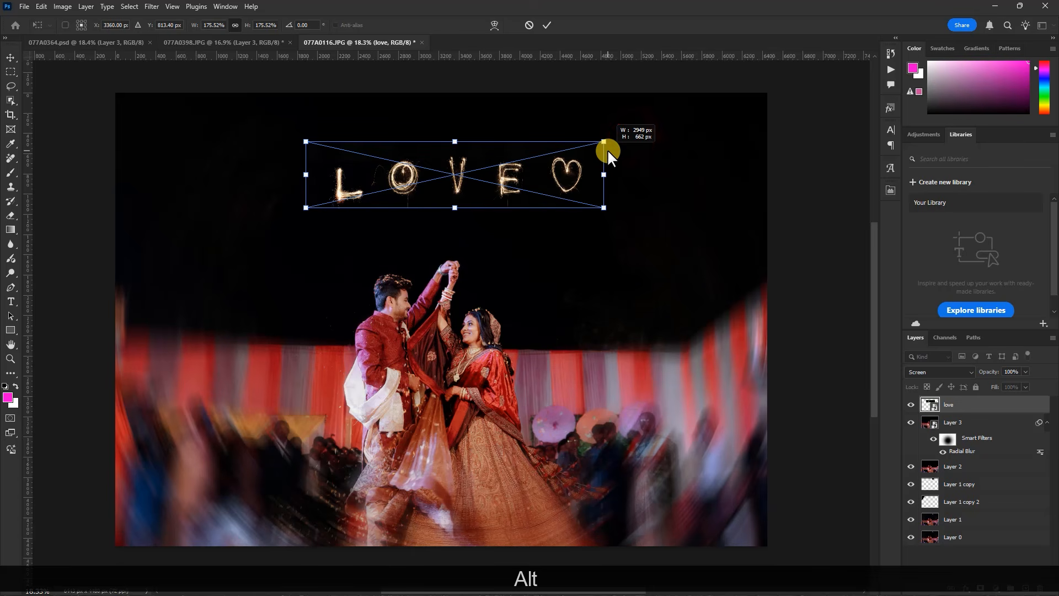
{"action": "left_click", "coordinate": [547, 24]}
Add a Levels adjustment layer above the love layer and clip it to that layer
{"action": "scroll", "coordinate": [511, 276], "scroll_direction": "down", "scroll_amount": 2}
{"action": "scroll", "coordinate": [505, 237], "scroll_direction": "up", "scroll_amount": 3}
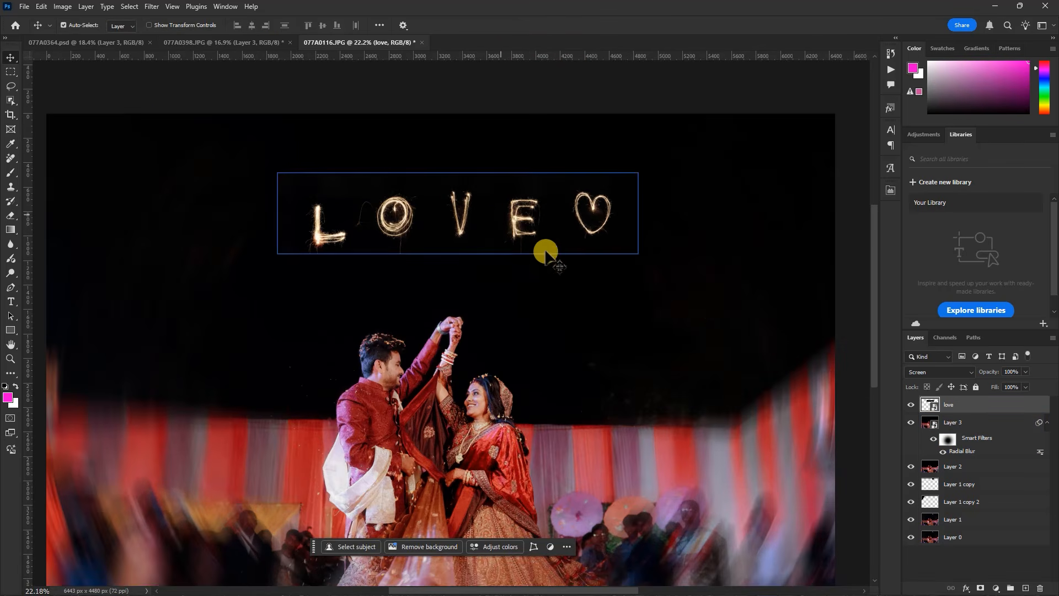
{"action": "scroll", "coordinate": [572, 230], "scroll_direction": "up", "scroll_amount": 2}
{"action": "scroll", "coordinate": [253, 174], "scroll_direction": "up", "scroll_amount": 2}
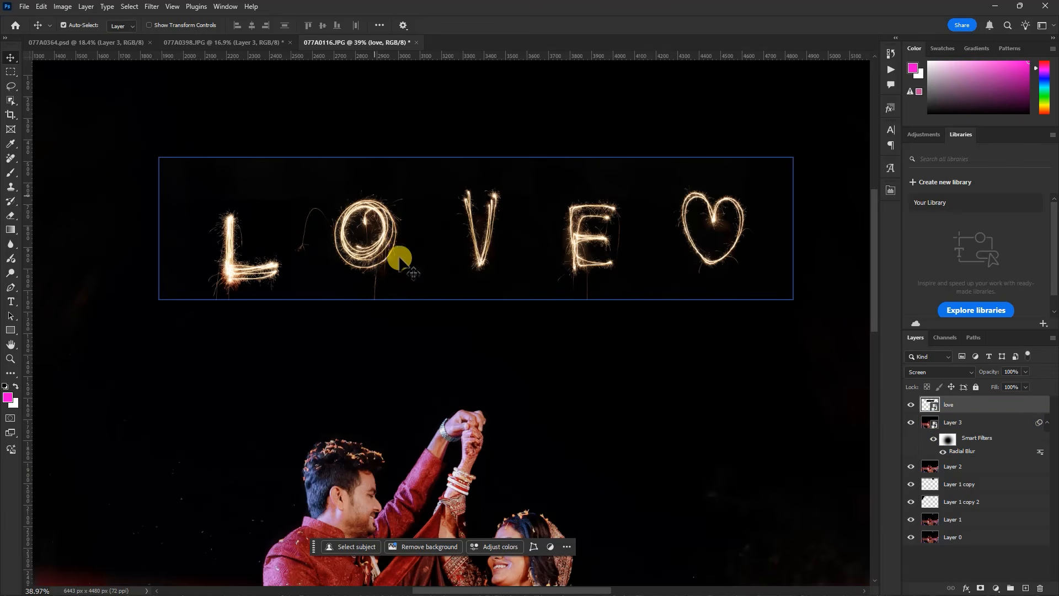
{"action": "left_click", "coordinate": [501, 470]}
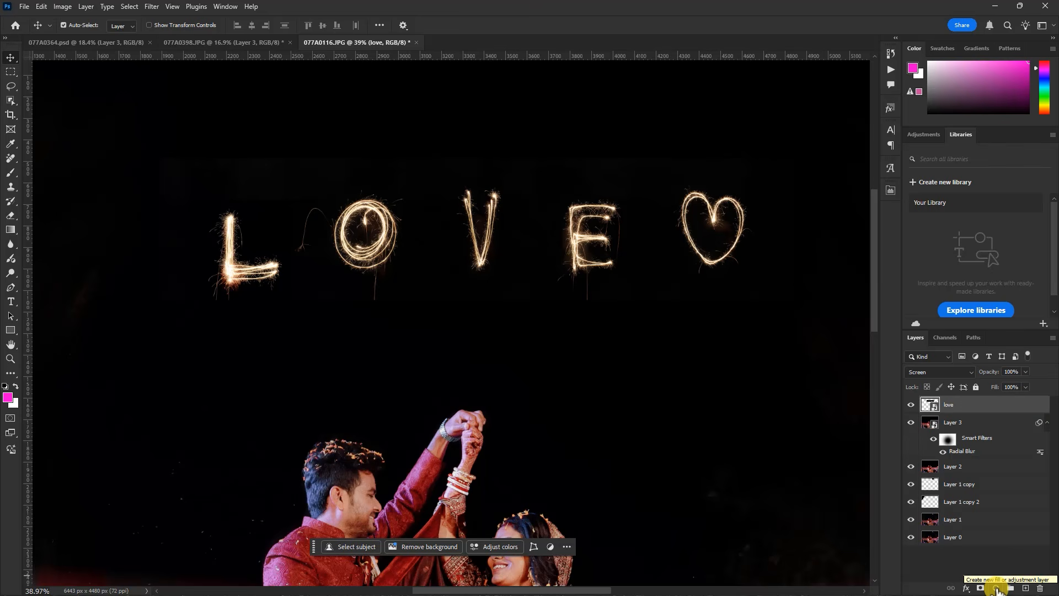
{"action": "left_click", "coordinate": [996, 588]}
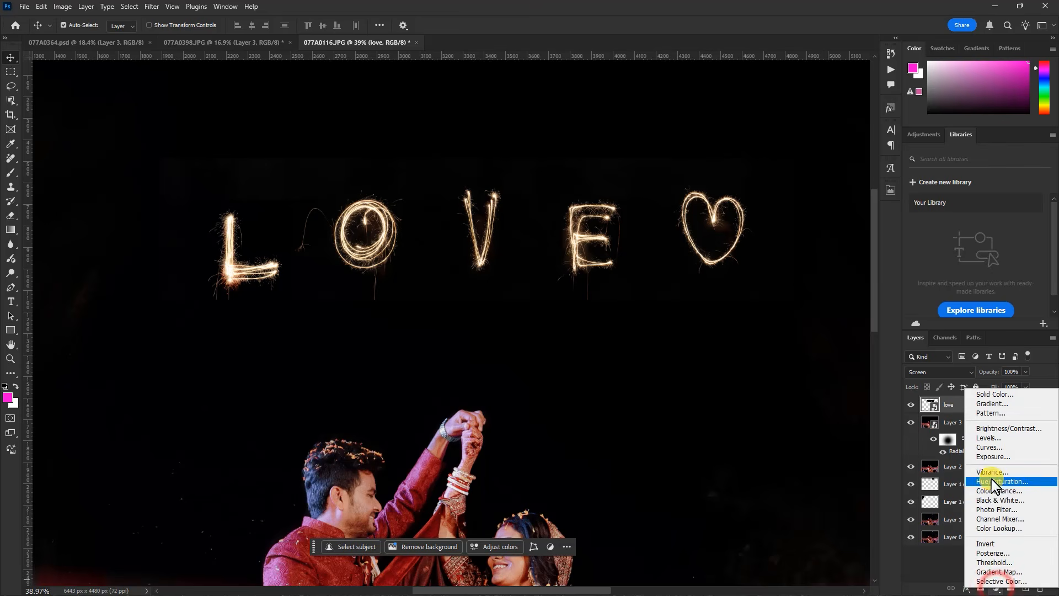
{"action": "left_click", "coordinate": [988, 438]}
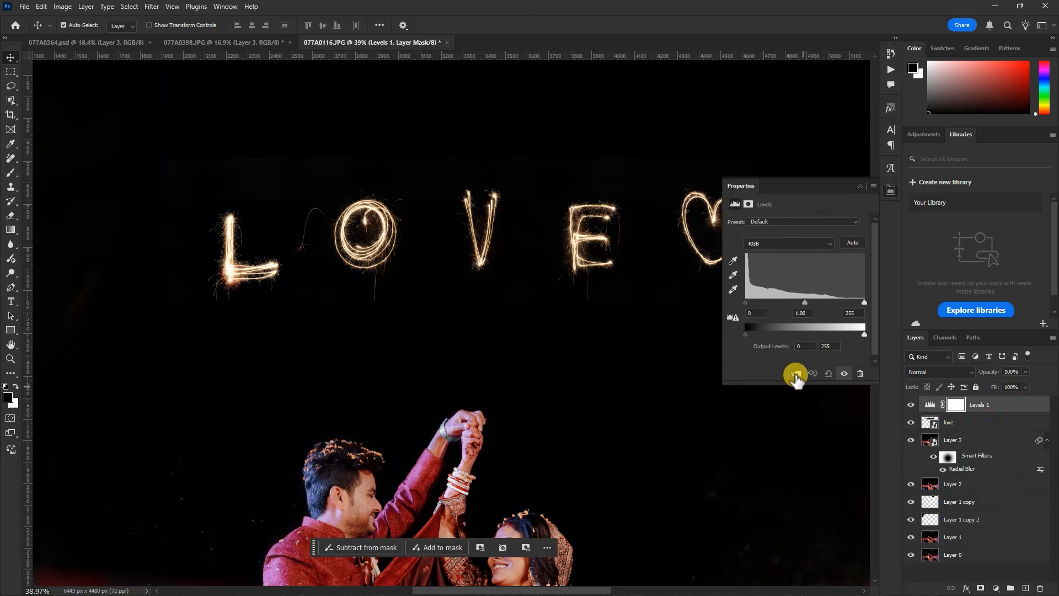
{"action": "left_click", "coordinate": [938, 421]}
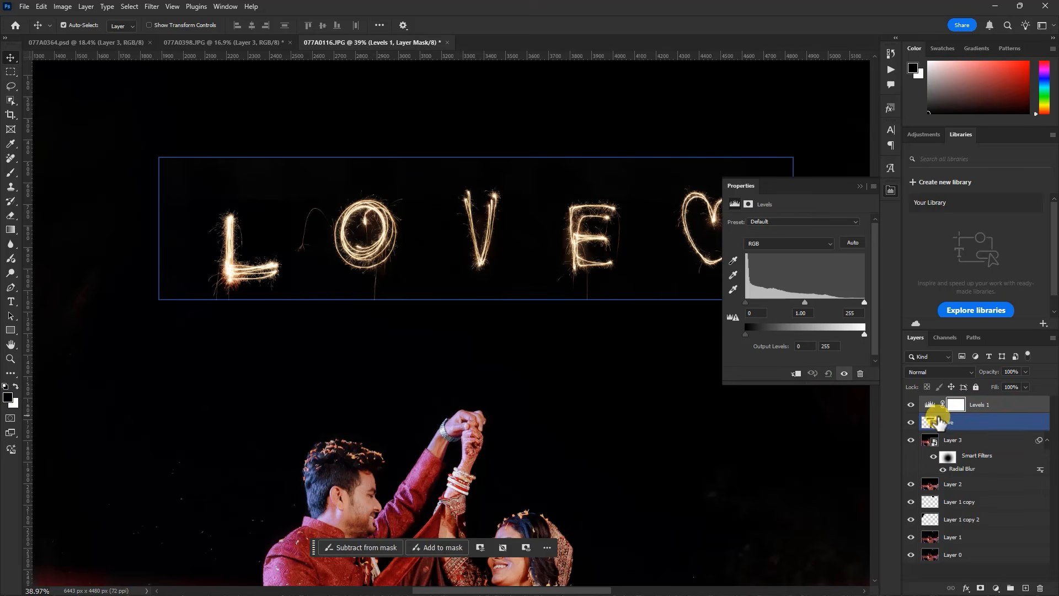
{"action": "left_click", "coordinate": [898, 408]}
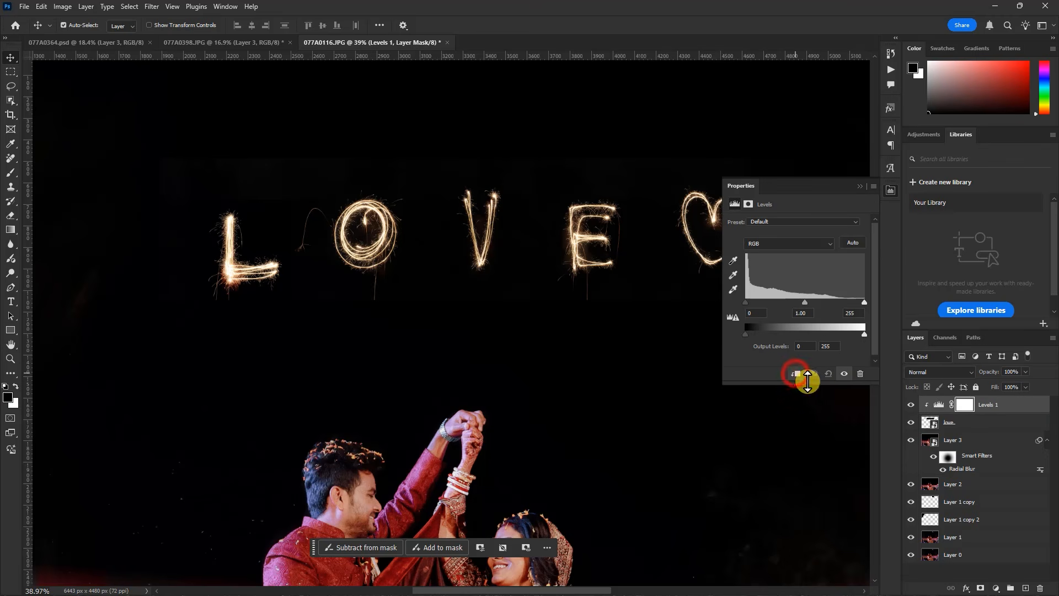
Set the black input level of the clipped Levels adjustment to 45, compare the lettering with and without it, and close its properties
{"action": "left_click", "coordinate": [950, 425]}
{"action": "left_click", "coordinate": [754, 321]}
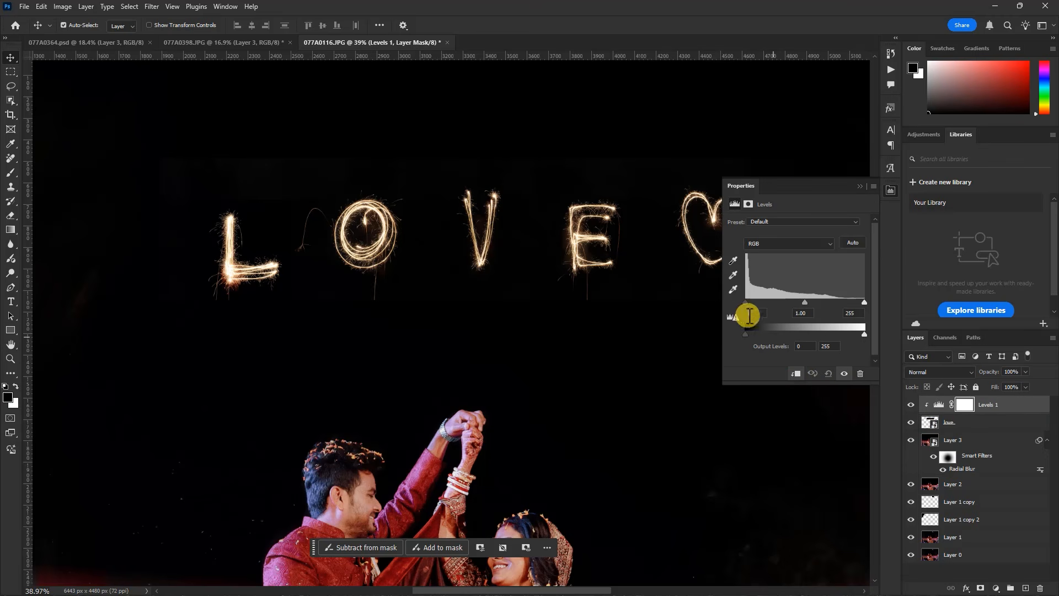
{"action": "left_click_drag", "start_coordinate": [746, 304], "coordinate": [759, 304]}
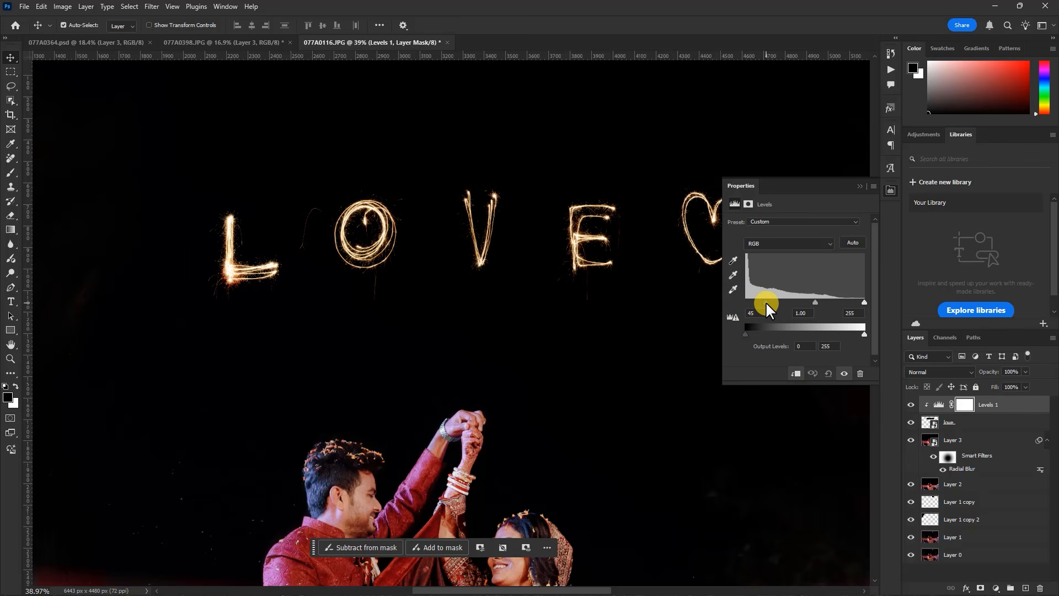
{"action": "left_click", "coordinate": [843, 373]}
{"action": "left_click", "coordinate": [843, 374]}
{"action": "left_click", "coordinate": [843, 373]}
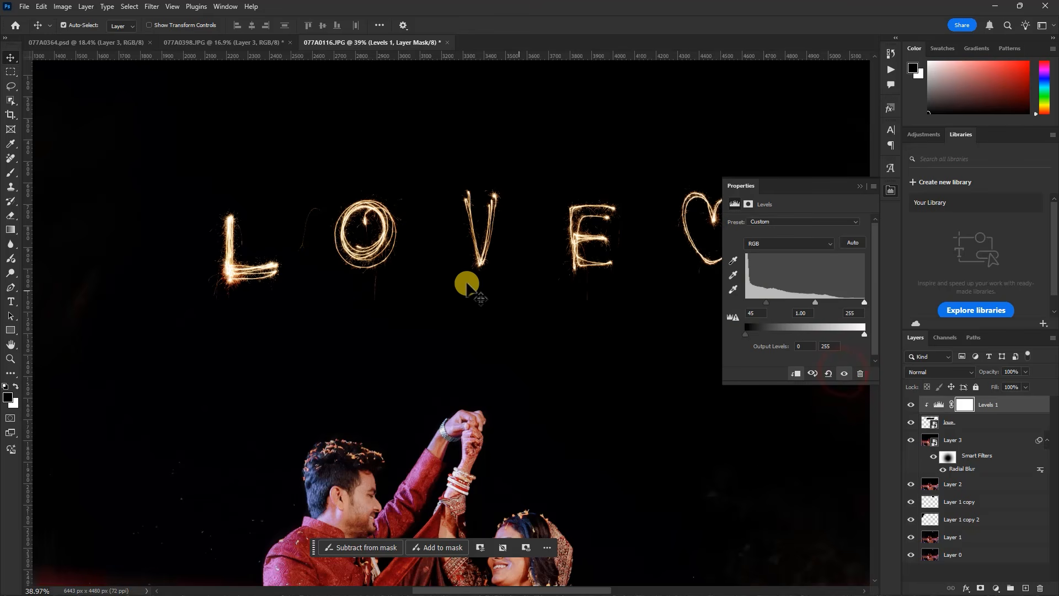
{"action": "scroll", "coordinate": [445, 287], "scroll_direction": "down", "scroll_amount": 5}
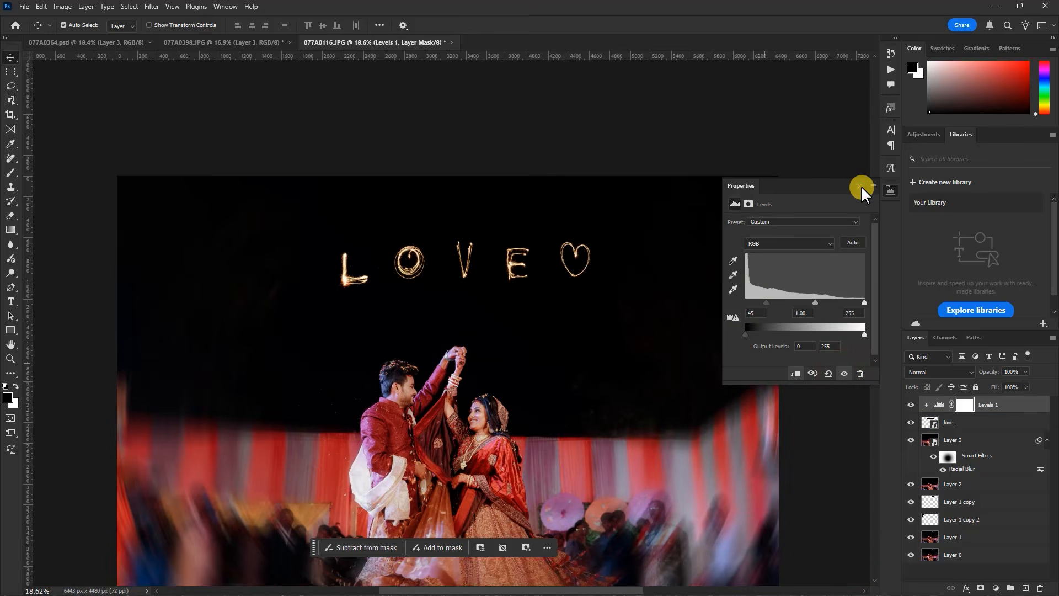
{"action": "left_click", "coordinate": [862, 186]}
{"action": "scroll", "coordinate": [473, 259], "scroll_direction": "up", "scroll_amount": 4}
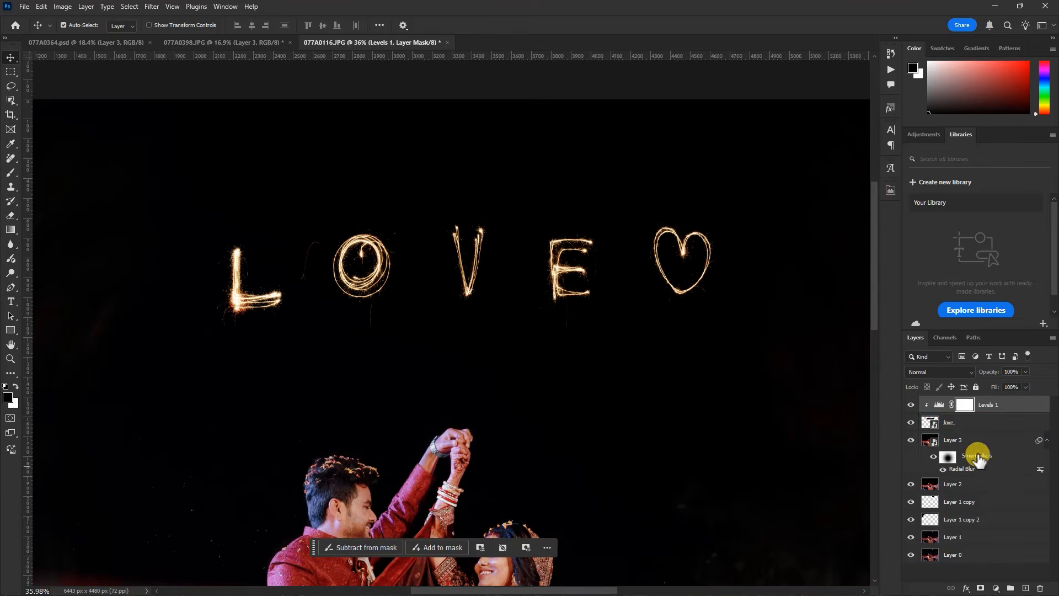
Hide the Levels adjustment layer and add a layer mask to the love layer
{"action": "left_click", "coordinate": [911, 405]}
{"action": "left_click", "coordinate": [956, 423]}
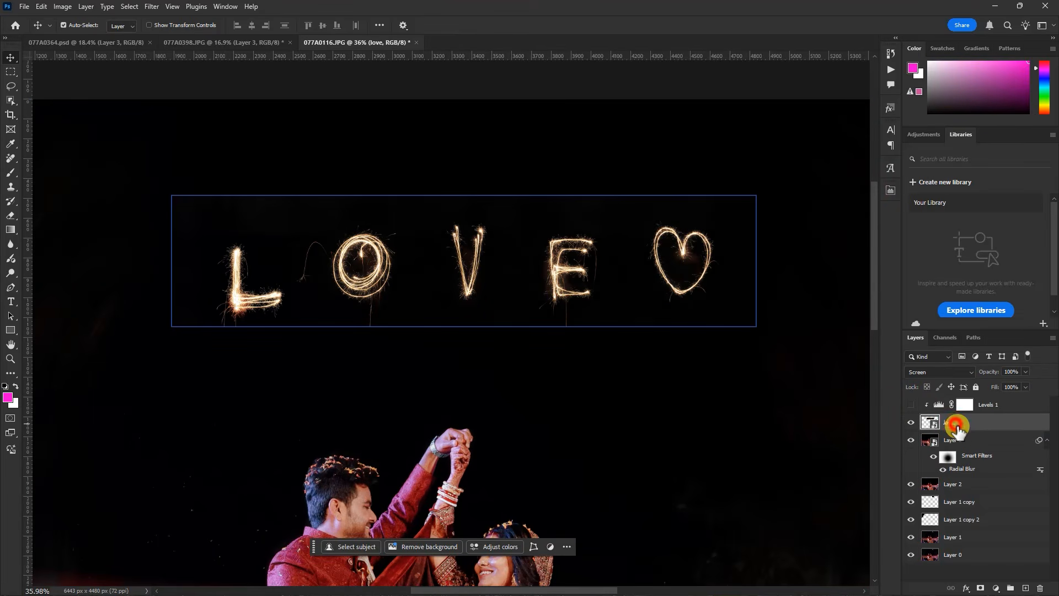
{"action": "left_click", "coordinate": [981, 587]}
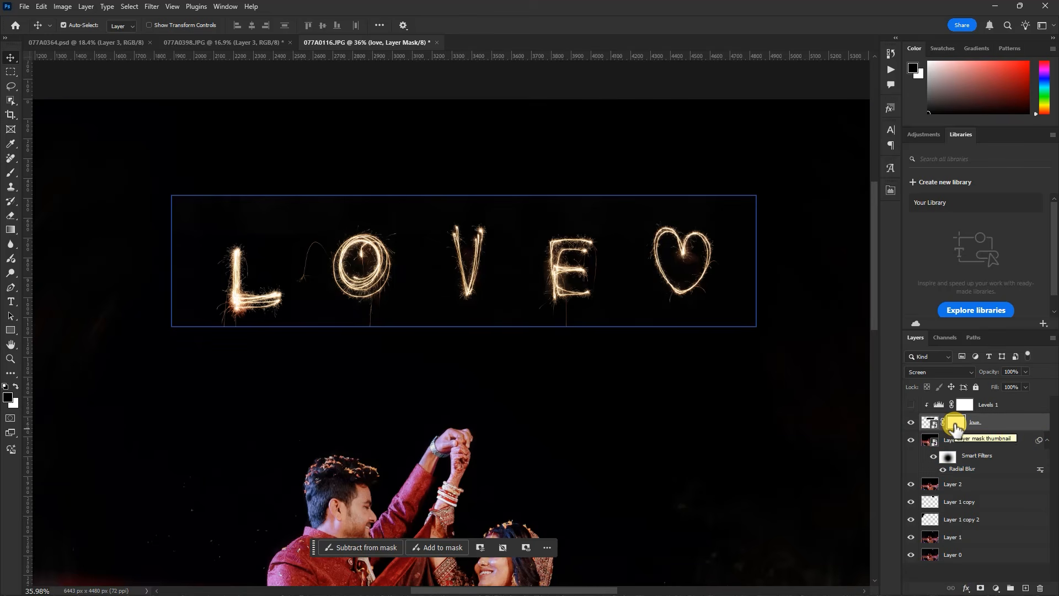
Paint black on the love layer's mask with a 700 px brush around the lettering to hide the image's rectangular edges
{"action": "key", "text": "b"}
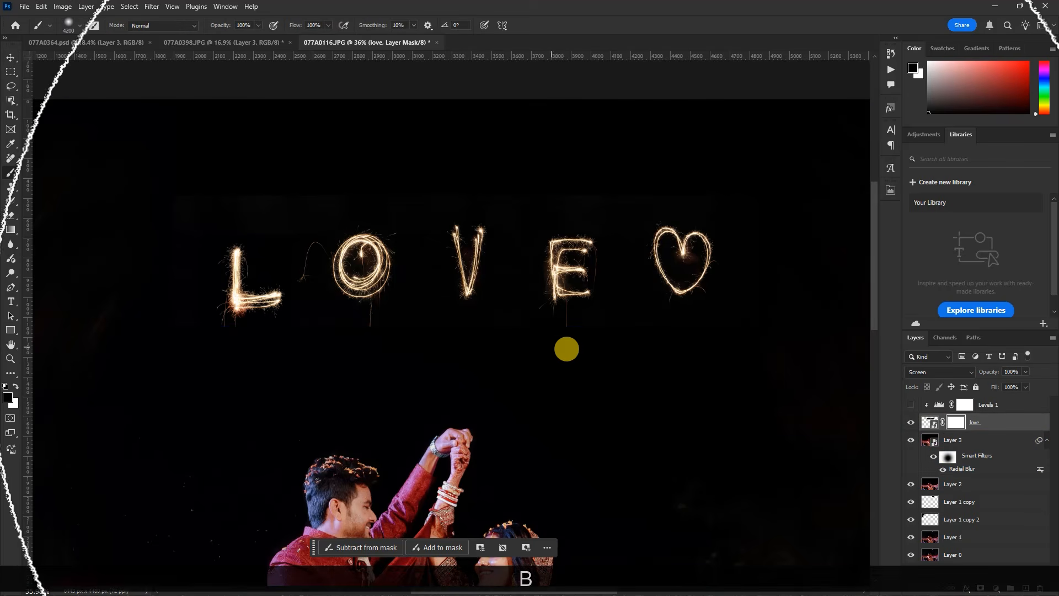
{"action": "key", "text": "bracketleft"}
{"action": "key", "text": "bracketleft"}
{"action": "key", "text": "bracketleft"}
{"action": "key", "text": "bracketleft"}
{"action": "key", "text": "bracketleft"}
{"action": "key", "text": "bracketleft"}
{"action": "key", "text": "bracketleft"}
{"action": "key", "text": "bracketleft"}
{"action": "key", "text": "bracketleft"}
{"action": "key", "text": "bracketleft"}
{"action": "key", "text": "bracketleft"}
{"action": "key", "text": "bracketleft"}
{"action": "key", "text": "bracketleft"}
{"action": "key", "text": "bracketleft"}
{"action": "key", "text": "bracketleft"}
{"action": "key", "text": "bracketleft"}
{"action": "key", "text": "bracketleft"}
{"action": "key", "text": "bracketleft"}
{"action": "key", "text": "bracketleft"}
{"action": "key", "text": "bracketleft"}
{"action": "key", "text": "bracketleft"}
{"action": "key", "text": "bracketleft"}
{"action": "left_click", "coordinate": [195, 159]}
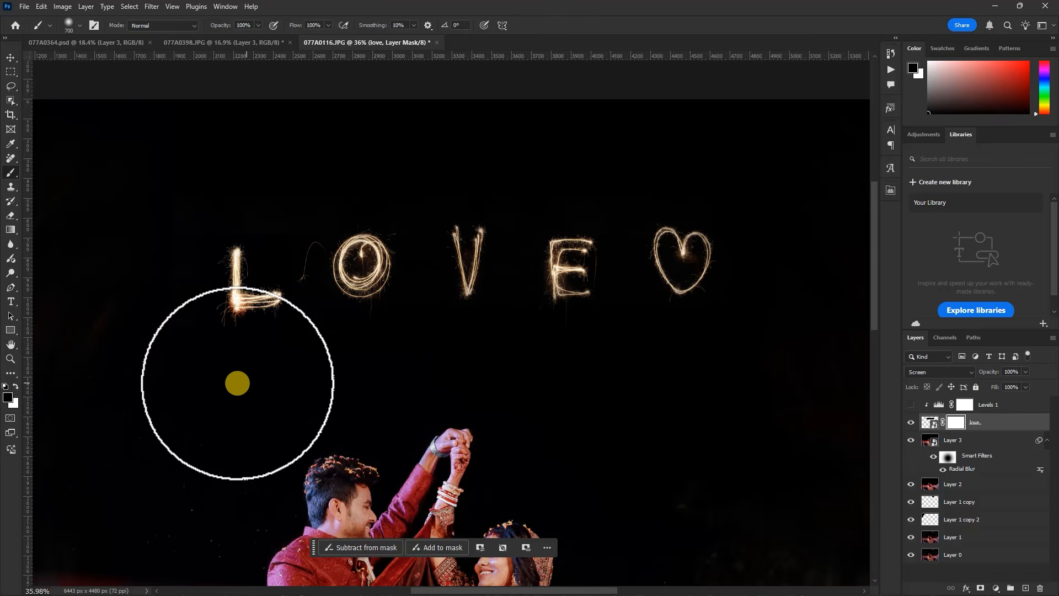
{"action": "mouse_move", "coordinate": [287, 187]}
{"action": "left_mouse_down"}
{"action": "mouse_move", "coordinate": [239, 180]}
{"action": "mouse_move", "coordinate": [177, 217]}
{"action": "mouse_move", "coordinate": [149, 260]}
{"action": "mouse_move", "coordinate": [153, 222]}
{"action": "left_mouse_up"}
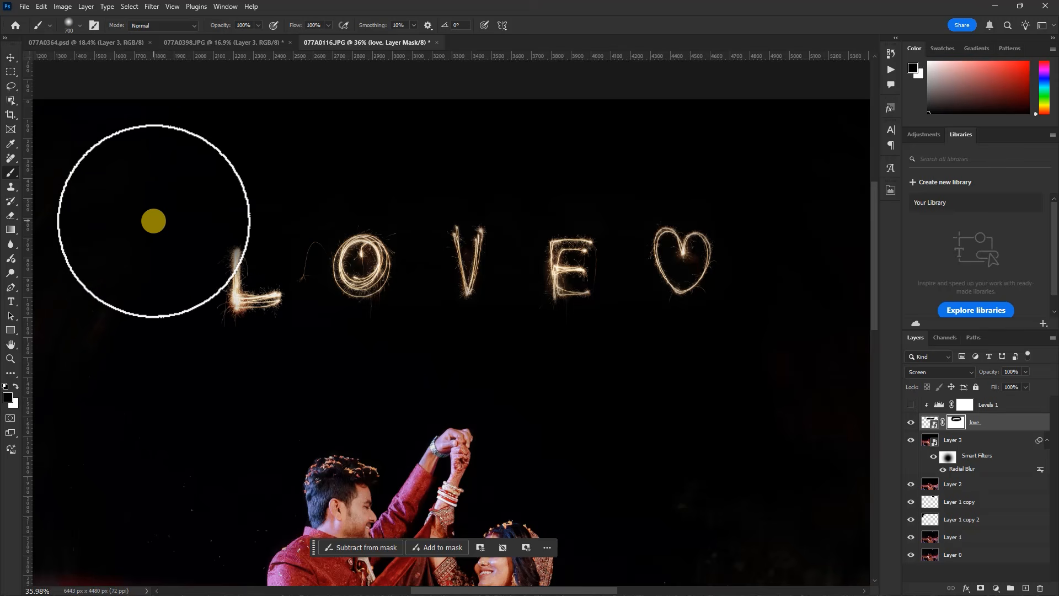
Restore the faded top of the letter L on the mask with a 250 px white brush, and show the Levels adjustment again
{"action": "key", "text": "bracketleft"}
{"action": "key", "text": "bracketleft"}
{"action": "key", "text": "bracketleft"}
{"action": "key", "text": "bracketleft"}
{"action": "key", "text": "bracketleft"}
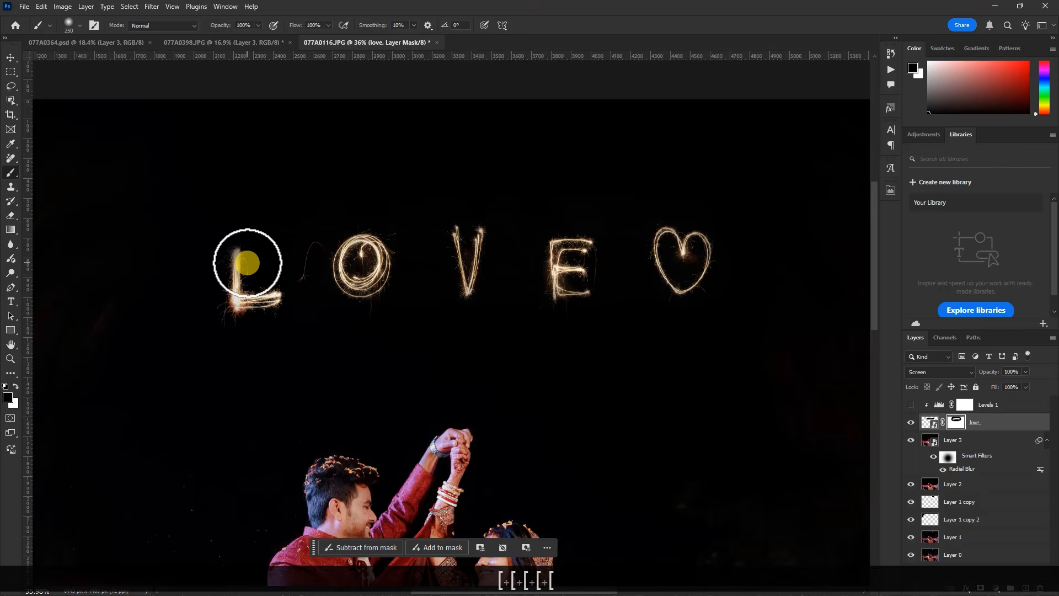
{"action": "key", "text": "x"}
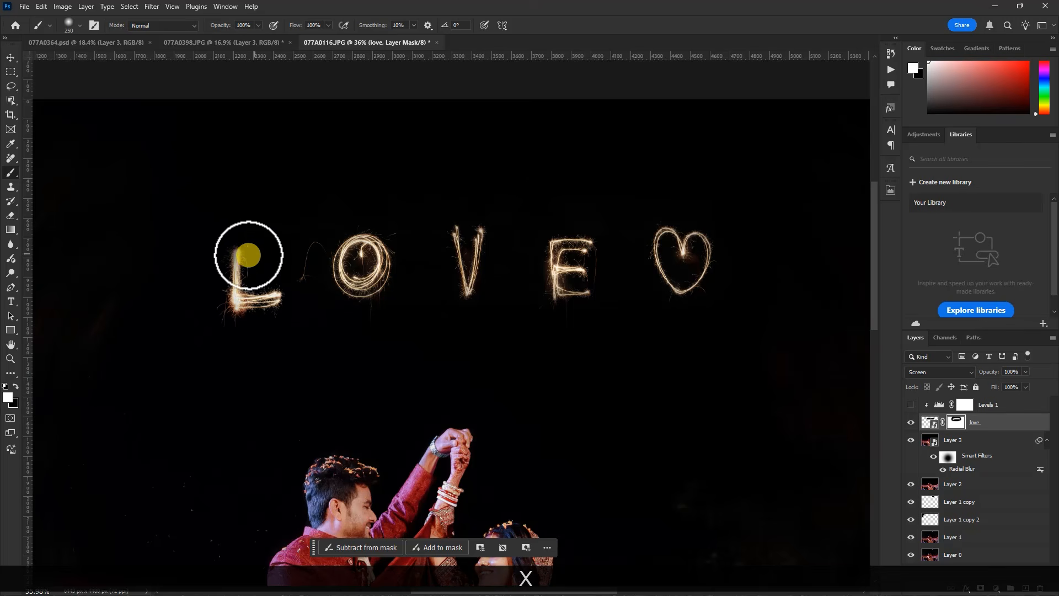
{"action": "left_click", "coordinate": [248, 265]}
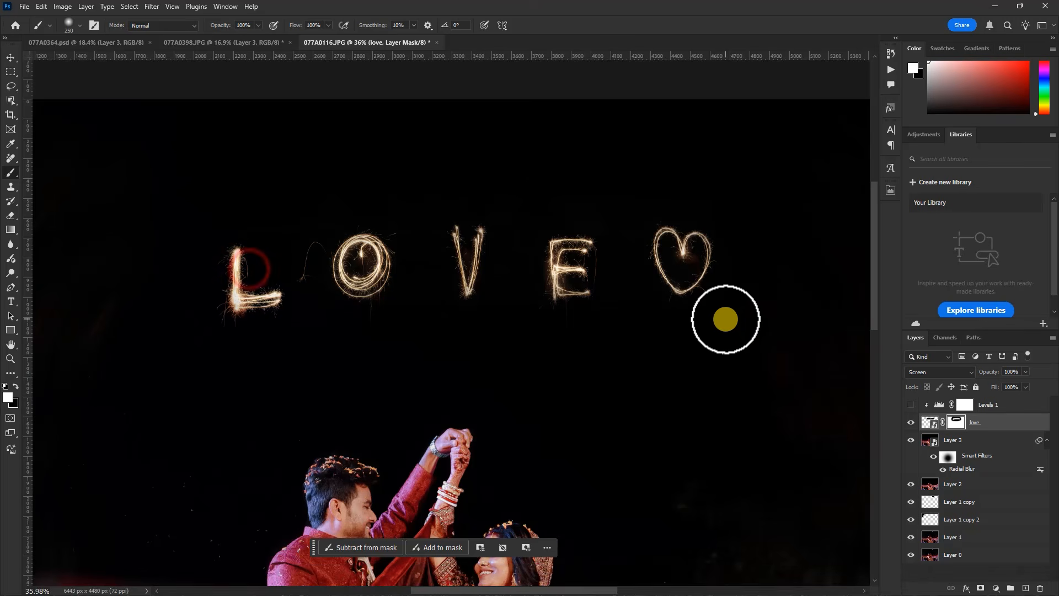
{"action": "left_click", "coordinate": [911, 405]}
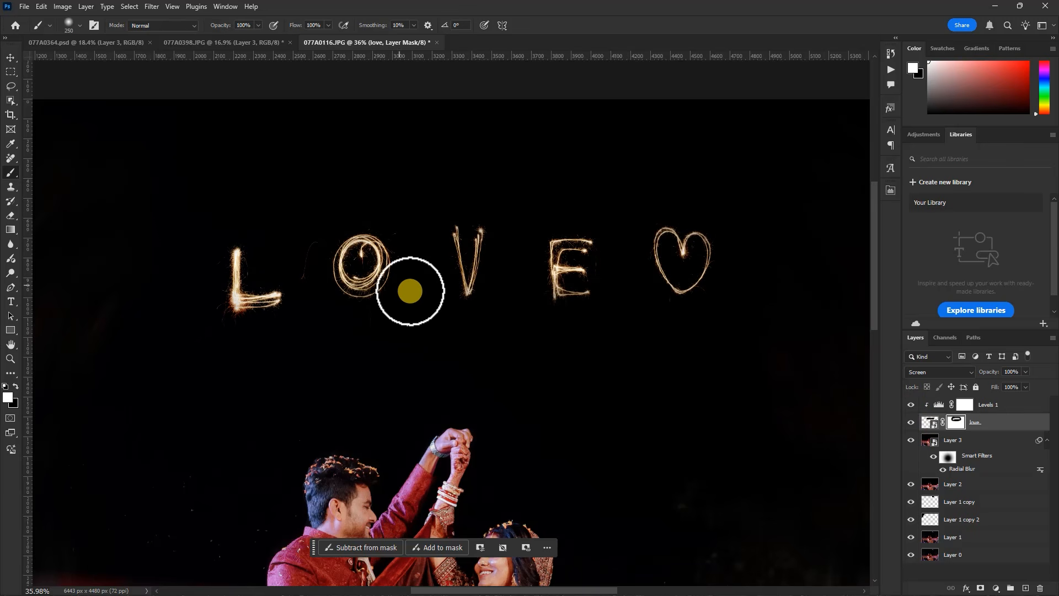
{"action": "scroll", "coordinate": [465, 326], "scroll_direction": "down", "scroll_amount": 1}
{"action": "scroll", "coordinate": [466, 326], "scroll_direction": "down", "scroll_amount": 5}
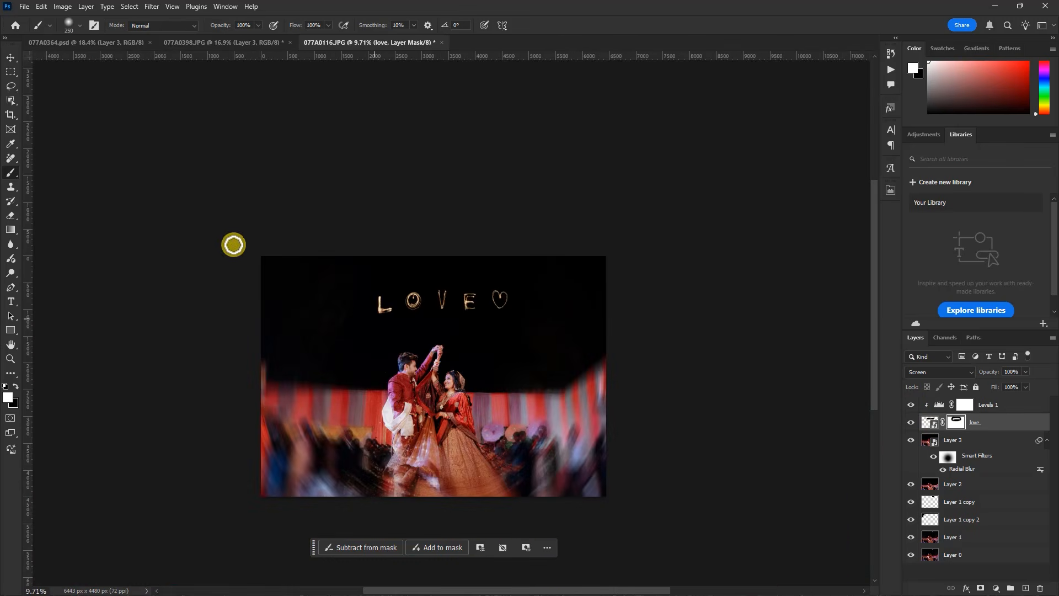
Move the love lettering slightly down and left to centre it above the couple's raised hands, and nudge it up a little
{"action": "left_click", "coordinate": [10, 58]}
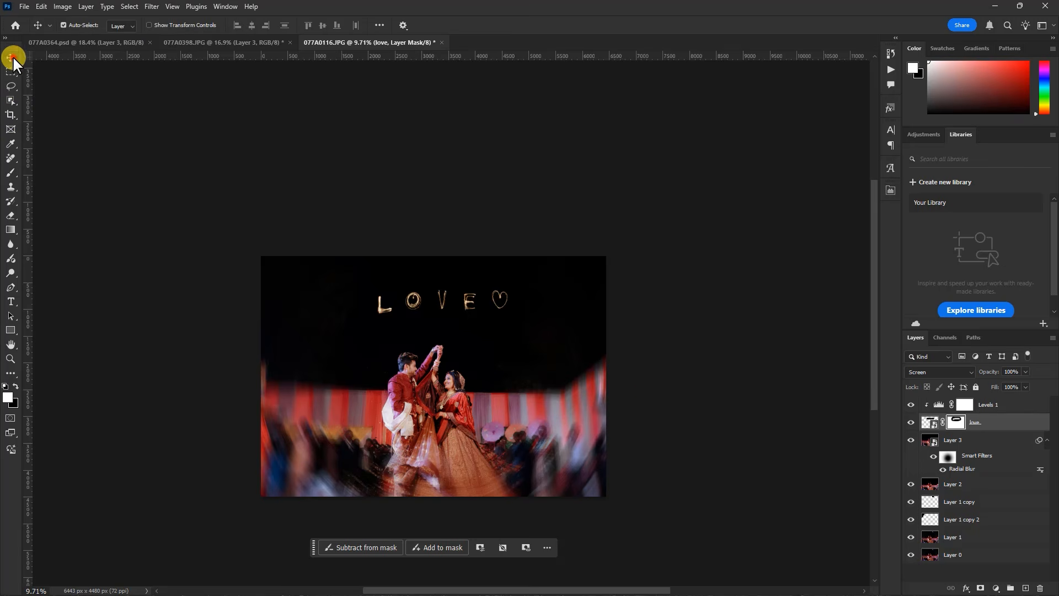
{"action": "left_click", "coordinate": [936, 423]}
{"action": "key", "text": "ctrl+t"}
{"action": "mouse_move", "coordinate": [461, 303]}
{"action": "left_mouse_down"}
{"action": "mouse_move", "coordinate": [470, 296]}
{"action": "mouse_move", "coordinate": [462, 308]}
{"action": "left_mouse_up"}
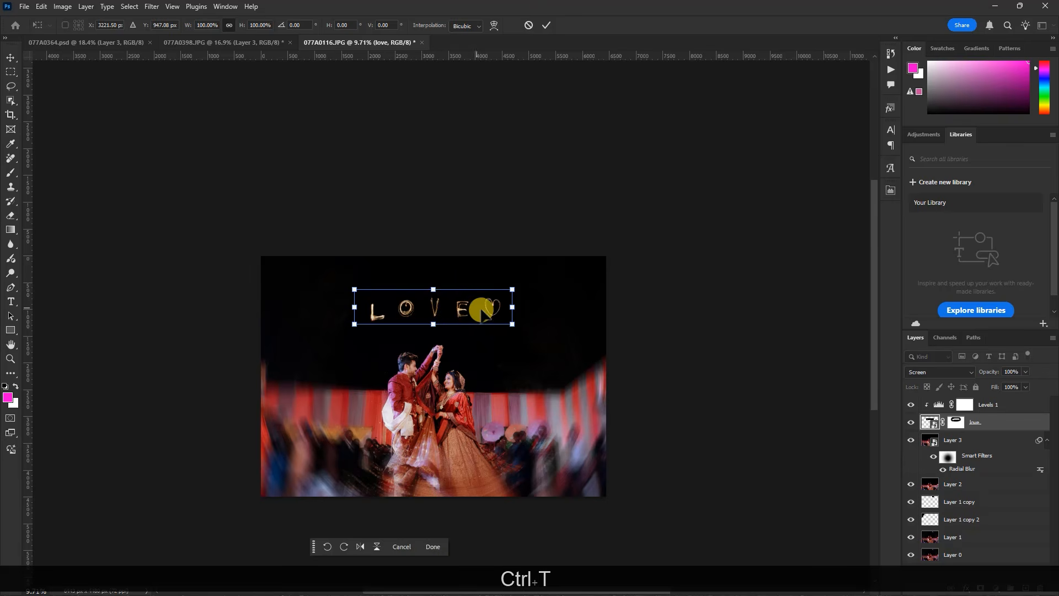
{"action": "key", "text": "Return"}
{"action": "key", "text": "Up"}
{"action": "key", "text": "Up"}
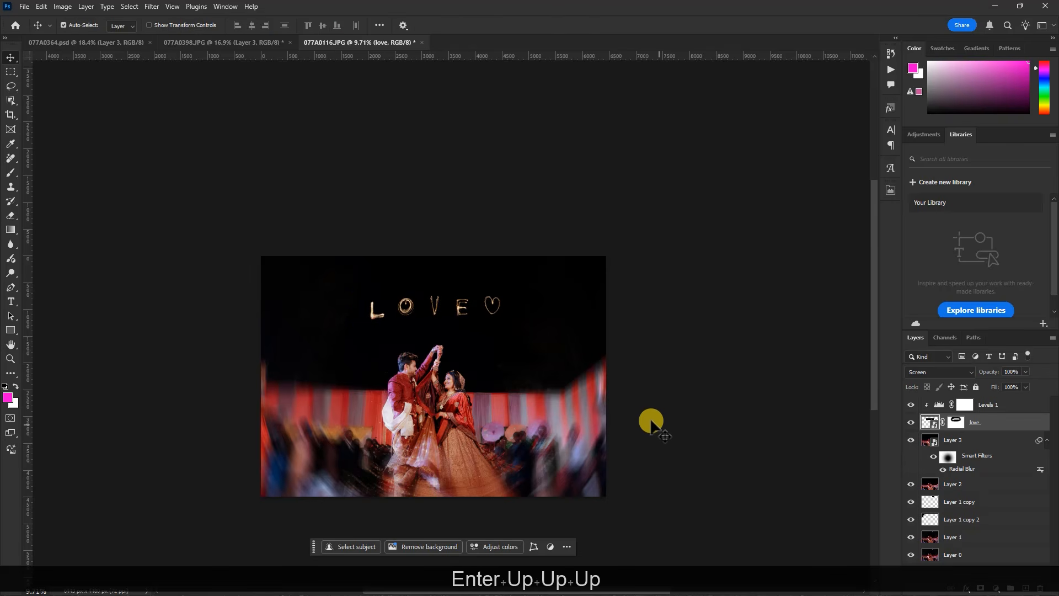
Enlarge the love lettering slightly from its centre with Free Transform
{"action": "key", "text": "ctrl+t"}
{"action": "left_click_drag", "start_coordinate": [512, 286], "coordinate": [521, 284]}
{"action": "key", "text": "alt+Return"}
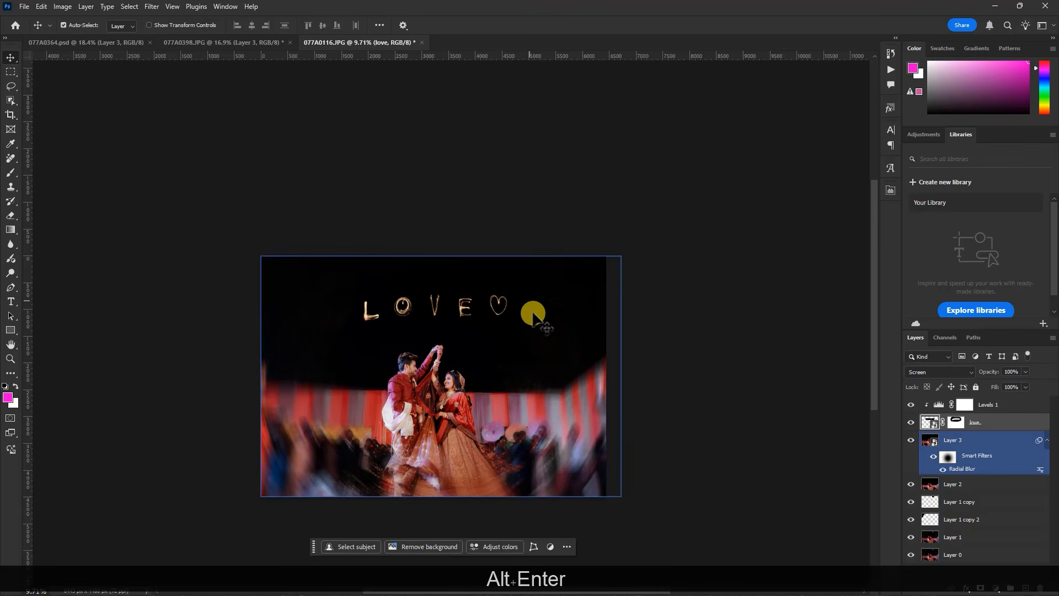
{"action": "scroll", "coordinate": [474, 378], "scroll_direction": "up", "scroll_amount": 1}
{"action": "scroll", "coordinate": [474, 379], "scroll_direction": "up", "scroll_amount": 2}
{"action": "scroll", "coordinate": [496, 354], "scroll_direction": "down", "scroll_amount": 2}
{"action": "scroll", "coordinate": [443, 426], "scroll_direction": "up", "scroll_amount": 5}
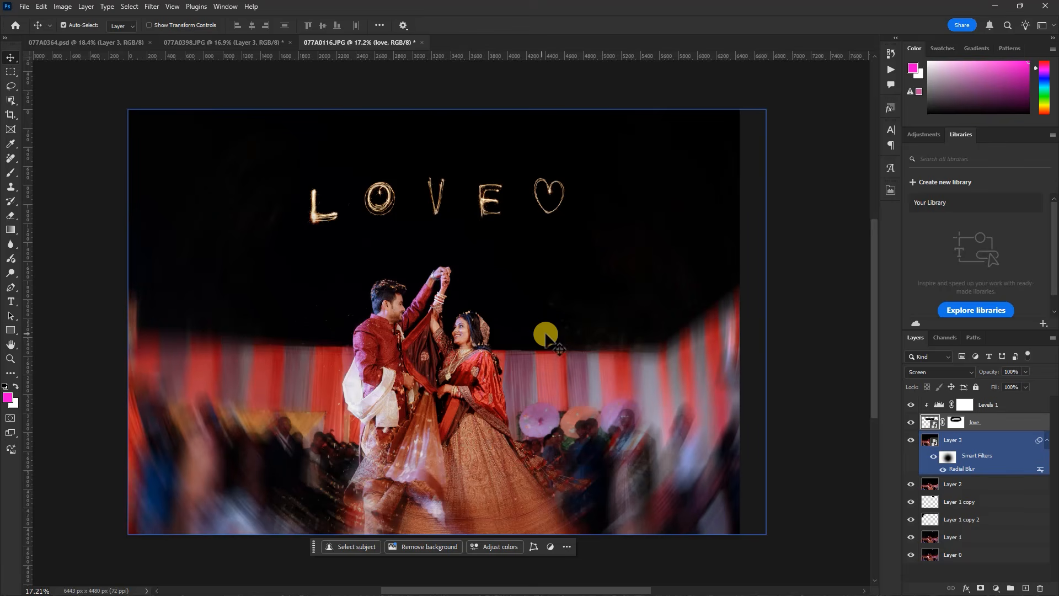
Save the LOVE photo as the Photoshop file 077A0116 in the PHOTO EDIT folder, accepting the format options
{"action": "key", "text": "ctrl+s"}
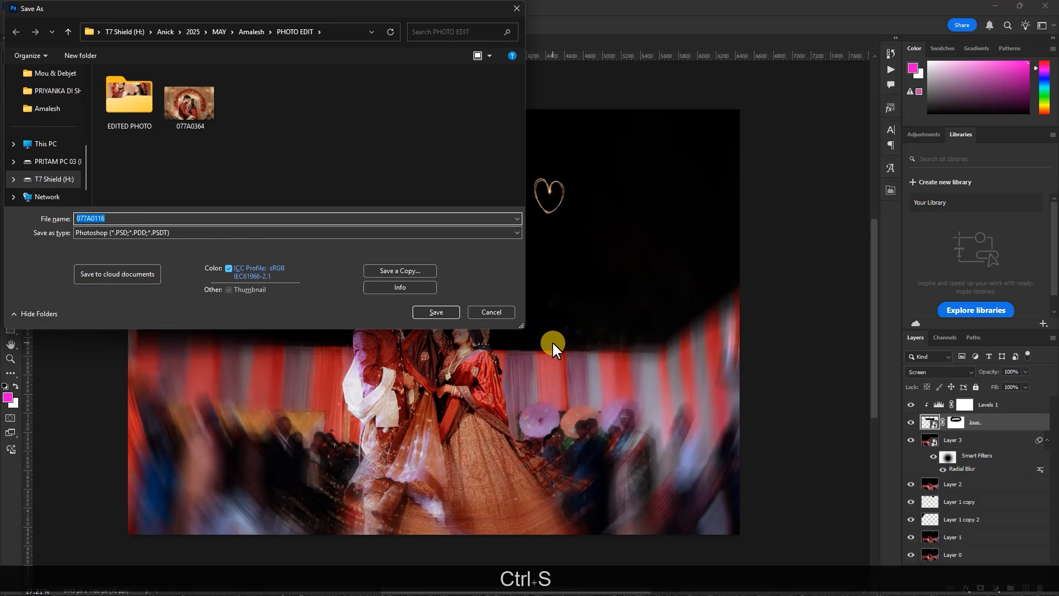
{"action": "key", "text": "Return"}
{"action": "left_click", "coordinate": [645, 173]}
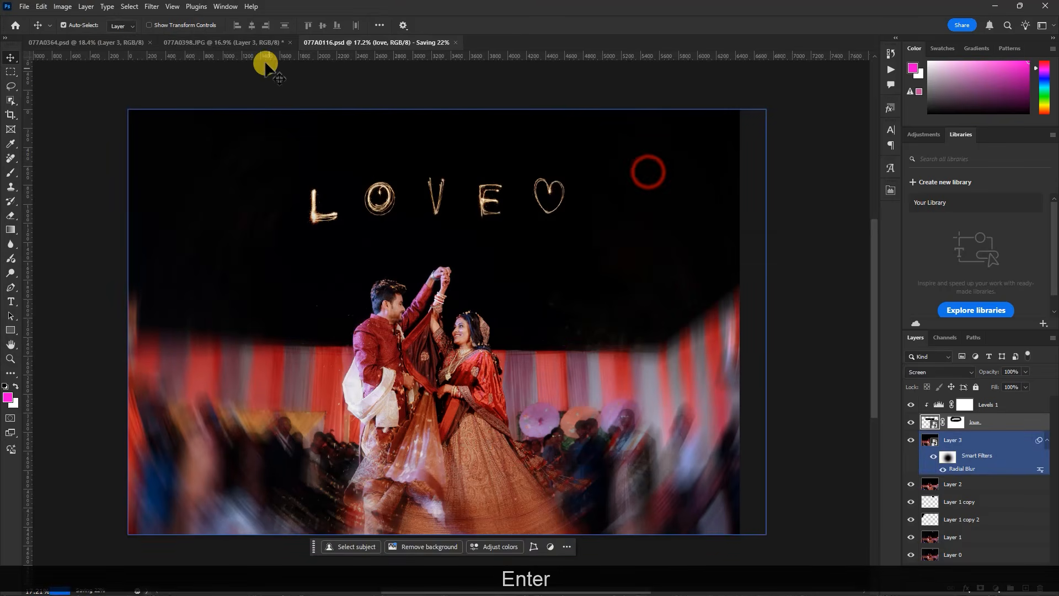
Save the 077A0398 photo as a Photoshop file in the PHOTO EDIT folder with Maximize Compatibility on, and return to the 077A0116 document
{"action": "left_click", "coordinate": [255, 43]}
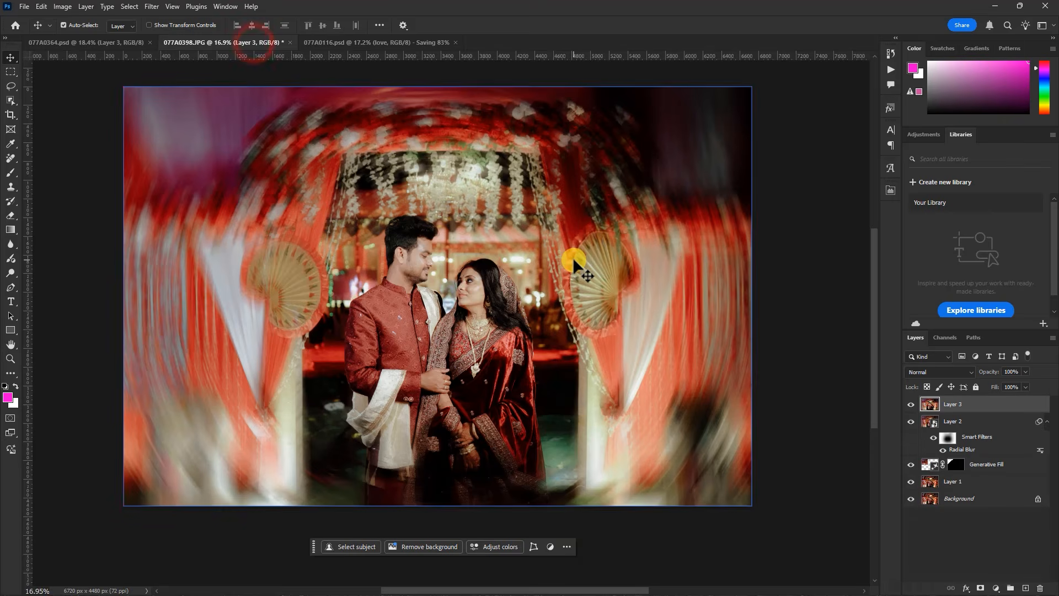
{"action": "key", "text": "ctrl+s"}
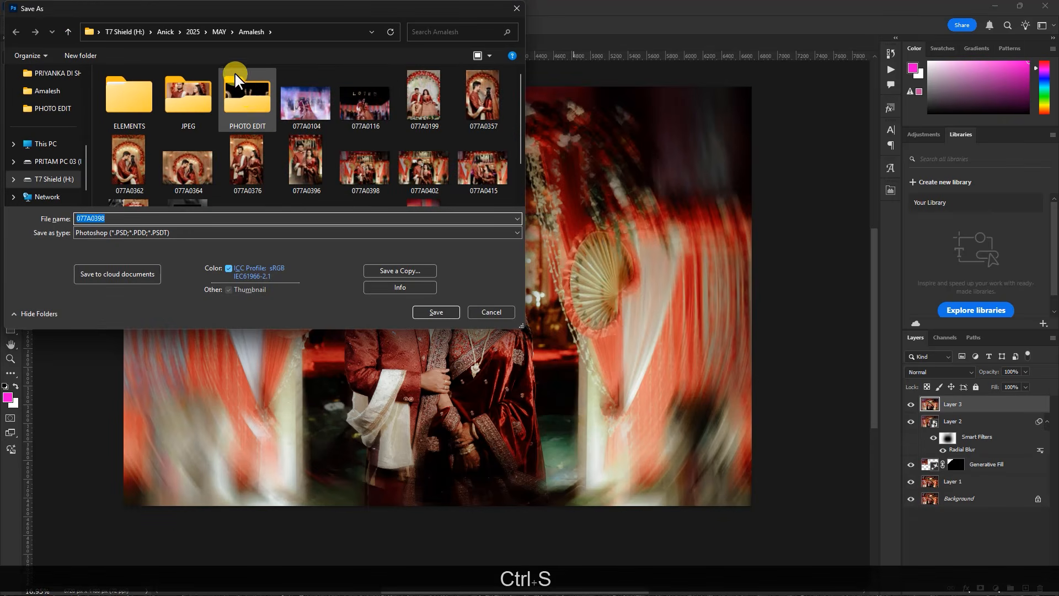
{"action": "double_click", "coordinate": [248, 101]}
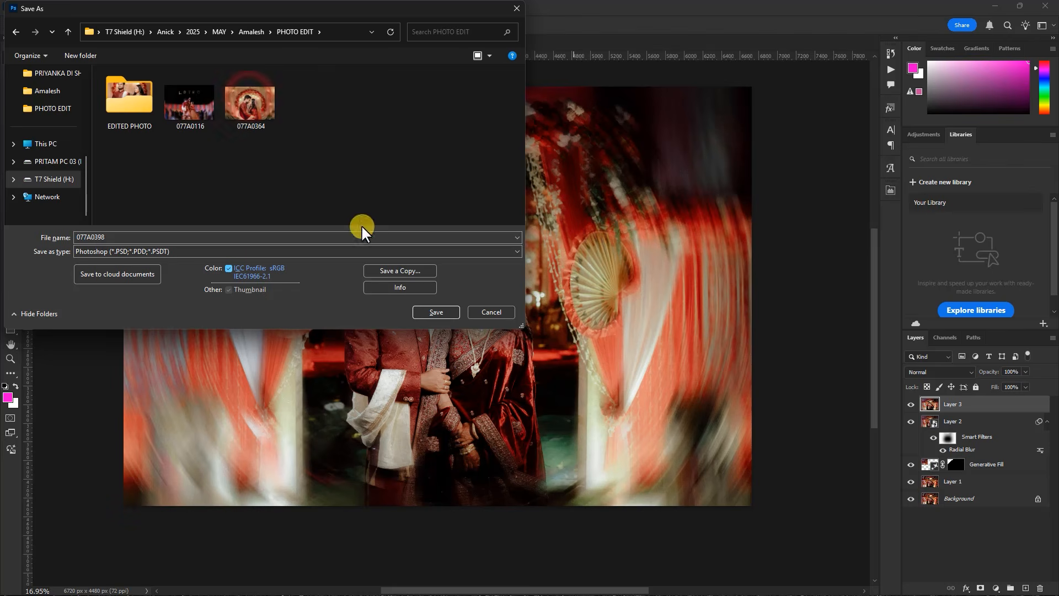
{"action": "left_click", "coordinate": [423, 311]}
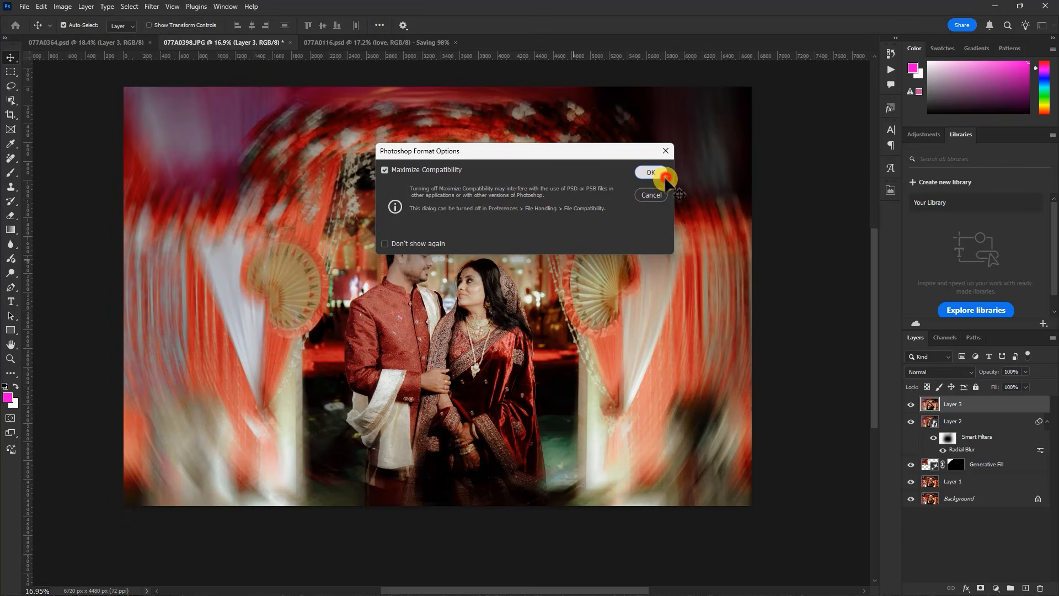
{"action": "left_click", "coordinate": [666, 176]}
{"action": "left_click", "coordinate": [372, 44]}
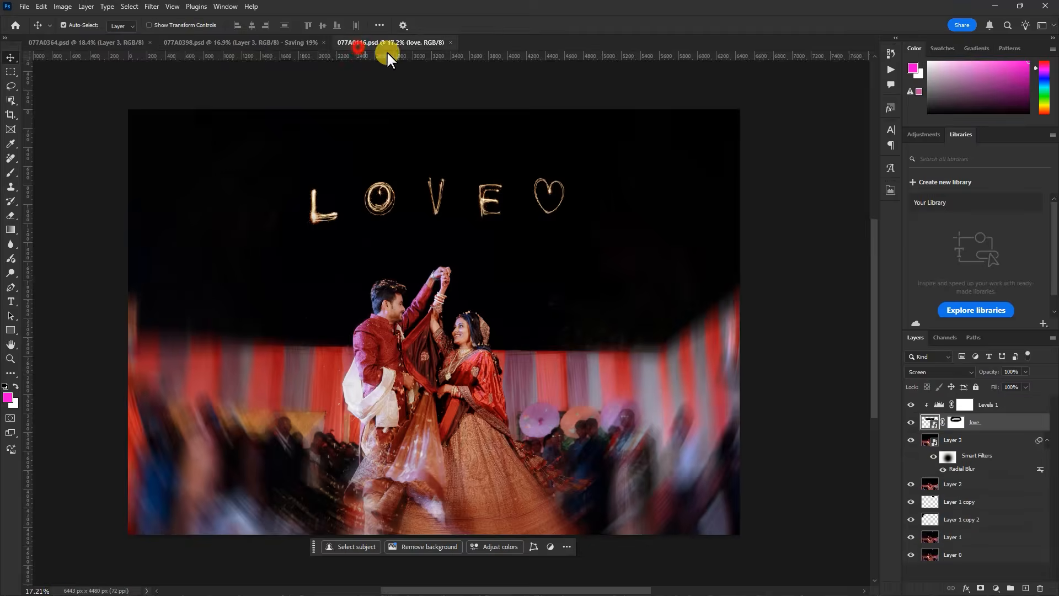
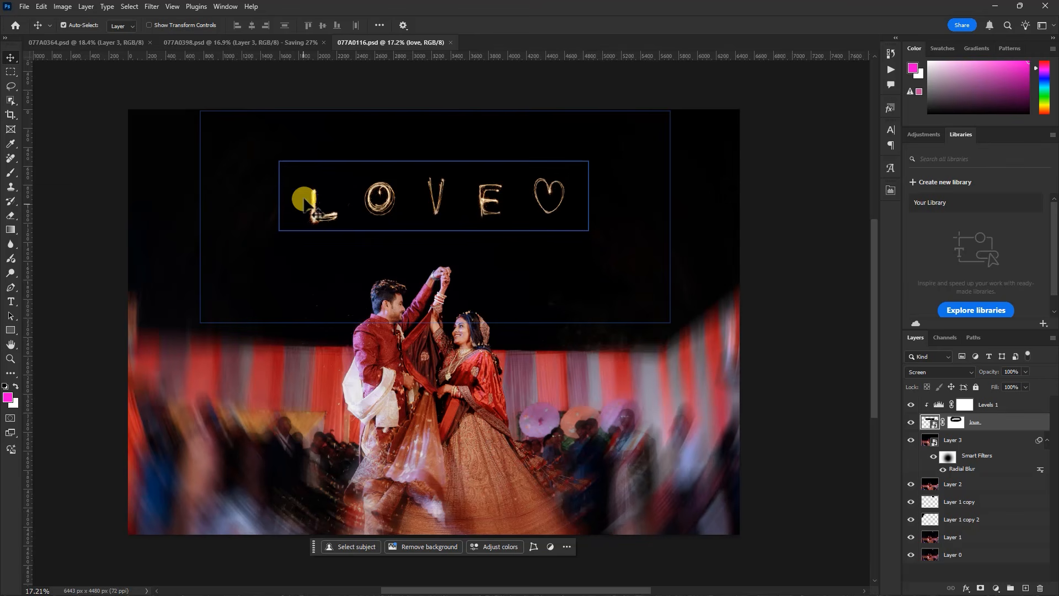
Create a portrait document of 1380 × 1920 pixels at 300 pixels/inch, starting from the HDTV 1080p preset
{"action": "left_click", "coordinate": [24, 7]}
{"action": "left_click", "coordinate": [28, 17]}
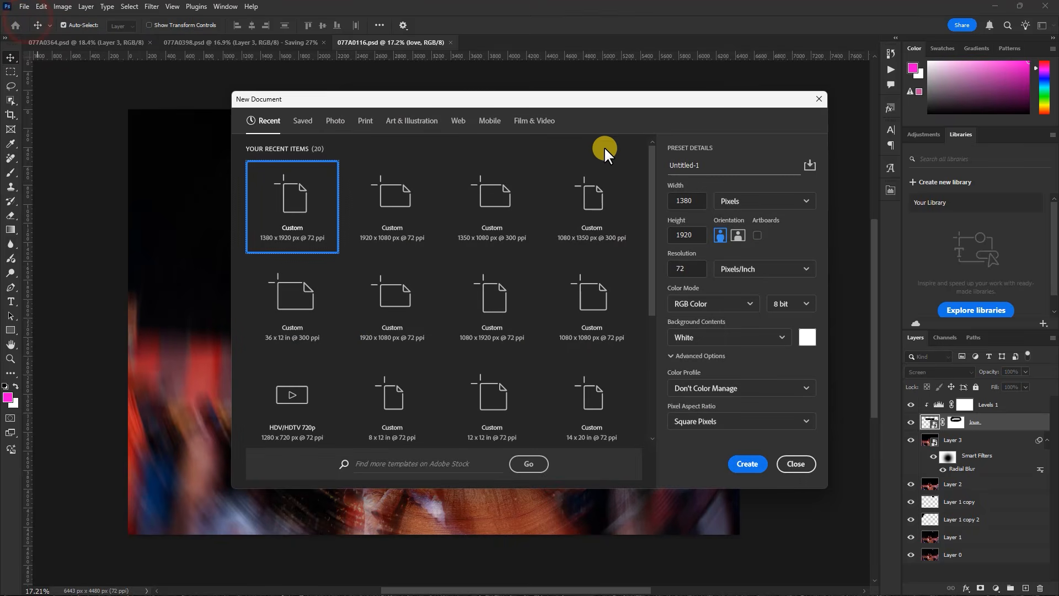
{"action": "left_click", "coordinate": [534, 121]}
{"action": "left_click", "coordinate": [283, 216]}
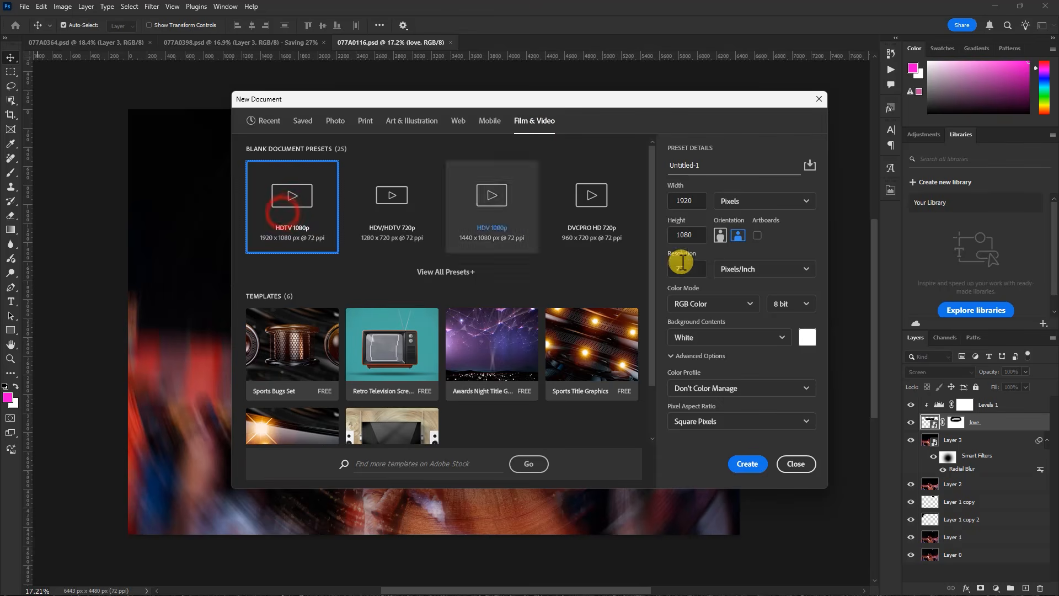
{"action": "double_click", "coordinate": [695, 201]}
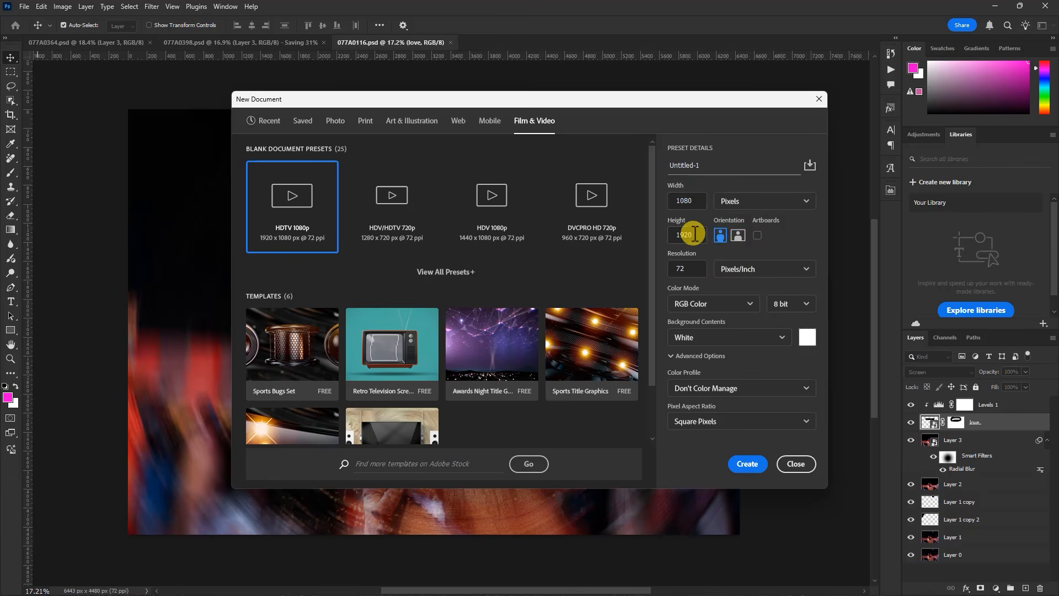
{"action": "type", "text": "1380"}
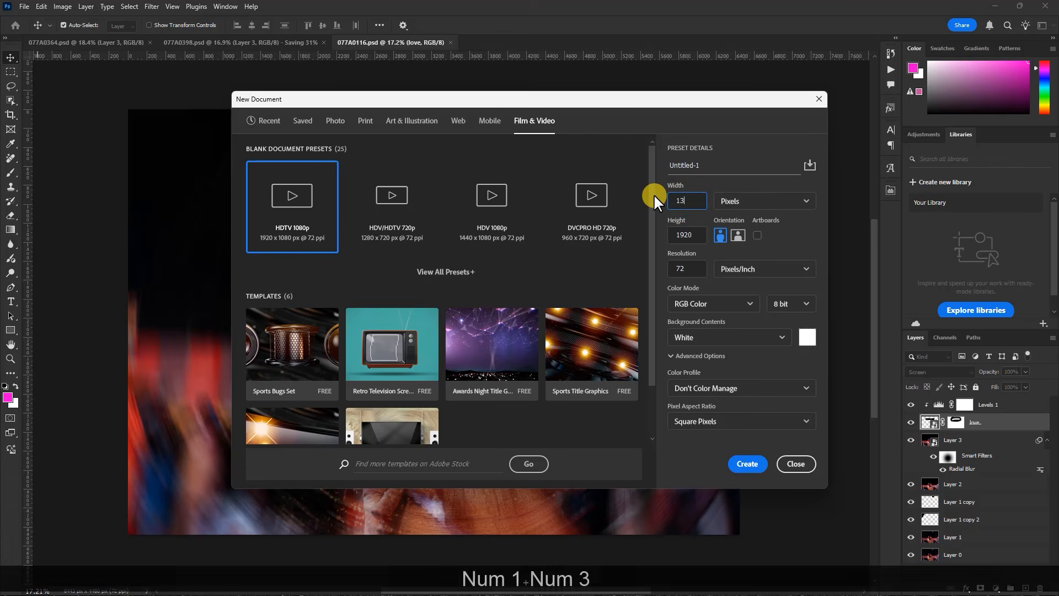
{"action": "left_click", "coordinate": [672, 268]}
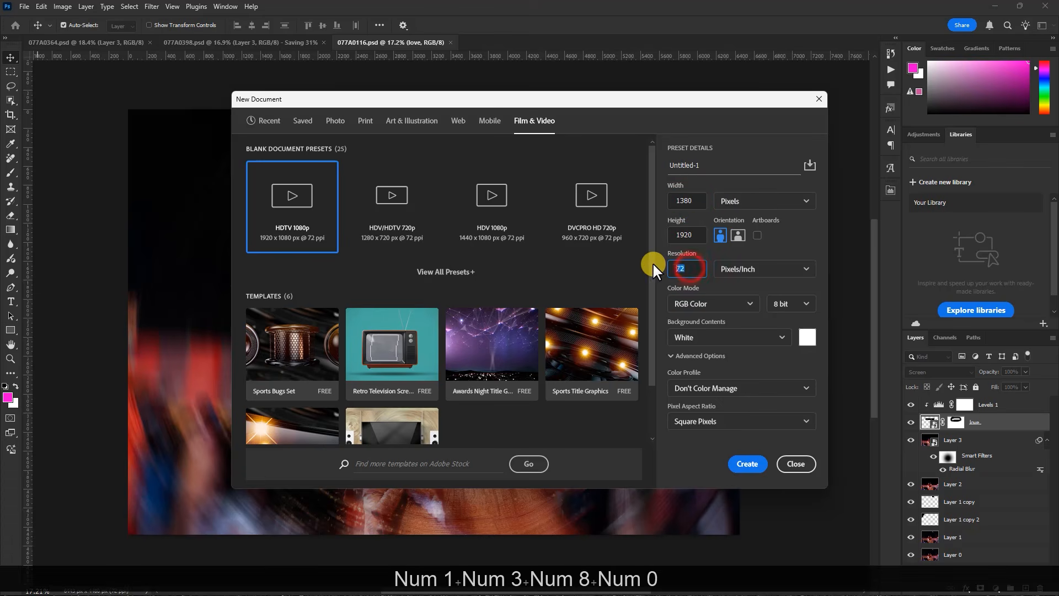
{"action": "type", "text": "300"}
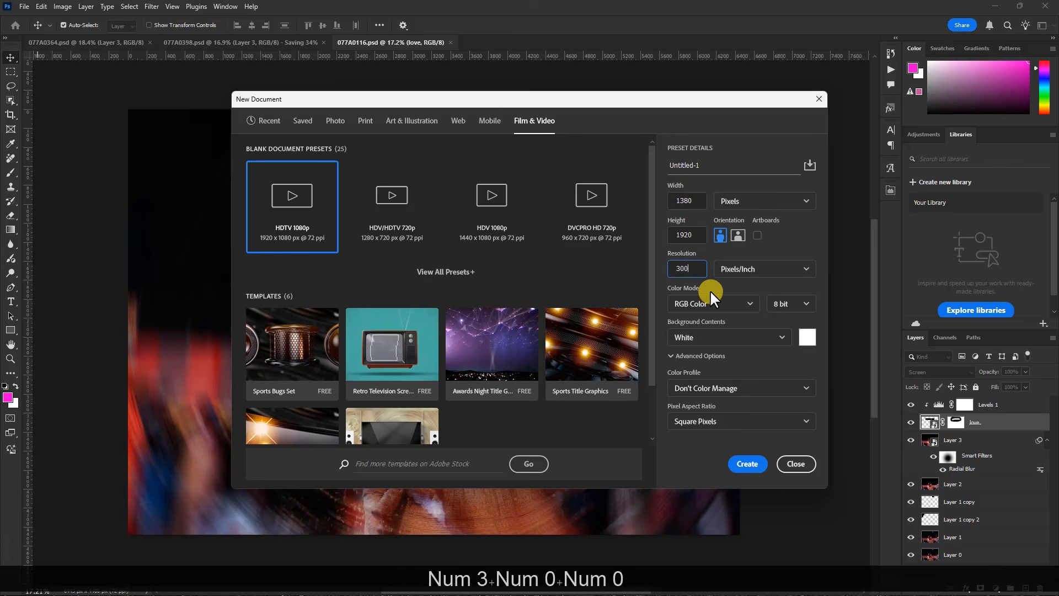
{"action": "left_click", "coordinate": [747, 463]}
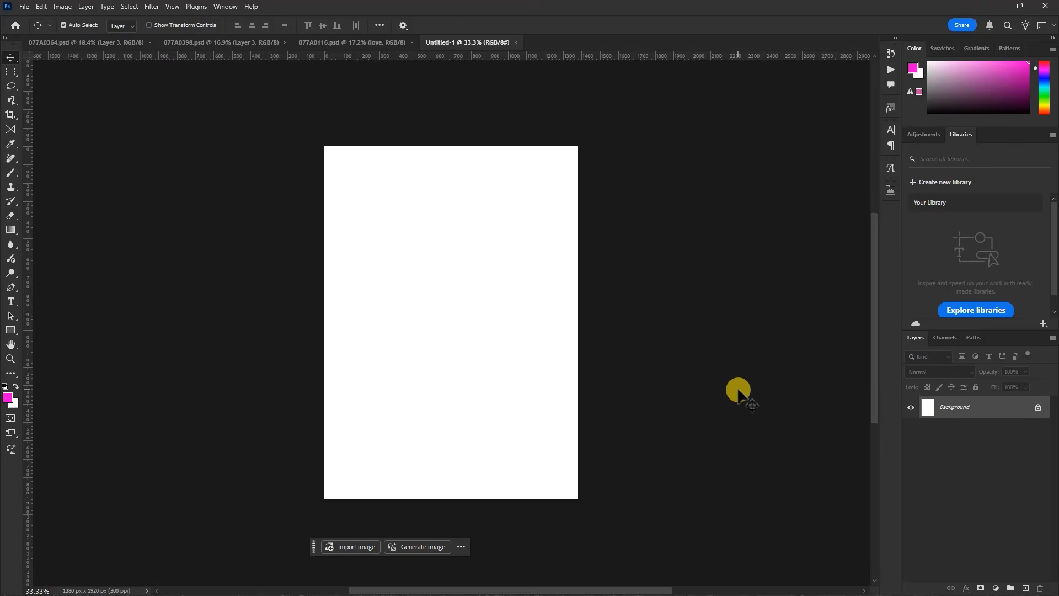
Add a solid color fill layer in dark purple 291125 to the blank document
{"action": "left_click", "coordinate": [996, 589]}
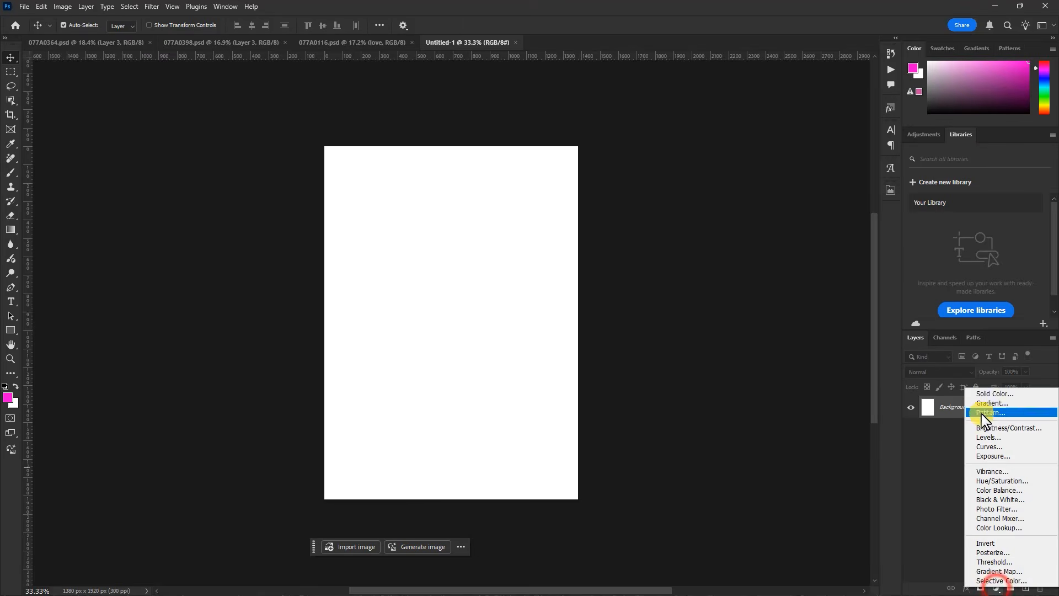
{"action": "left_click", "coordinate": [988, 387]}
{"action": "mouse_move", "coordinate": [827, 288]}
{"action": "left_mouse_down"}
{"action": "mouse_move", "coordinate": [783, 305]}
{"action": "mouse_move", "coordinate": [796, 291]}
{"action": "left_mouse_up"}
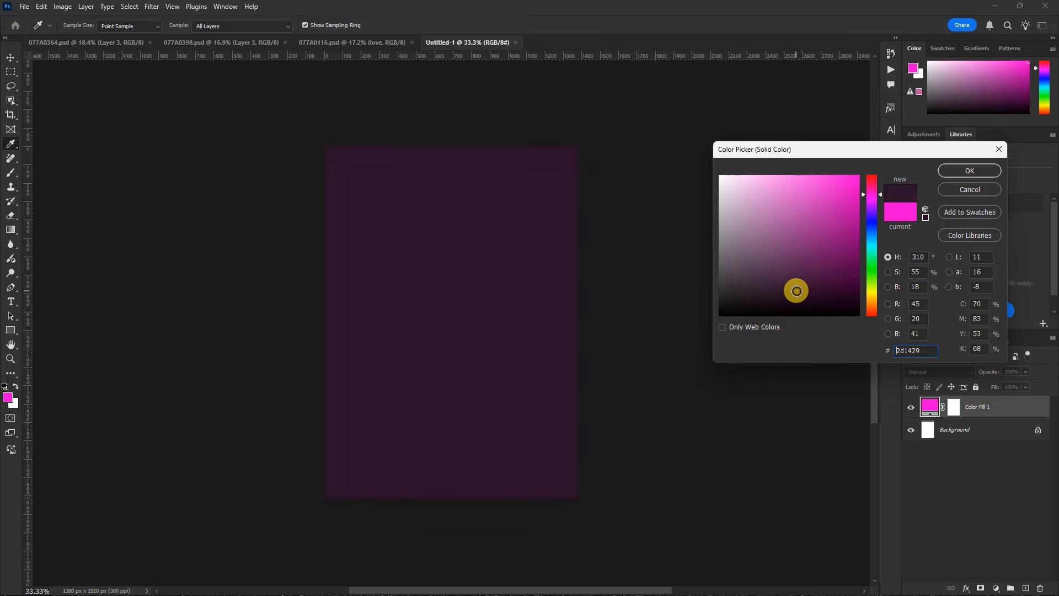
{"action": "left_click", "coordinate": [956, 170]}
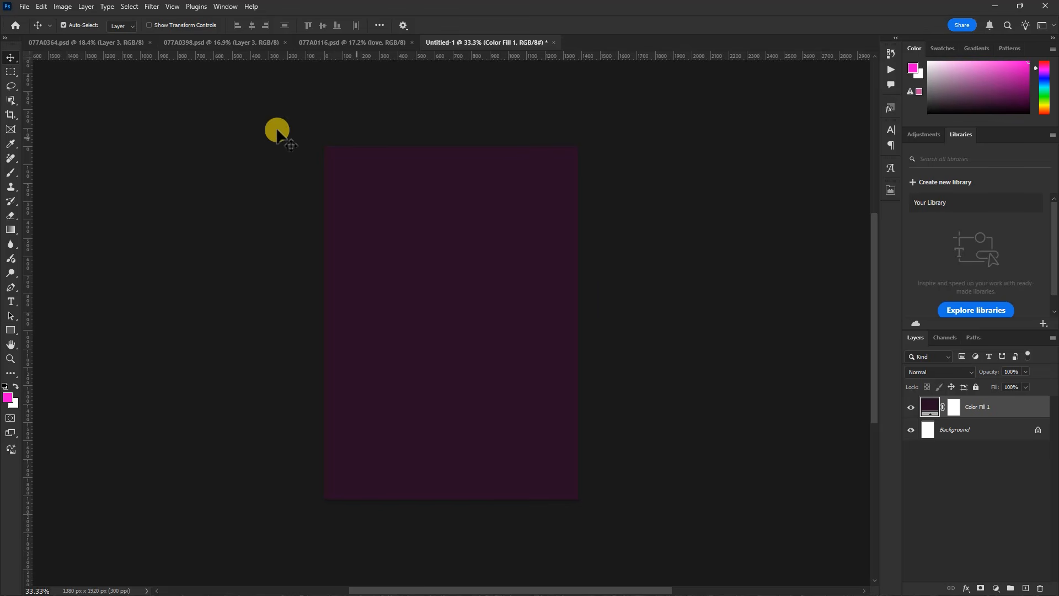
{"action": "left_click", "coordinate": [87, 46]}
{"action": "left_click", "coordinate": [24, 6]}
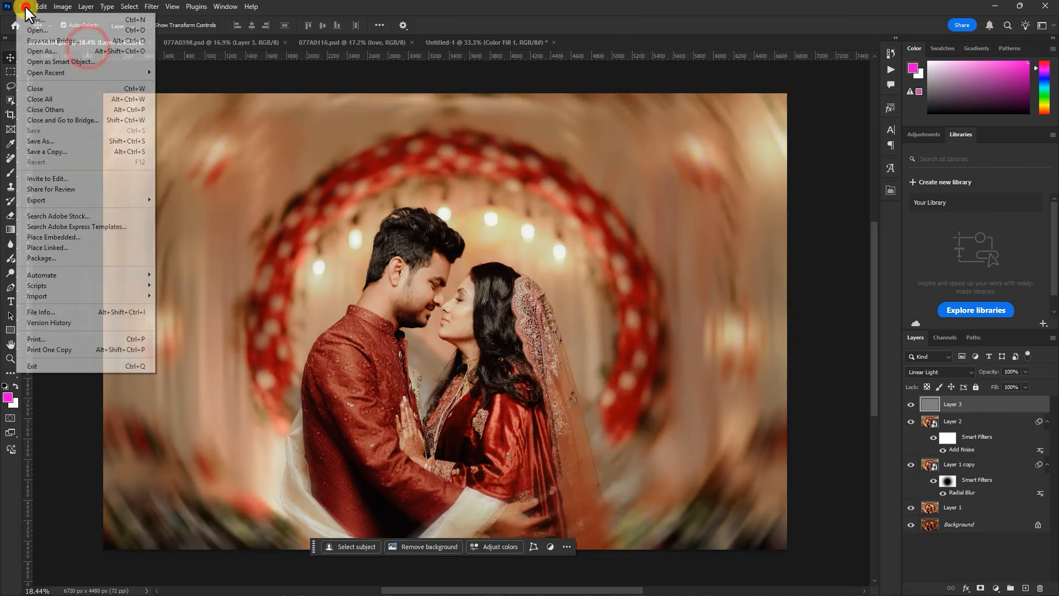
{"action": "mouse_move", "coordinate": [61, 198]}
{"action": "left_click", "coordinate": [188, 210]}
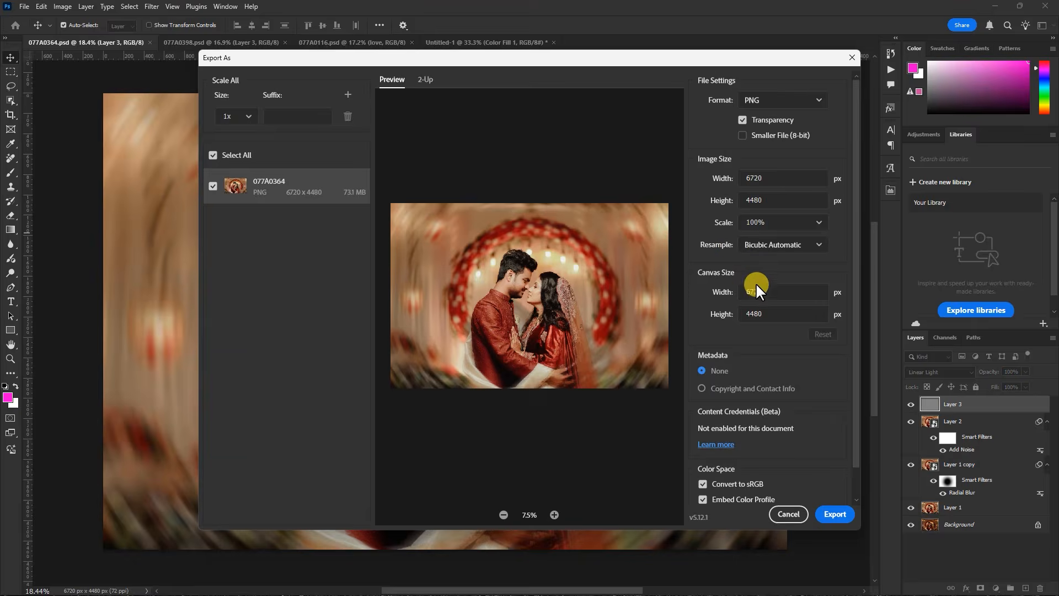
{"action": "left_click", "coordinate": [790, 515]}
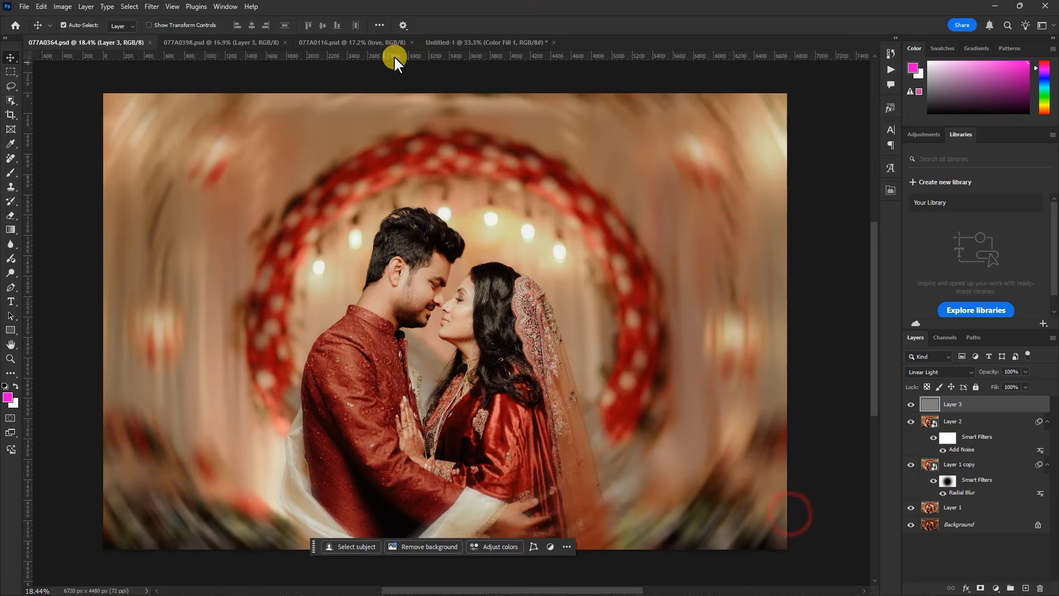
Close the untitled purple document without saving it
{"action": "left_click", "coordinate": [464, 43]}
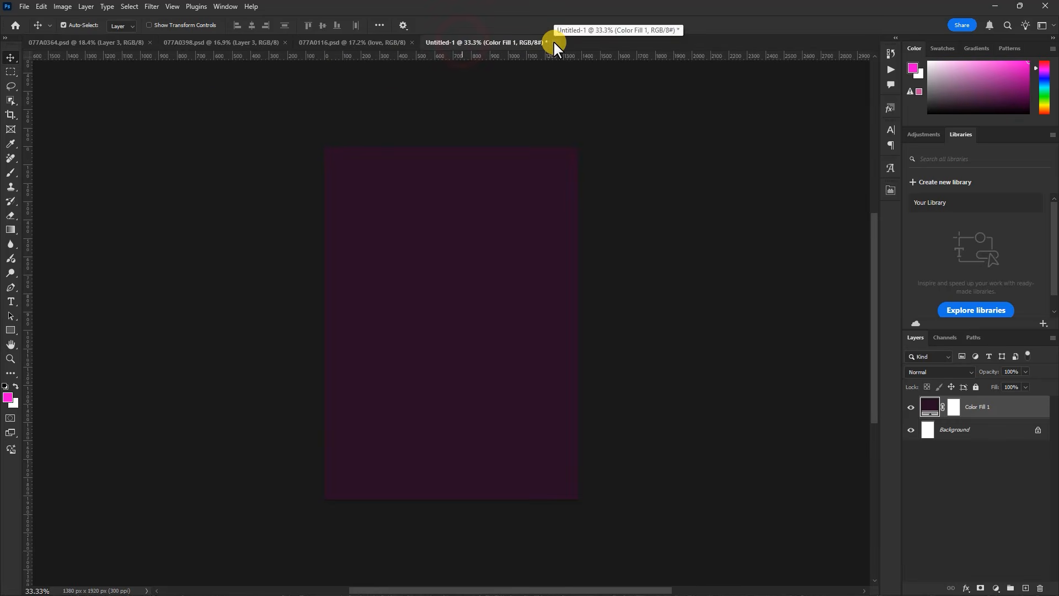
{"action": "left_click", "coordinate": [554, 43]}
{"action": "left_click", "coordinate": [525, 225]}
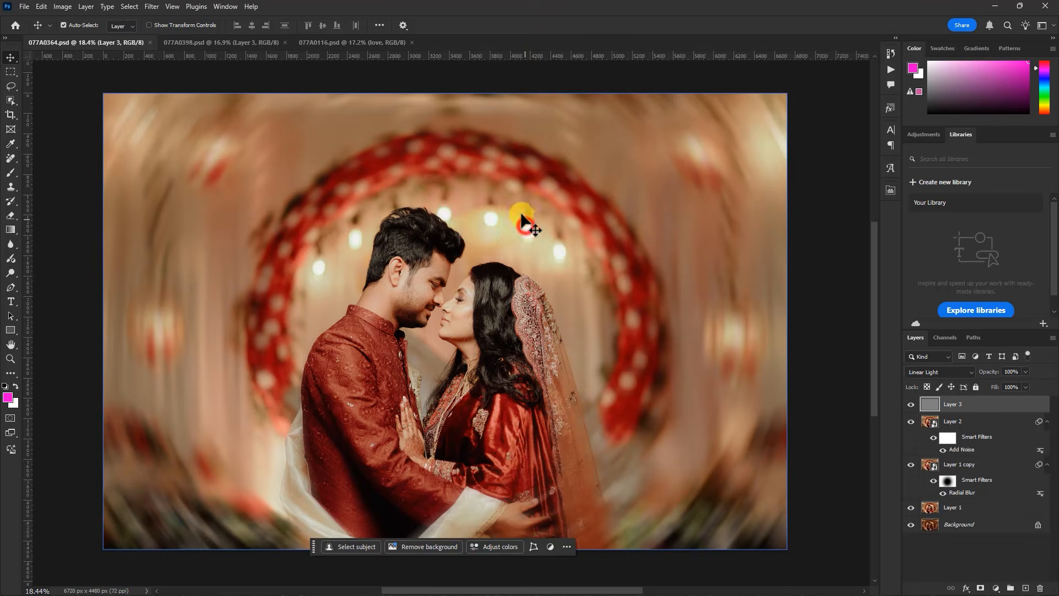
Run the Image Processor script on the open images, saving JPEGs at quality 12 with sRGB conversion in the same location
{"action": "left_click", "coordinate": [206, 43]}
{"action": "left_click", "coordinate": [320, 43]}
{"action": "left_click", "coordinate": [113, 43]}
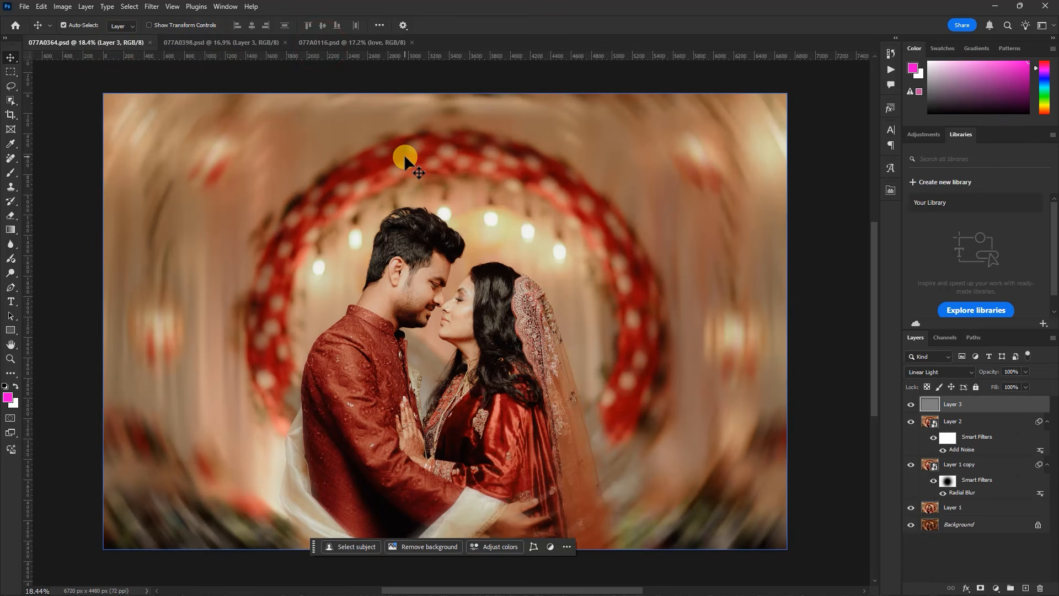
{"action": "left_click", "coordinate": [25, 6]}
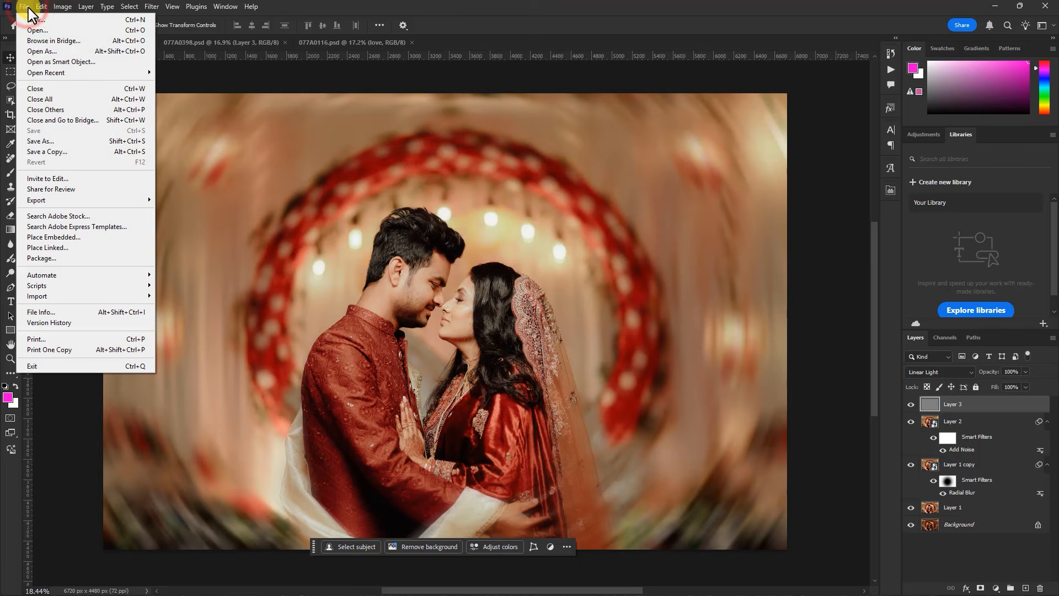
{"action": "left_click", "coordinate": [64, 285]}
{"action": "left_click", "coordinate": [180, 286]}
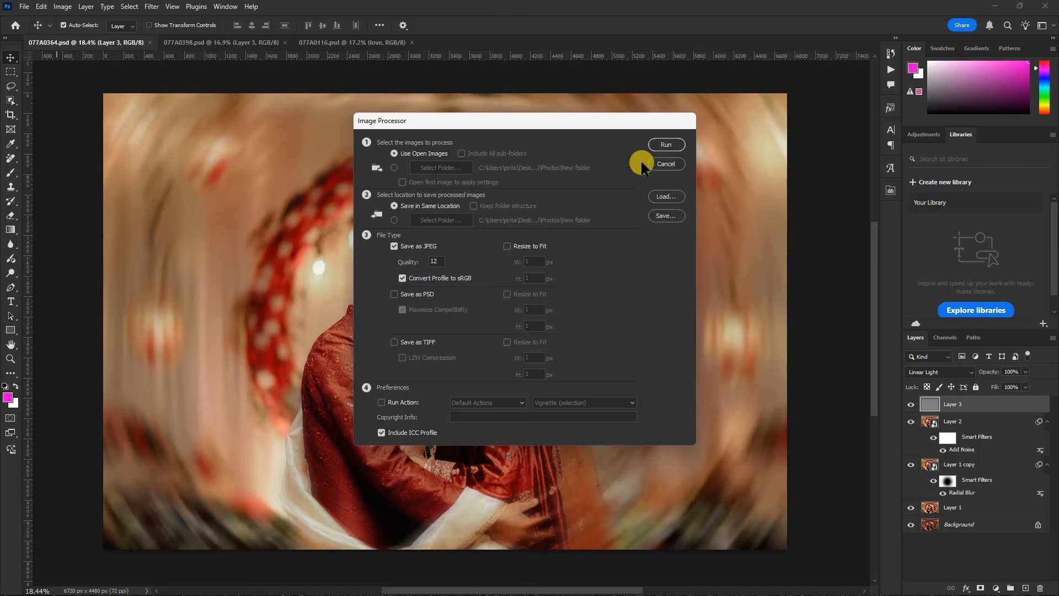
{"action": "left_click", "coordinate": [667, 145]}
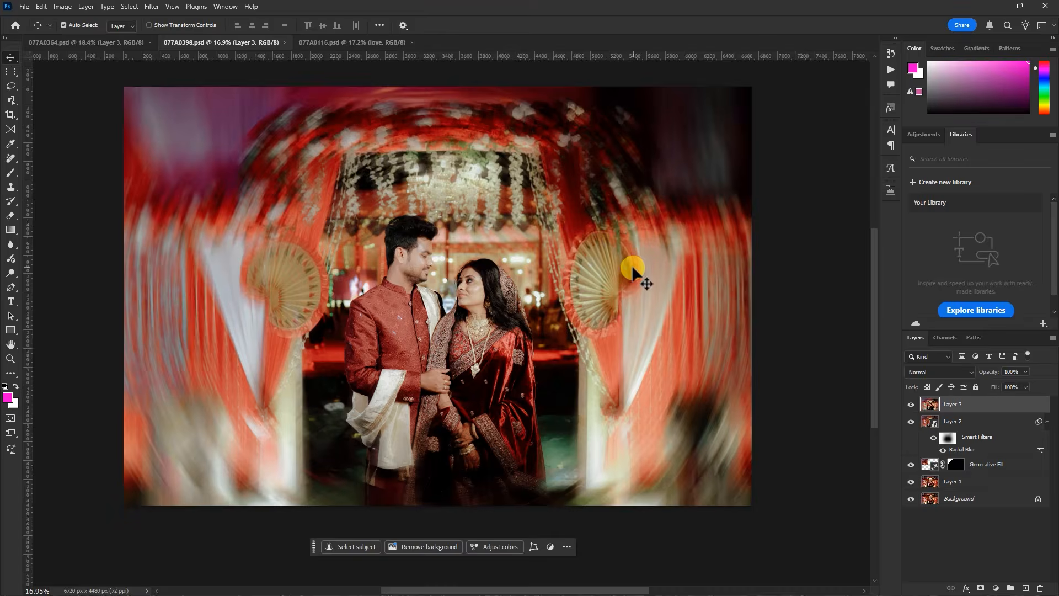
Switch to File Explorer and check the exported photos in the JPEG folder and the pictures in the EDITED PHOTO folder
{"action": "left_click", "coordinate": [994, 6]}
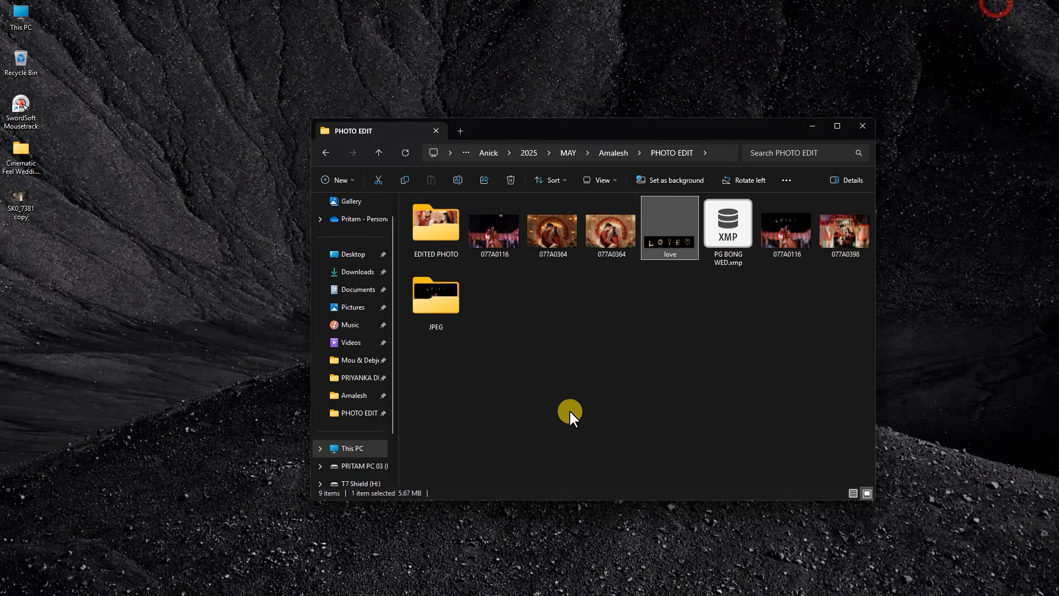
{"action": "left_click", "coordinate": [621, 343]}
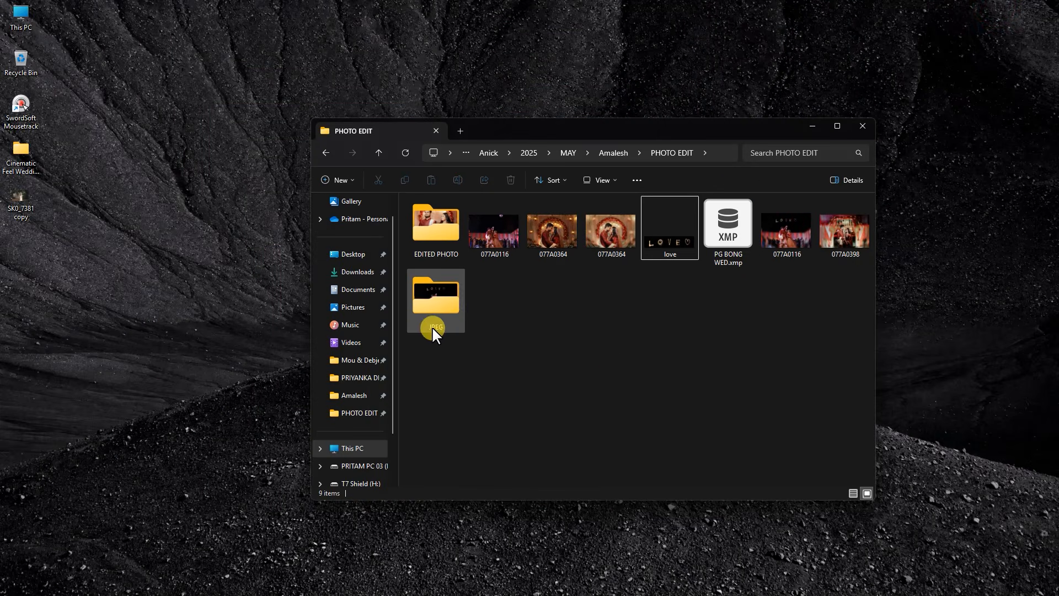
{"action": "double_click", "coordinate": [438, 310]}
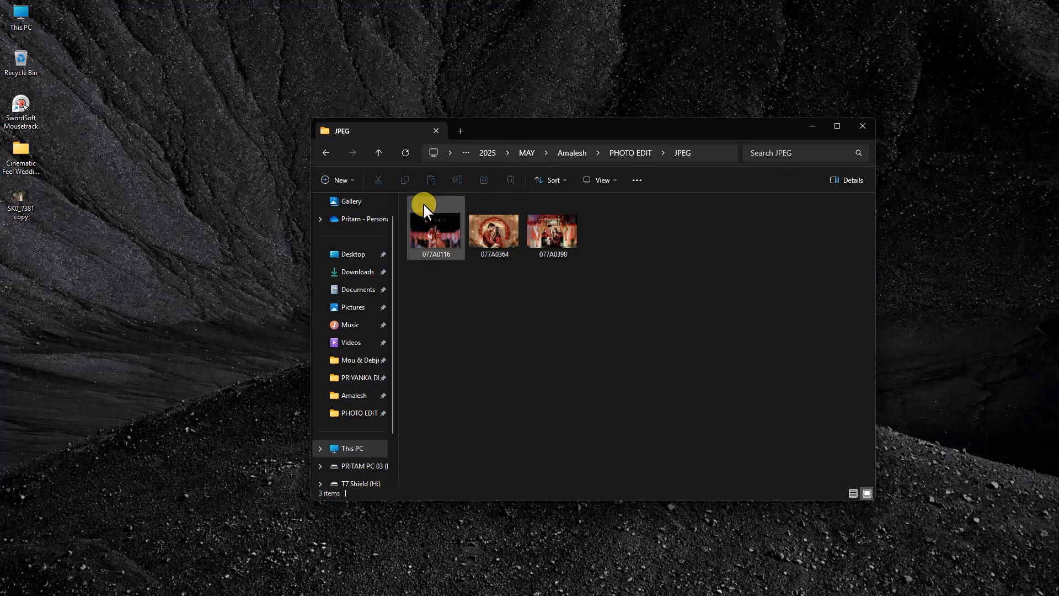
{"action": "left_click", "coordinate": [379, 155]}
{"action": "double_click", "coordinate": [436, 234]}
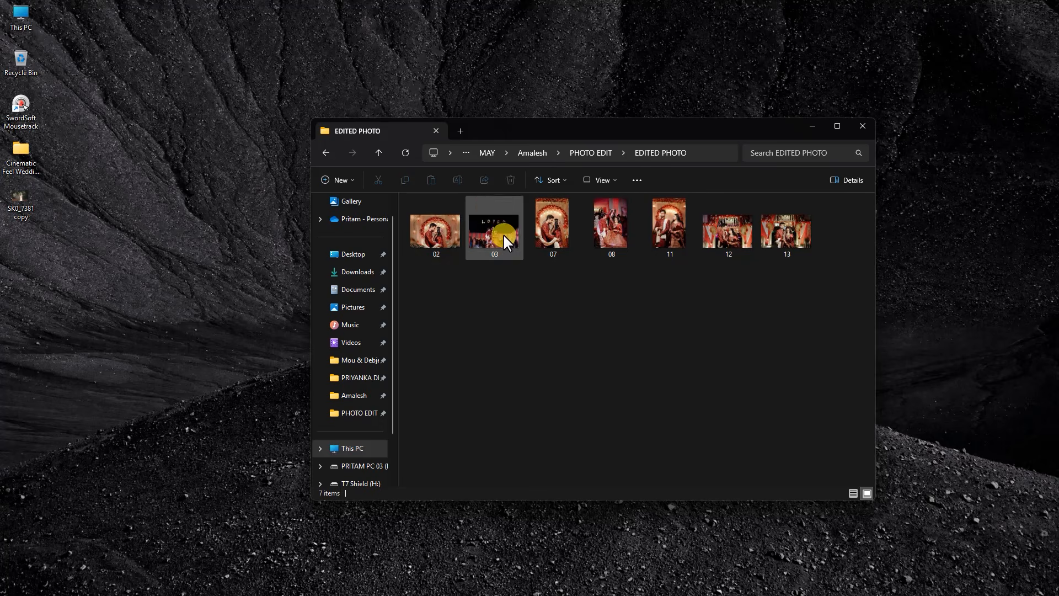
Switch back to Photoshop and create a 1380 × 1920 pixel document at 300 pixels/inch with a black 000000 background
{"action": "mouse_move", "coordinate": [601, 593]}
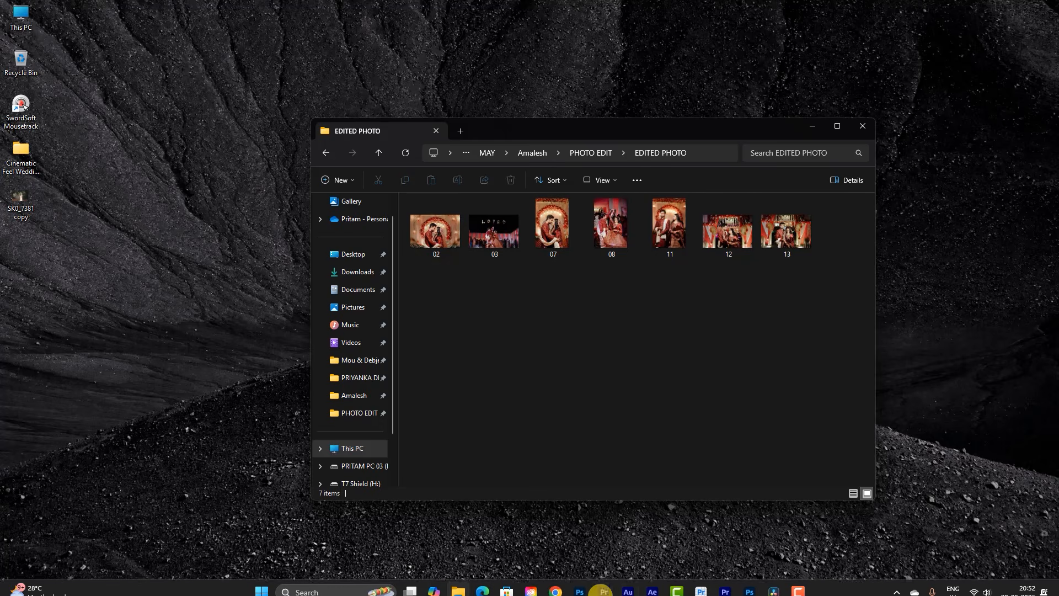
{"action": "left_click", "coordinate": [744, 585]}
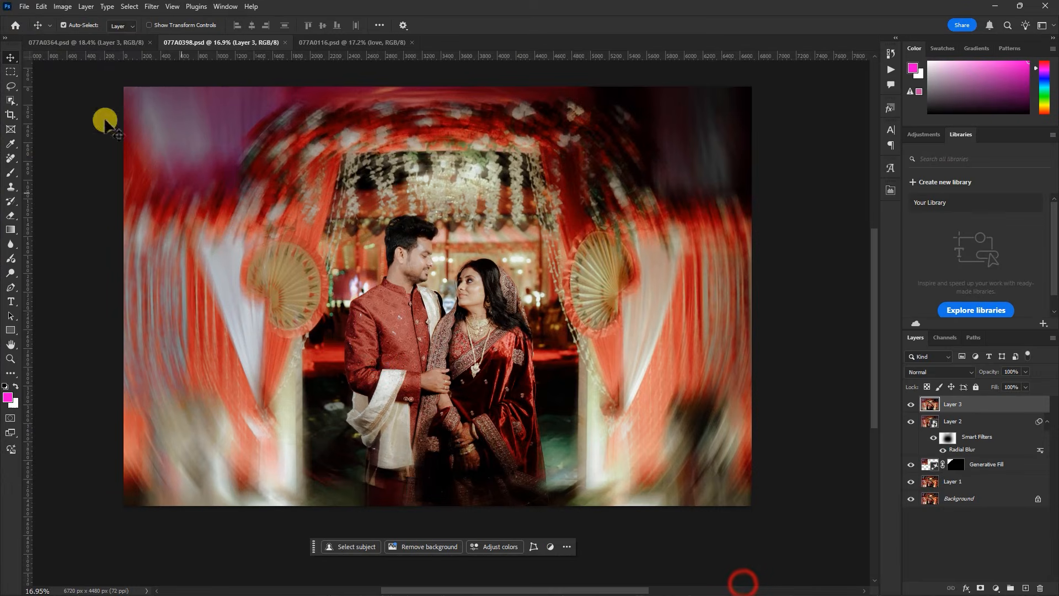
{"action": "left_click", "coordinate": [24, 6]}
{"action": "left_click", "coordinate": [39, 21]}
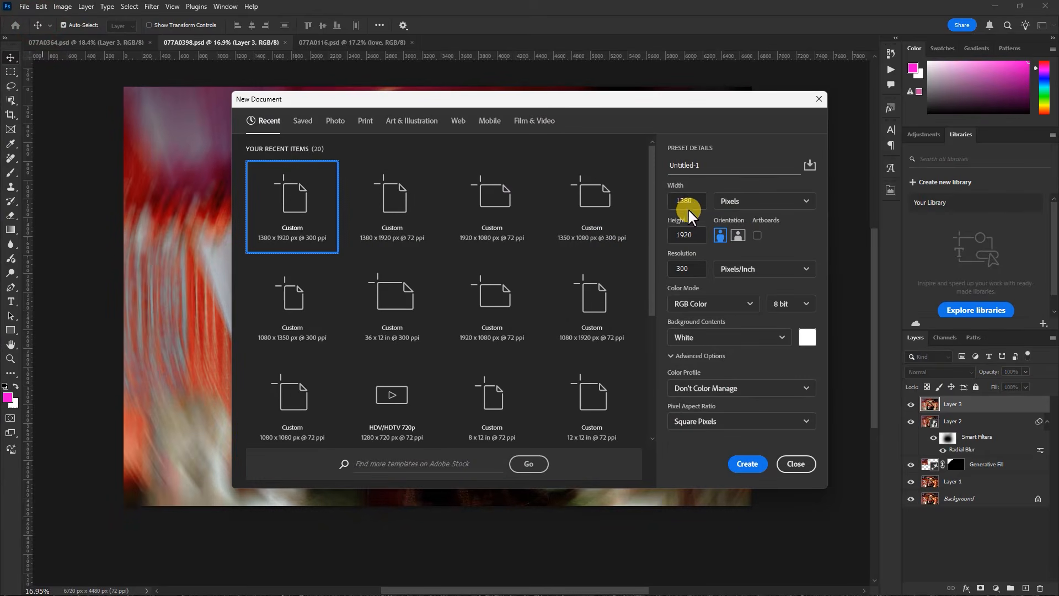
{"action": "left_click", "coordinate": [805, 342]}
{"action": "left_click_drag", "start_coordinate": [780, 301], "coordinate": [662, 334]}
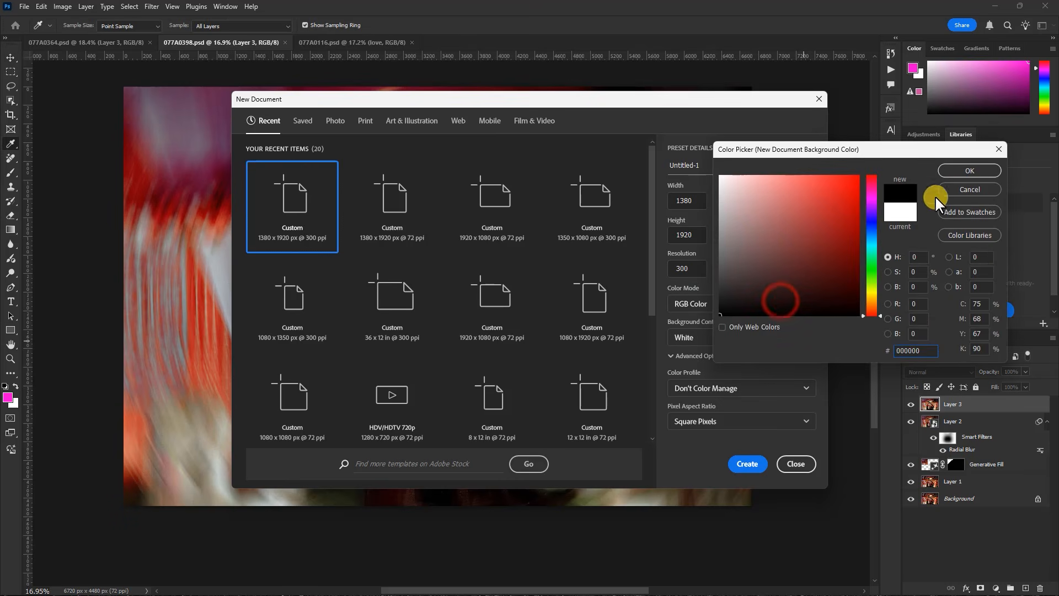
{"action": "left_click", "coordinate": [966, 171]}
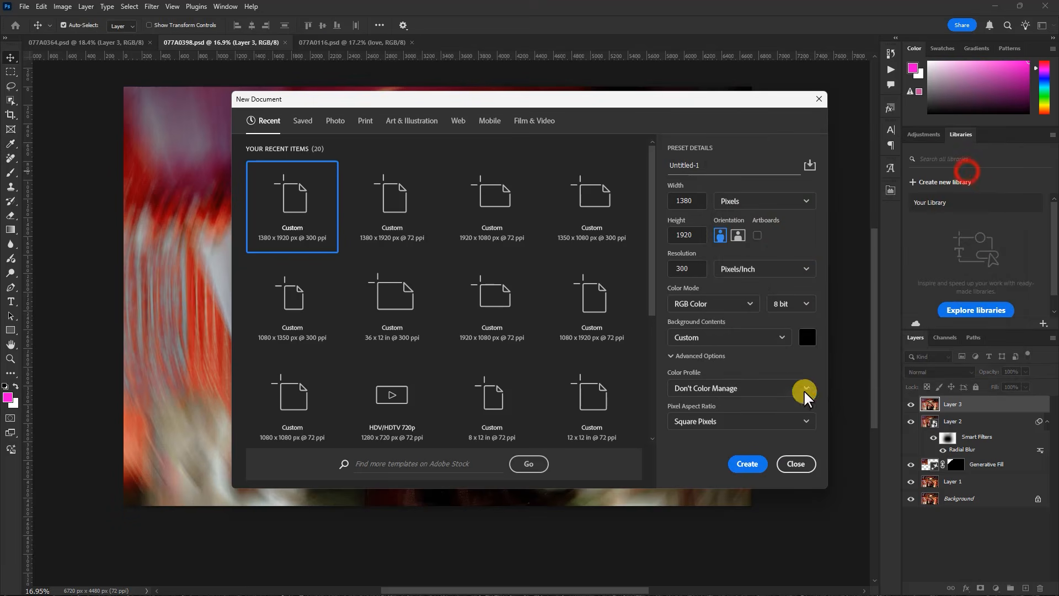
{"action": "left_click", "coordinate": [751, 465]}
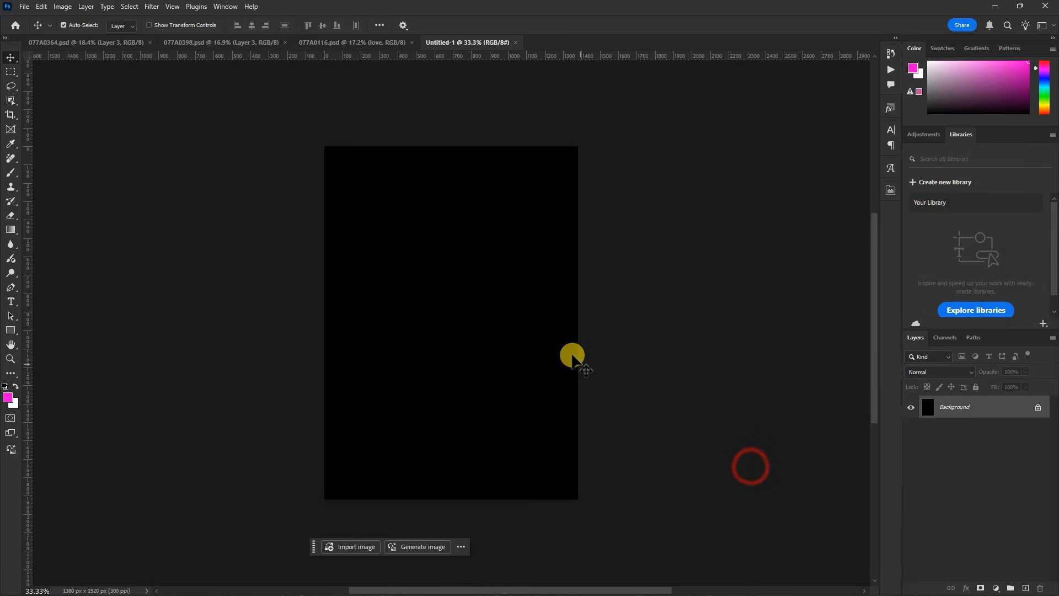
Copy photo 02 from the EDITED PHOTO folder in File Explorer and paste it into the new black document in Photoshop
{"action": "scroll", "coordinate": [458, 391], "scroll_direction": "up", "scroll_amount": 1}
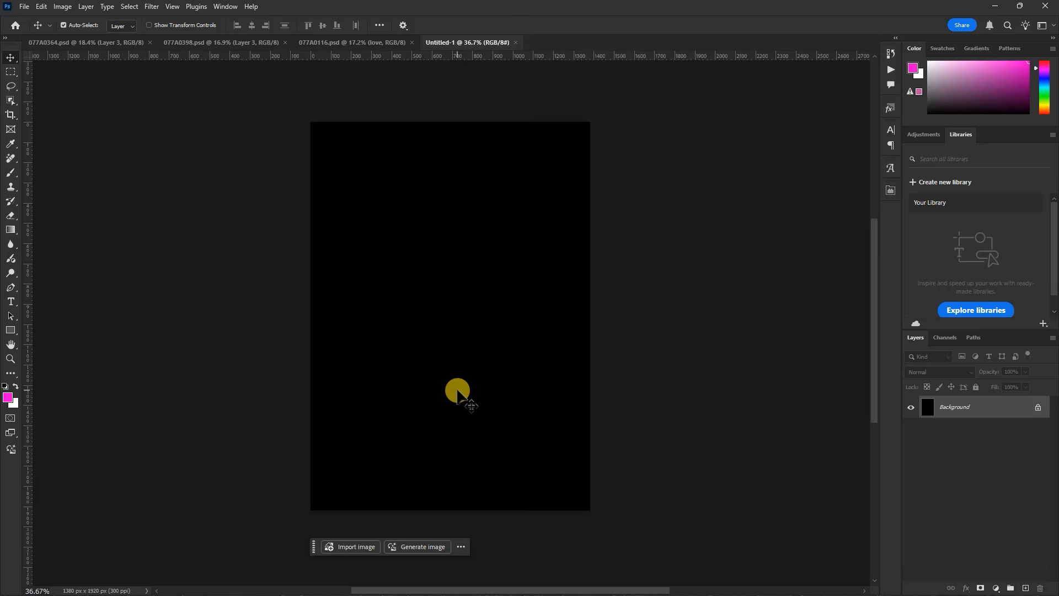
{"action": "left_click", "coordinate": [995, 7]}
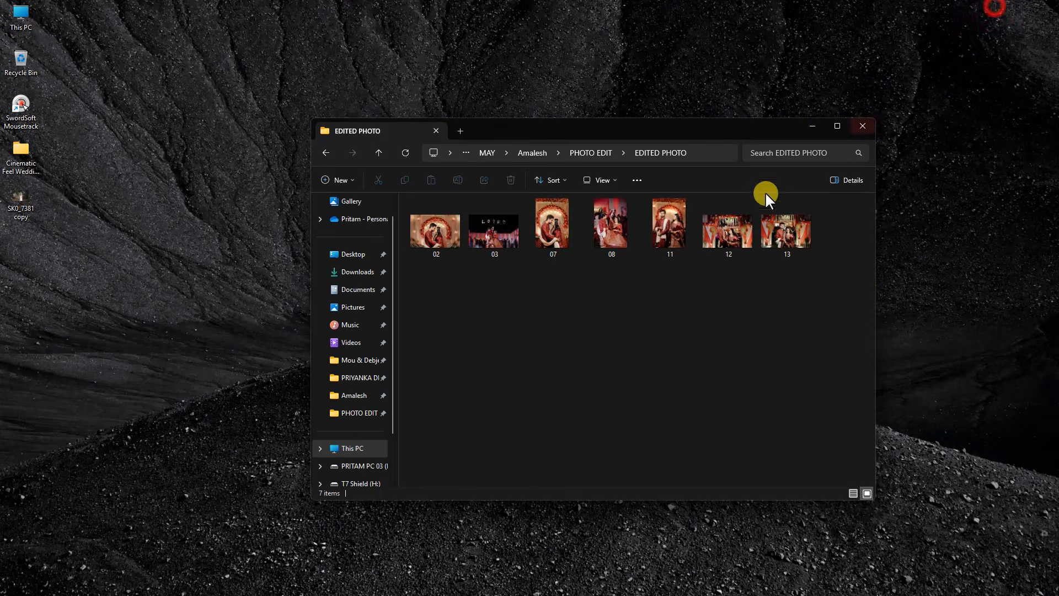
{"action": "left_click", "coordinate": [545, 285]}
{"action": "left_click", "coordinate": [436, 232]}
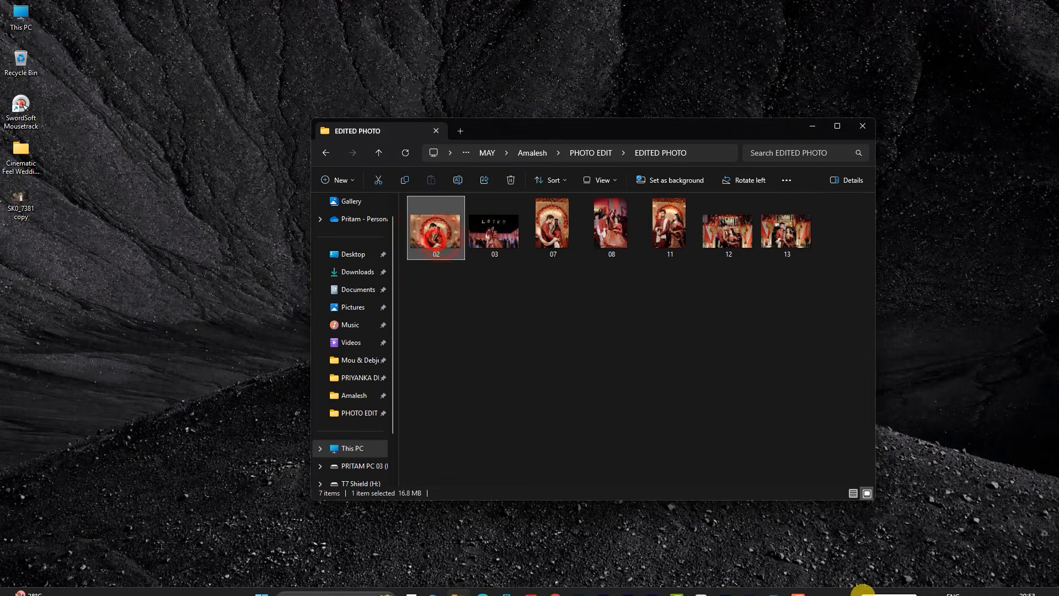
{"action": "left_click", "coordinate": [755, 583]}
{"action": "key", "text": "ctrl+v"}
Scale the placed photo 02 to 21.91% and position it so the blurred area beside the couple fills the canvas
{"action": "scroll", "coordinate": [444, 275], "scroll_direction": "down", "scroll_amount": 5}
{"action": "left_click_drag", "start_coordinate": [374, 346], "coordinate": [2, 560]}
{"action": "left_click_drag", "start_coordinate": [600, 434], "coordinate": [636, 288]}
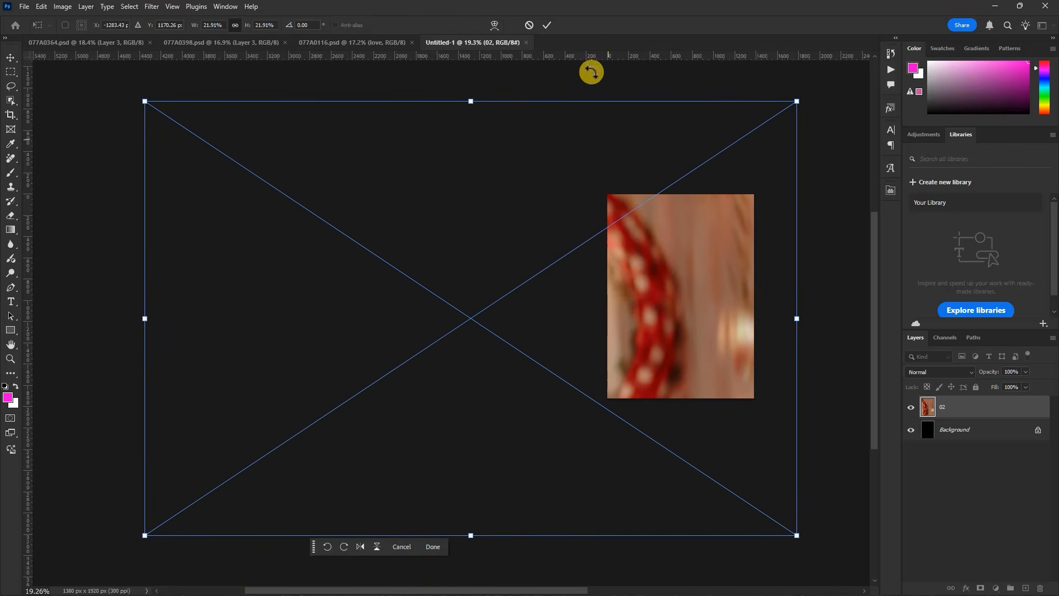
{"action": "left_click", "coordinate": [547, 25]}
Add a Black & White adjustment above photo 02 with Reds set to 17
{"action": "scroll", "coordinate": [734, 291], "scroll_direction": "up", "scroll_amount": 4}
{"action": "left_click_drag", "start_coordinate": [735, 291], "coordinate": [539, 300]}
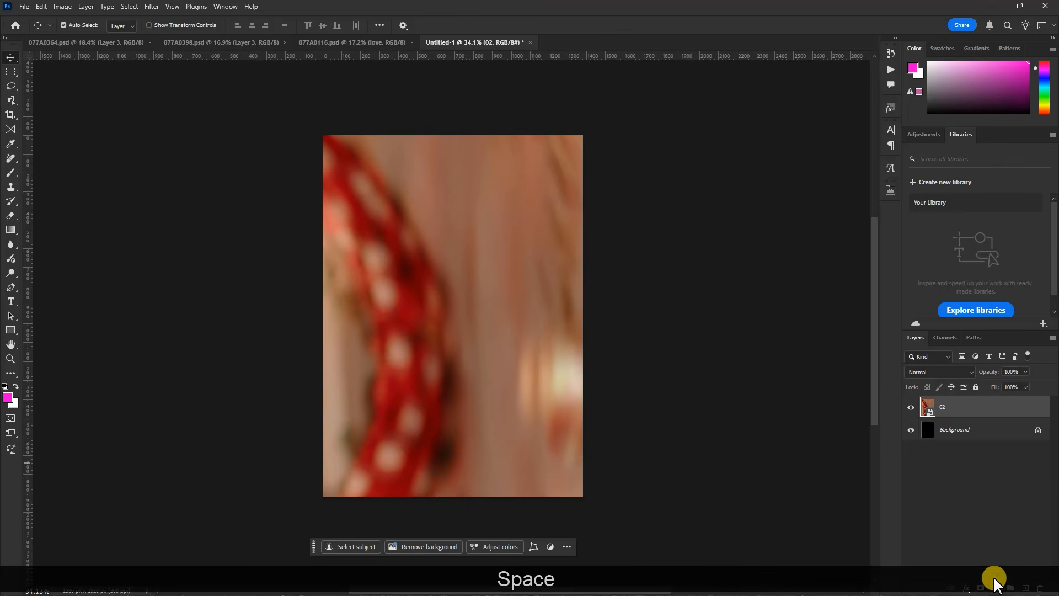
{"action": "left_click", "coordinate": [997, 589]}
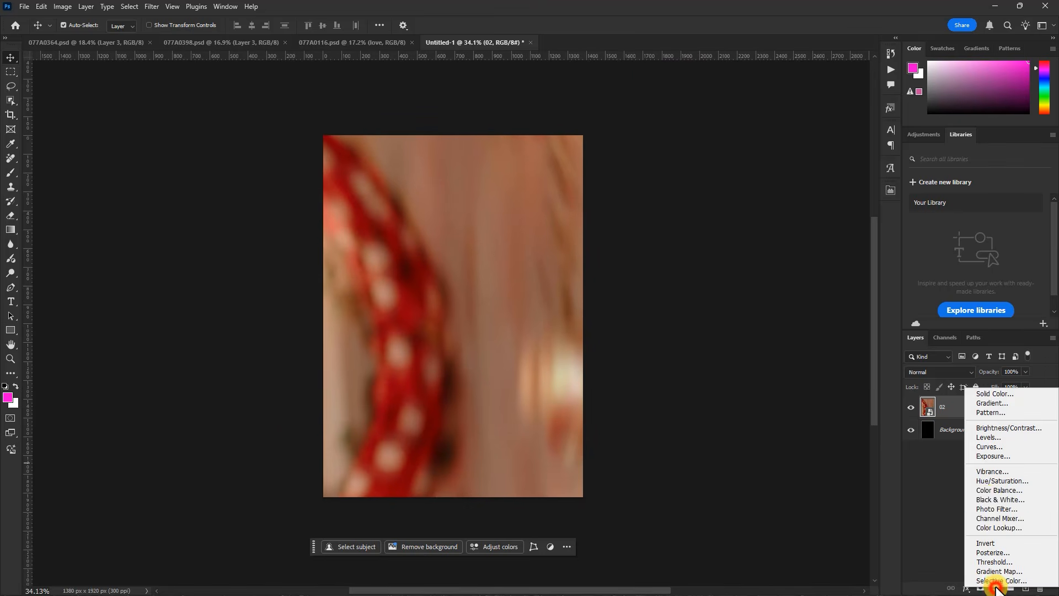
{"action": "left_click", "coordinate": [997, 500]}
{"action": "mouse_move", "coordinate": [790, 263]}
{"action": "left_mouse_down"}
{"action": "mouse_move", "coordinate": [776, 260]}
{"action": "mouse_move", "coordinate": [802, 244]}
{"action": "mouse_move", "coordinate": [789, 266]}
{"action": "left_mouse_up"}
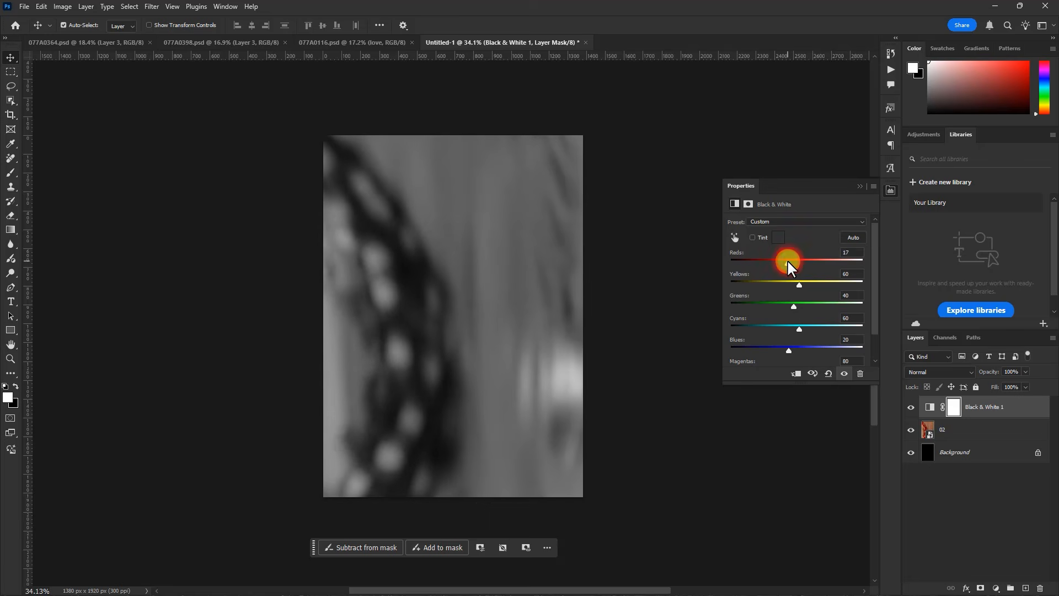
{"action": "left_click", "coordinate": [859, 186]}
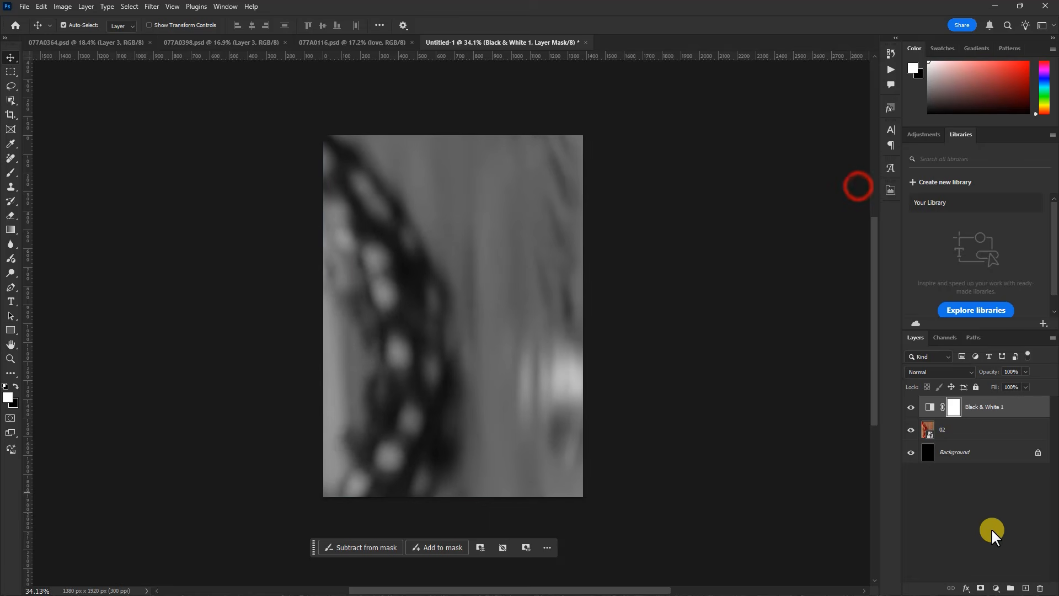
Add a black 000000 Solid Color fill layer above the Black & White adjustment and set its opacity to 40%
{"action": "left_click", "coordinate": [996, 588]}
{"action": "left_click", "coordinate": [988, 390]}
{"action": "left_click_drag", "start_coordinate": [752, 287], "coordinate": [698, 323]}
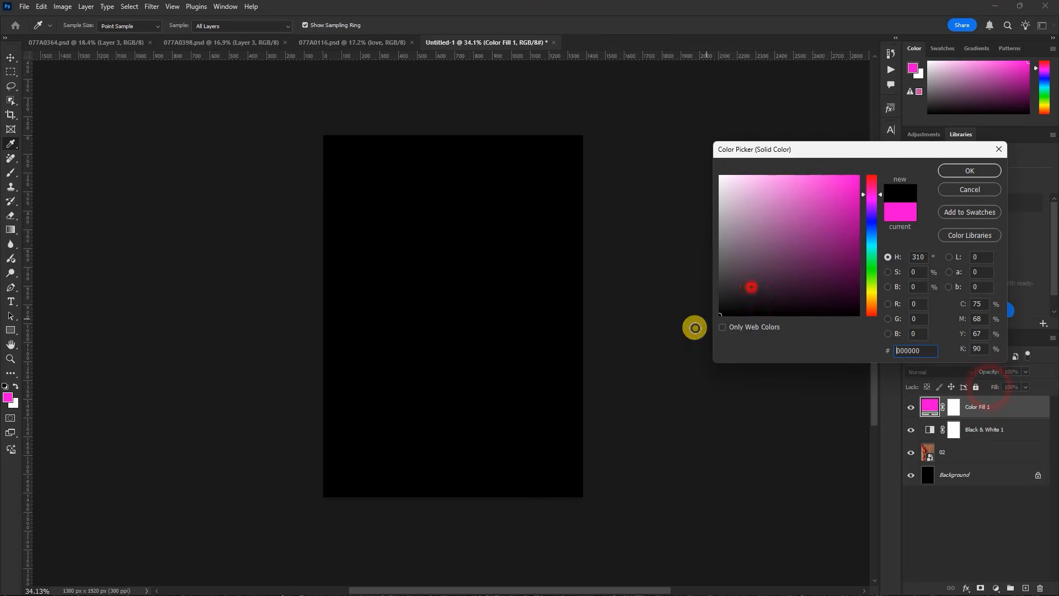
{"action": "left_click", "coordinate": [965, 170]}
{"action": "mouse_move", "coordinate": [992, 373]}
{"action": "left_mouse_down"}
{"action": "mouse_move", "coordinate": [961, 372]}
{"action": "mouse_move", "coordinate": [989, 375]}
{"action": "left_mouse_up"}
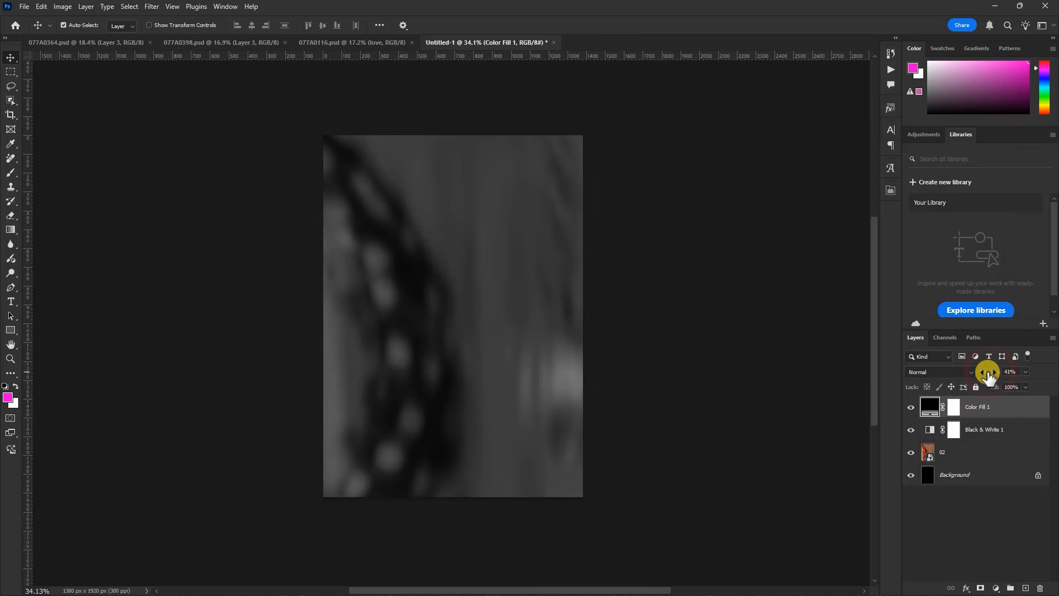
Draw a rectangle shape about 902 × 609 px in the upper middle of the canvas with orange fill and white stroke
{"action": "left_click", "coordinate": [11, 332]}
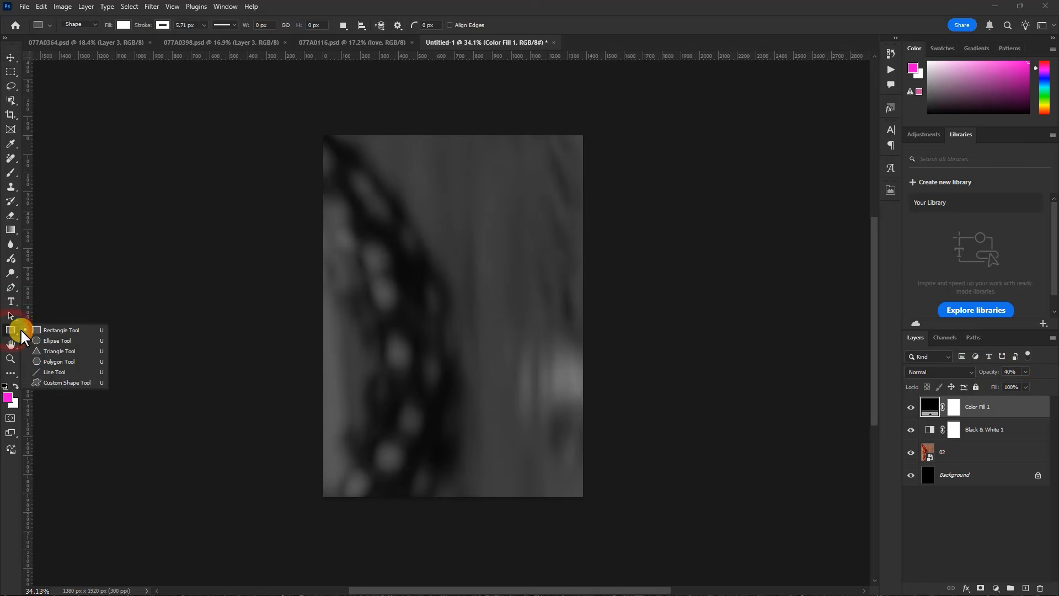
{"action": "left_click", "coordinate": [56, 330]}
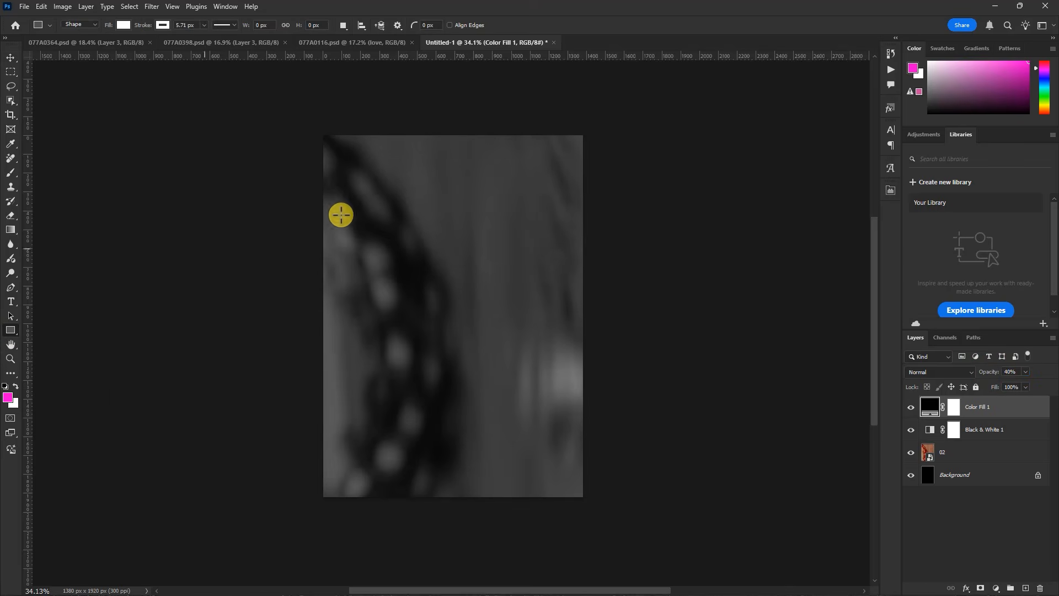
{"action": "left_click", "coordinate": [121, 26]}
{"action": "left_click", "coordinate": [162, 84]}
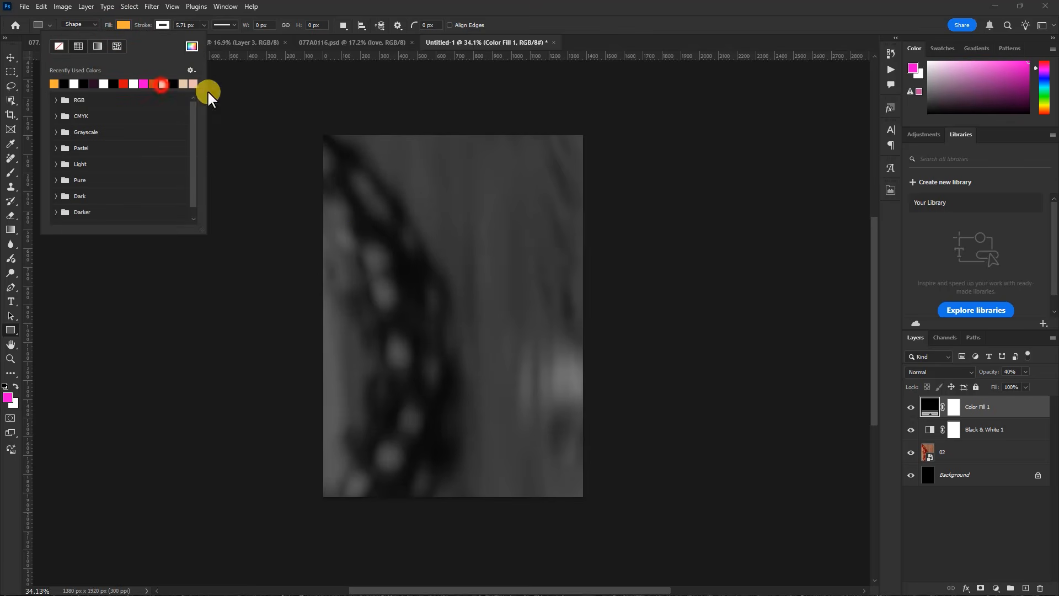
{"action": "left_click", "coordinate": [626, 30]}
{"action": "left_click", "coordinate": [163, 25]}
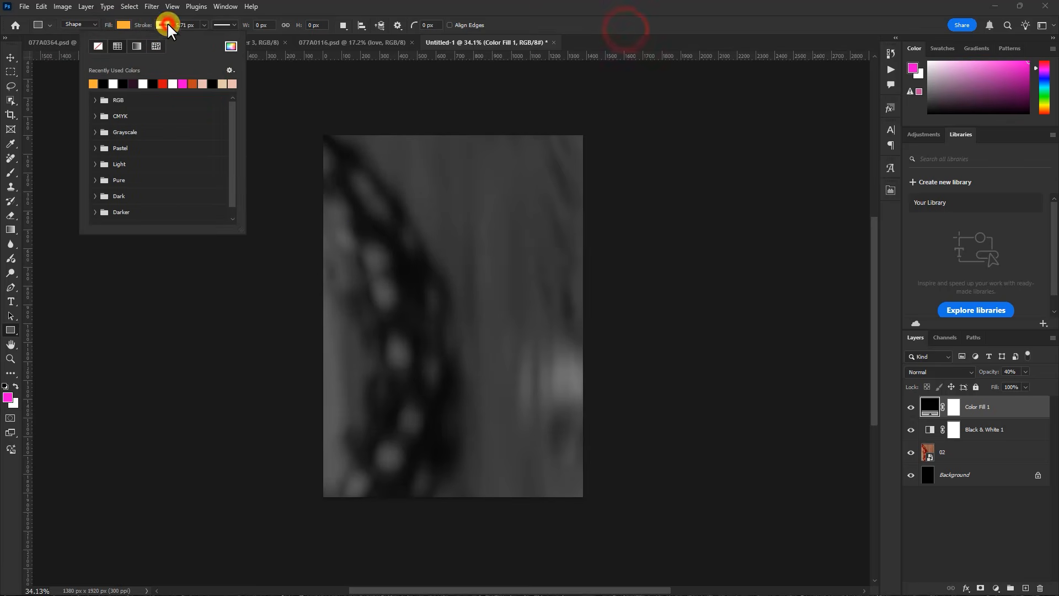
{"action": "left_click", "coordinate": [109, 83]}
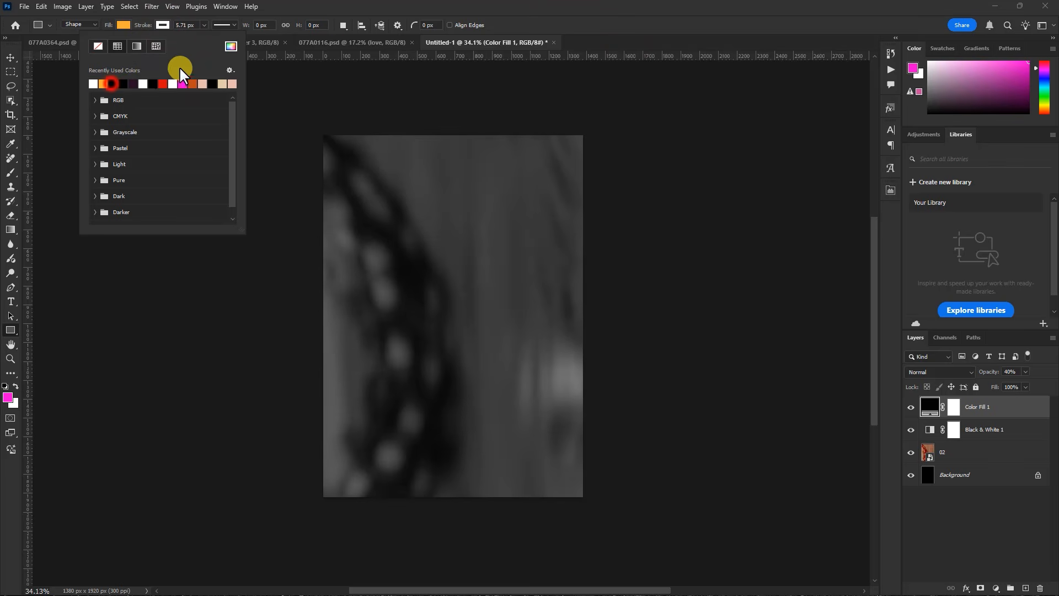
{"action": "left_click", "coordinate": [591, 31]}
{"action": "left_click_drag", "start_coordinate": [375, 215], "coordinate": [544, 330]}
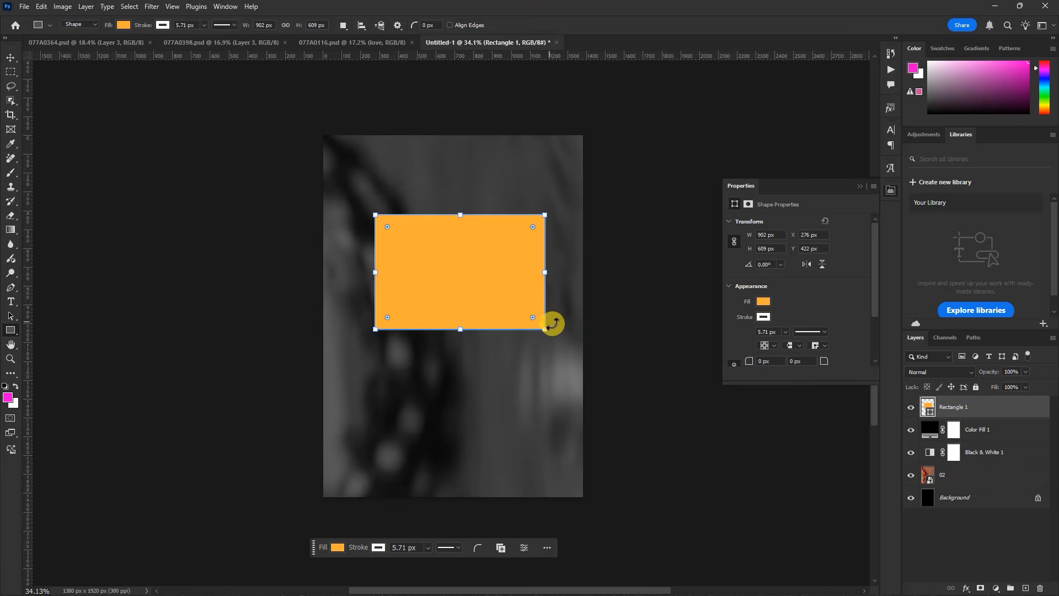
Set the rectangle's stroke width to 4.68 px and change its fill to black
{"action": "left_click", "coordinate": [14, 59]}
{"action": "scroll", "coordinate": [472, 289], "scroll_direction": "up", "scroll_amount": 5}
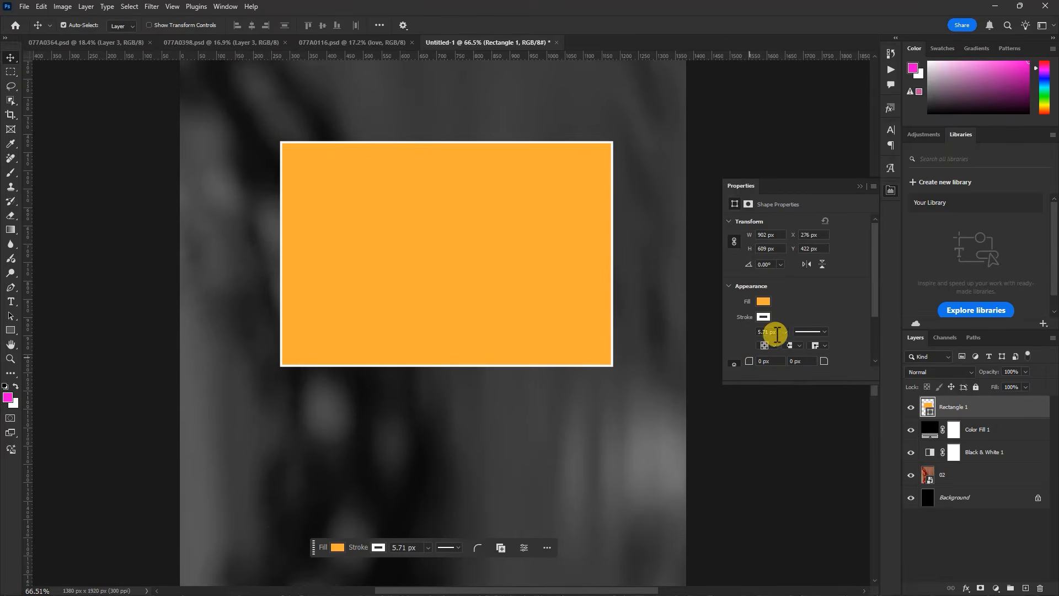
{"action": "left_click_drag", "start_coordinate": [790, 339], "coordinate": [789, 341]}
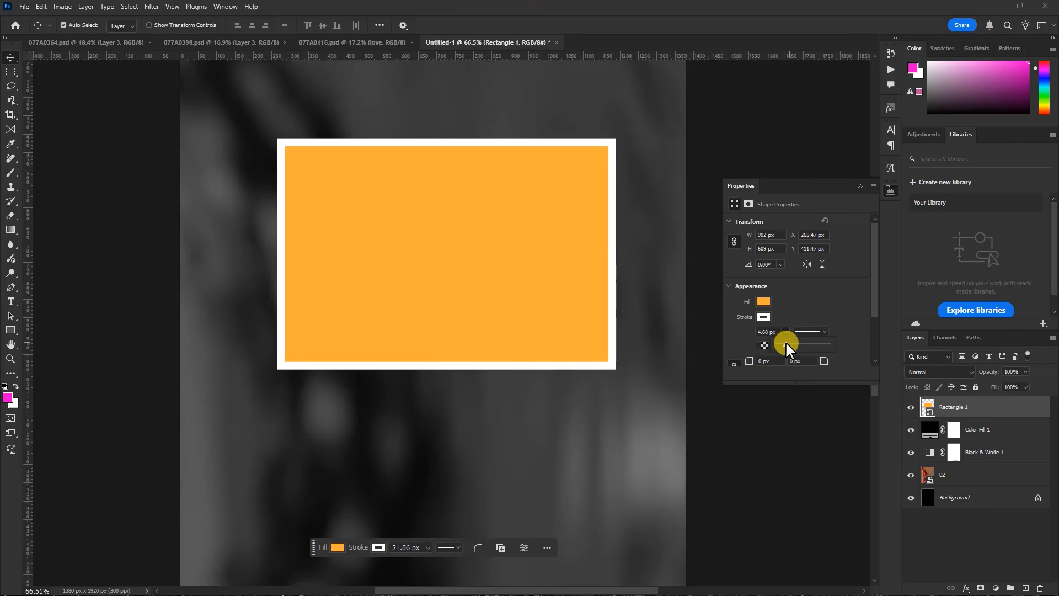
{"action": "left_click", "coordinate": [763, 301]}
{"action": "left_click", "coordinate": [765, 359]}
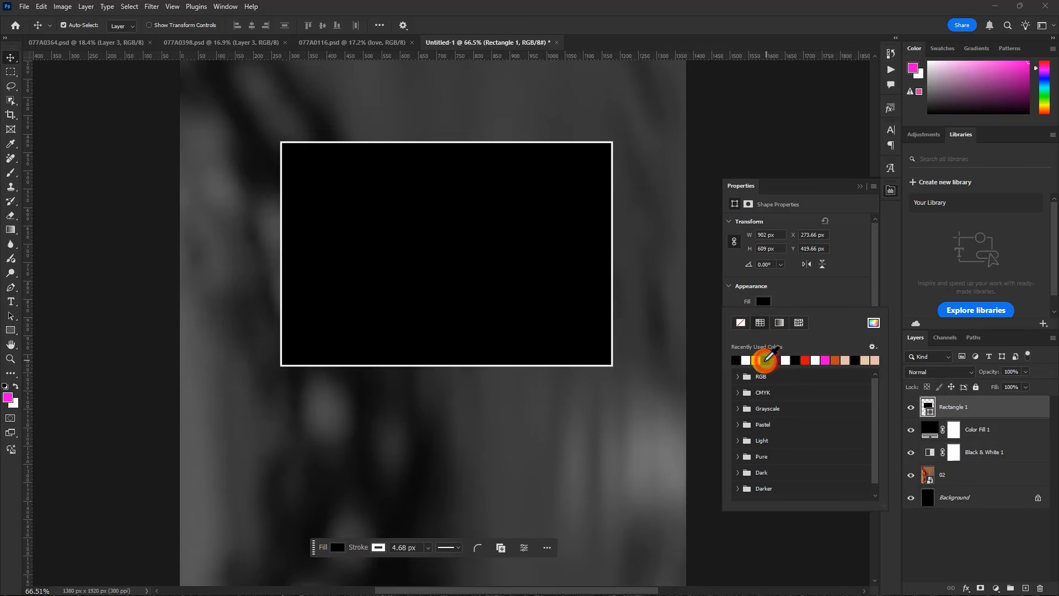
{"action": "left_click", "coordinate": [860, 186]}
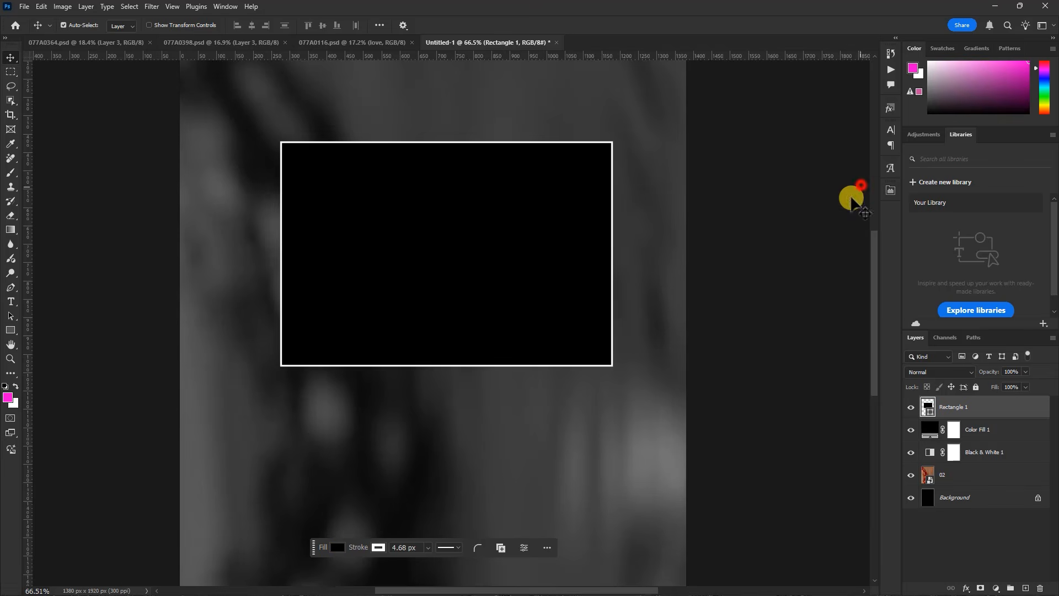
Duplicate the black rectangle and place the copy directly beneath the original so their borders meet in a single line
{"action": "scroll", "coordinate": [386, 236], "scroll_direction": "down", "scroll_amount": 3}
{"action": "left_click", "coordinate": [573, 381], "text": "ctrl"}
{"action": "key", "text": "ctrl+j"}
{"action": "left_click_drag", "start_coordinate": [454, 270], "coordinate": [449, 396]}
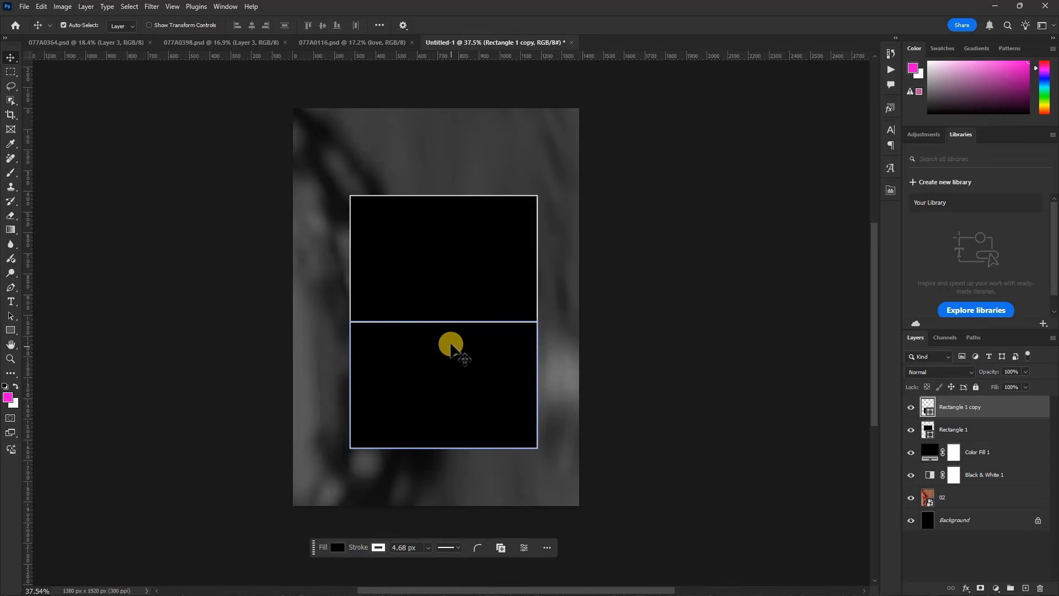
{"action": "scroll", "coordinate": [436, 337], "scroll_direction": "up", "scroll_amount": 3}
{"action": "scroll", "coordinate": [418, 328], "scroll_direction": "up", "scroll_amount": 2}
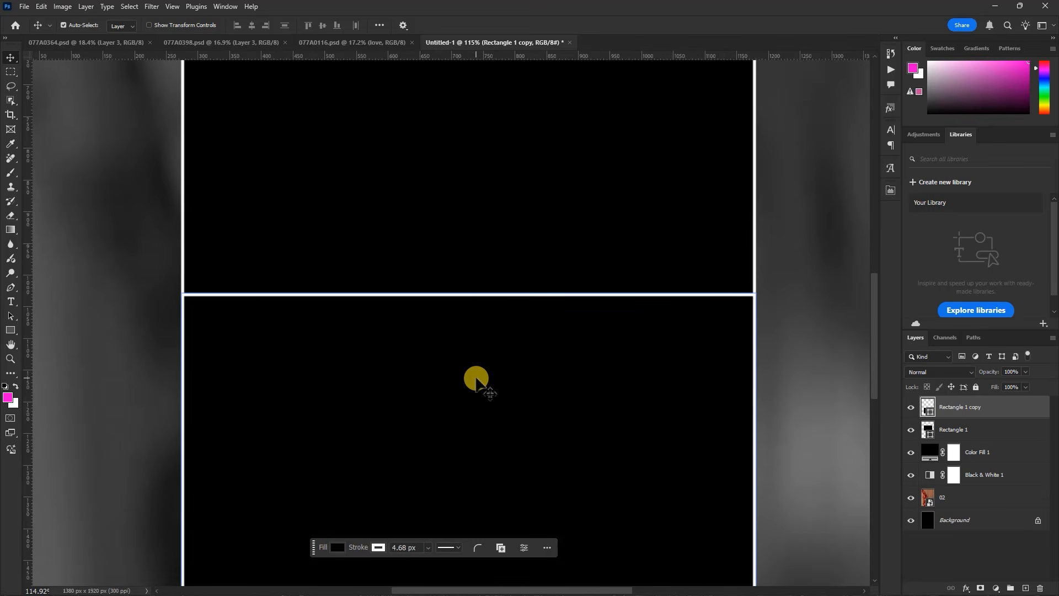
{"action": "key", "text": "Down"}
{"action": "key", "text": "Down"}
{"action": "key", "text": "Up"}
{"action": "key", "text": "Up"}
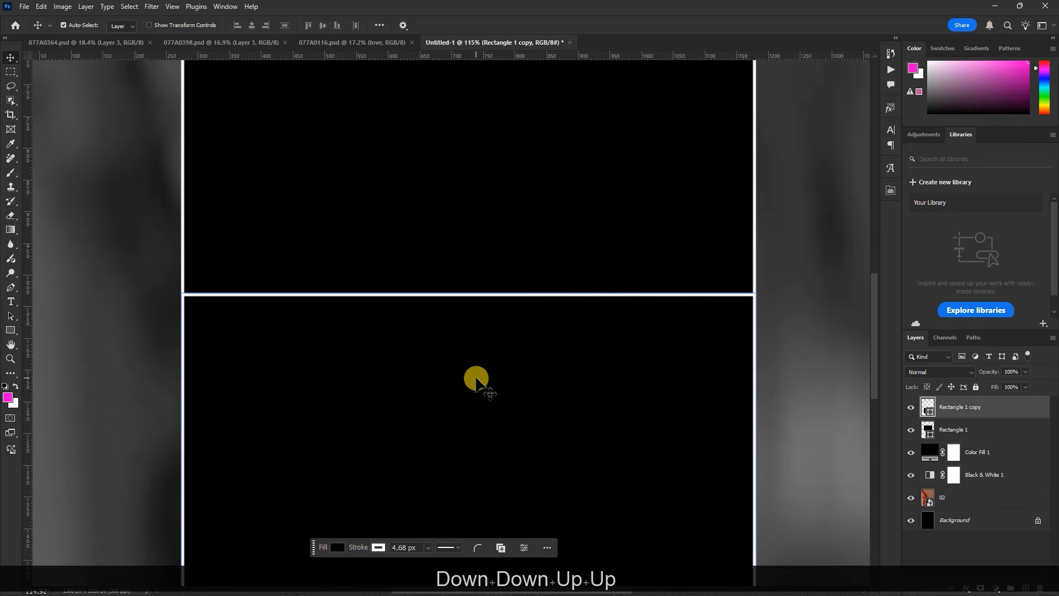
Select both rectangle layers and move them together upward so they are centred horizontally on the canvas
{"action": "scroll", "coordinate": [497, 370], "scroll_direction": "down", "scroll_amount": 1}
{"action": "scroll", "coordinate": [498, 369], "scroll_direction": "down", "scroll_amount": 3}
{"action": "left_click", "coordinate": [965, 431], "text": "shift"}
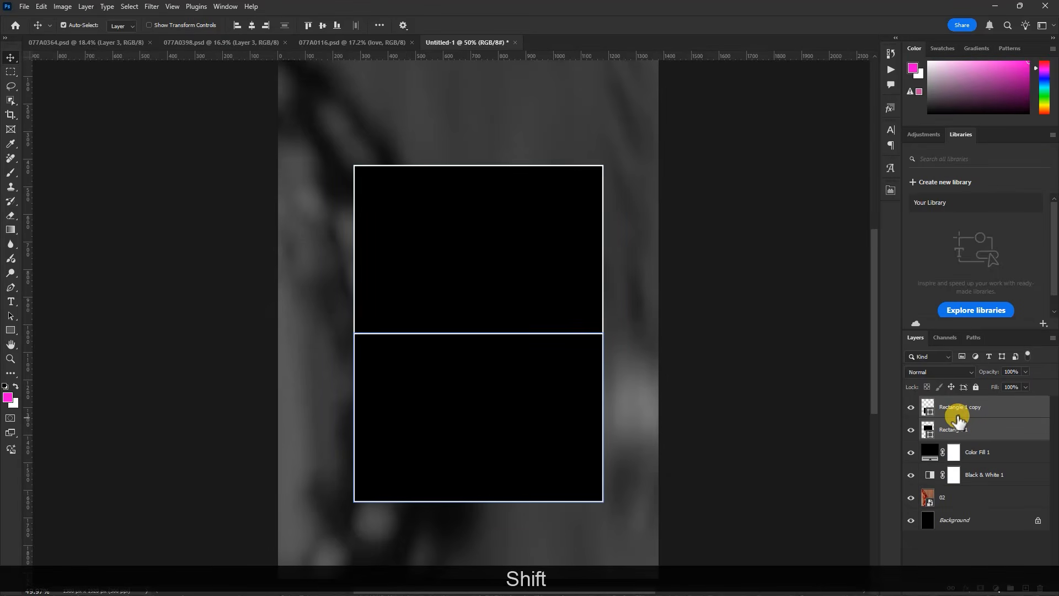
{"action": "key", "text": "ctrl+t"}
{"action": "scroll", "coordinate": [499, 333], "scroll_direction": "down", "scroll_amount": 1}
{"action": "left_click_drag", "start_coordinate": [468, 315], "coordinate": [458, 279]}
{"action": "key", "text": "Return"}
{"action": "scroll", "coordinate": [490, 311], "scroll_direction": "down", "scroll_amount": 3}
{"action": "scroll", "coordinate": [458, 330], "scroll_direction": "up", "scroll_amount": 5}
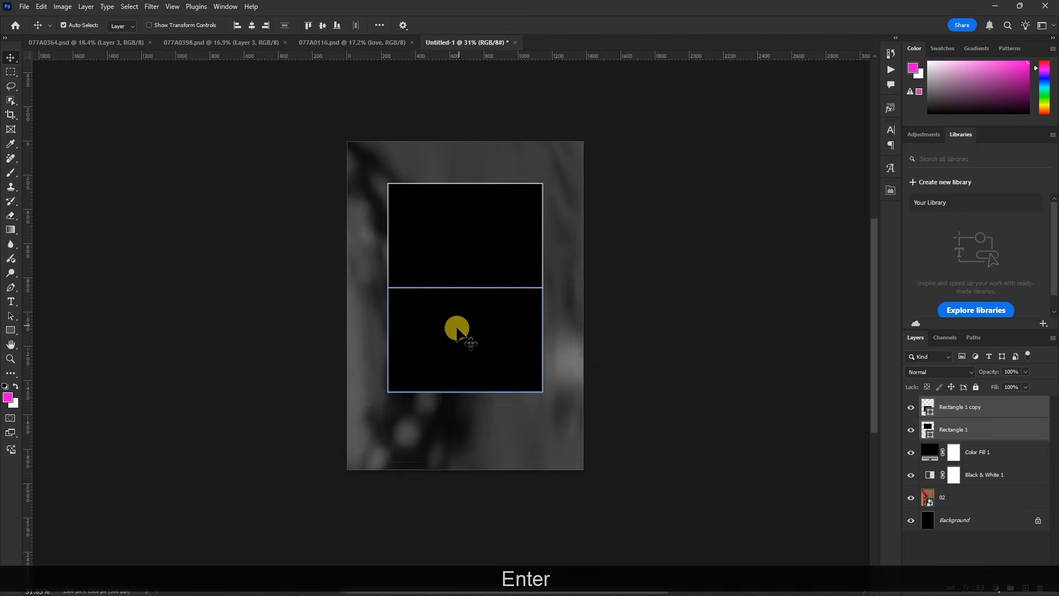
Deselect the rectangle pair and select only the upper rectangle's layer
{"action": "left_click", "coordinate": [729, 313]}
{"action": "scroll", "coordinate": [587, 453], "scroll_direction": "down", "scroll_amount": 3}
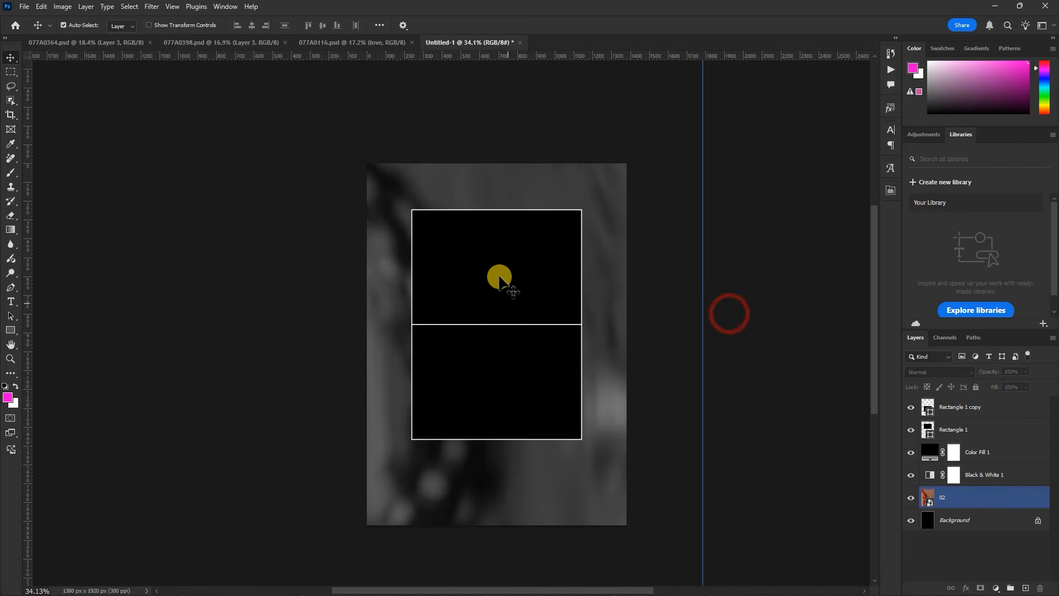
{"action": "scroll", "coordinate": [496, 272], "scroll_direction": "up", "scroll_amount": 3}
{"action": "left_click", "coordinate": [496, 273]}
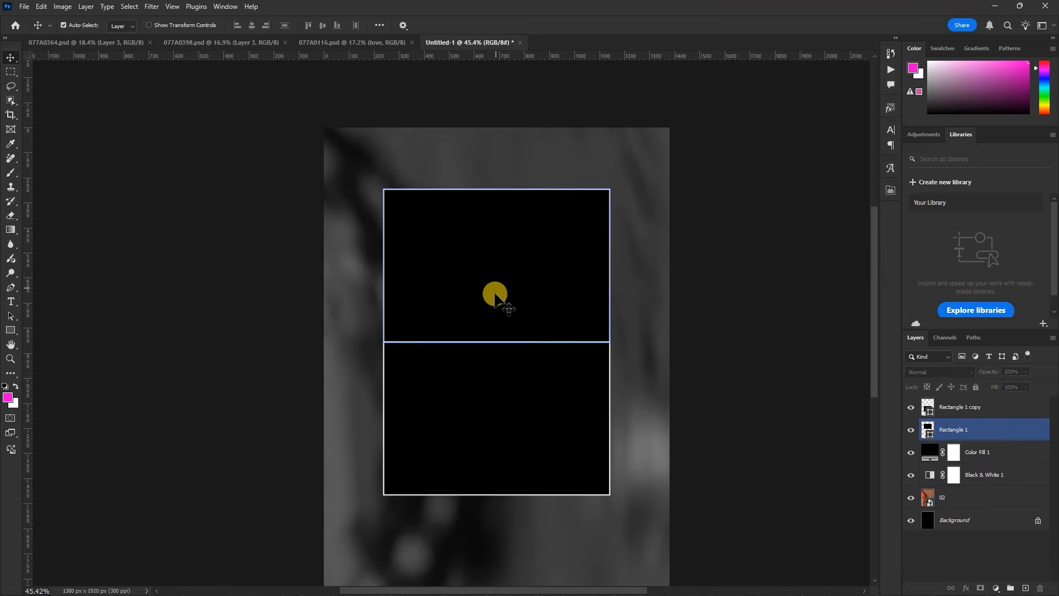
{"action": "left_click", "coordinate": [508, 266]}
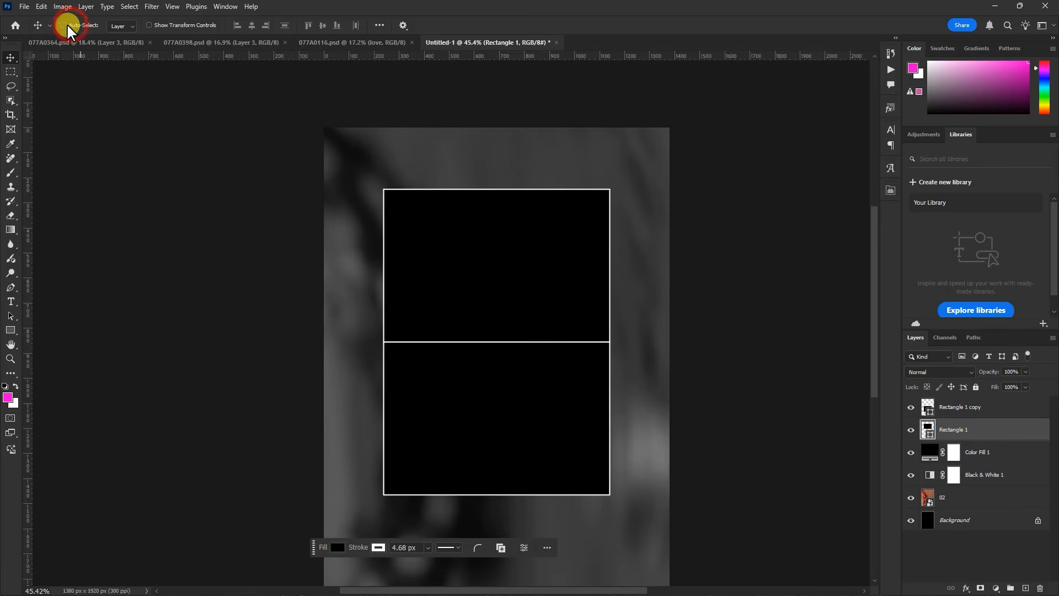
{"action": "left_click", "coordinate": [511, 405]}
{"action": "left_click_drag", "start_coordinate": [507, 290], "coordinate": [509, 264]}
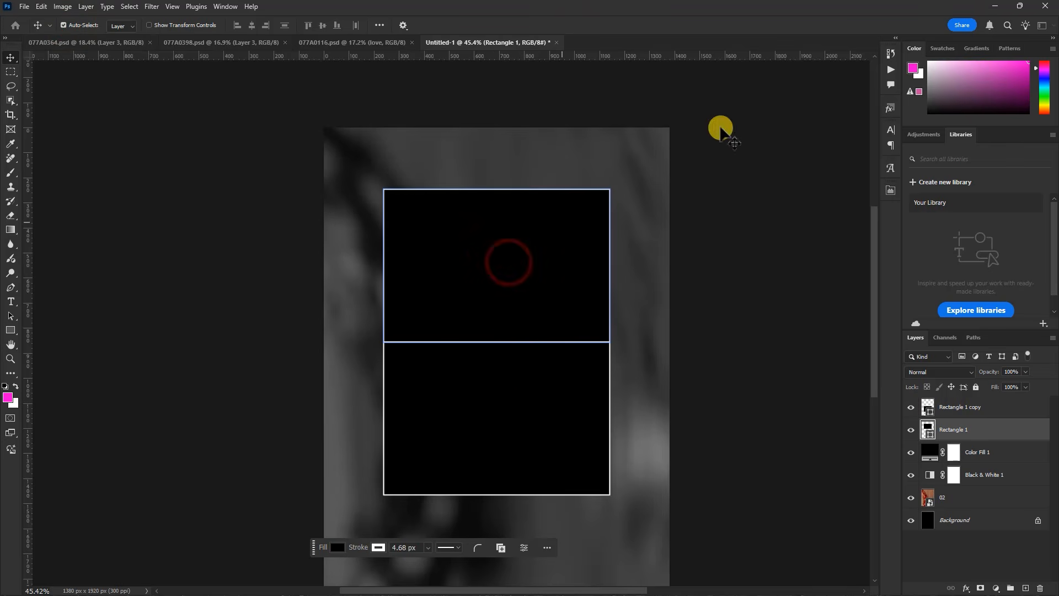
Switch to File Explorer and place photo 13 from the EDITED PHOTO folder into the Photoshop document above the upper rectangle's layer
{"action": "left_click", "coordinate": [993, 5]}
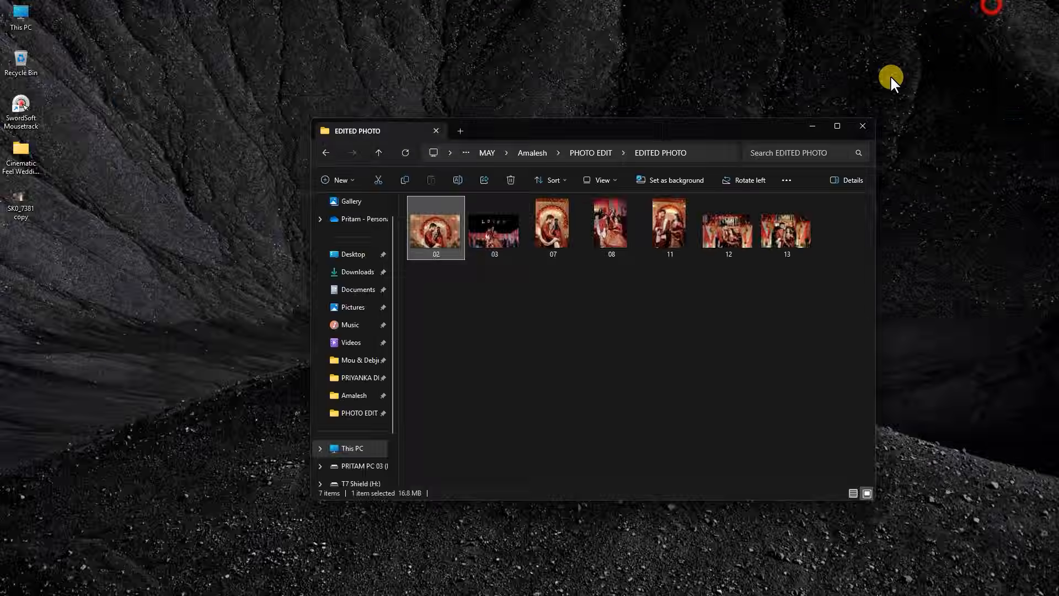
{"action": "left_click", "coordinate": [594, 292]}
{"action": "left_click", "coordinate": [783, 243]}
{"action": "left_click_drag", "start_coordinate": [789, 242], "coordinate": [506, 293]}
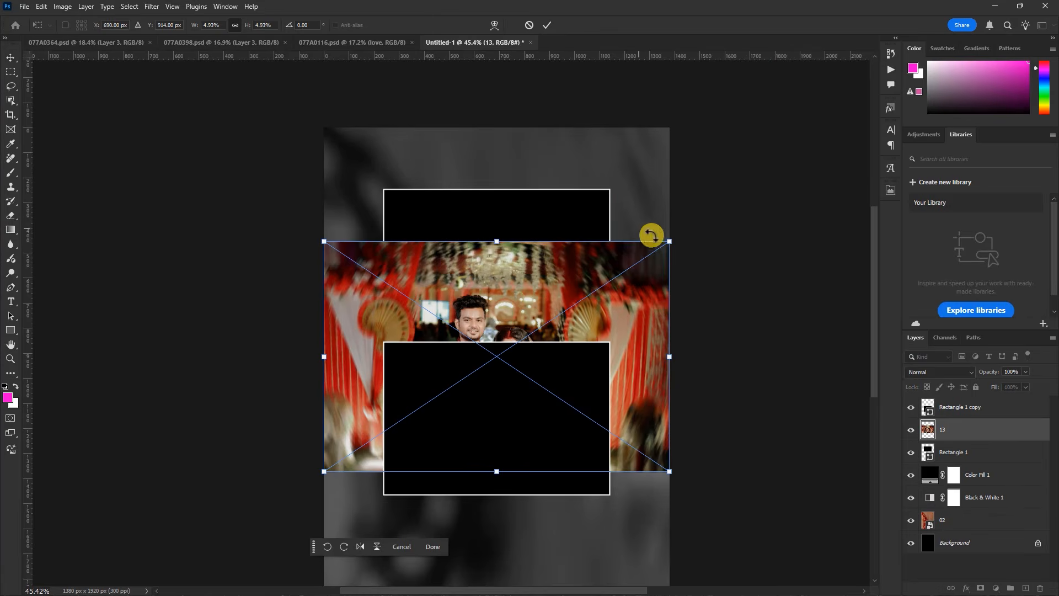
Scale photo 13 down to just cover the upper rectangle and clip it to that rectangle with a clipping mask
{"action": "left_click_drag", "start_coordinate": [669, 244], "coordinate": [515, 332]}
{"action": "left_click_drag", "start_coordinate": [492, 392], "coordinate": [547, 243]}
{"action": "left_click_drag", "start_coordinate": [578, 321], "coordinate": [615, 345]}
{"action": "left_click_drag", "start_coordinate": [579, 304], "coordinate": [578, 302]}
{"action": "key", "text": "Return"}
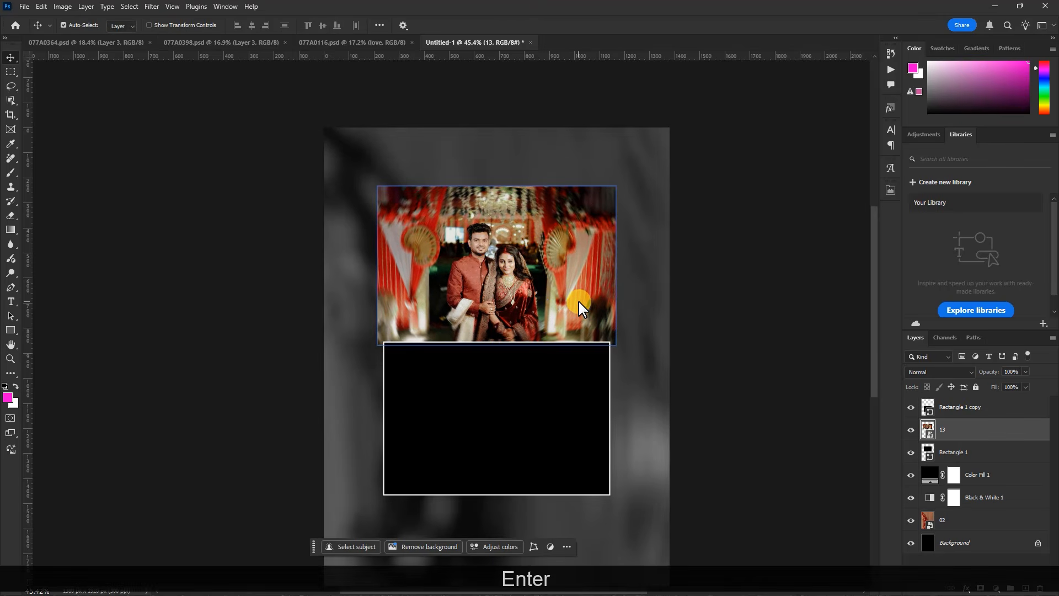
{"action": "right_click", "coordinate": [972, 435]}
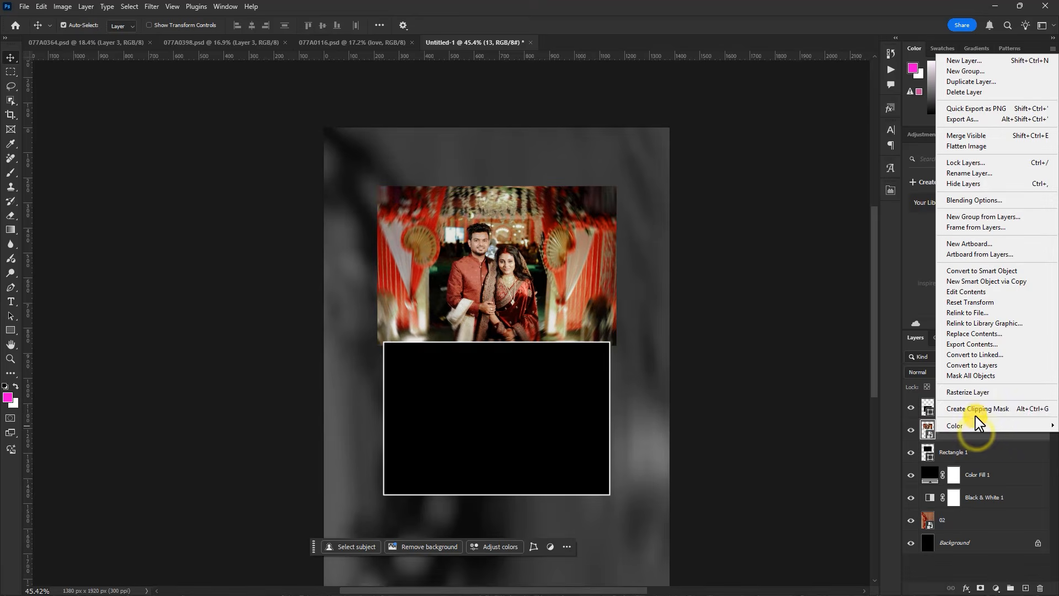
{"action": "left_click", "coordinate": [980, 413]}
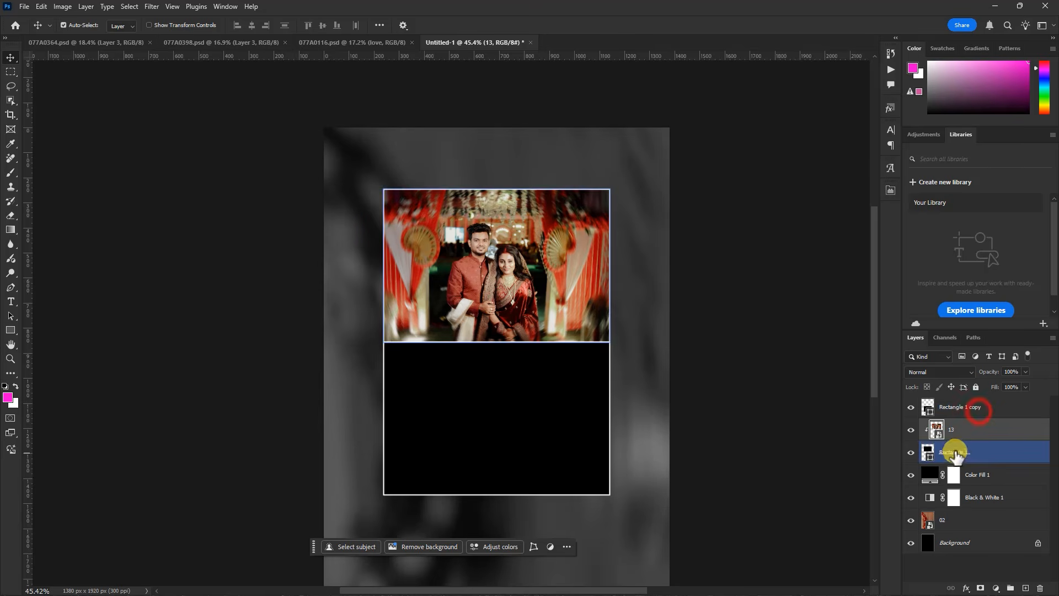
Select the lower rectangle's layer and place photo 12 from the EDITED PHOTO folder in File Explorer above it in Photoshop
{"action": "left_click", "coordinate": [530, 414]}
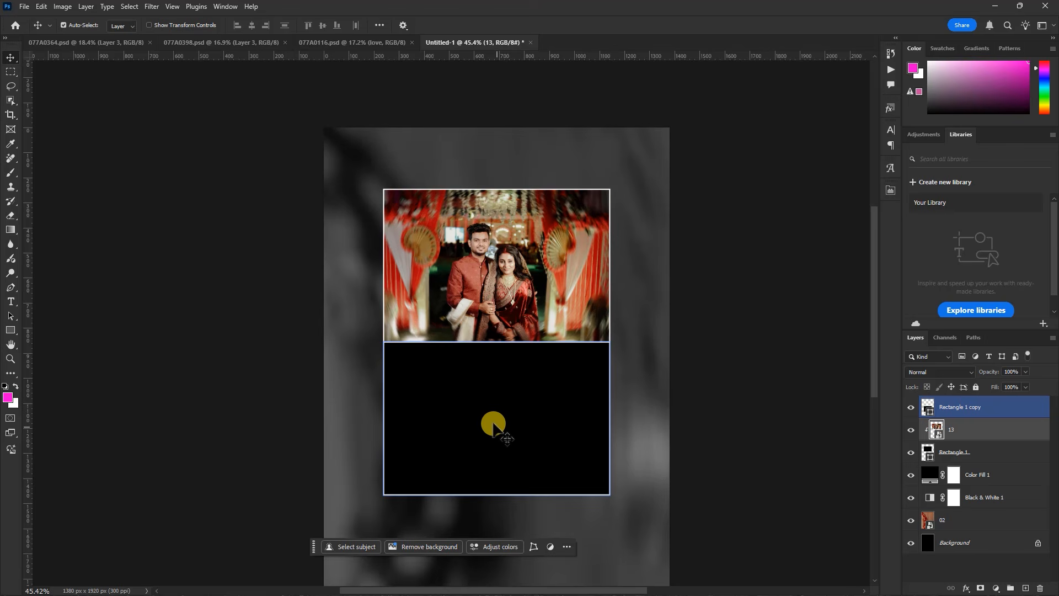
{"action": "left_click", "coordinate": [491, 417]}
{"action": "left_click", "coordinate": [998, 7]}
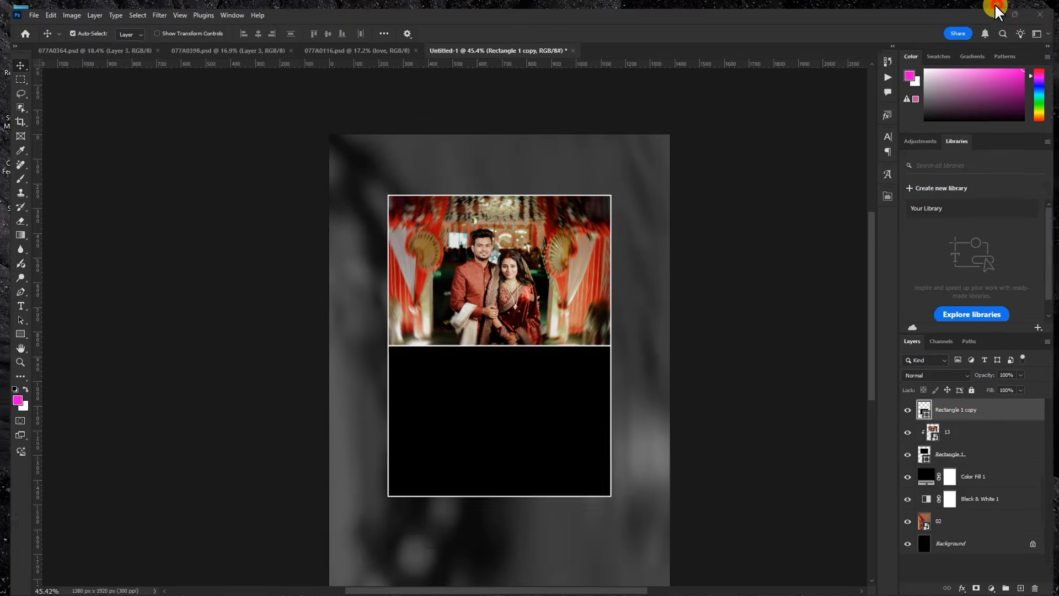
{"action": "left_click", "coordinate": [691, 298]}
{"action": "left_click_drag", "start_coordinate": [726, 244], "coordinate": [573, 386]}
Scale photo 12 to 3.35% over the lower rectangle and clip it to that rectangle with a clipping mask
{"action": "left_click_drag", "start_coordinate": [672, 238], "coordinate": [570, 311]}
{"action": "left_click_drag", "start_coordinate": [500, 386], "coordinate": [555, 408]}
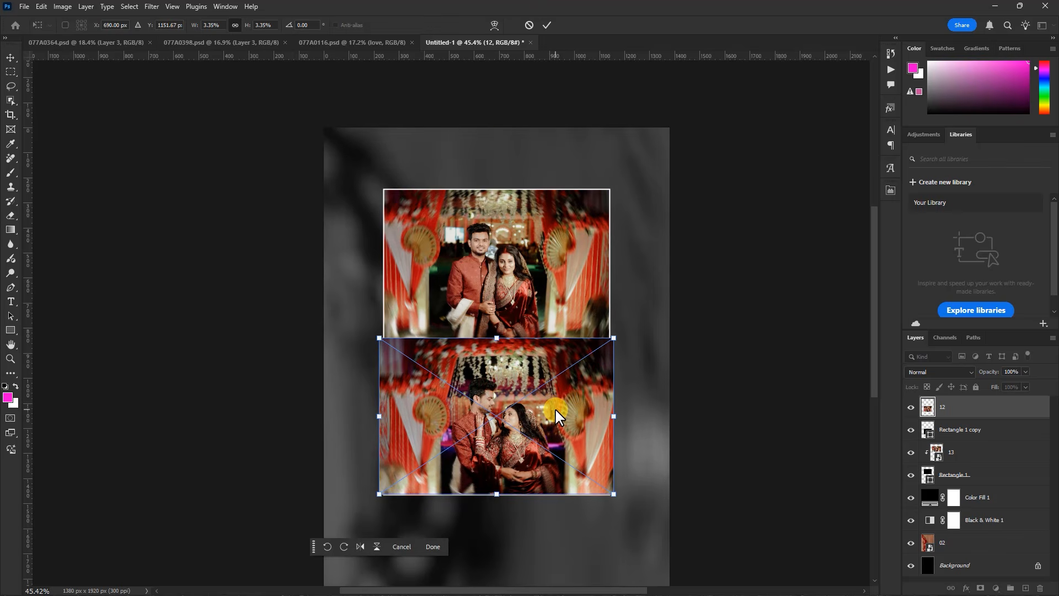
{"action": "left_click", "coordinate": [550, 25]}
{"action": "left_click", "coordinate": [946, 461]}
{"action": "right_click", "coordinate": [982, 411]}
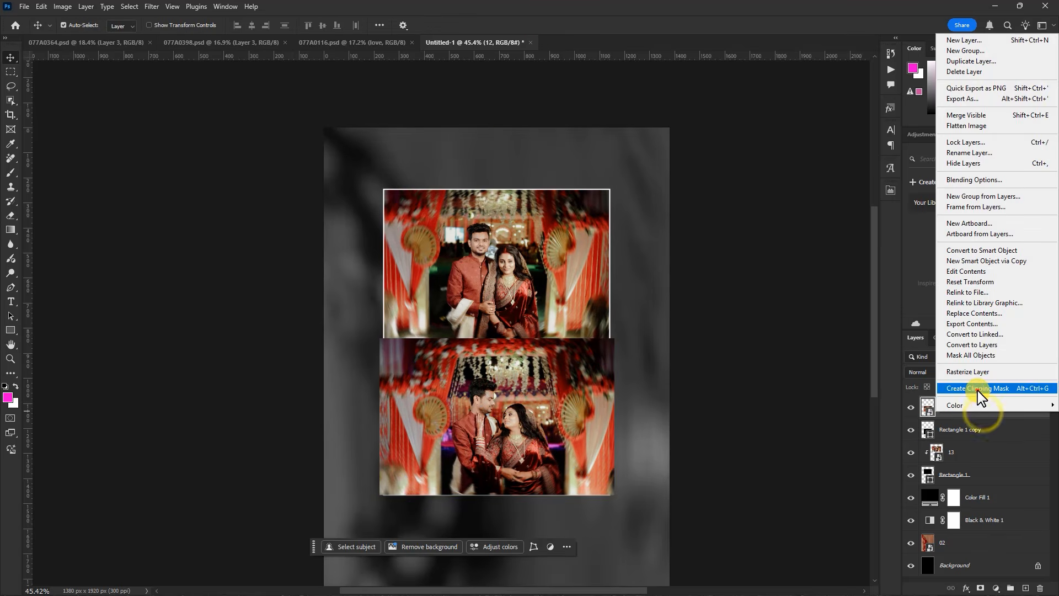
{"action": "left_click", "coordinate": [979, 388]}
{"action": "left_click", "coordinate": [697, 439]}
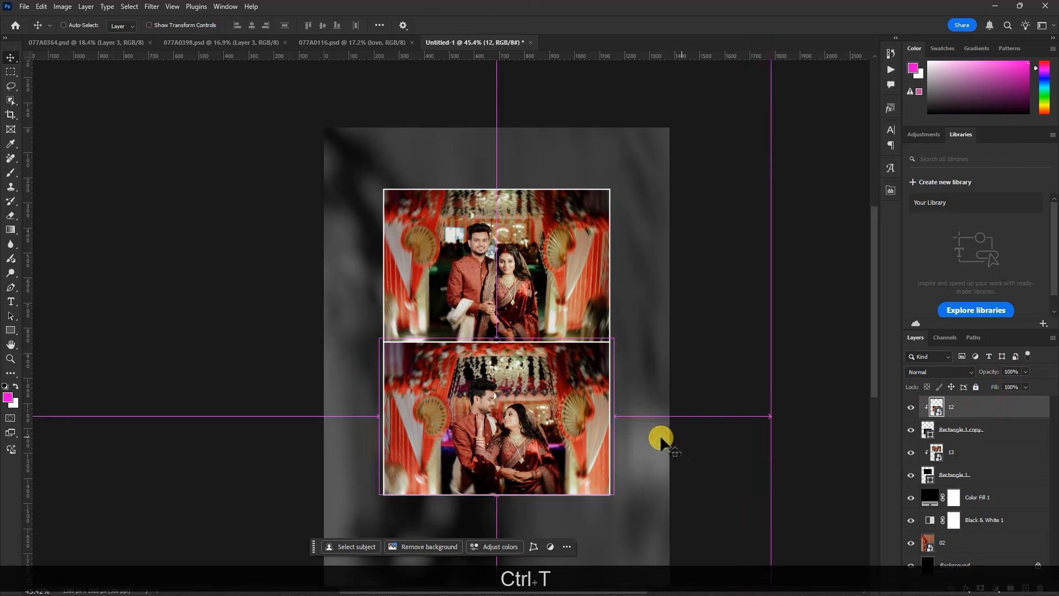
Shift photo 12 slightly left over the lower rectangle and enlarge it a little
{"action": "left_click", "coordinate": [571, 428], "text": "ctrl"}
{"action": "key", "text": "ctrl+t"}
{"action": "left_click_drag", "start_coordinate": [567, 429], "coordinate": [568, 429]}
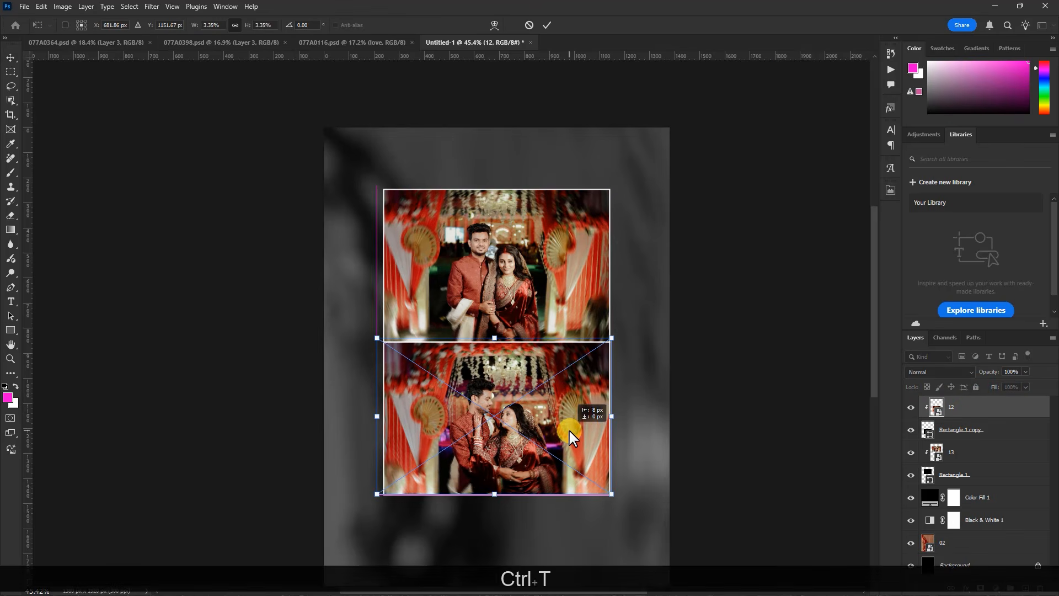
{"action": "left_click_drag", "start_coordinate": [374, 338], "coordinate": [373, 339]}
{"action": "key", "text": "Return"}
{"action": "scroll", "coordinate": [466, 206], "scroll_direction": "down", "scroll_amount": 2}
{"action": "left_click", "coordinate": [466, 206]}
{"action": "scroll", "coordinate": [466, 205], "scroll_direction": "up", "scroll_amount": 3}
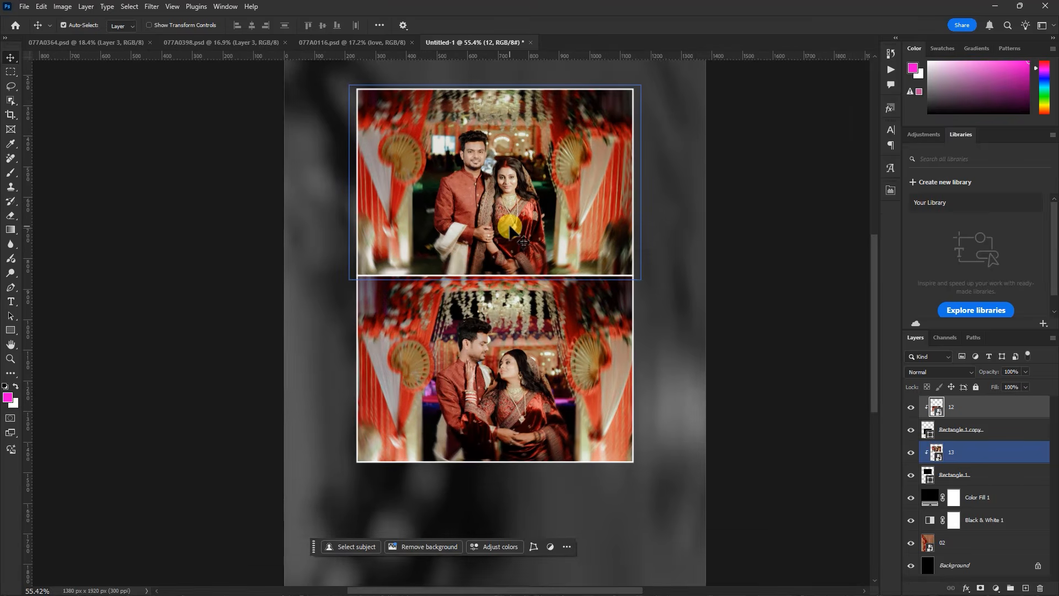
{"action": "scroll", "coordinate": [552, 320], "scroll_direction": "down", "scroll_amount": 2}
{"action": "left_click", "coordinate": [475, 486]}
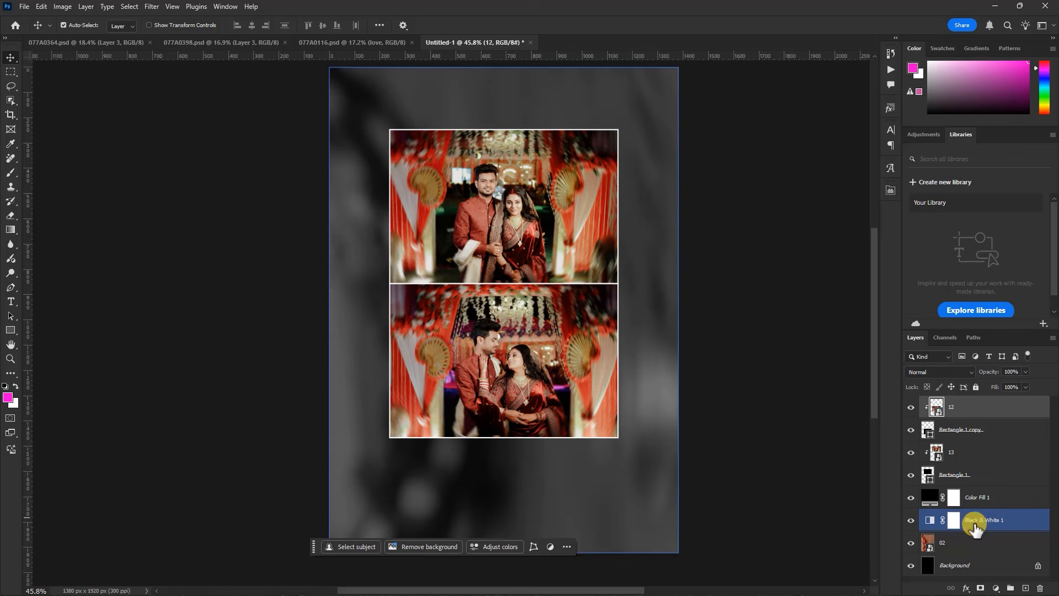
Apply Add Noise to the blurred background photo's layer 02 with an amount of 9.29%, uniform distribution and Monochromatic off
{"action": "left_click", "coordinate": [957, 543]}
{"action": "left_click", "coordinate": [594, 500]}
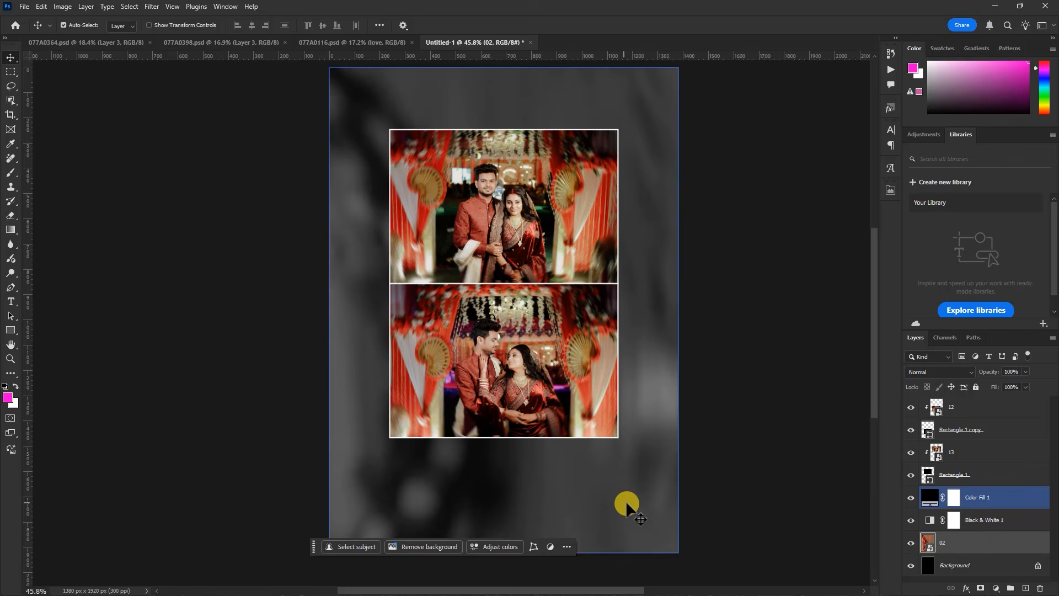
{"action": "left_click", "coordinate": [954, 542]}
{"action": "left_click", "coordinate": [911, 544]}
{"action": "left_click", "coordinate": [911, 543]}
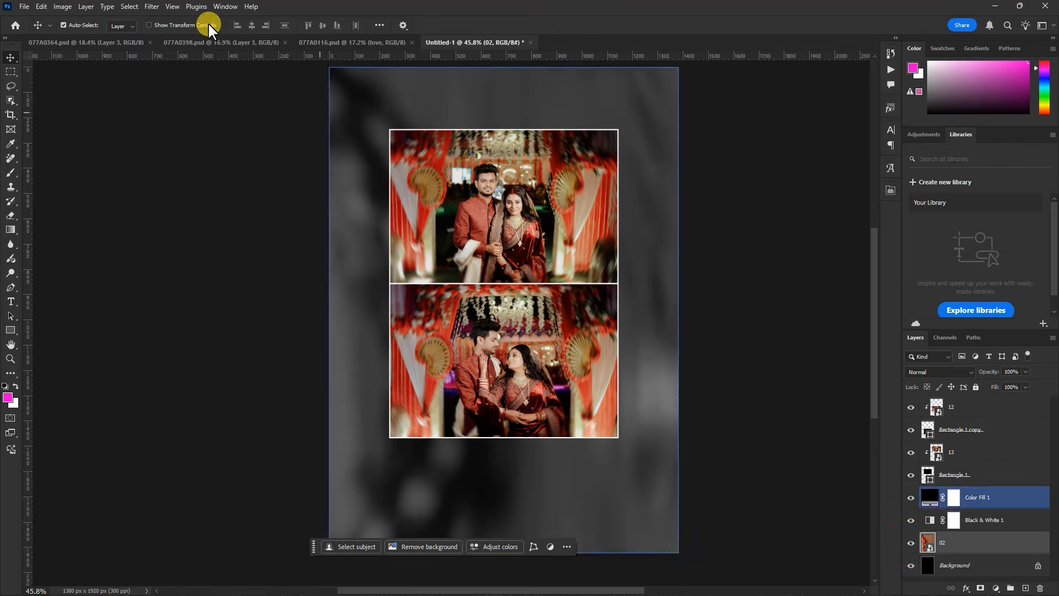
{"action": "left_click", "coordinate": [152, 7]}
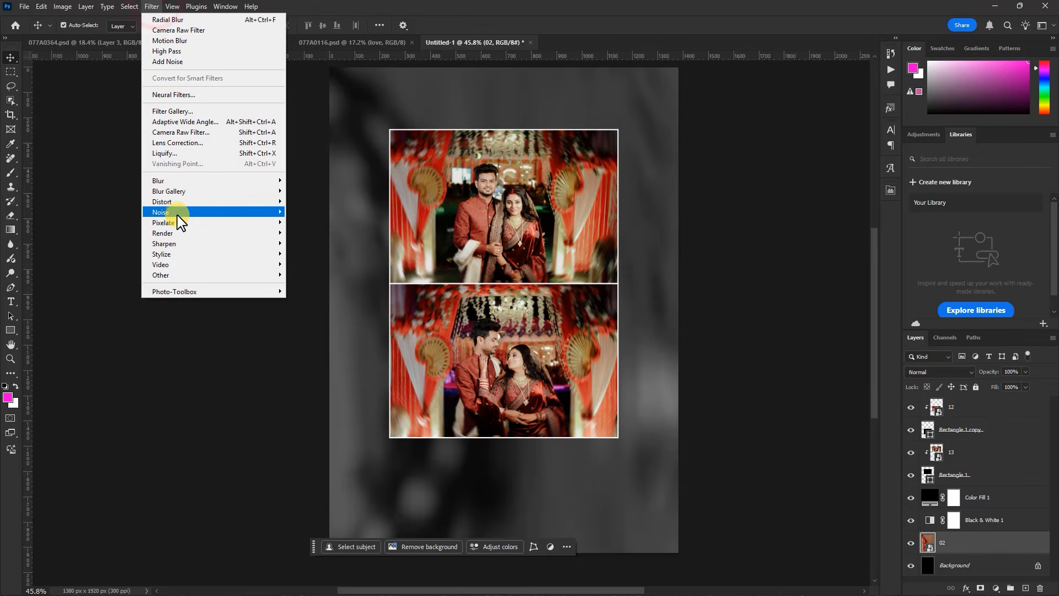
{"action": "left_click", "coordinate": [322, 213]}
{"action": "left_click_drag", "start_coordinate": [671, 319], "coordinate": [655, 319]}
{"action": "left_click", "coordinate": [736, 288]}
{"action": "left_click", "coordinate": [736, 288]}
{"action": "left_click", "coordinate": [659, 363]}
{"action": "left_click", "coordinate": [659, 349]}
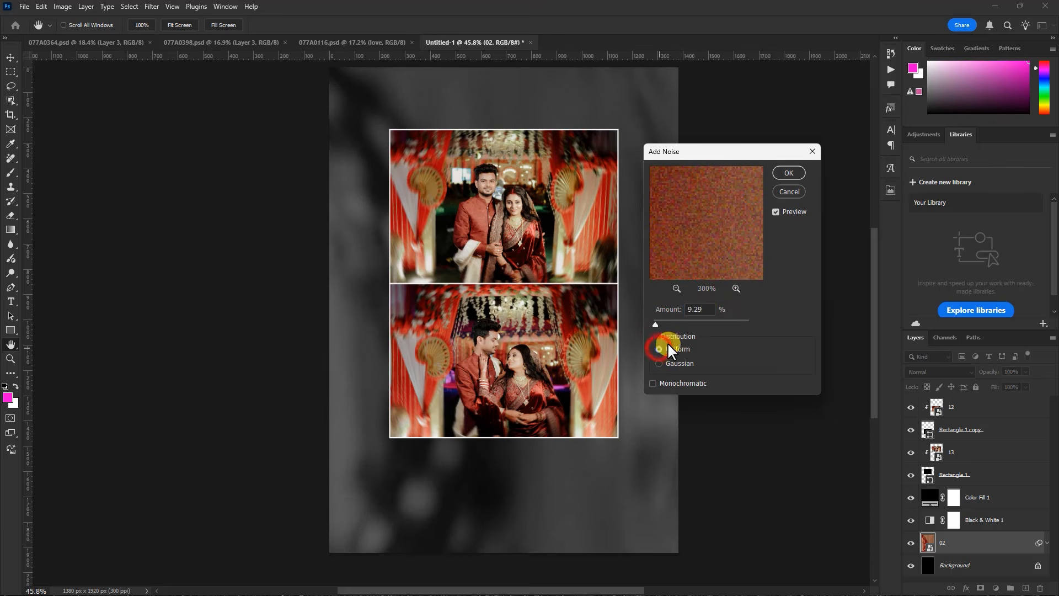
{"action": "left_click", "coordinate": [655, 381]}
{"action": "left_click", "coordinate": [654, 381]}
{"action": "left_click", "coordinate": [788, 171]}
Examine the noise texture on the background and the two framed photos up close and in the whole layout
{"action": "scroll", "coordinate": [613, 411], "scroll_direction": "up", "scroll_amount": 5}
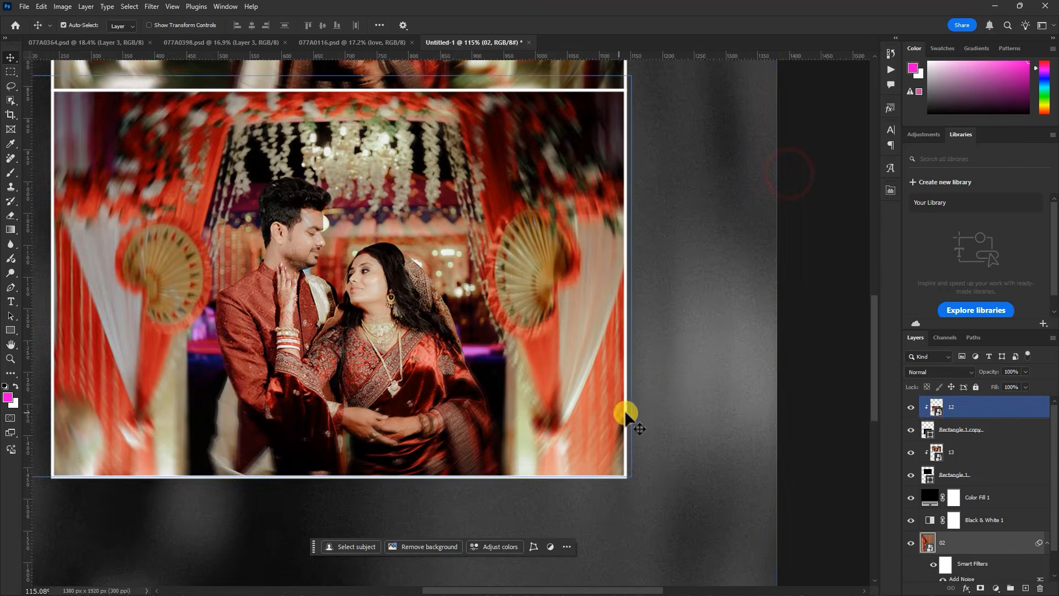
{"action": "scroll", "coordinate": [638, 387], "scroll_direction": "down", "scroll_amount": 8}
{"action": "scroll", "coordinate": [613, 315], "scroll_direction": "up", "scroll_amount": 2}
{"action": "scroll", "coordinate": [562, 406], "scroll_direction": "up", "scroll_amount": 1}
{"action": "scroll", "coordinate": [582, 358], "scroll_direction": "down", "scroll_amount": 1}
{"action": "scroll", "coordinate": [583, 361], "scroll_direction": "up", "scroll_amount": 2}
{"action": "scroll", "coordinate": [539, 432], "scroll_direction": "down", "scroll_amount": 2}
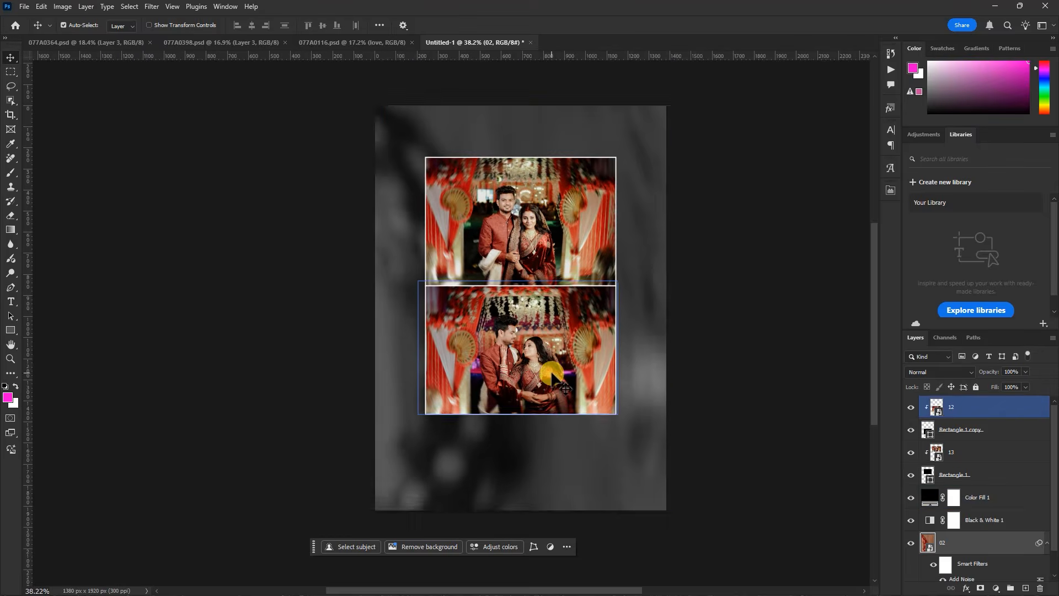
{"action": "scroll", "coordinate": [532, 451], "scroll_direction": "up", "scroll_amount": 1}
{"action": "scroll", "coordinate": [532, 451], "scroll_direction": "up", "scroll_amount": 1}
{"action": "left_click", "coordinate": [532, 454]}
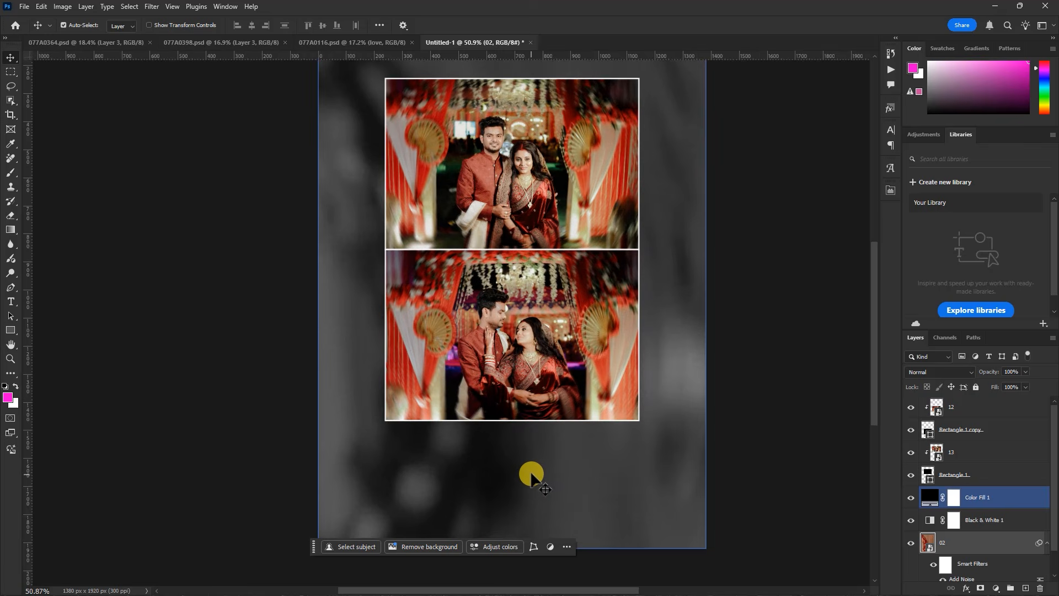
Open Design 02.psd and copy the three-line Bengali caption beneath its photos
{"action": "left_click", "coordinate": [995, 8]}
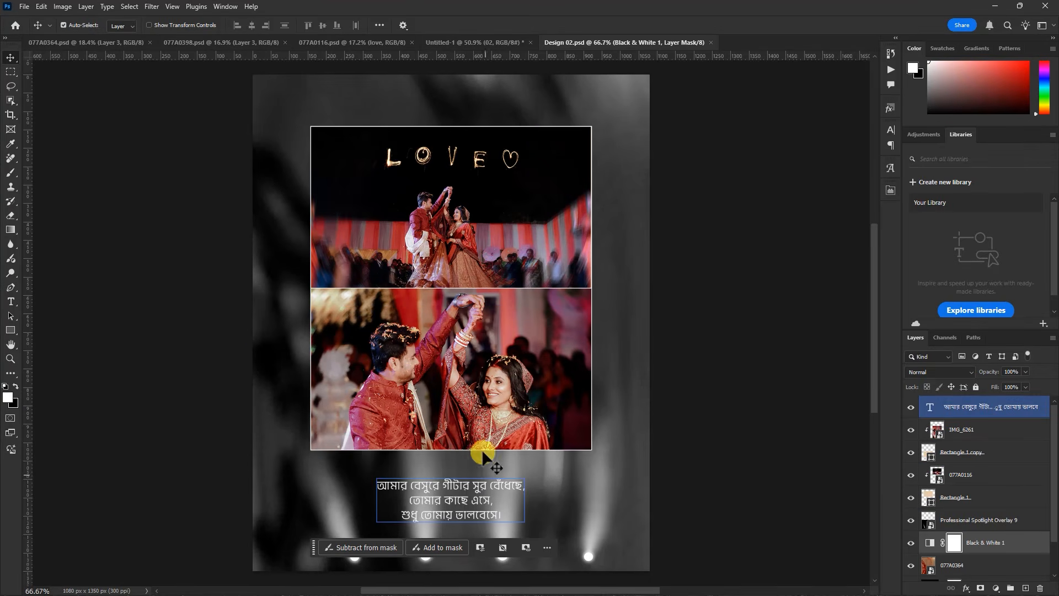
{"action": "left_click", "coordinate": [596, 208]}
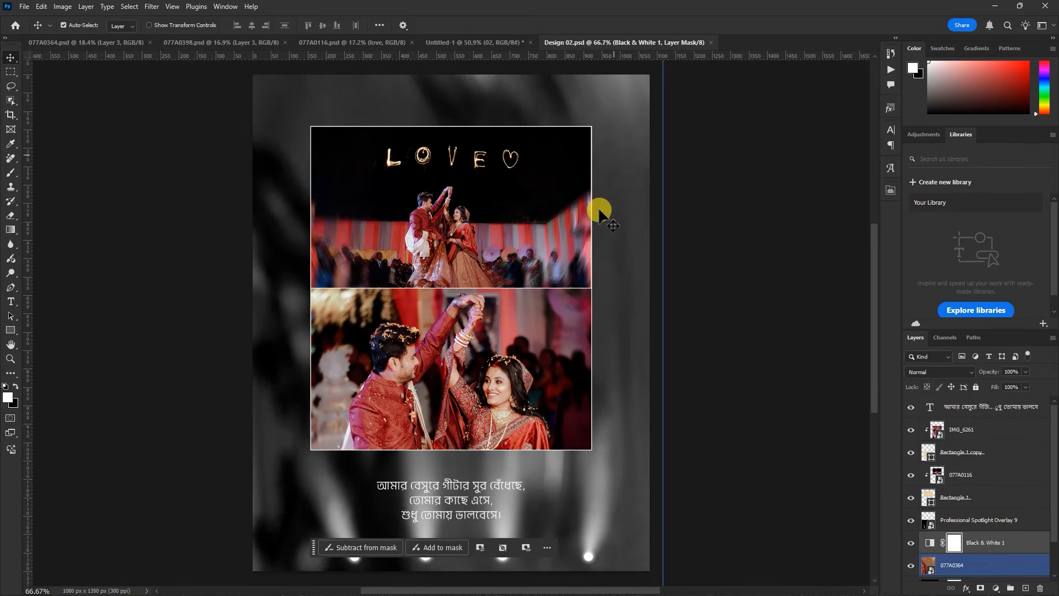
{"action": "left_click", "coordinate": [576, 220]}
{"action": "left_click", "coordinate": [490, 65]}
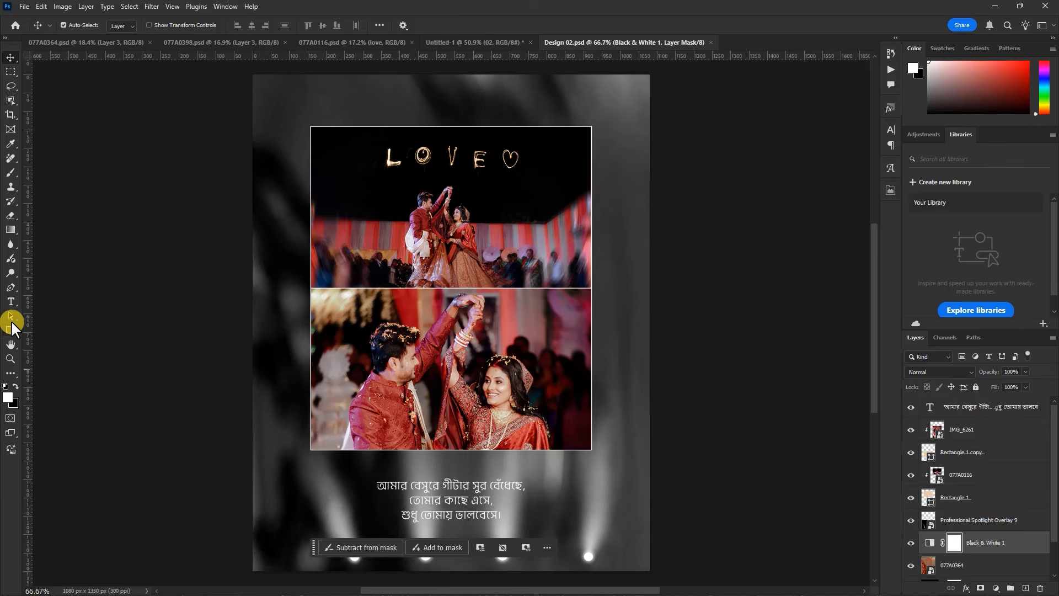
{"action": "left_click", "coordinate": [10, 302]}
{"action": "left_click", "coordinate": [476, 514]}
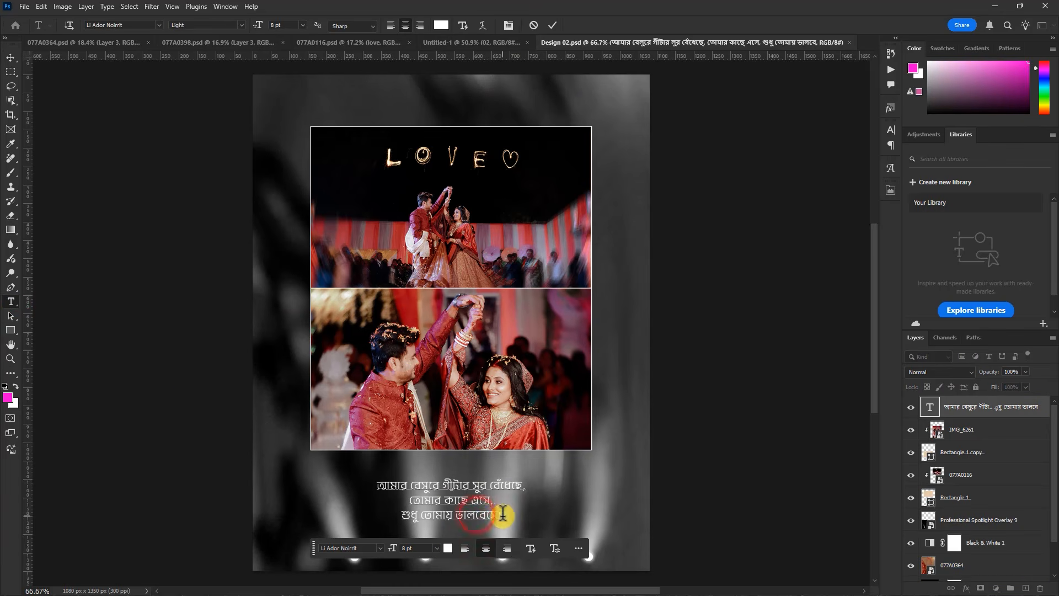
{"action": "left_click_drag", "start_coordinate": [503, 515], "coordinate": [362, 477]}
{"action": "key", "text": "ctrl+c"}
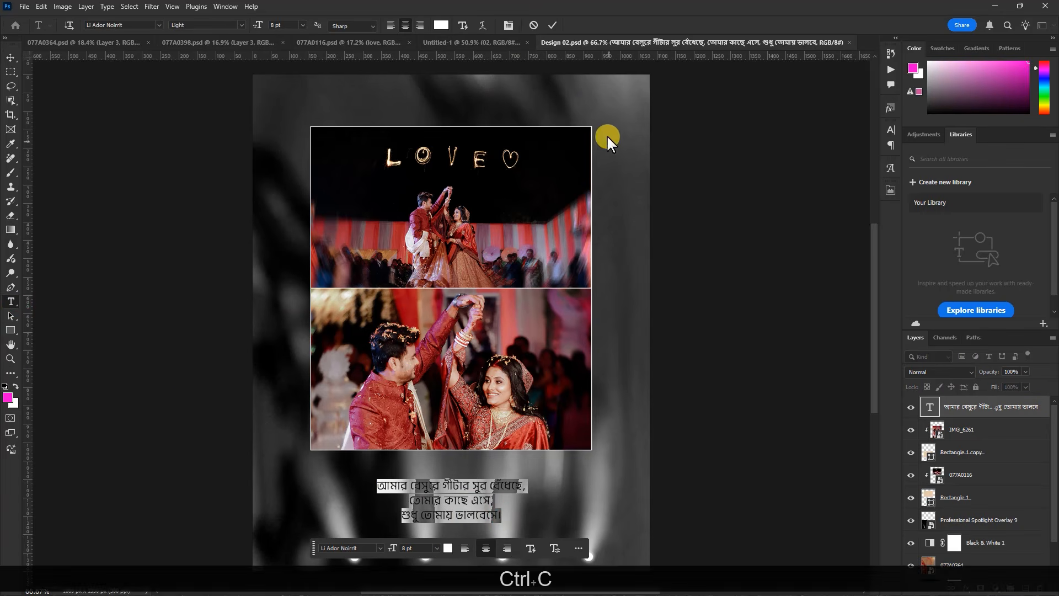
Paste the Bengali caption below the photos in Untitled-1 and move its text layer to the top of the layer stack
{"action": "left_click", "coordinate": [495, 42]}
{"action": "scroll", "coordinate": [458, 262], "scroll_direction": "down", "scroll_amount": 2}
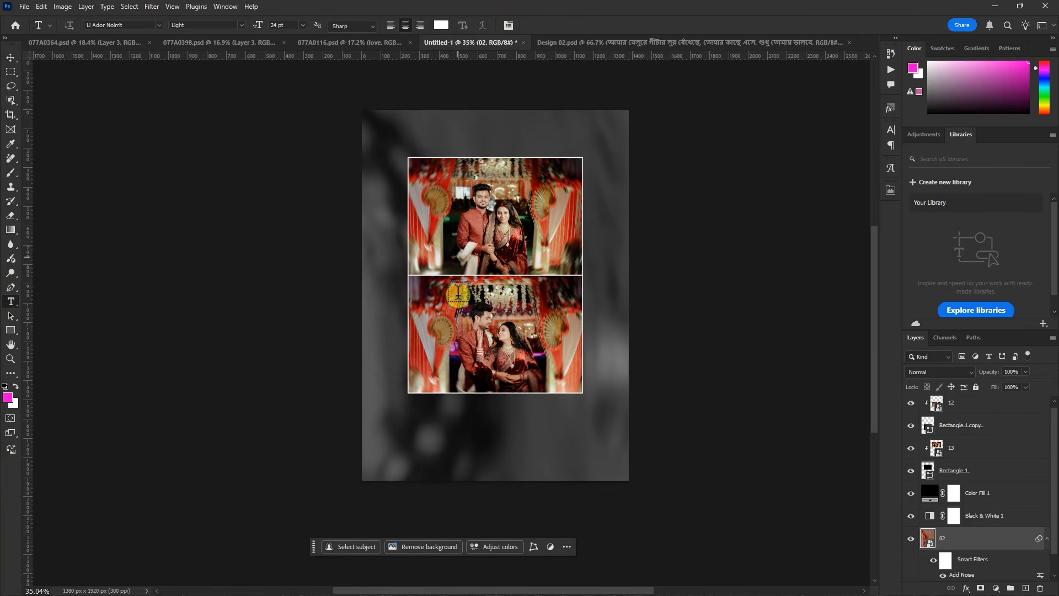
{"action": "left_click", "coordinate": [452, 438]}
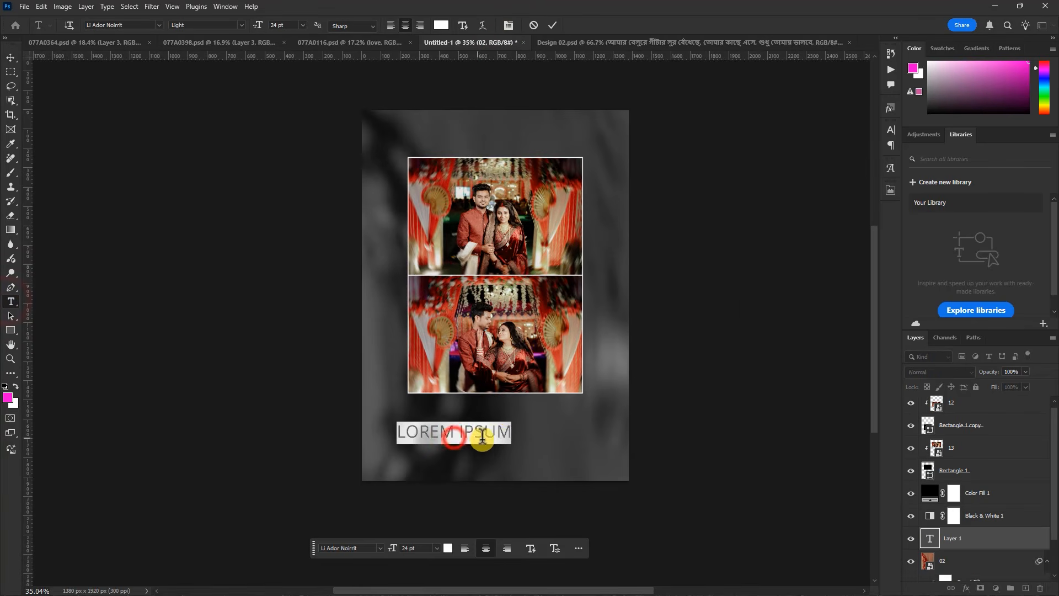
{"action": "key", "text": "ctrl+v"}
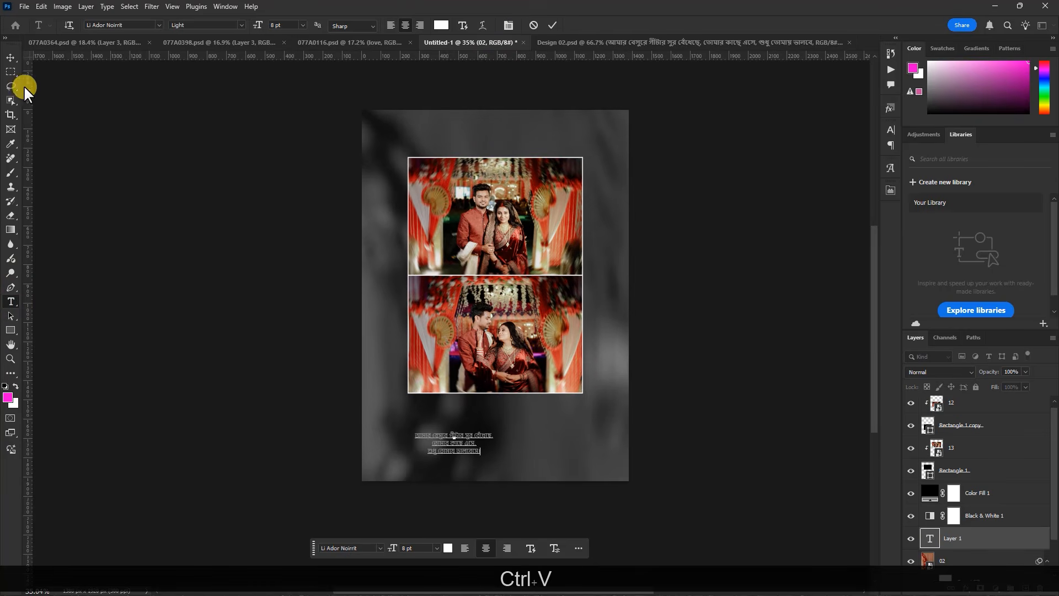
{"action": "left_click", "coordinate": [553, 25]}
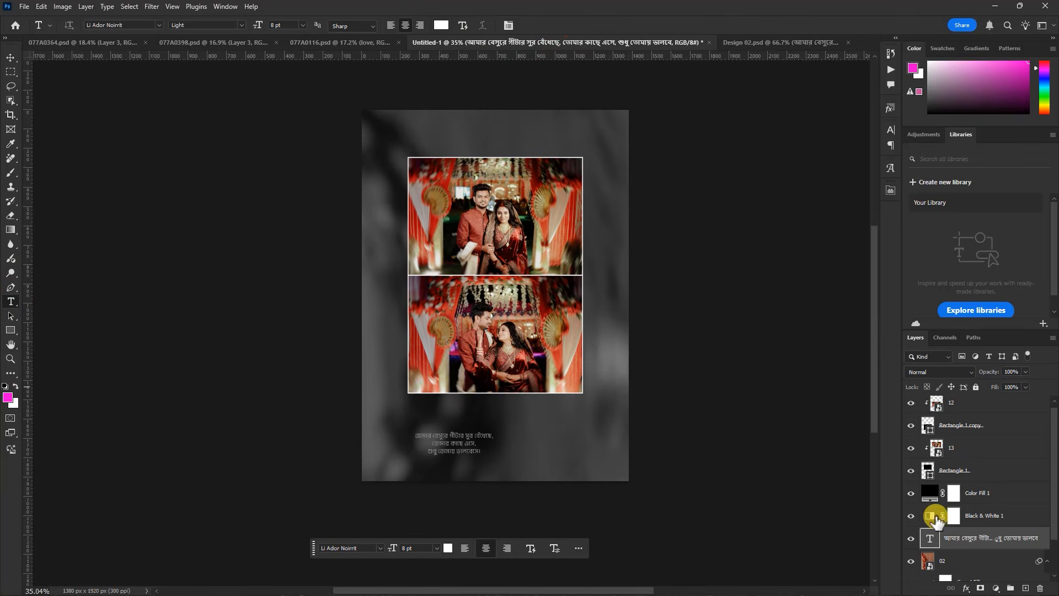
{"action": "left_click_drag", "start_coordinate": [980, 547], "coordinate": [954, 398]}
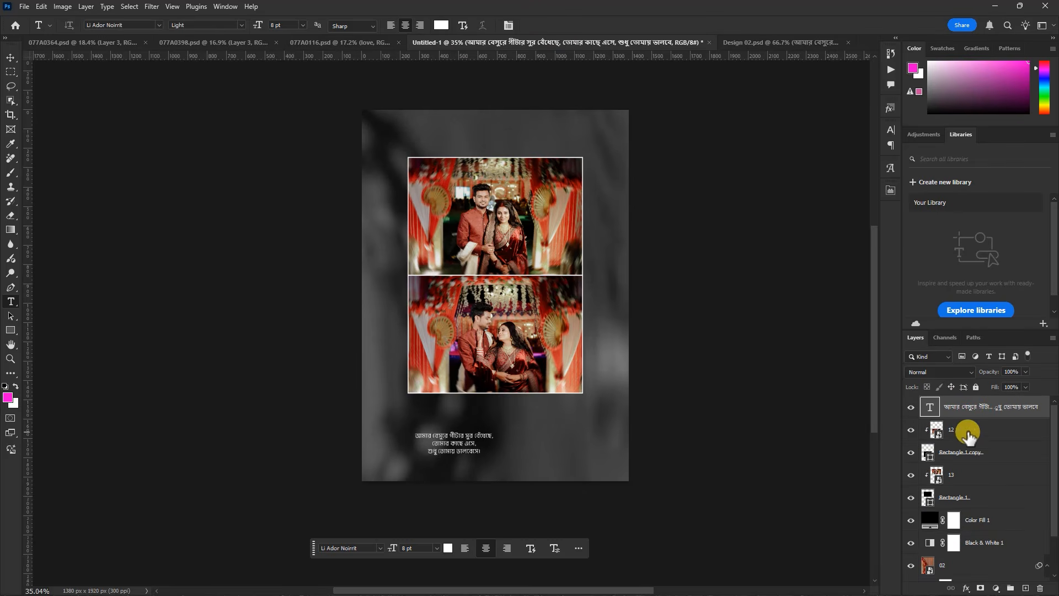
Set the caption's font to Baloo Da 2
{"action": "scroll", "coordinate": [479, 452], "scroll_direction": "up", "scroll_amount": 3}
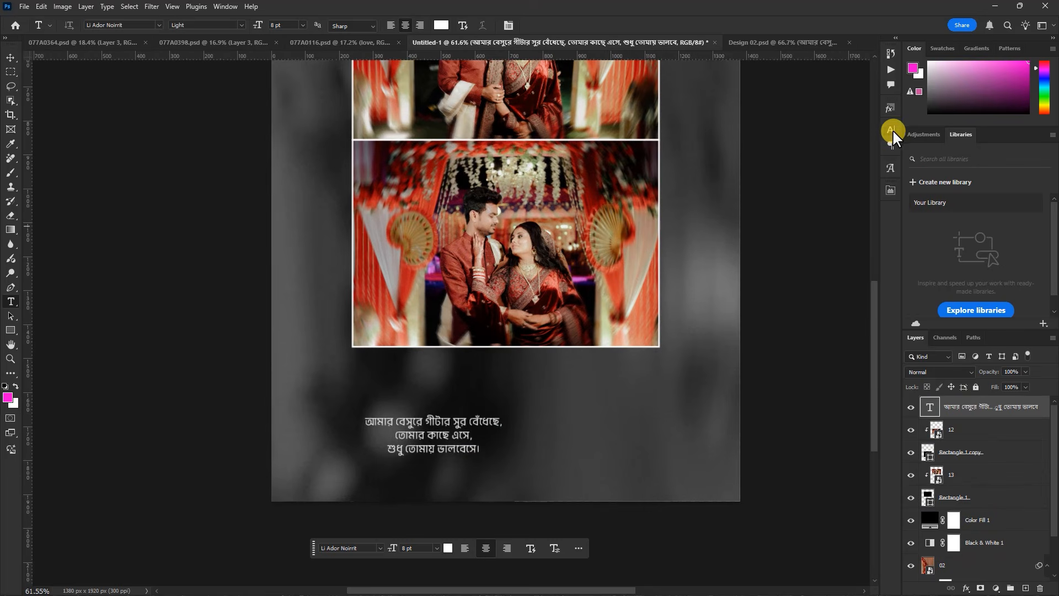
{"action": "left_click", "coordinate": [891, 129]}
{"action": "left_click", "coordinate": [891, 130]}
{"action": "left_click", "coordinate": [226, 7]}
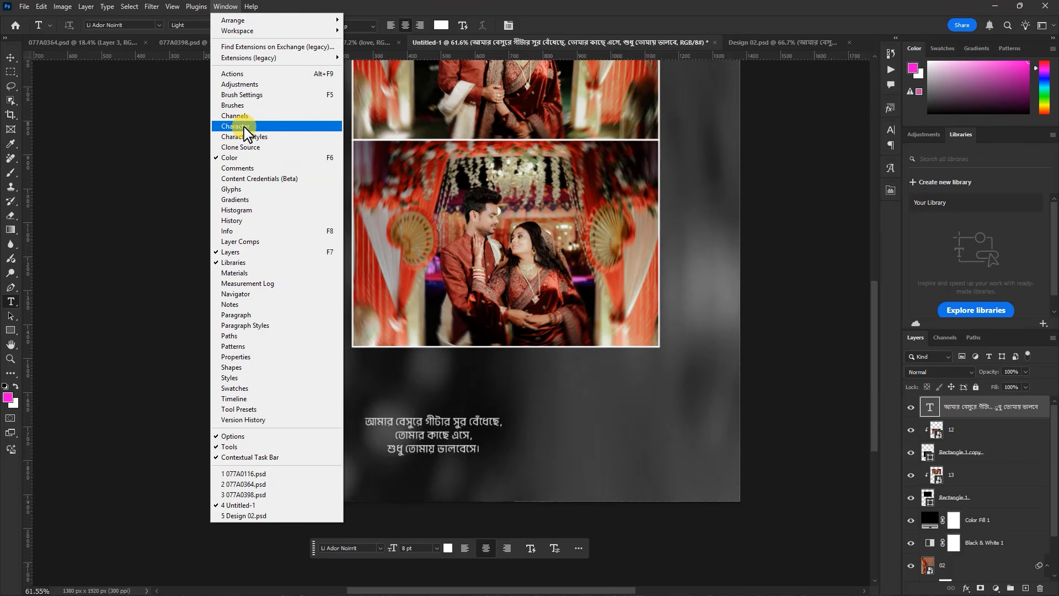
{"action": "left_click", "coordinate": [267, 125]}
{"action": "left_click", "coordinate": [825, 145]}
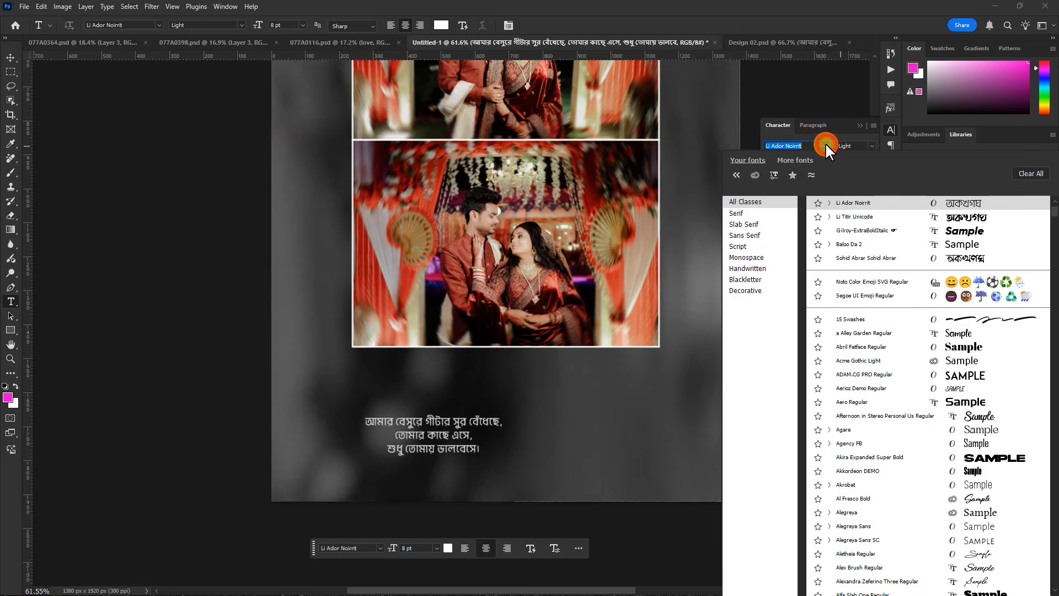
{"action": "left_click", "coordinate": [945, 259]}
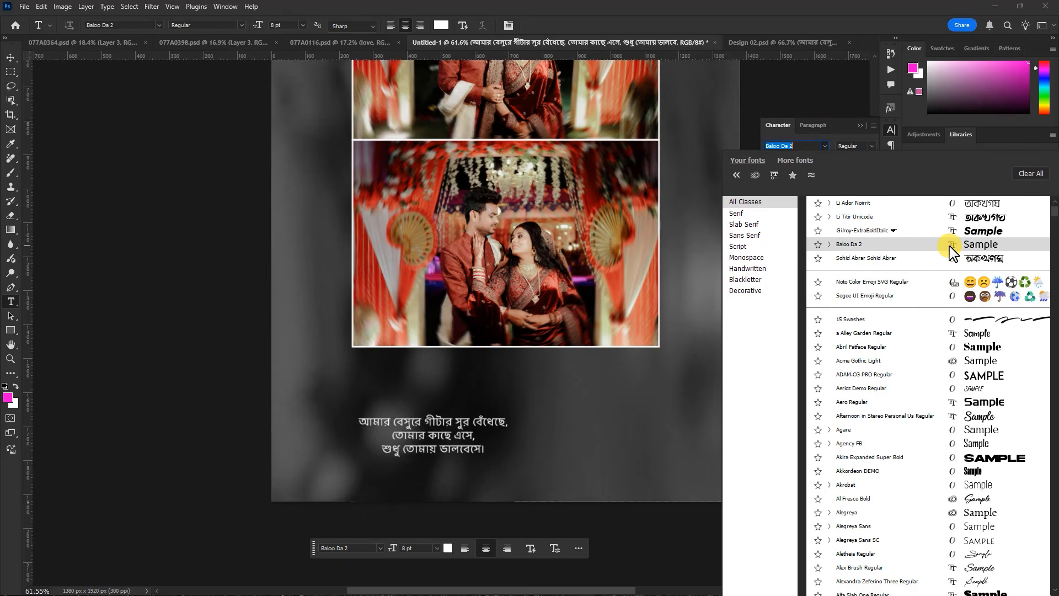
{"action": "left_click", "coordinate": [951, 251]}
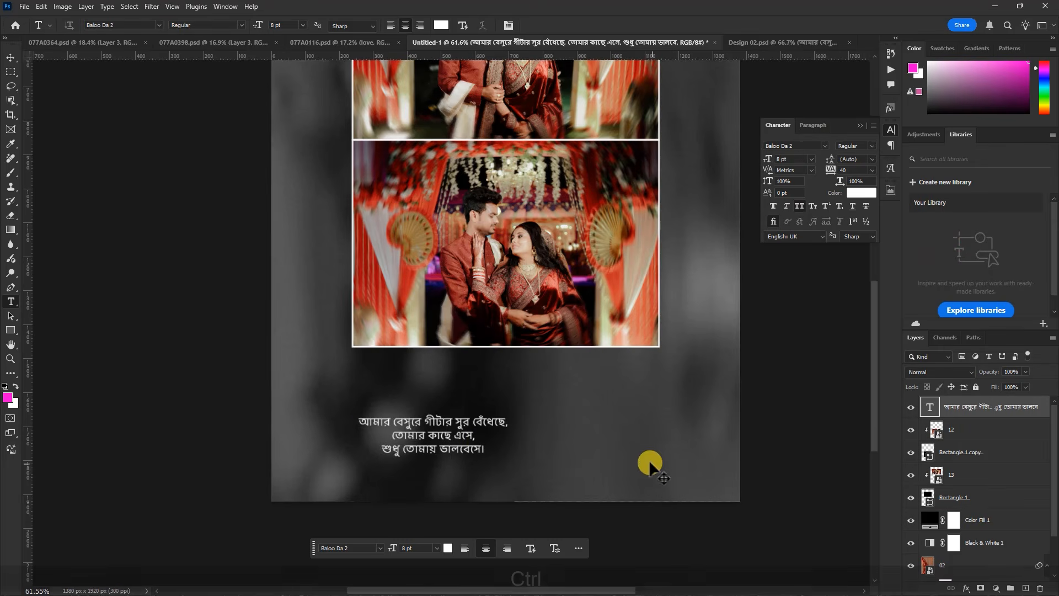
Centre the caption horizontally beneath the photos and scale it to 118.42%
{"action": "key", "text": "ctrl+t"}
{"action": "left_click_drag", "start_coordinate": [469, 436], "coordinate": [549, 398]}
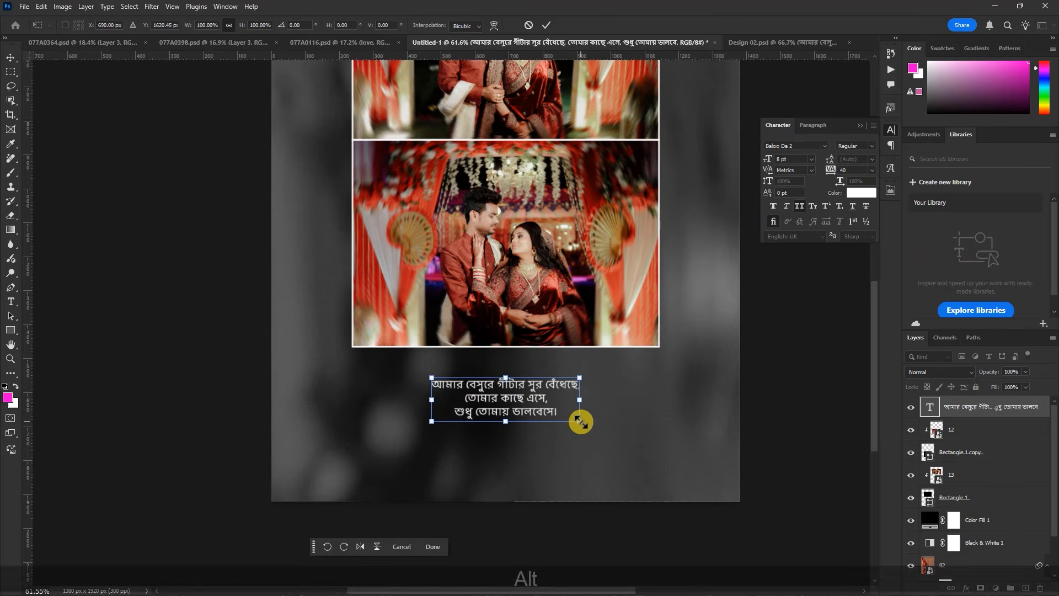
{"action": "mouse_move", "coordinate": [581, 423]}
{"action": "left_mouse_down"}
{"action": "mouse_move", "coordinate": [601, 435]}
{"action": "mouse_move", "coordinate": [592, 433]}
{"action": "left_mouse_up"}
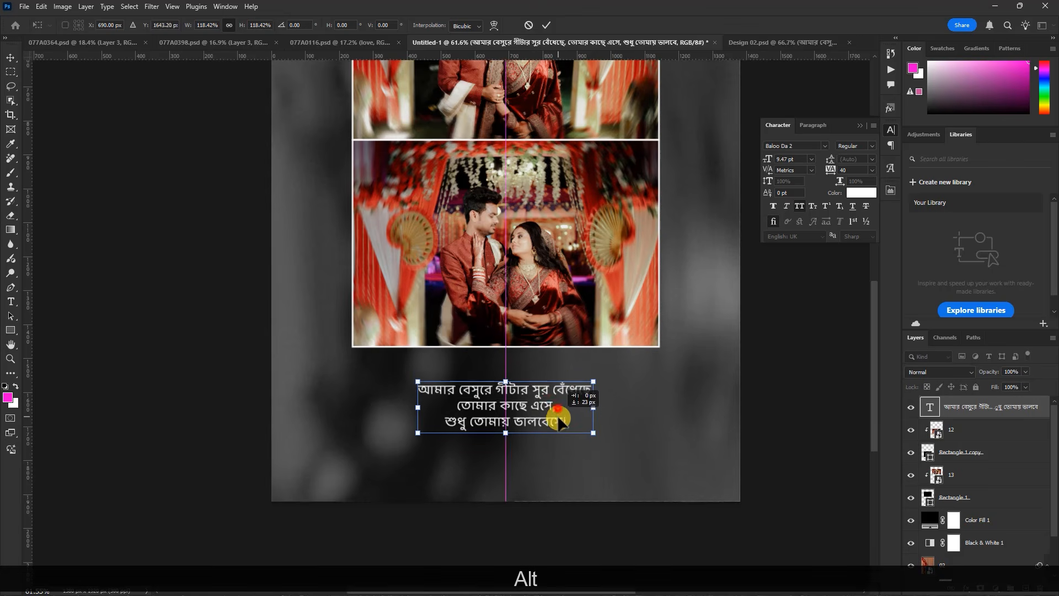
{"action": "key", "text": "Return"}
{"action": "scroll", "coordinate": [473, 469], "scroll_direction": "down", "scroll_amount": 3}
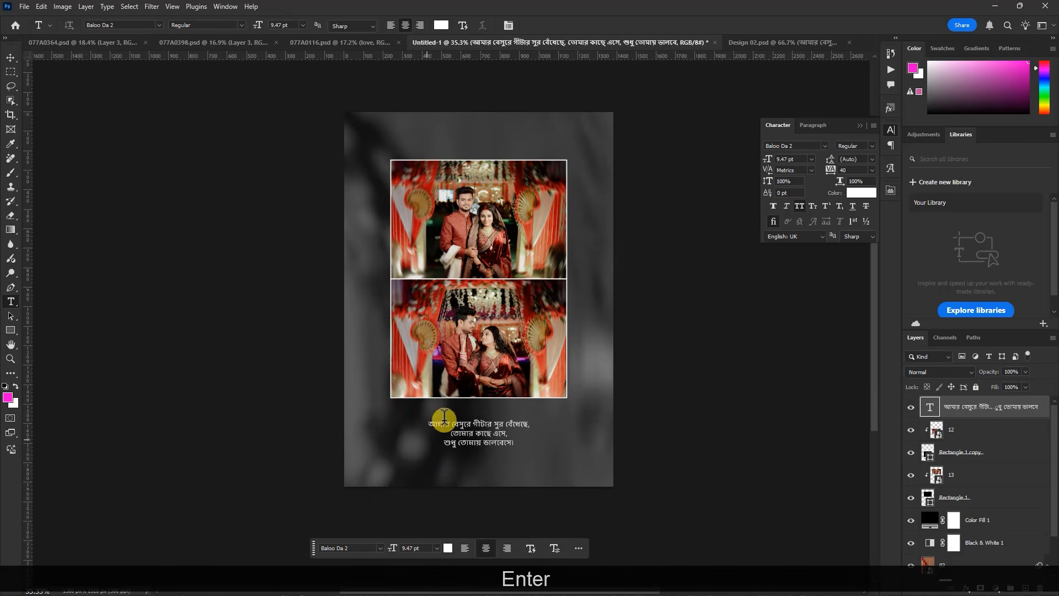
{"action": "left_click", "coordinate": [12, 59]}
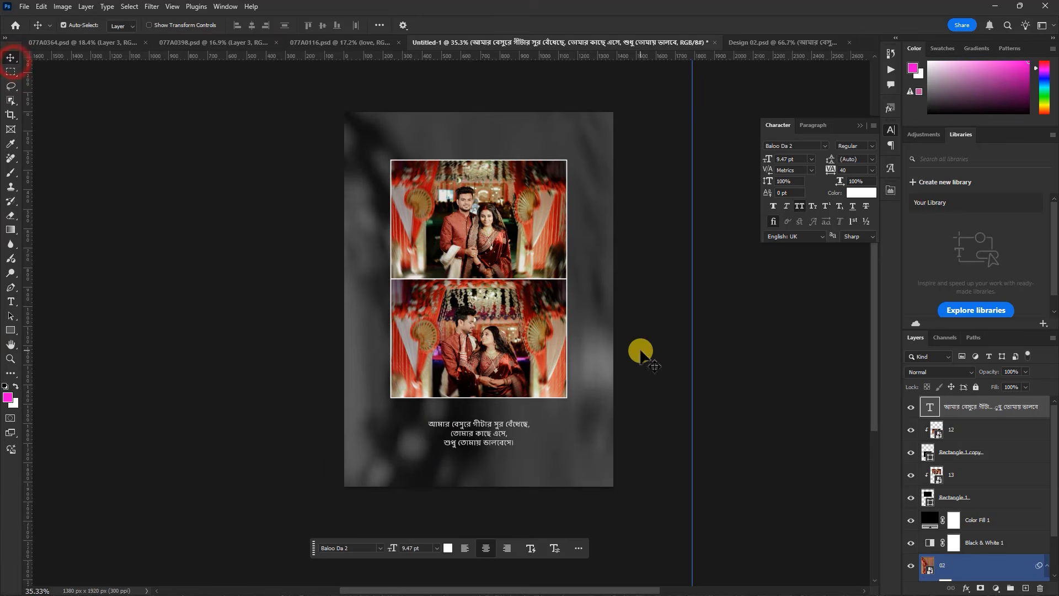
{"action": "scroll", "coordinate": [542, 305], "scroll_direction": "up", "scroll_amount": 1}
{"action": "scroll", "coordinate": [517, 319], "scroll_direction": "down", "scroll_amount": 2}
{"action": "scroll", "coordinate": [521, 241], "scroll_direction": "up", "scroll_amount": 2}
{"action": "left_click", "coordinate": [36, 6]}
{"action": "mouse_move", "coordinate": [24, 8]}
{"action": "mouse_move", "coordinate": [117, 201]}
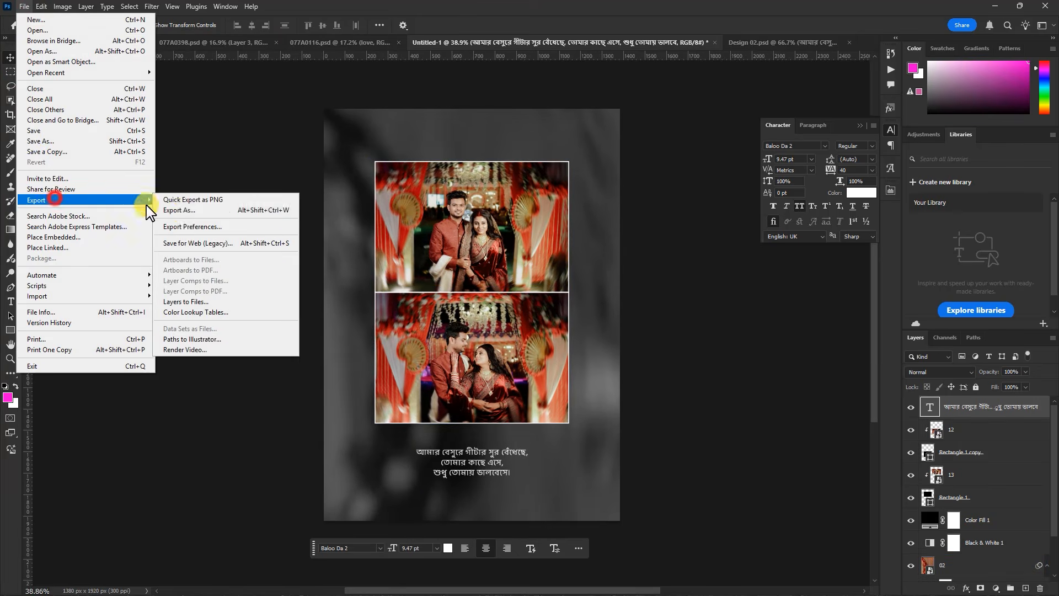
{"action": "left_click", "coordinate": [182, 211]}
{"action": "left_click", "coordinate": [783, 100]}
{"action": "left_click", "coordinate": [769, 137]}
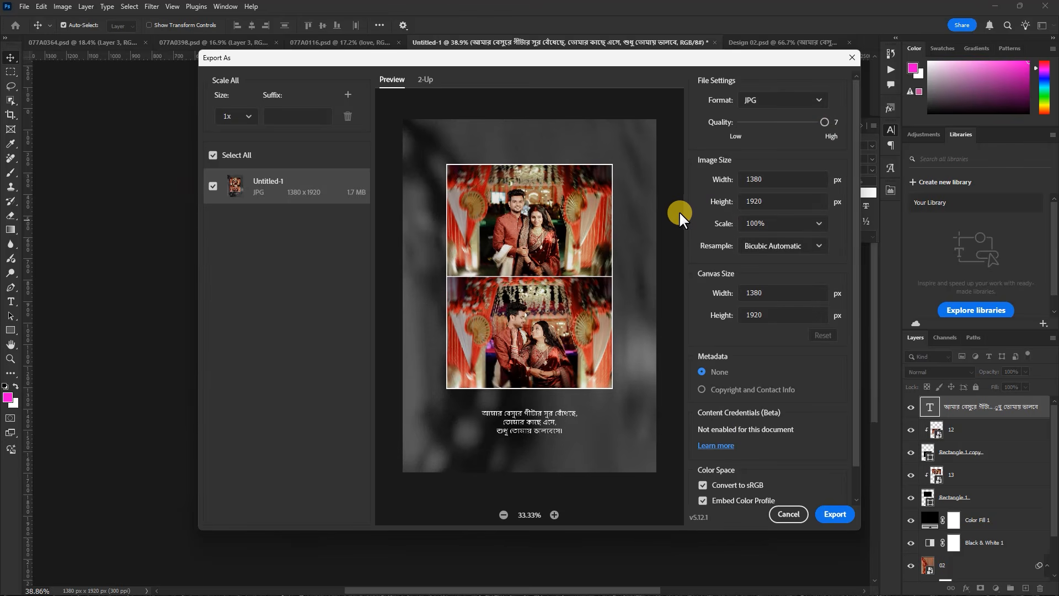
{"action": "left_click", "coordinate": [801, 516]}
Close Design 02.psd and create a new 1380 × 1920 pixel document at 300 ppi with a black background
{"action": "left_click", "coordinate": [853, 43]}
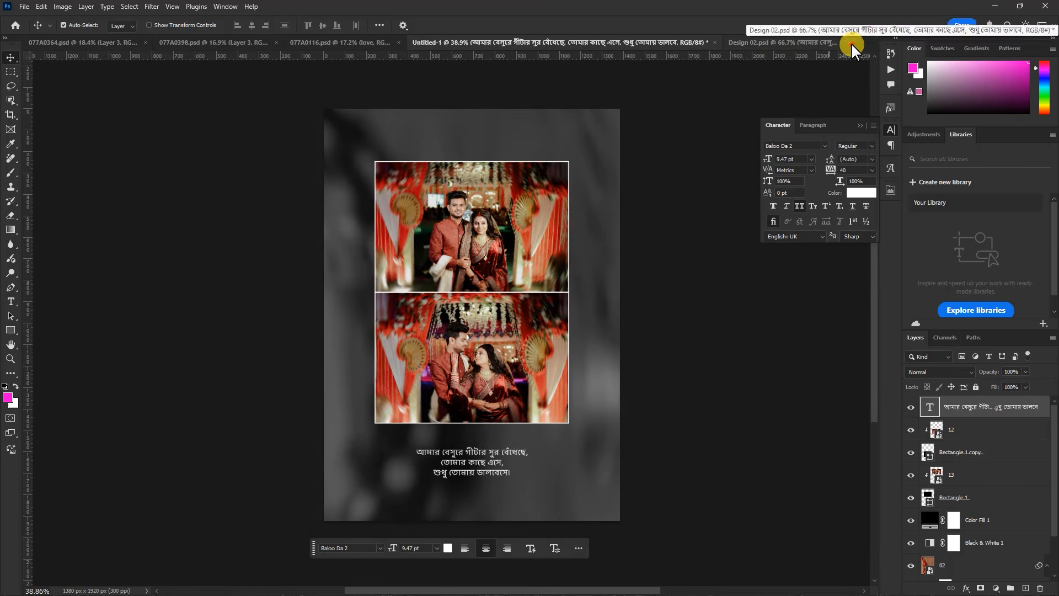
{"action": "left_click", "coordinate": [535, 226]}
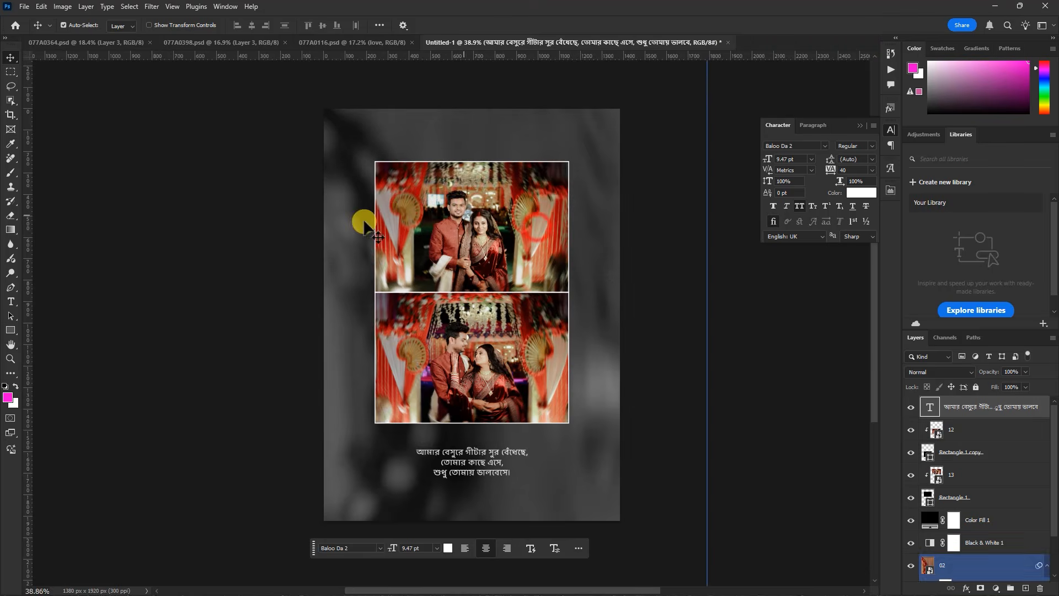
{"action": "left_click", "coordinate": [24, 6]}
{"action": "left_click", "coordinate": [35, 20]}
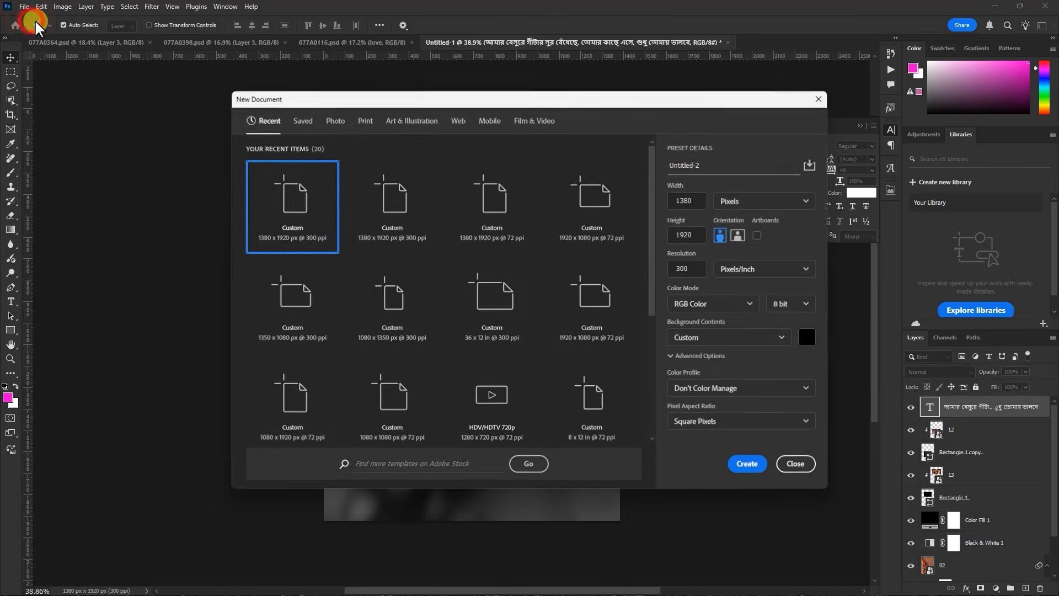
{"action": "left_click", "coordinate": [746, 466]}
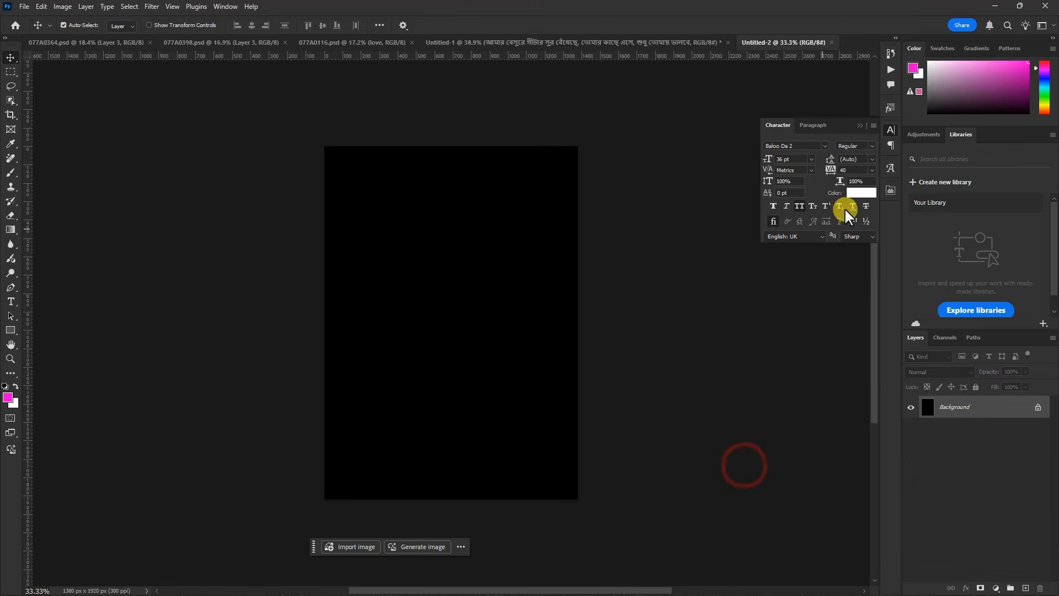
Draw an orange rectangle of about 870 × 1796 px with a white stroke and move it partly off the canvas's upper-left corner
{"action": "left_click", "coordinate": [860, 128]}
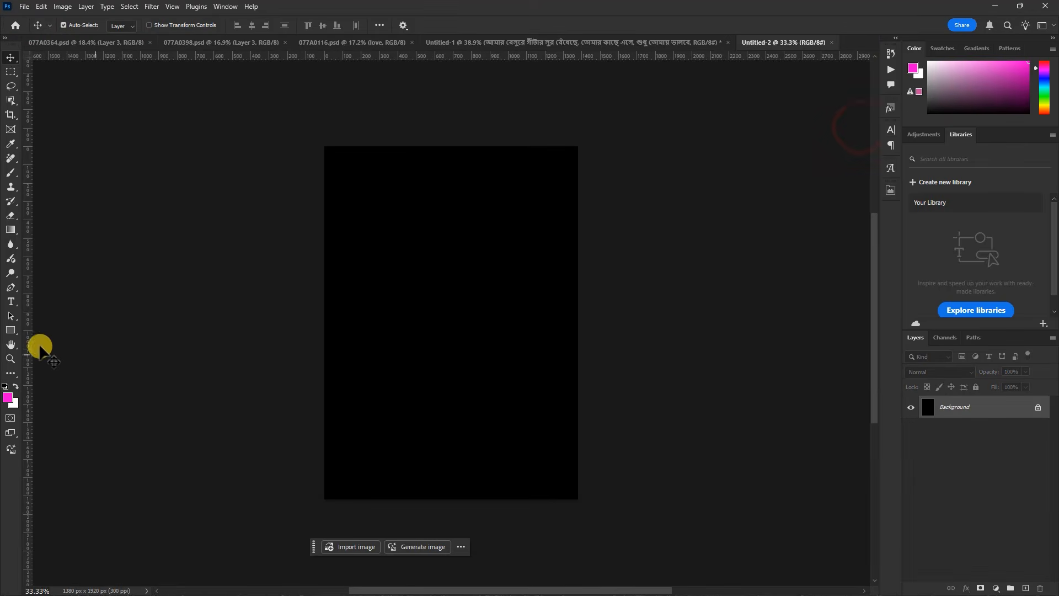
{"action": "left_click", "coordinate": [12, 329]}
{"action": "left_click_drag", "start_coordinate": [369, 180], "coordinate": [530, 508]}
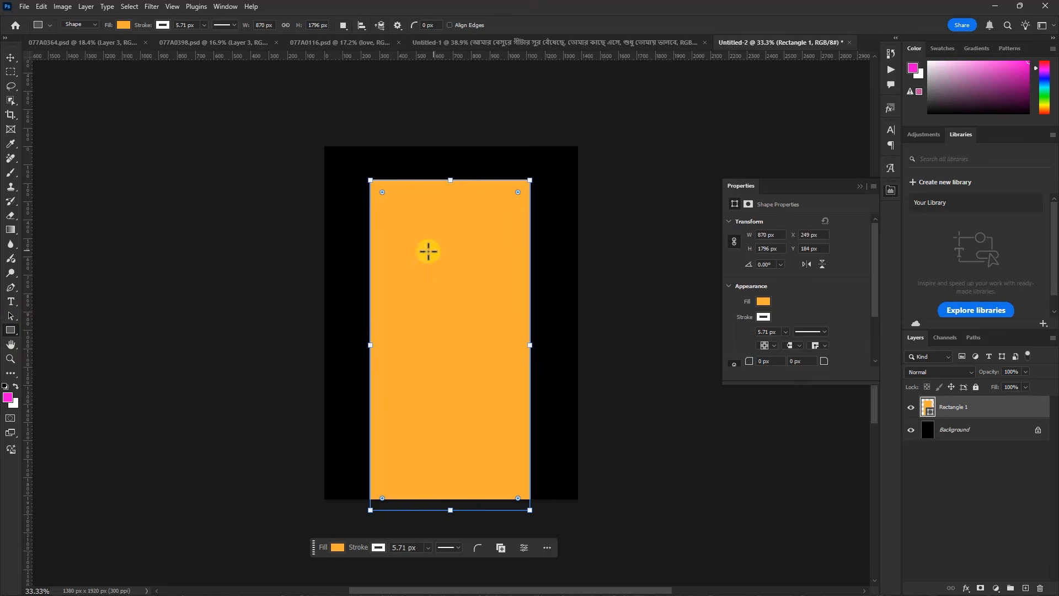
{"action": "left_click", "coordinate": [10, 60]}
{"action": "left_click_drag", "start_coordinate": [433, 318], "coordinate": [324, 268]}
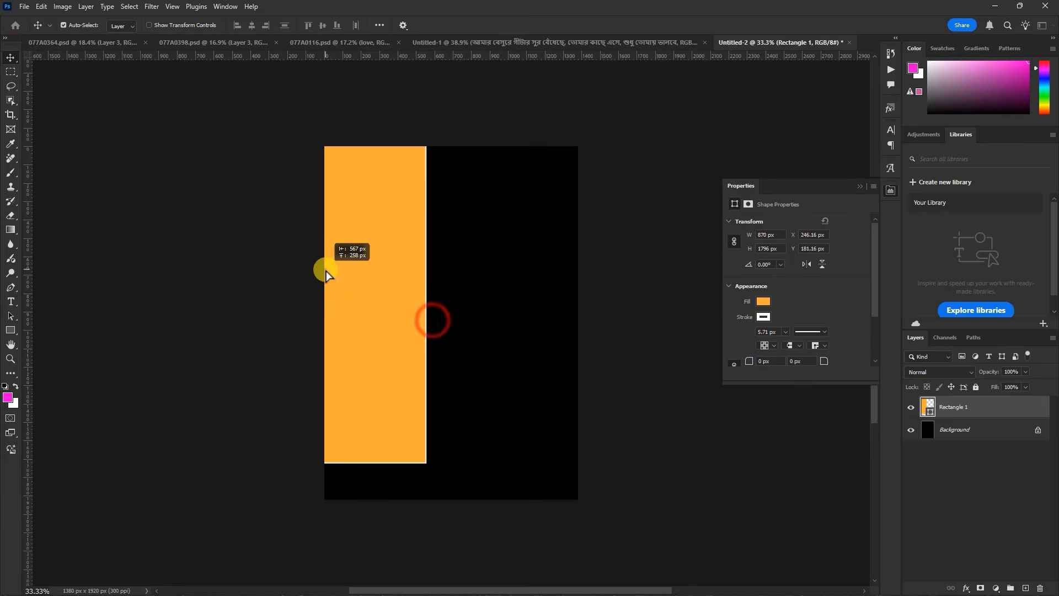
Set the rectangle's white stroke width to about 34.7 px
{"action": "left_click", "coordinate": [787, 331]}
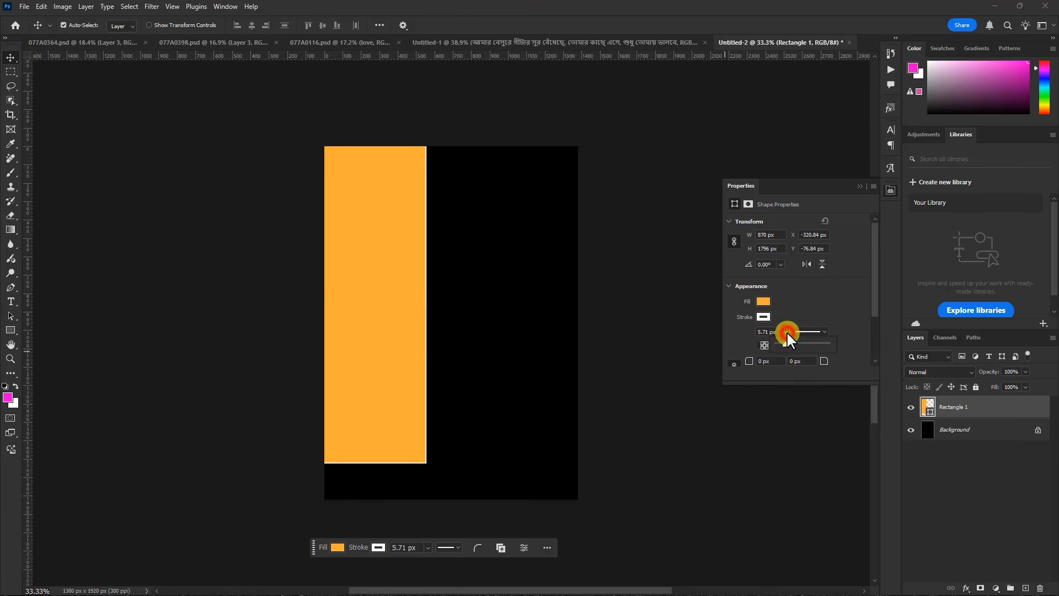
{"action": "left_click_drag", "start_coordinate": [795, 342], "coordinate": [796, 343]}
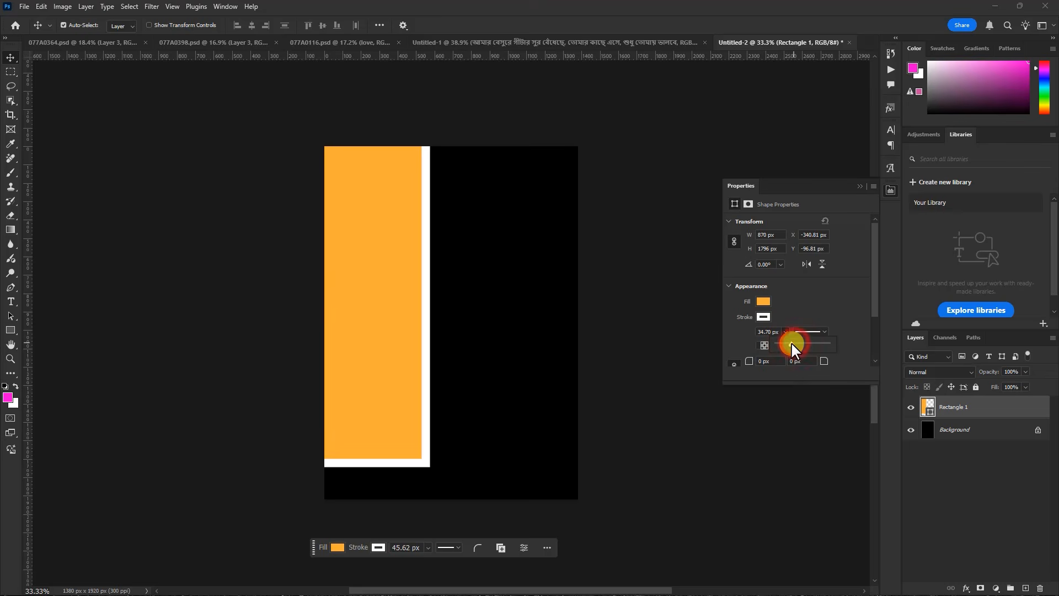
{"action": "key", "text": "ctrl"}
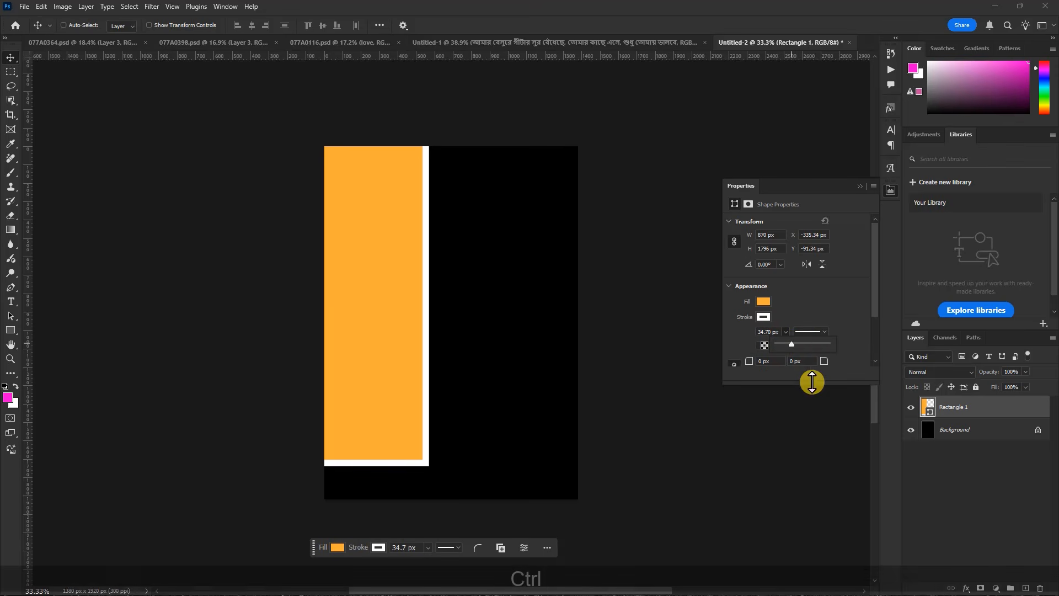
Distort the rectangle past the canvas's top and bottom, with its right edge slanting from upper right to lower left
{"action": "key", "text": "ctrl+t"}
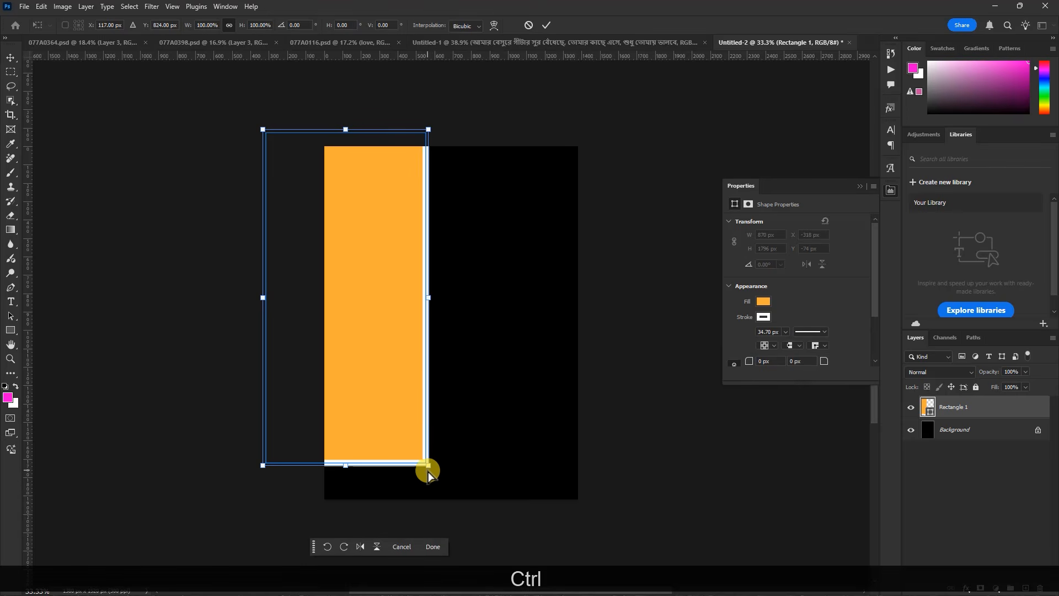
{"action": "left_click_drag", "start_coordinate": [429, 468], "coordinate": [371, 540]}
{"action": "left_click_drag", "start_coordinate": [430, 131], "coordinate": [468, 110]}
{"action": "left_click_drag", "start_coordinate": [262, 466], "coordinate": [211, 511]}
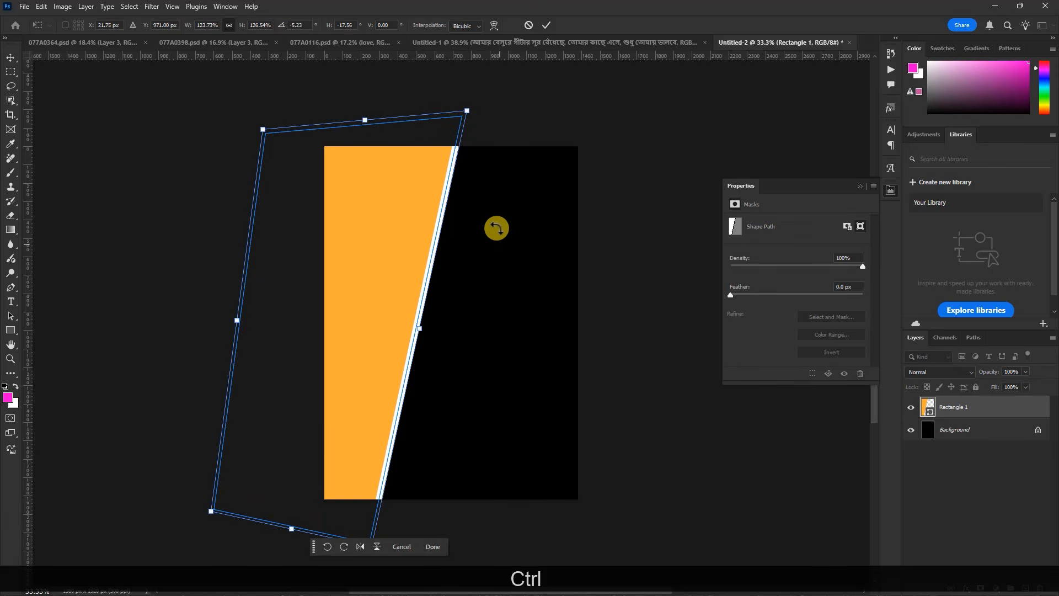
Reverse the slant of the rectangle's right edge so it runs from upper left to lower right, and apply the transform
{"action": "scroll", "coordinate": [397, 178], "scroll_direction": "down", "scroll_amount": 2}
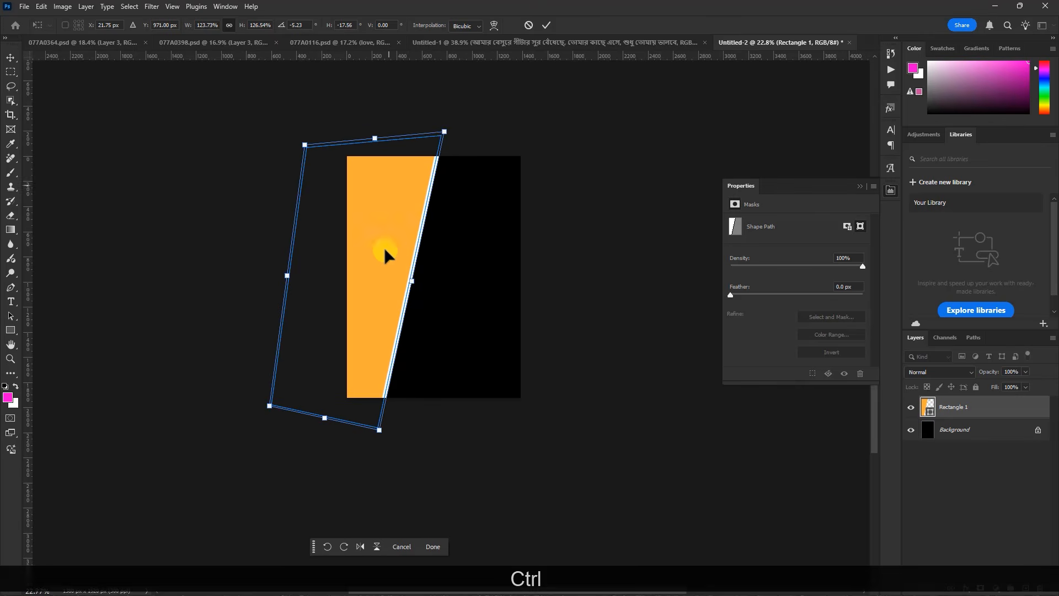
{"action": "left_click_drag", "start_coordinate": [379, 430], "coordinate": [432, 436]}
{"action": "left_click_drag", "start_coordinate": [443, 133], "coordinate": [397, 128]}
{"action": "left_click_drag", "start_coordinate": [392, 126], "coordinate": [396, 125]}
{"action": "left_click_drag", "start_coordinate": [433, 439], "coordinate": [435, 438]}
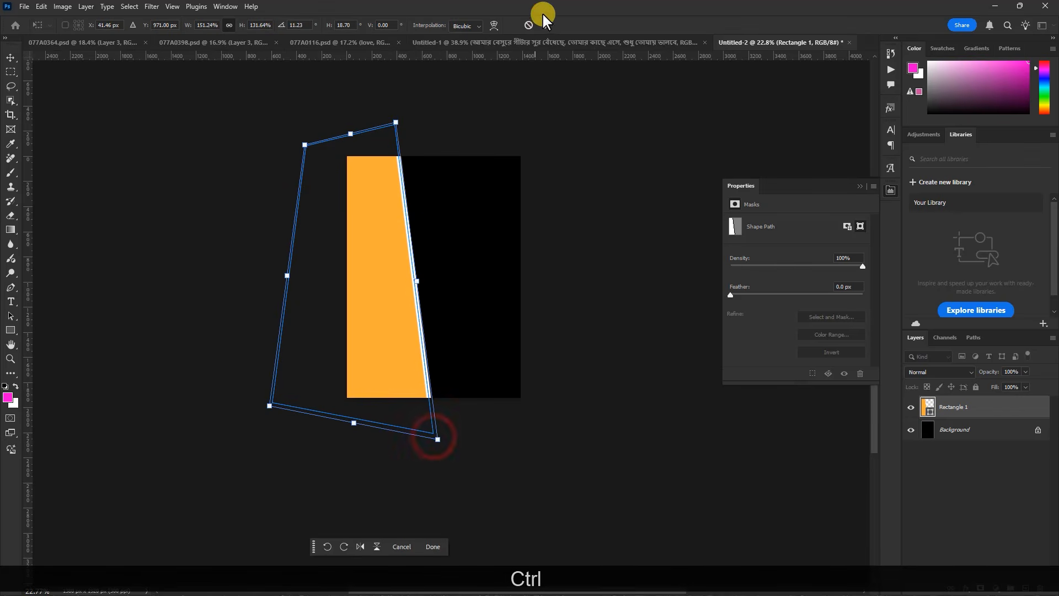
{"action": "left_click", "coordinate": [546, 25]}
{"action": "scroll", "coordinate": [401, 203], "scroll_direction": "up", "scroll_amount": 4}
{"action": "scroll", "coordinate": [459, 190], "scroll_direction": "down", "scroll_amount": 2}
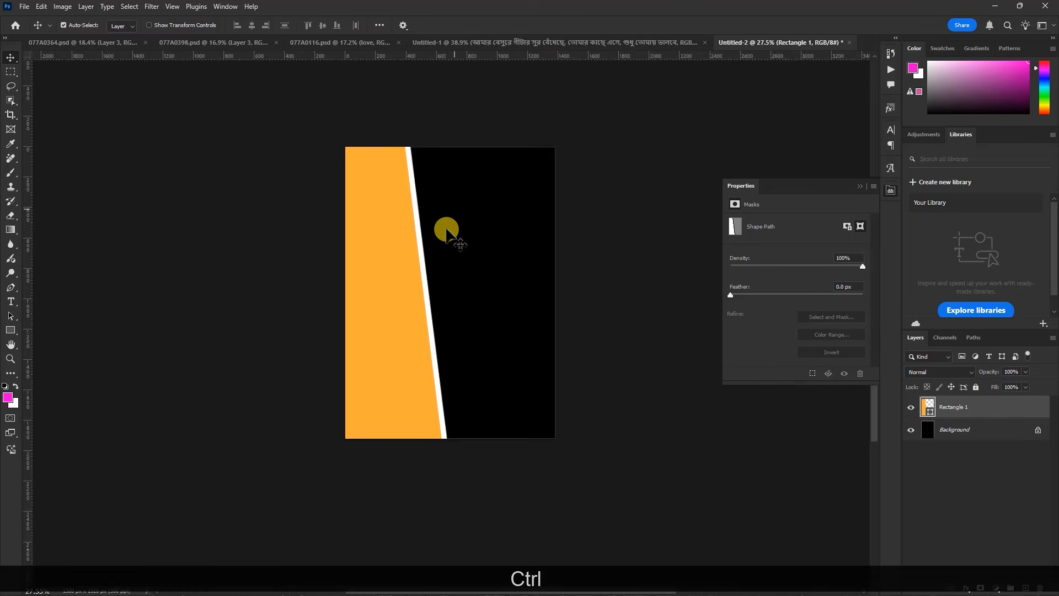
{"action": "scroll", "coordinate": [446, 226], "scroll_direction": "up", "scroll_amount": 2}
Place photo 07 from the EDITED PHOTO folder directly above the Background layer
{"action": "left_click", "coordinate": [986, 436]}
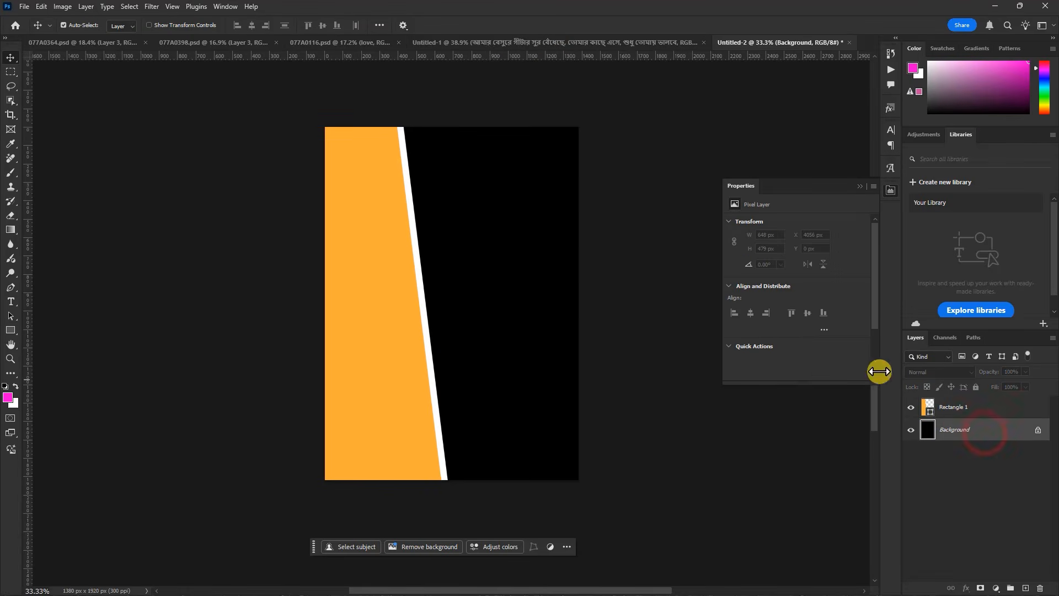
{"action": "left_click", "coordinate": [996, 6]}
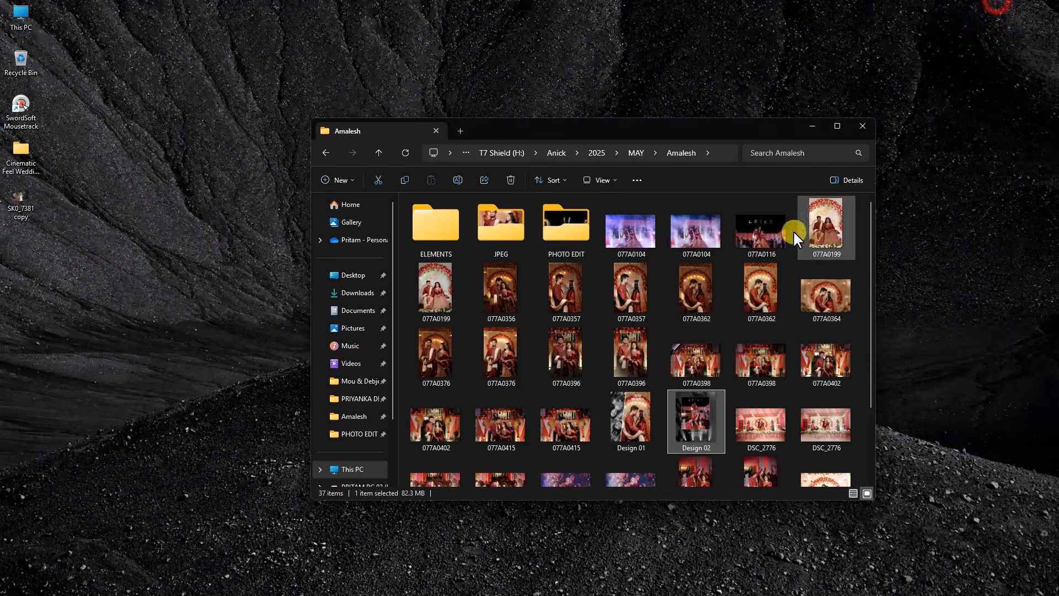
{"action": "double_click", "coordinate": [552, 227]}
{"action": "double_click", "coordinate": [422, 229]}
{"action": "left_click", "coordinate": [543, 231]}
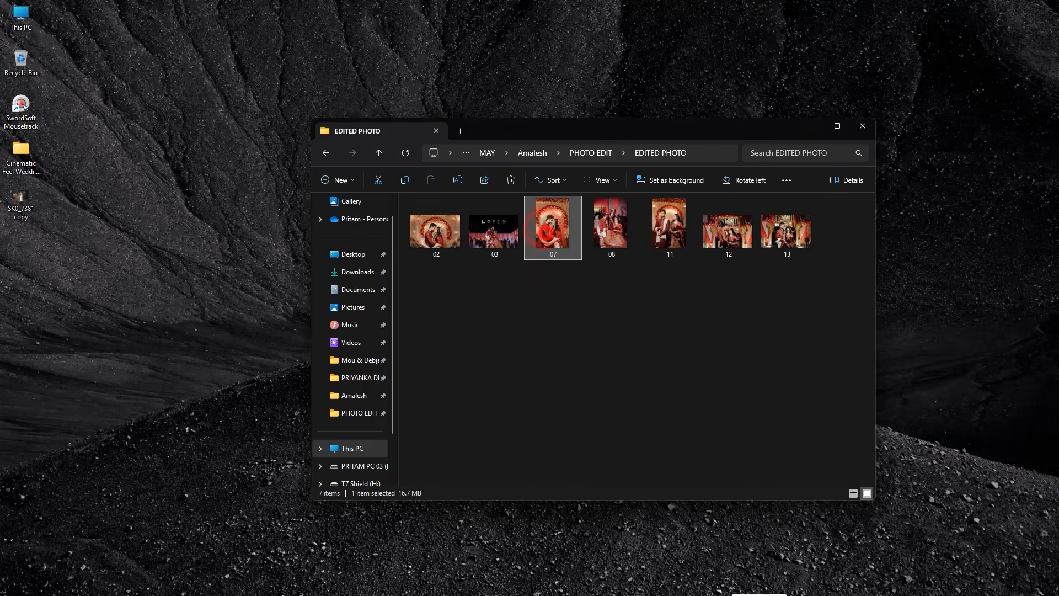
{"action": "mouse_move", "coordinate": [774, 590]}
{"action": "left_click_drag", "start_coordinate": [773, 585], "coordinate": [517, 329]}
Position photo 07 beside the orange rectangle, scaled to 7.19% and rotated to -3.95°, and commit the placement
{"action": "left_click_drag", "start_coordinate": [543, 201], "coordinate": [586, 204]}
{"action": "left_click_drag", "start_coordinate": [613, 132], "coordinate": [632, 144]}
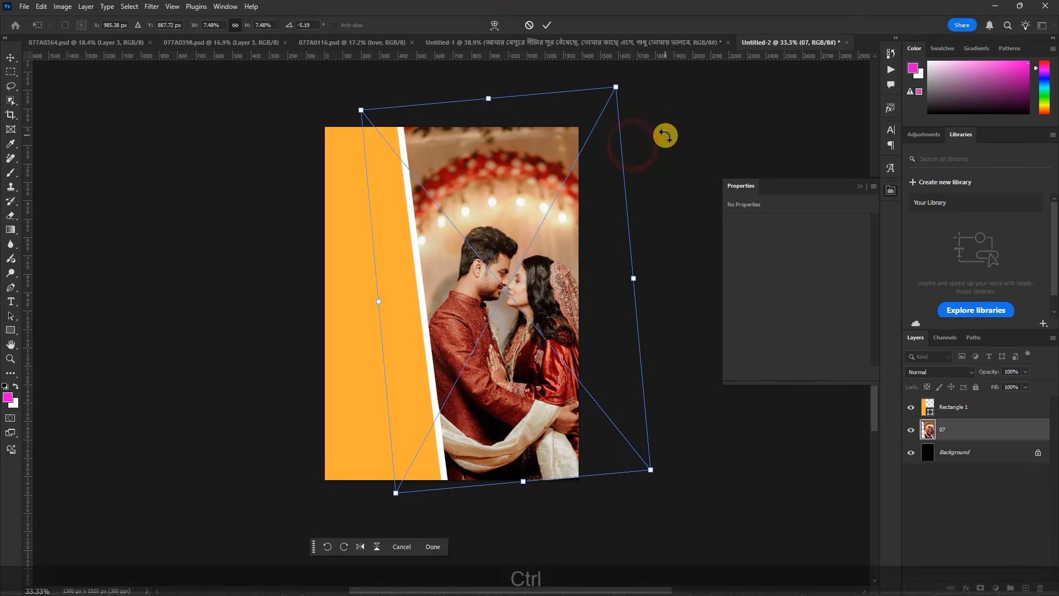
{"action": "key", "text": "ctrl+z"}
{"action": "mouse_move", "coordinate": [627, 94]}
{"action": "left_mouse_down"}
{"action": "mouse_move", "coordinate": [567, 151]}
{"action": "mouse_move", "coordinate": [615, 92]}
{"action": "mouse_move", "coordinate": [609, 101]}
{"action": "left_mouse_up"}
{"action": "left_click", "coordinate": [548, 25]}
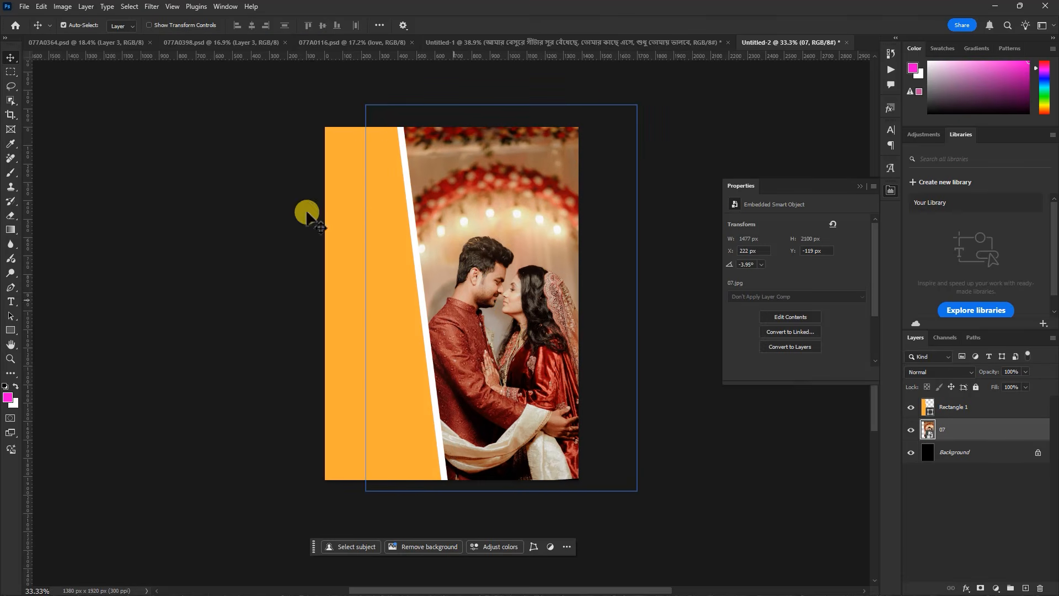
Enable the Use Legacy Free Transform option in the general preferences
{"action": "left_click", "coordinate": [42, 6]}
{"action": "mouse_move", "coordinate": [77, 502]}
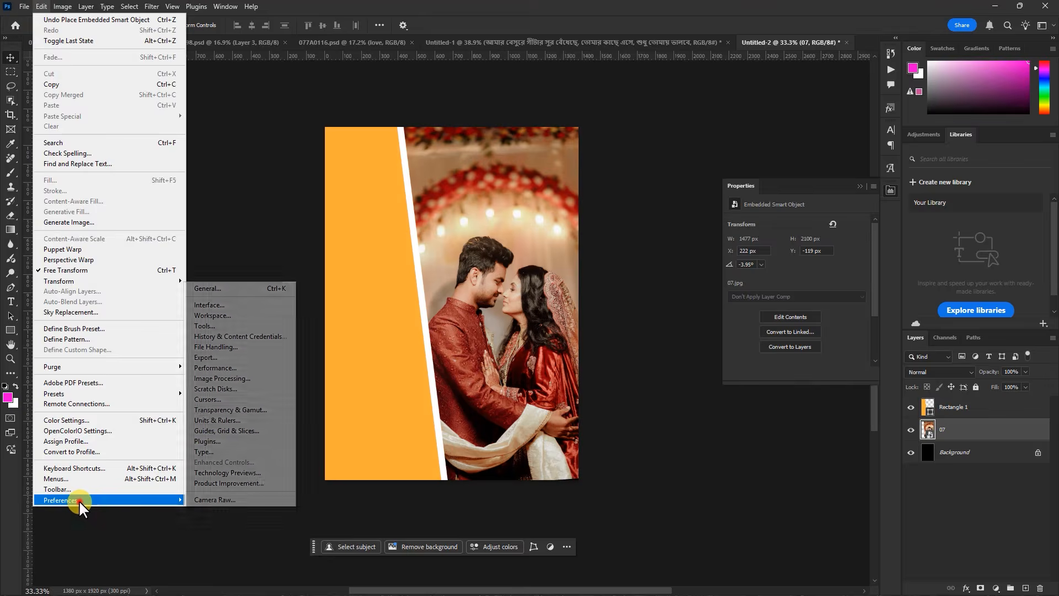
{"action": "left_click", "coordinate": [223, 291]}
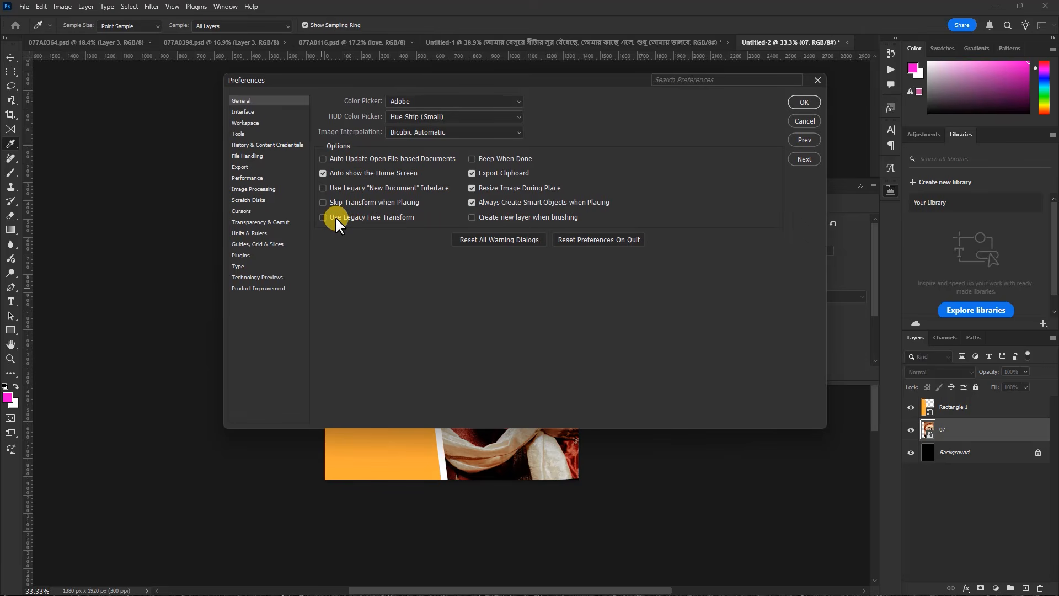
{"action": "left_click", "coordinate": [324, 217]}
{"action": "left_click", "coordinate": [804, 102]}
Try scaling photo 07 non-proportionally by its upper-right corner with legacy free transform, and cancel the transform
{"action": "key", "text": "v"}
{"action": "key", "text": "ctrl+t"}
{"action": "left_click_drag", "start_coordinate": [611, 105], "coordinate": [571, 151]}
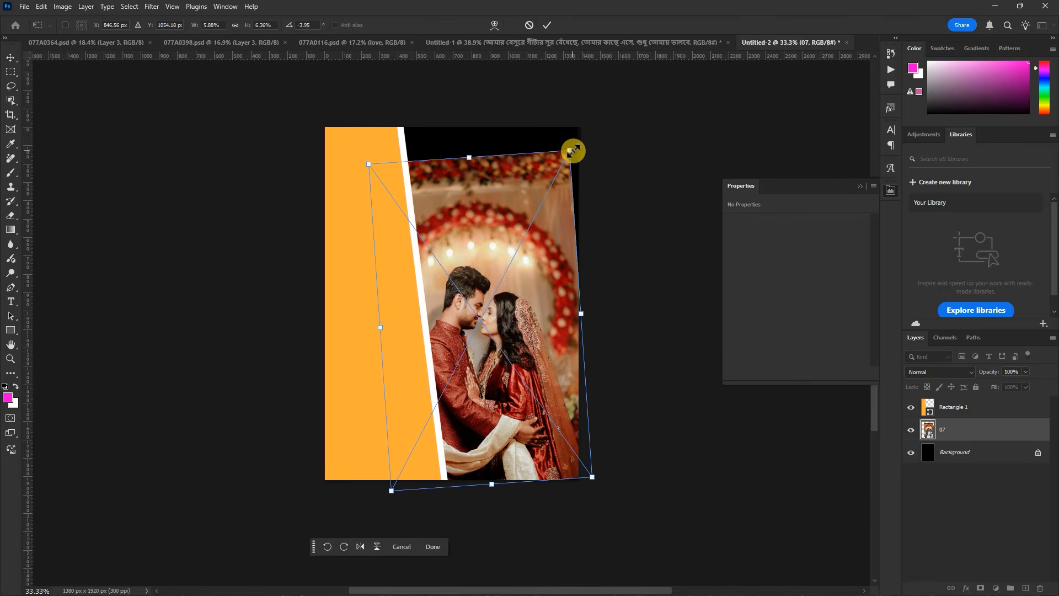
{"action": "key", "text": "ctrl+z"}
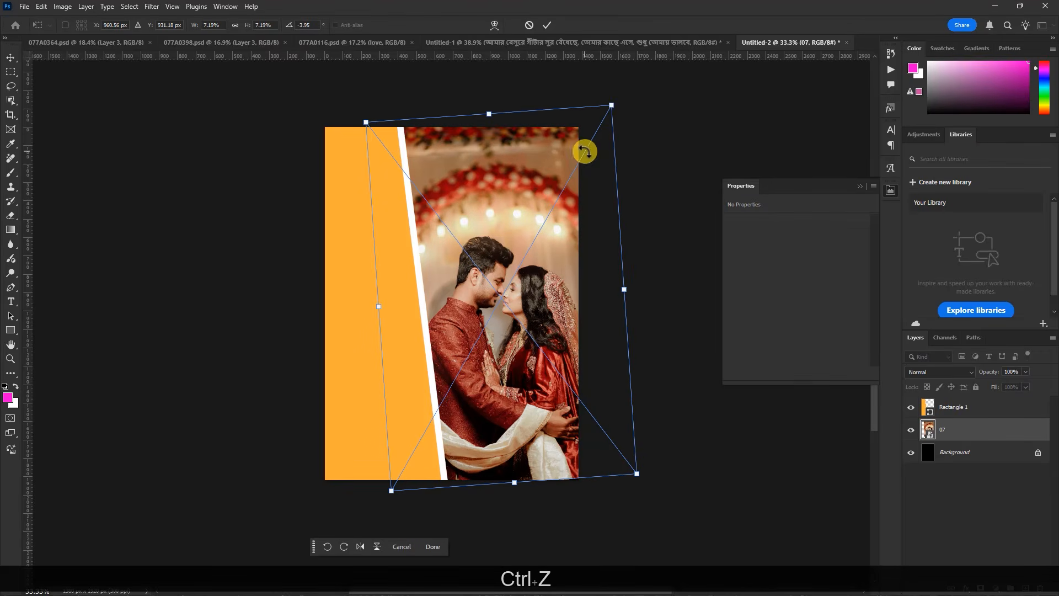
{"action": "left_click_drag", "start_coordinate": [612, 105], "coordinate": [574, 153]}
{"action": "left_click", "coordinate": [529, 25]}
Turn off the Use Legacy Free Transform option in the general preferences
{"action": "left_click", "coordinate": [41, 6]}
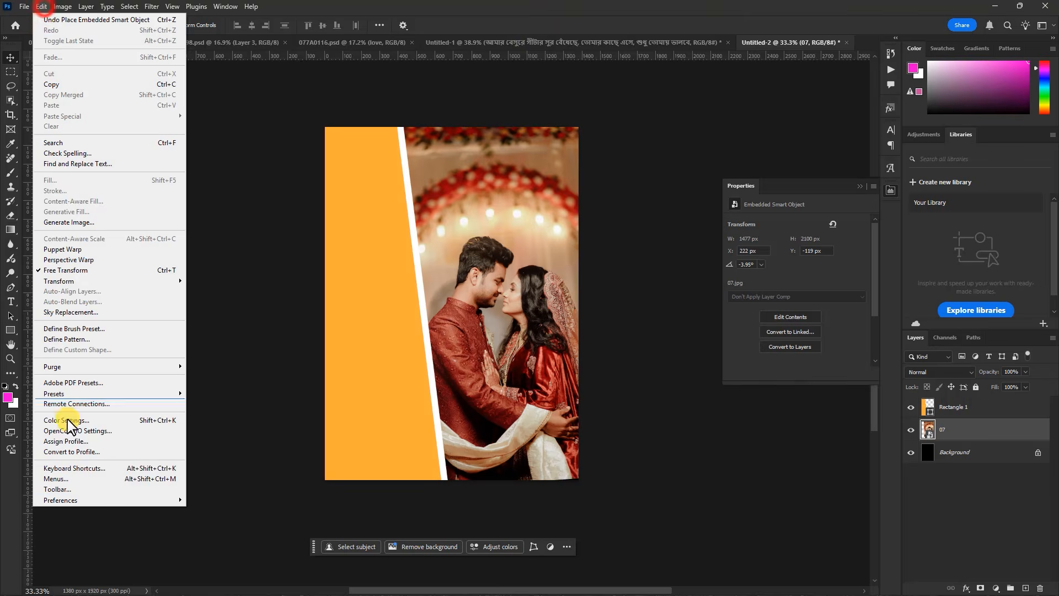
{"action": "left_click", "coordinate": [88, 496]}
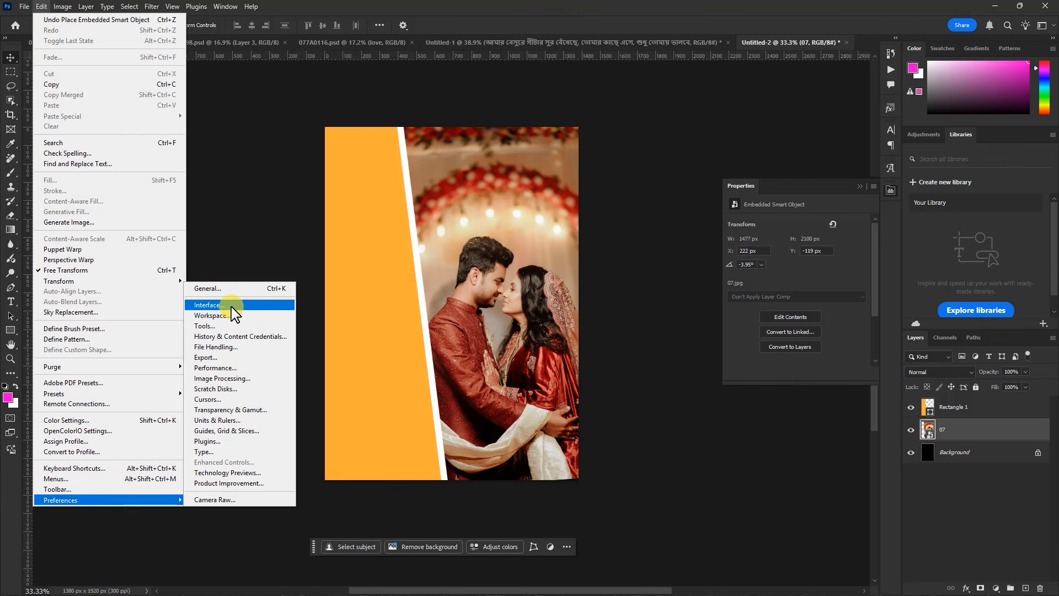
{"action": "left_click", "coordinate": [226, 288]}
{"action": "left_click", "coordinate": [338, 217]}
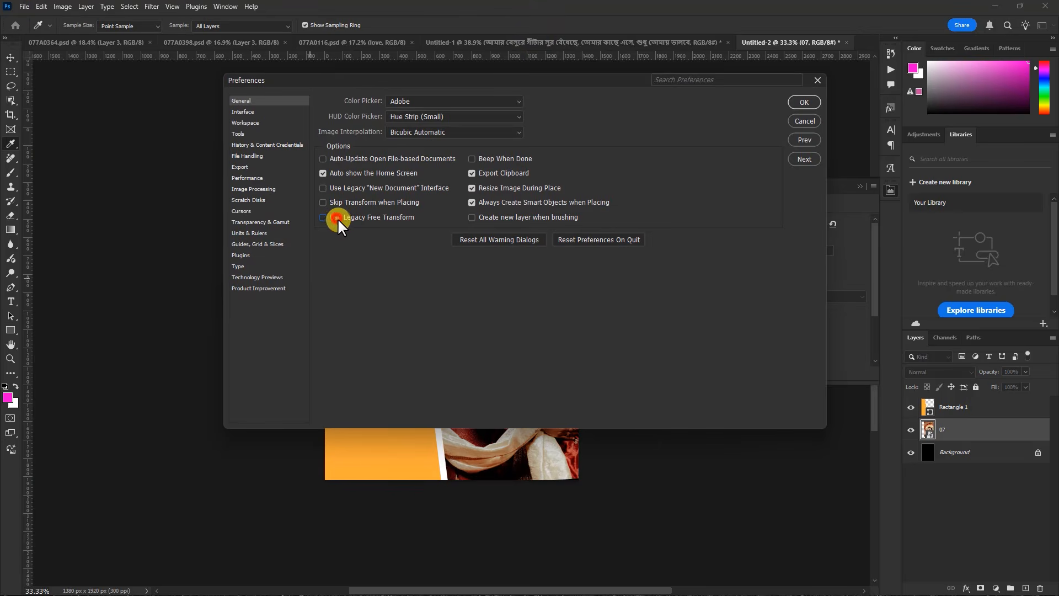
{"action": "left_click", "coordinate": [804, 102]}
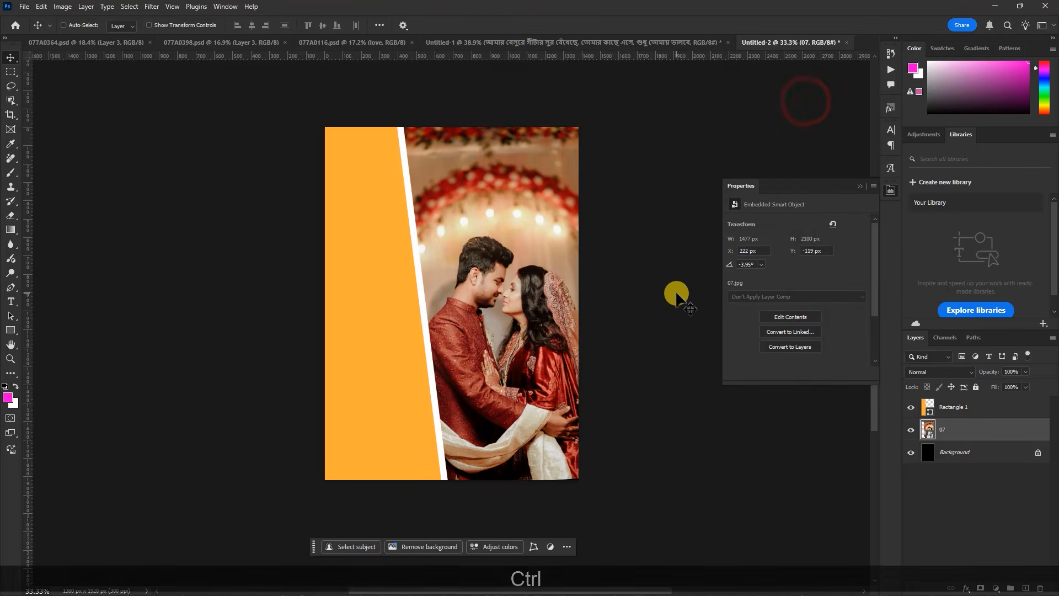
Enlarge photo 07 proportionally to 1624 × 2309 px and reposition the couple beside the slanted white edge
{"action": "key", "text": "ctrl+t"}
{"action": "mouse_move", "coordinate": [616, 106]}
{"action": "left_mouse_down"}
{"action": "mouse_move", "coordinate": [639, 71]}
{"action": "mouse_move", "coordinate": [618, 94]}
{"action": "left_mouse_up"}
{"action": "mouse_move", "coordinate": [592, 154]}
{"action": "left_mouse_down"}
{"action": "mouse_move", "coordinate": [572, 156]}
{"action": "mouse_move", "coordinate": [584, 149]}
{"action": "mouse_move", "coordinate": [587, 173]}
{"action": "left_mouse_up"}
{"action": "left_click_drag", "start_coordinate": [614, 98], "coordinate": [620, 77]}
{"action": "left_click_drag", "start_coordinate": [607, 137], "coordinate": [594, 138]}
{"action": "key", "text": "Return"}
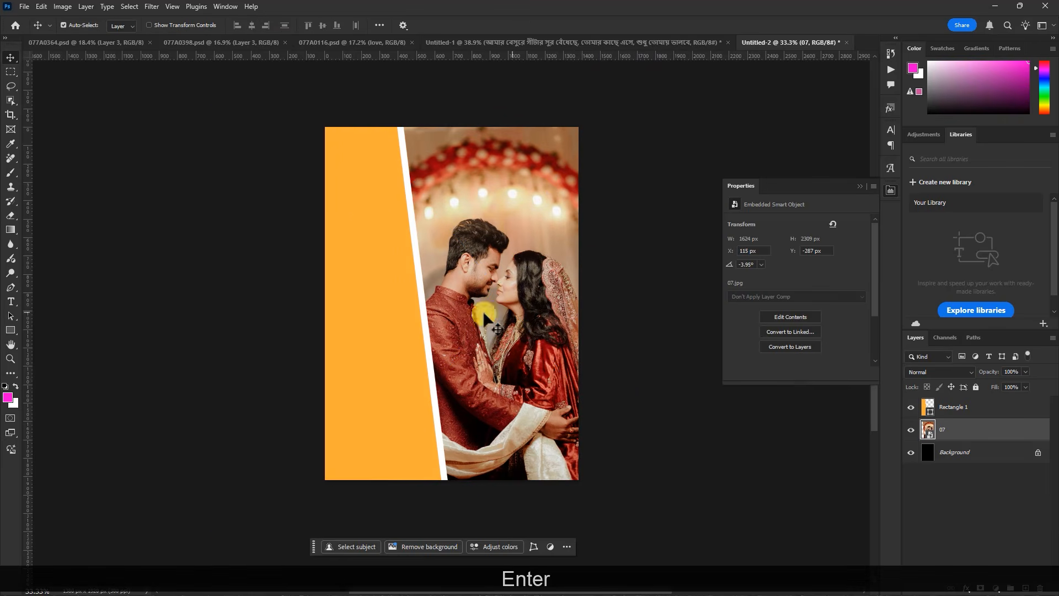
Place photo 02 from the EDITED PHOTO folder above the rectangle layer and commit it
{"action": "left_click", "coordinate": [394, 320]}
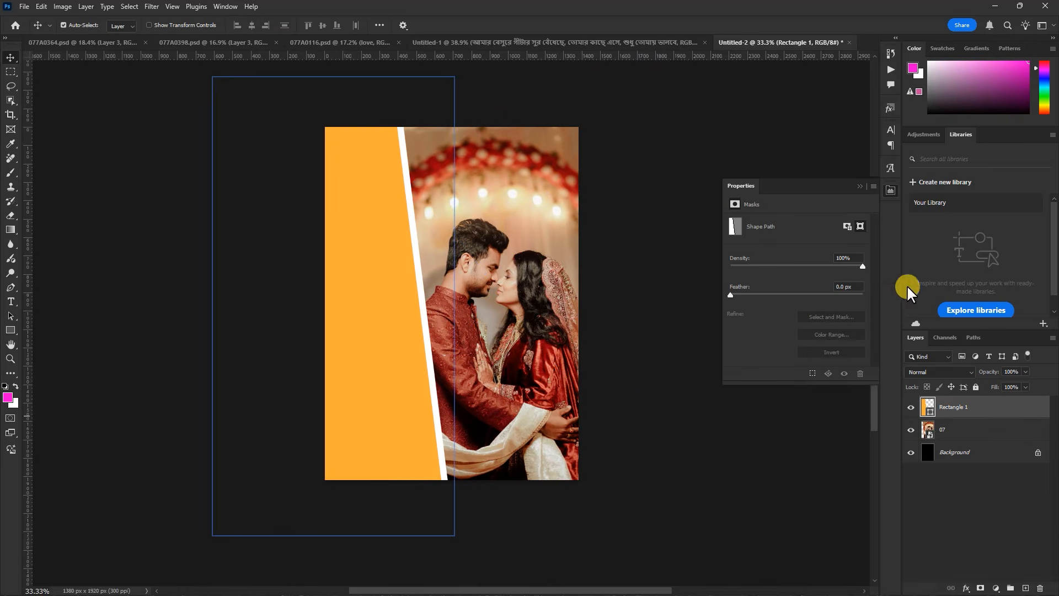
{"action": "left_click", "coordinate": [858, 177]}
{"action": "left_click", "coordinate": [995, 6]}
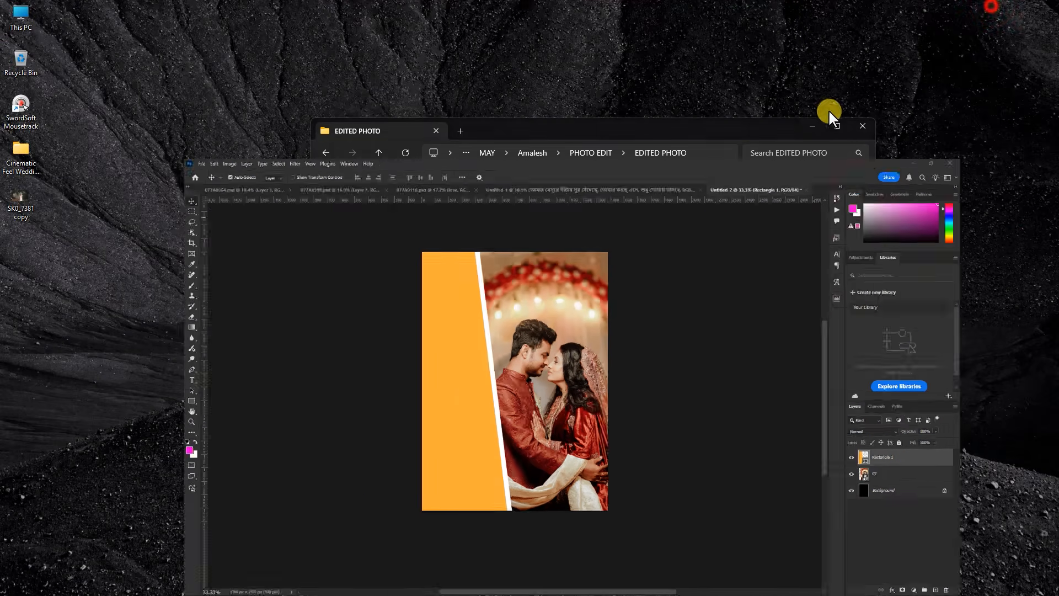
{"action": "left_click_drag", "start_coordinate": [442, 242], "coordinate": [683, 419]}
{"action": "left_click_drag", "start_coordinate": [725, 449], "coordinate": [686, 556]}
{"action": "left_click_drag", "start_coordinate": [408, 386], "coordinate": [415, 362]}
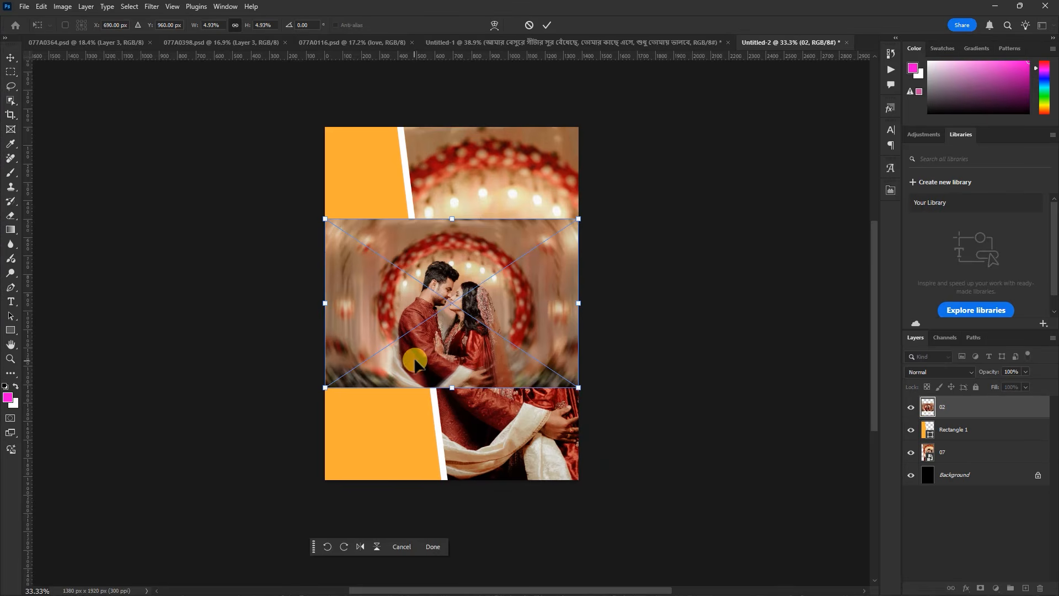
{"action": "left_click", "coordinate": [180, 49]}
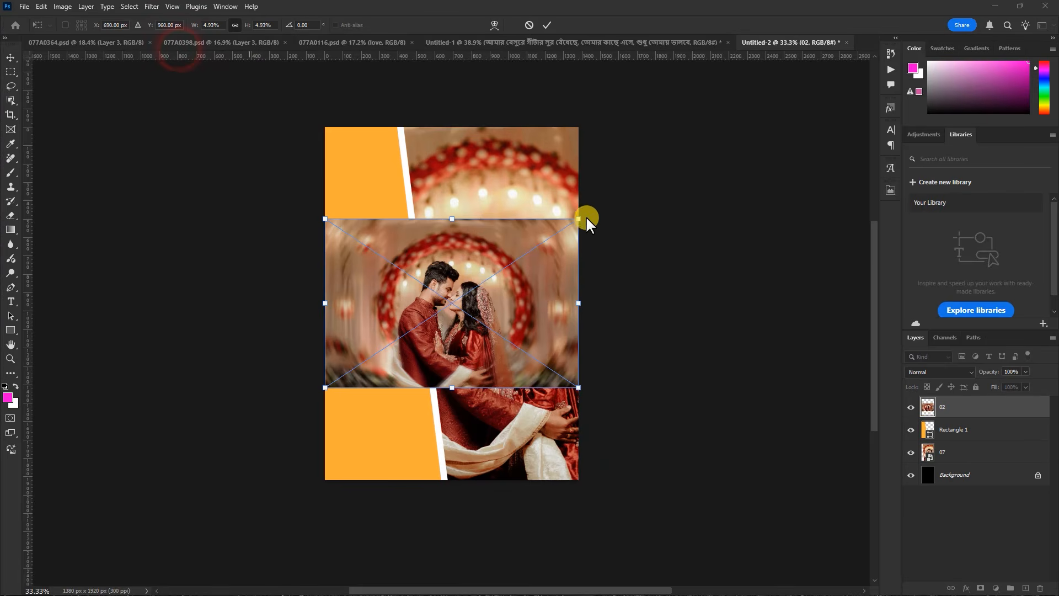
{"action": "left_click", "coordinate": [547, 25]}
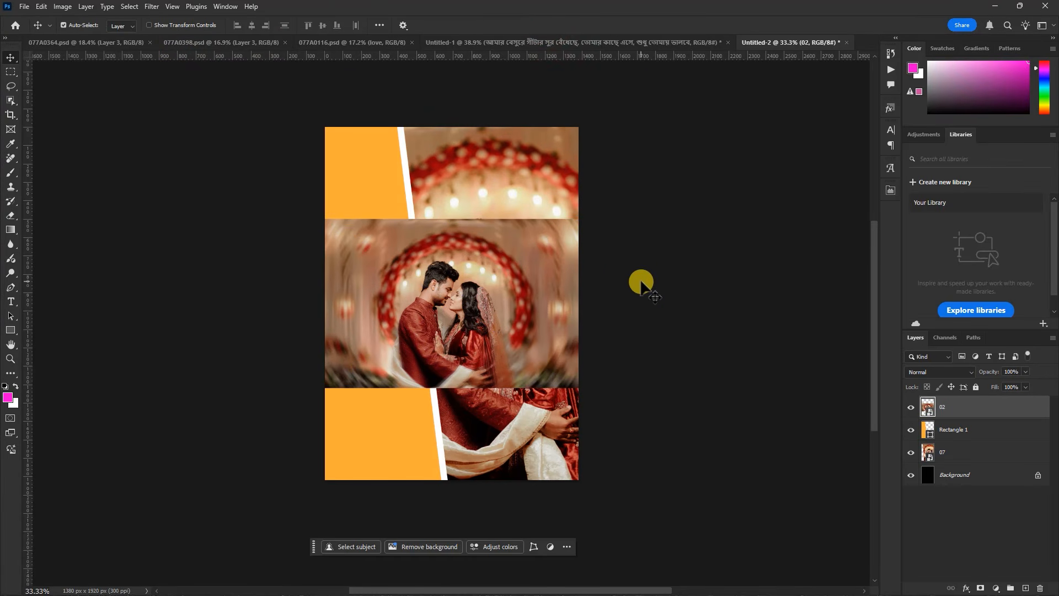
Scale photo 02 to 12.48%, rotate it to -175.61° and move the upside-down couple over the orange rectangle
{"action": "key", "text": "ctrl+t"}
{"action": "left_click_drag", "start_coordinate": [577, 220], "coordinate": [809, 75]}
{"action": "left_click_drag", "start_coordinate": [705, 215], "coordinate": [491, 341]}
{"action": "left_click_drag", "start_coordinate": [577, 202], "coordinate": [735, 94]}
{"action": "left_click_drag", "start_coordinate": [779, 513], "coordinate": [178, 149]}
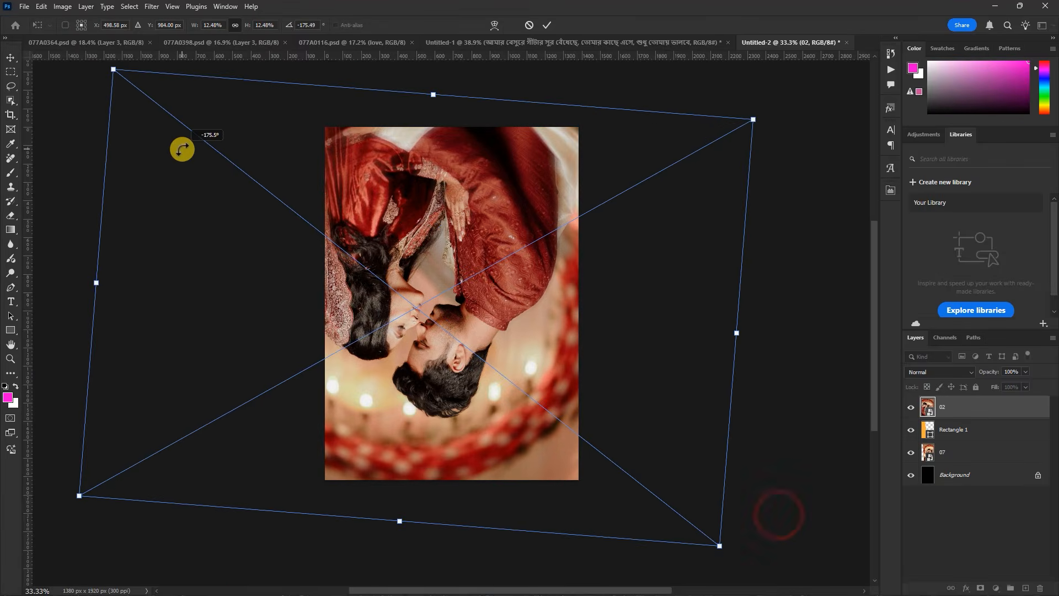
{"action": "left_click_drag", "start_coordinate": [592, 318], "coordinate": [568, 329]}
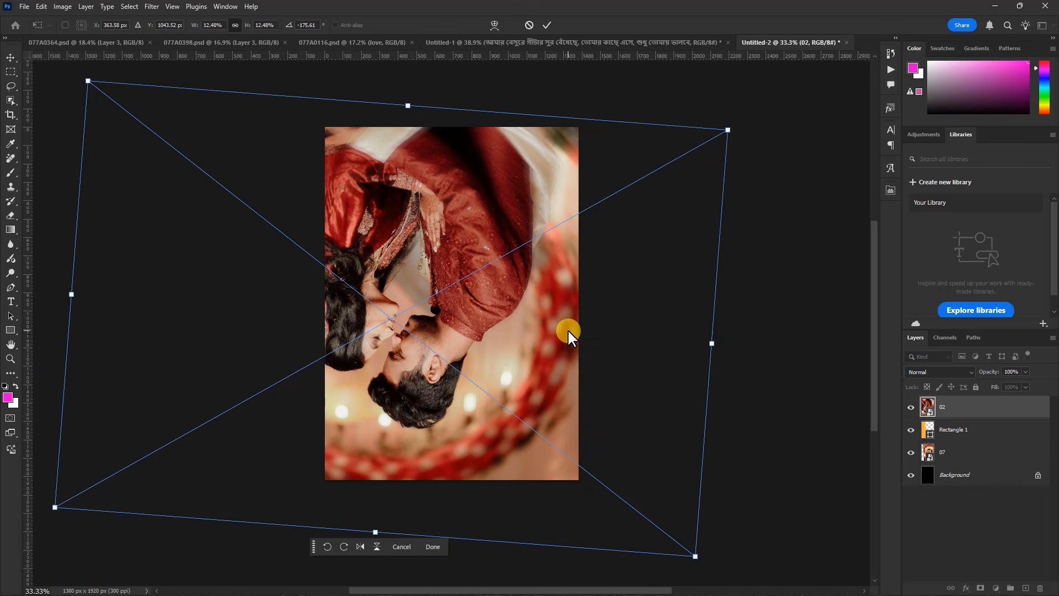
{"action": "key", "text": "Return"}
Clip photo 02 to the rectangle layer and try scaling it down to 11.73%
{"action": "right_click", "coordinate": [1015, 410]}
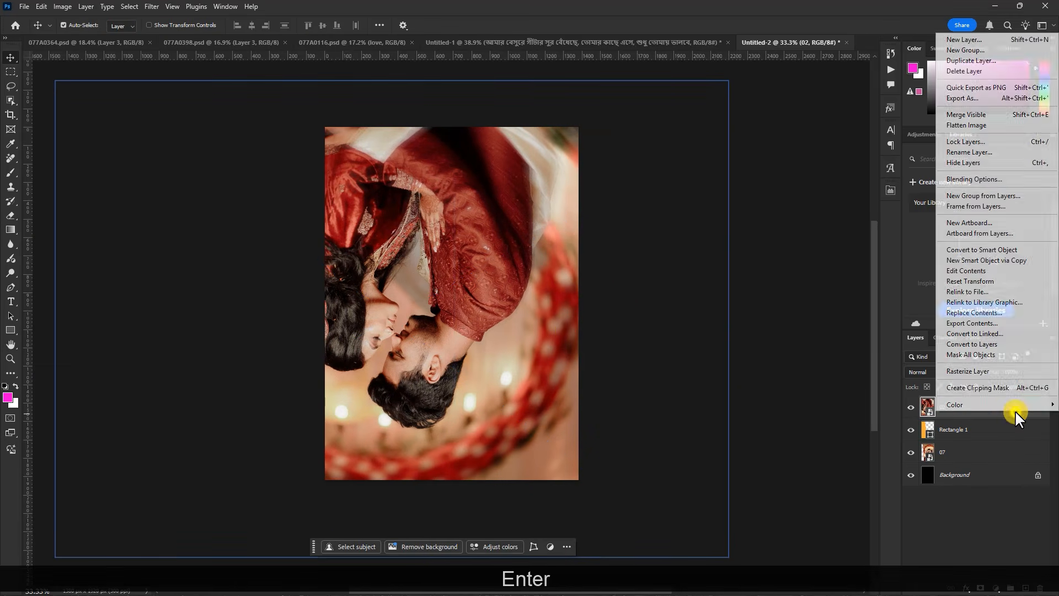
{"action": "left_click", "coordinate": [988, 387]}
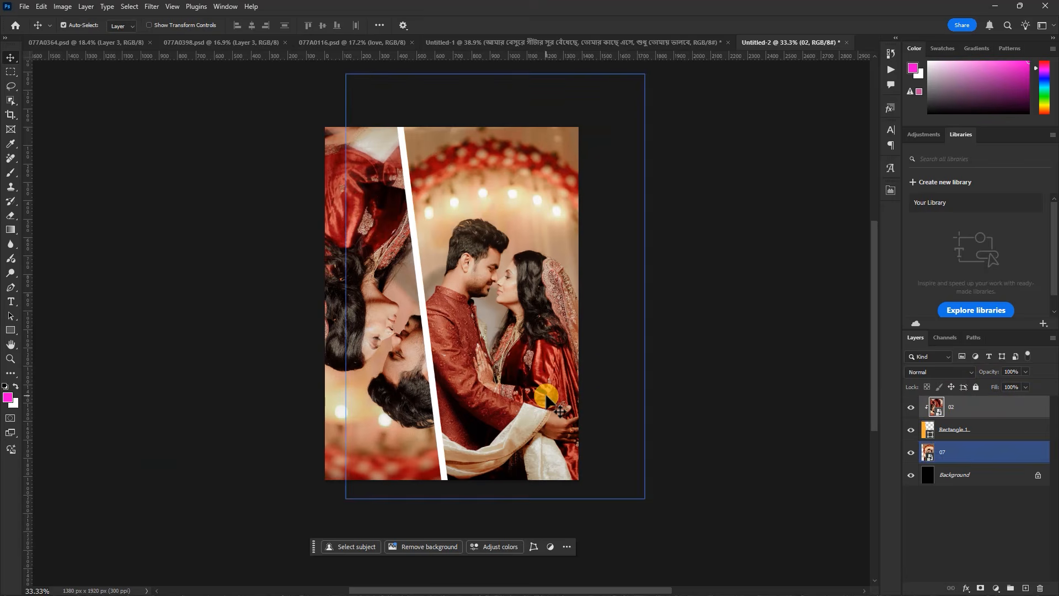
{"action": "key", "text": "ctrl+t"}
{"action": "key", "text": "ctrl+minus"}
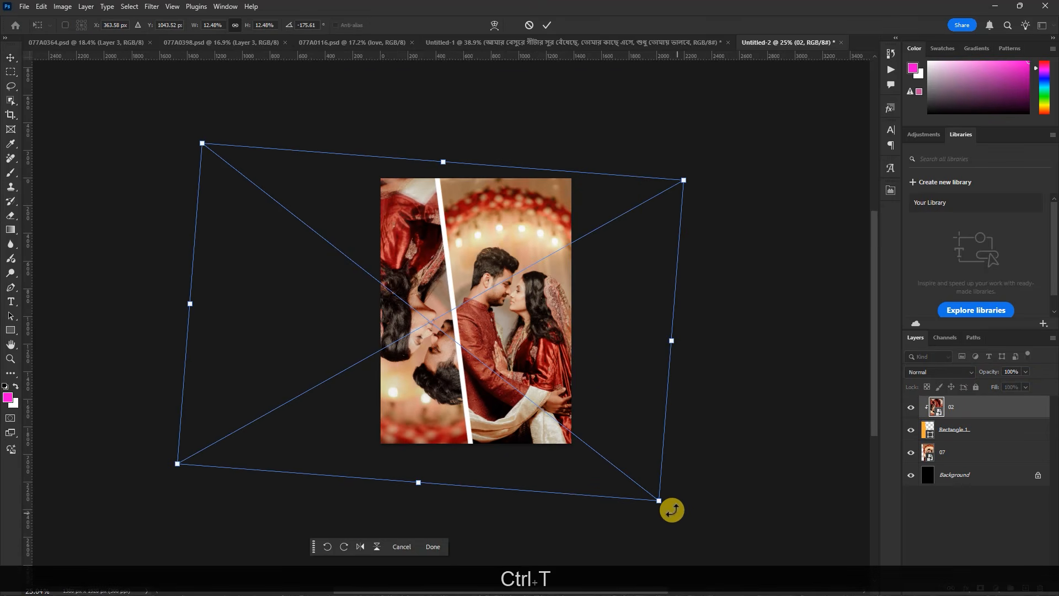
{"action": "left_click_drag", "start_coordinate": [659, 500], "coordinate": [629, 453]}
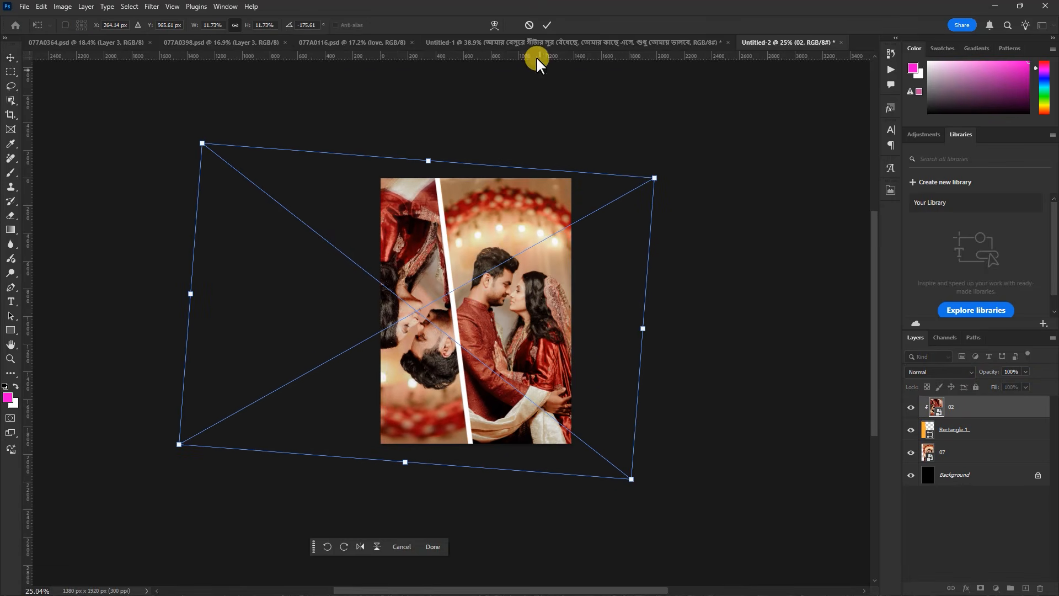
{"action": "left_click", "coordinate": [530, 26]}
Delete the photo 02 layer and place photo 13 from the EDITED PHOTO folder above the rectangle layer
{"action": "key", "text": "Delete"}
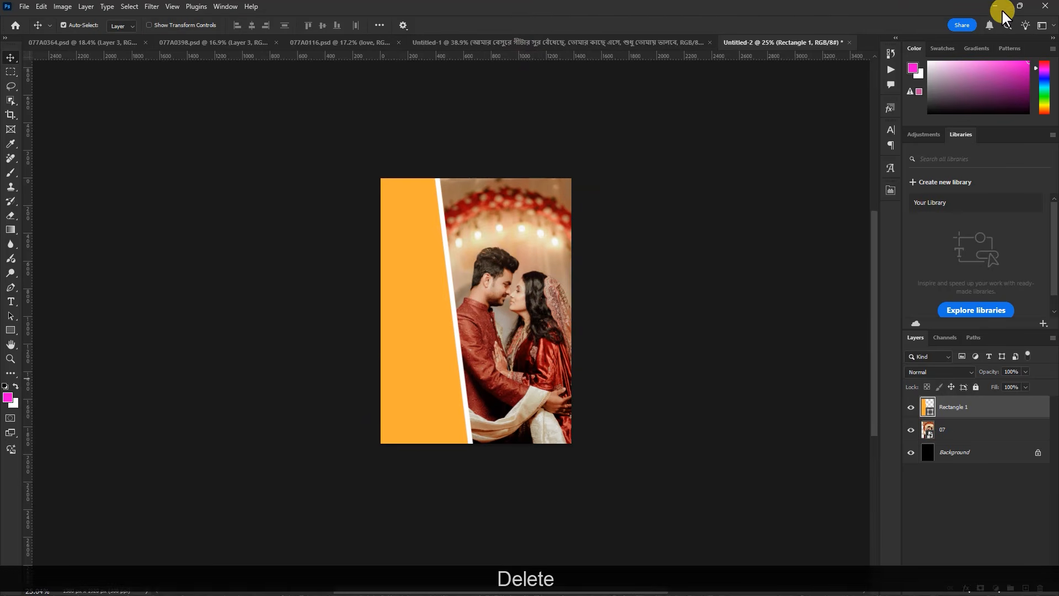
{"action": "left_click", "coordinate": [996, 6]}
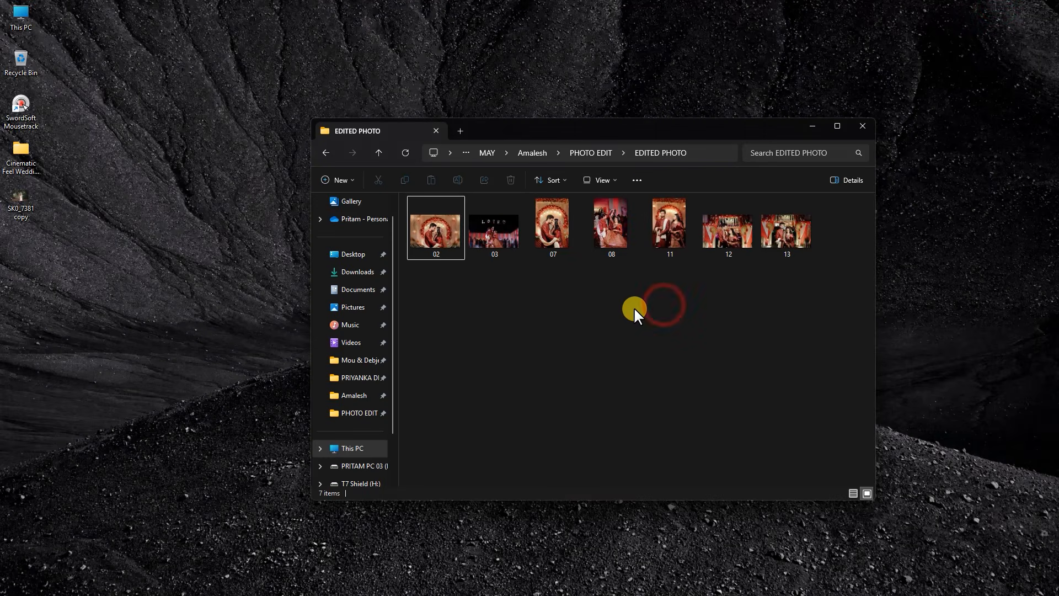
{"action": "left_click_drag", "start_coordinate": [729, 236], "coordinate": [496, 359]}
{"action": "left_click", "coordinate": [529, 25]}
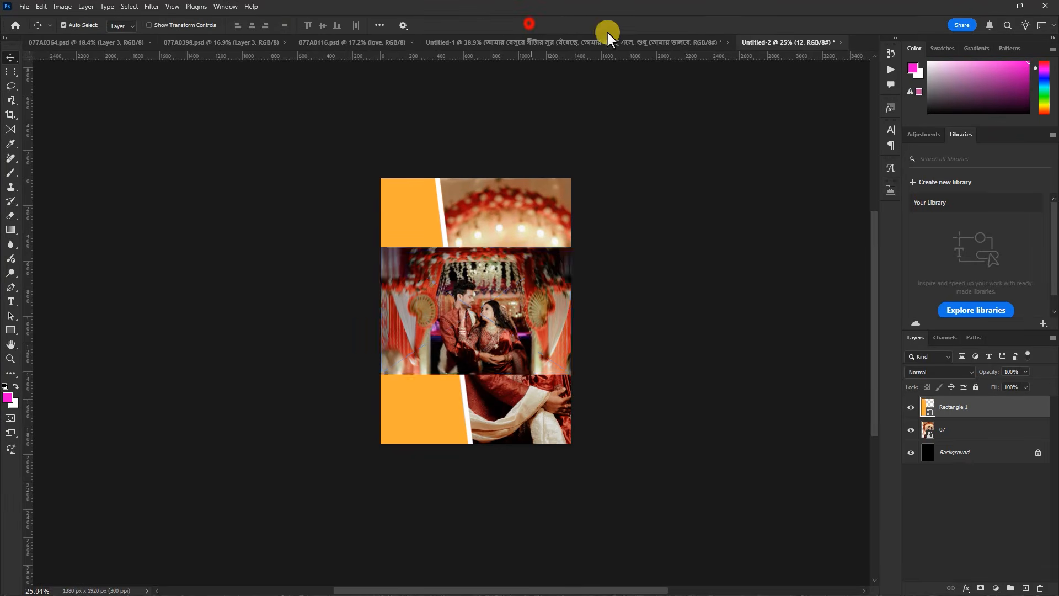
{"action": "left_click", "coordinate": [995, 7]}
{"action": "left_click_drag", "start_coordinate": [781, 233], "coordinate": [508, 406]}
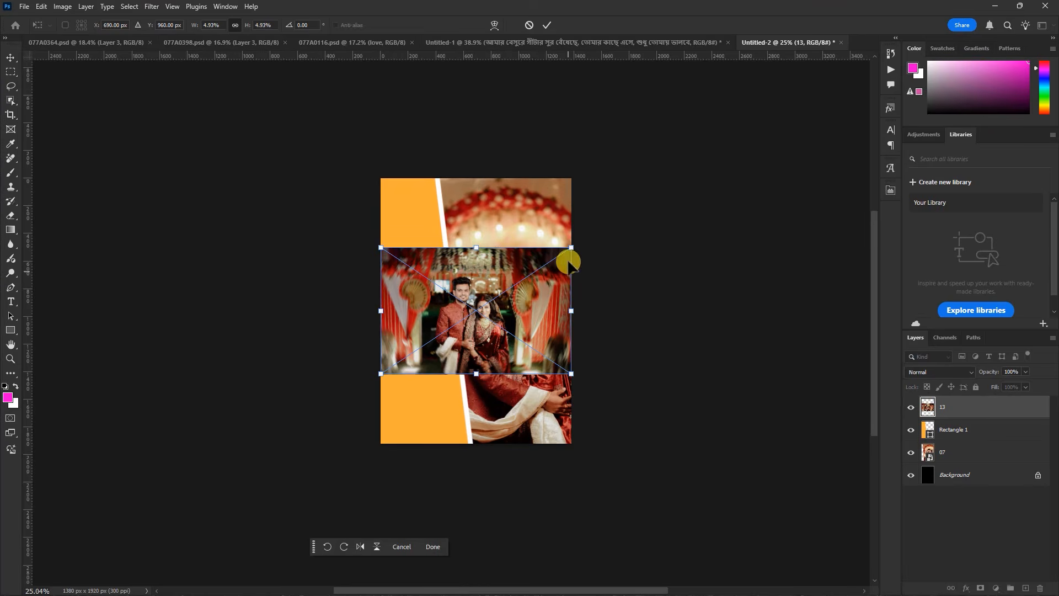
Enlarge photo 13 to about 11.75%, rotate the couple upside down and position them over the orange rectangle
{"action": "left_click_drag", "start_coordinate": [572, 248], "coordinate": [754, 130]}
{"action": "left_click_drag", "start_coordinate": [702, 220], "coordinate": [575, 286]}
{"action": "left_click_drag", "start_coordinate": [621, 210], "coordinate": [710, 165]}
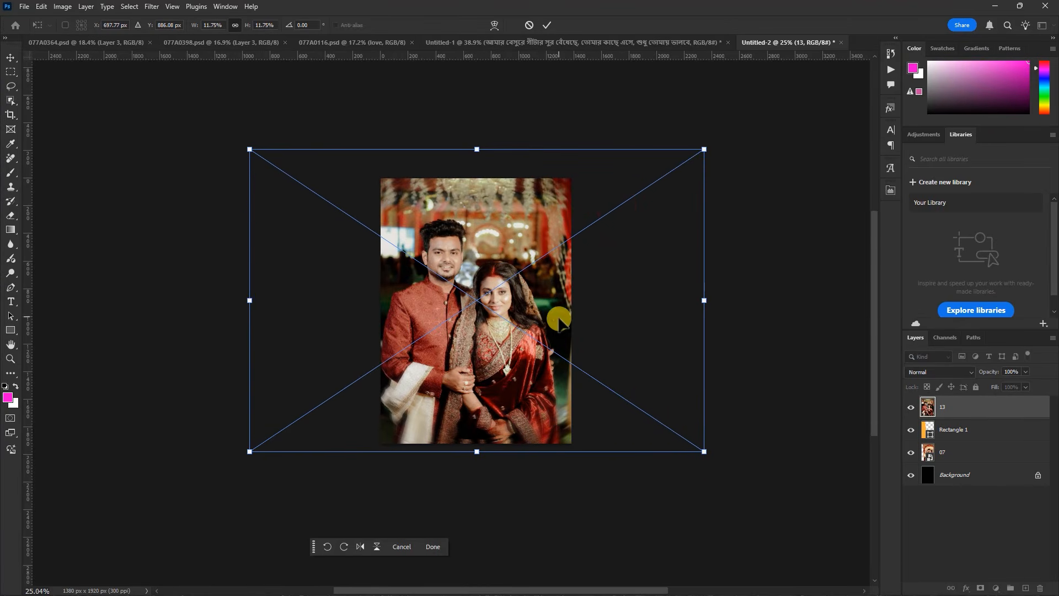
{"action": "left_click_drag", "start_coordinate": [723, 482], "coordinate": [720, 482]}
{"action": "left_click_drag", "start_coordinate": [530, 309], "coordinate": [487, 327]}
{"action": "key", "text": "Return"}
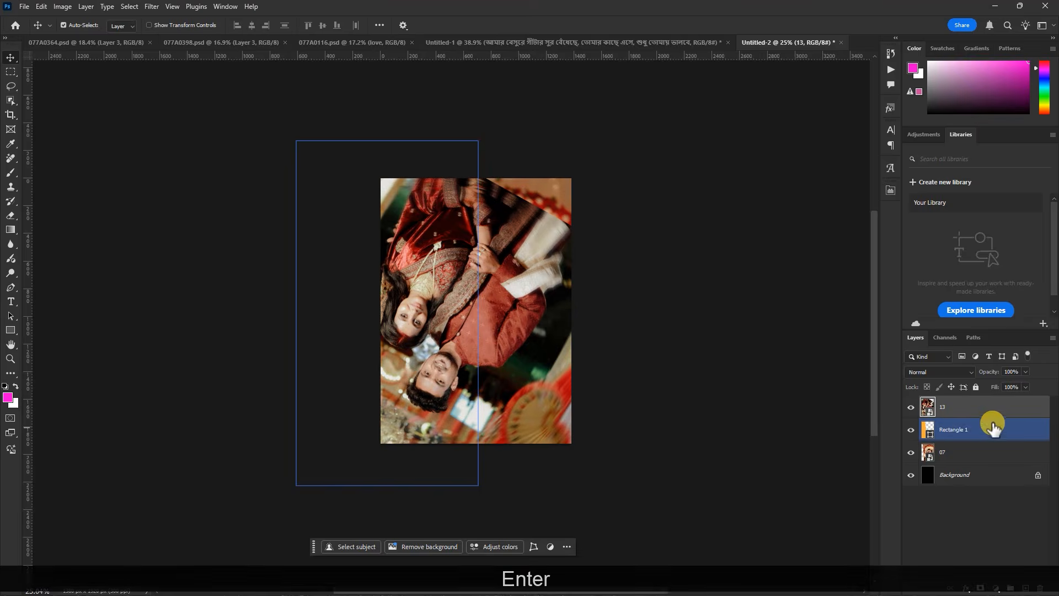
Clip photo 13 to the Rectangle 1 layer
{"action": "right_click", "coordinate": [1006, 408]}
{"action": "left_click", "coordinate": [988, 385]}
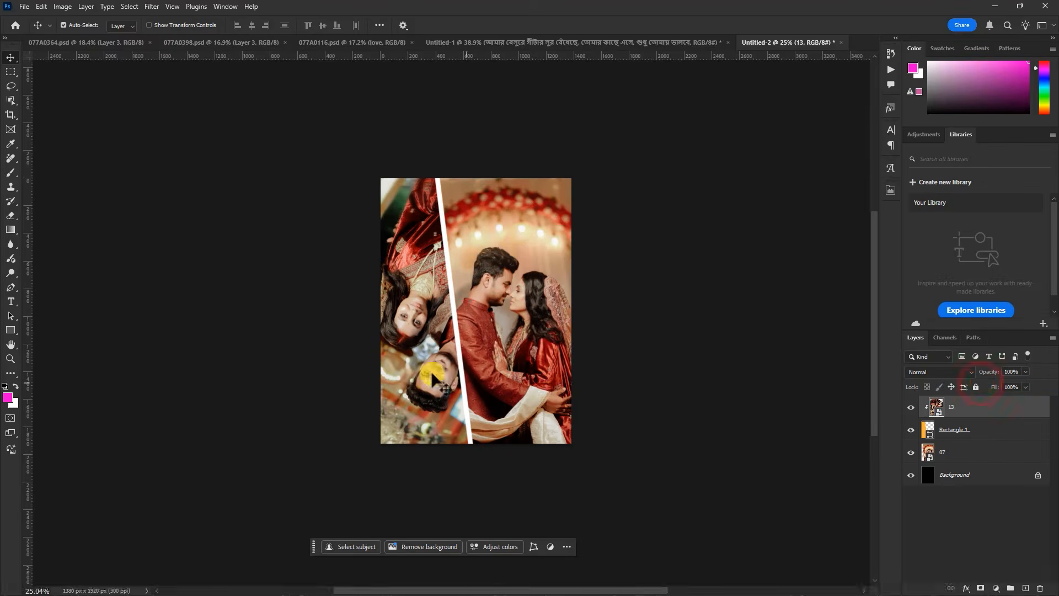
{"action": "scroll", "coordinate": [424, 378], "scroll_direction": "up", "scroll_amount": 1}
{"action": "scroll", "coordinate": [427, 235], "scroll_direction": "up", "scroll_amount": 1}
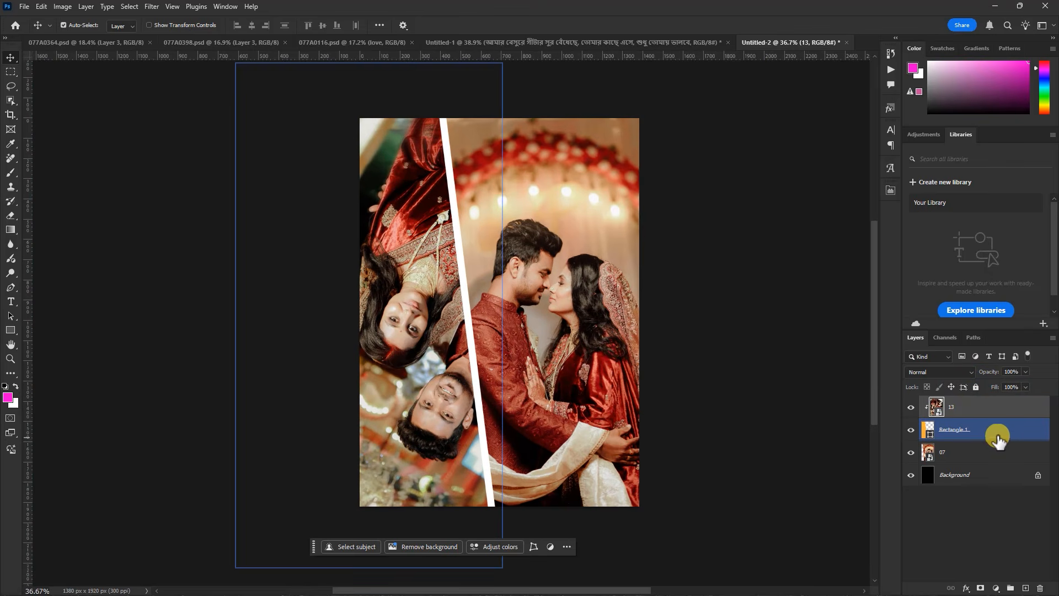
Add a Black & White adjustment clipped to photo 13 and set its Reds value to 27
{"action": "left_click", "coordinate": [997, 587]}
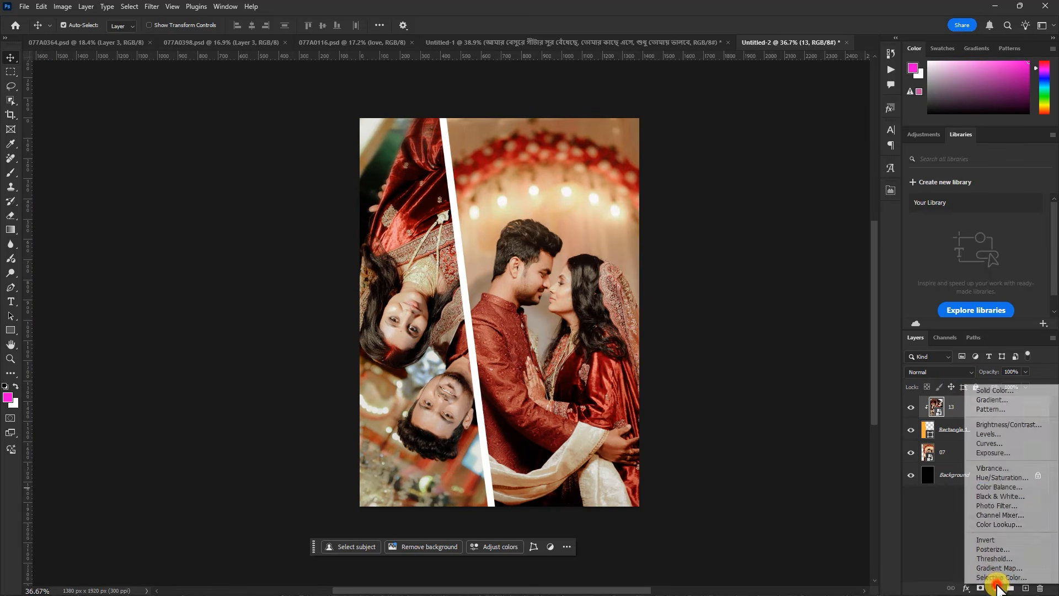
{"action": "left_click", "coordinate": [1000, 497]}
{"action": "left_click", "coordinate": [796, 375]}
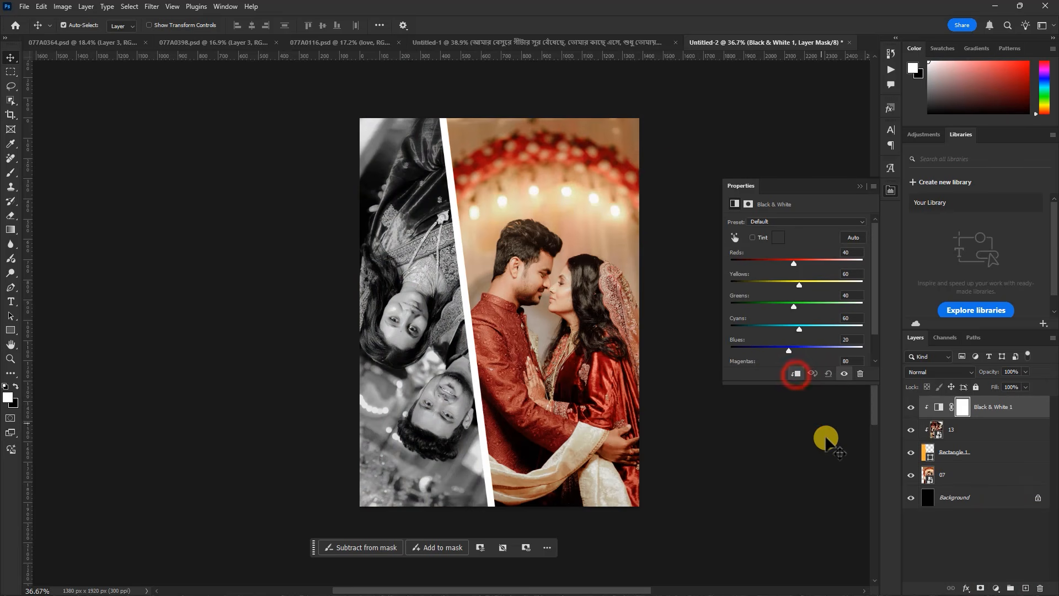
{"action": "left_click", "coordinate": [417, 369]}
{"action": "left_click", "coordinate": [650, 295]}
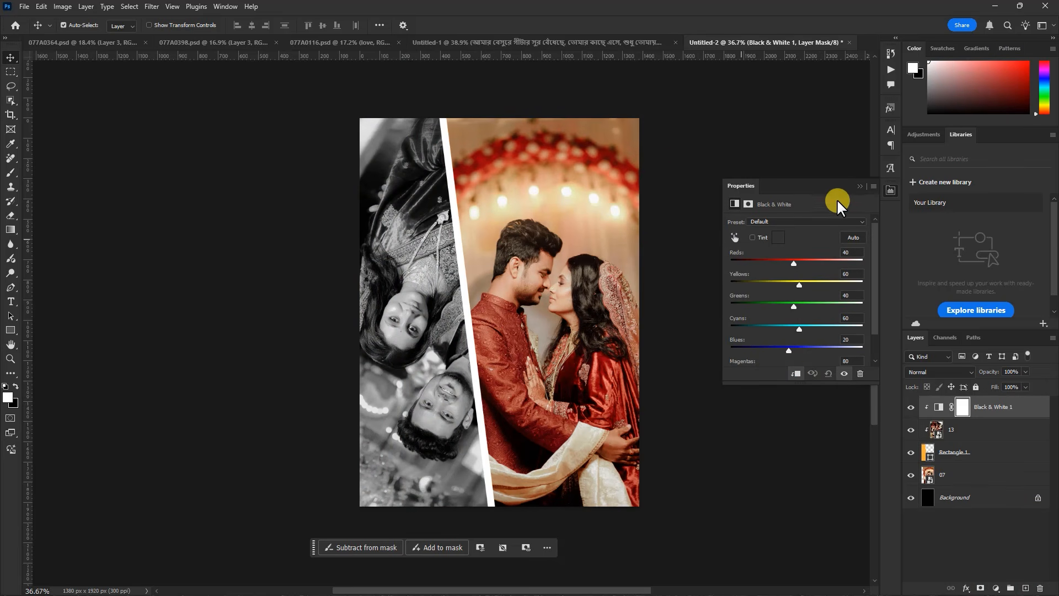
{"action": "left_click_drag", "start_coordinate": [793, 259], "coordinate": [791, 260]}
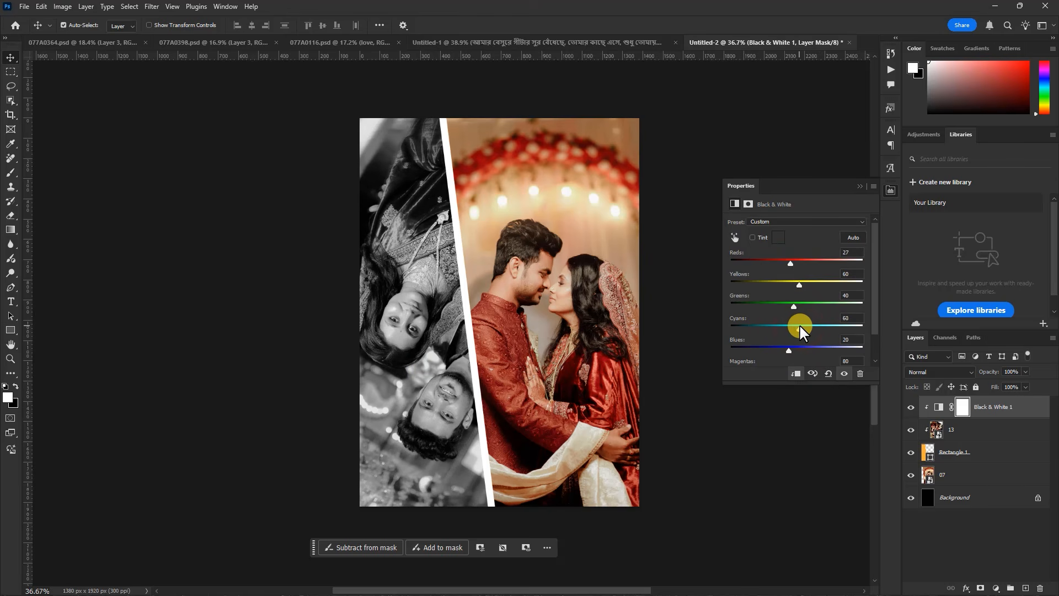
{"action": "left_click", "coordinate": [859, 186]}
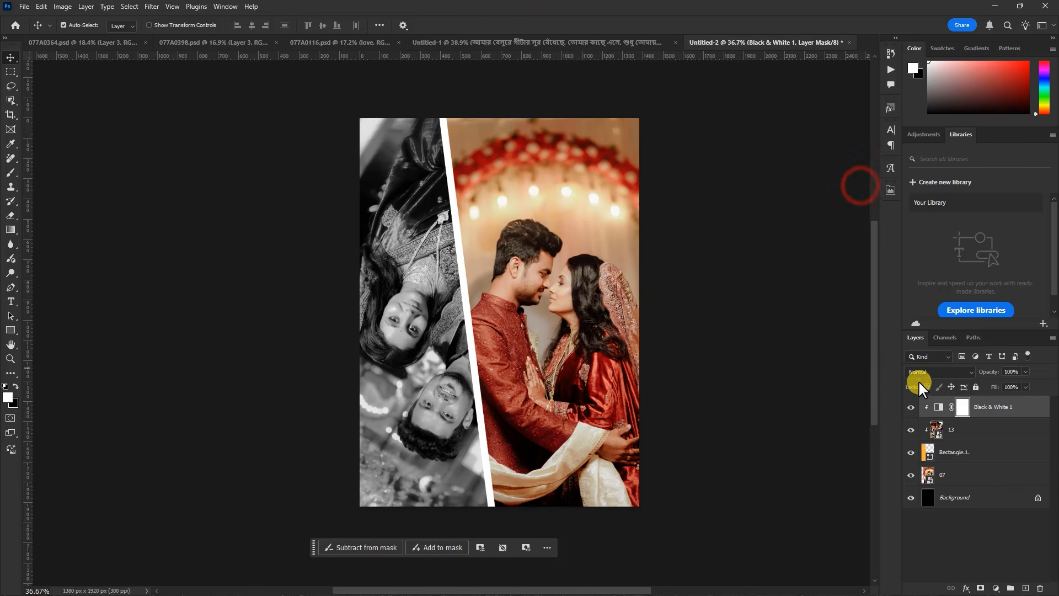
Add a Curves adjustment directly above photo 13 and lower the white point's output to 190
{"action": "left_click", "coordinate": [953, 428]}
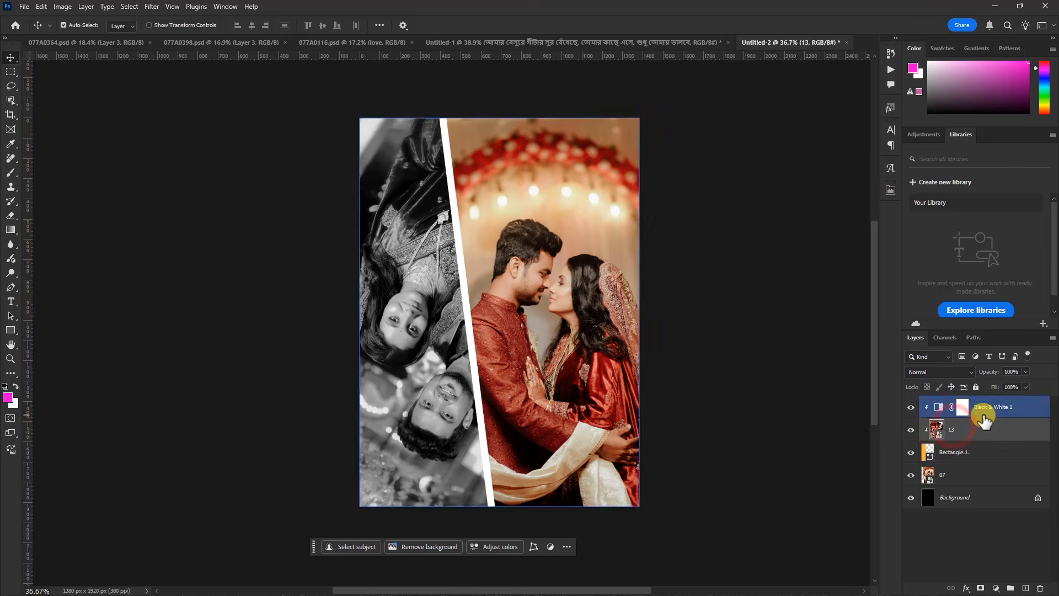
{"action": "left_click", "coordinate": [996, 588]}
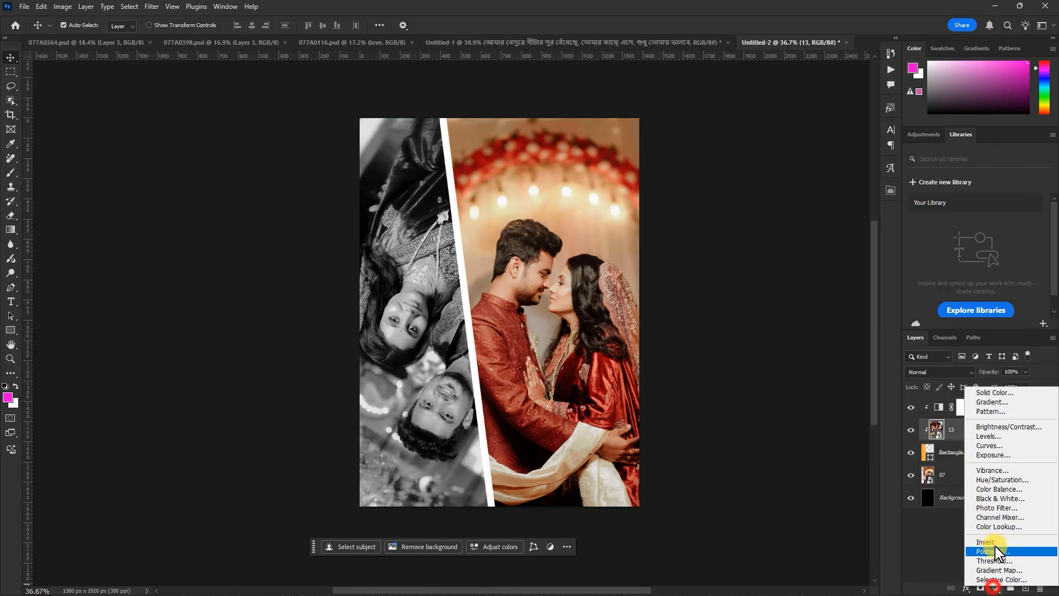
{"action": "left_click", "coordinate": [993, 446]}
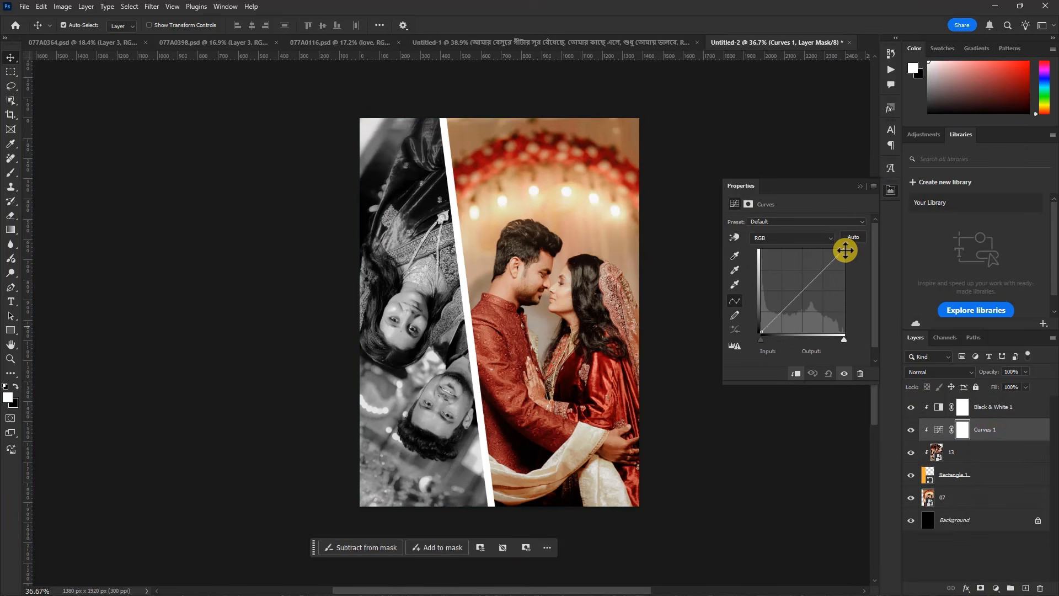
{"action": "left_click_drag", "start_coordinate": [844, 252], "coordinate": [856, 280]}
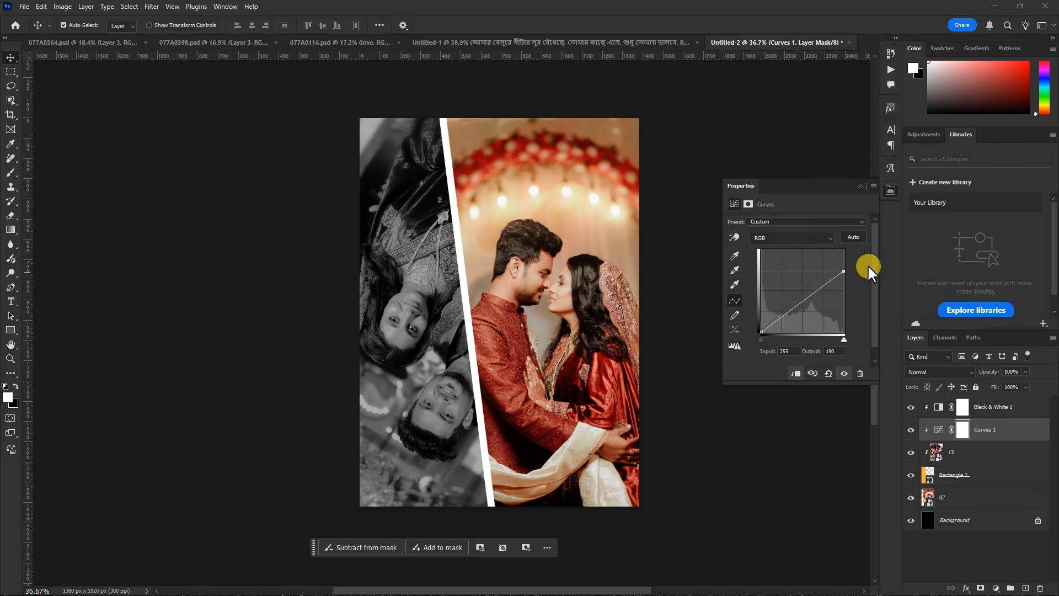
{"action": "left_click", "coordinate": [858, 184]}
Apply an Add Noise filter to photo 13 with an amount of 20.78% and Uniform distribution
{"action": "left_click", "coordinate": [961, 453]}
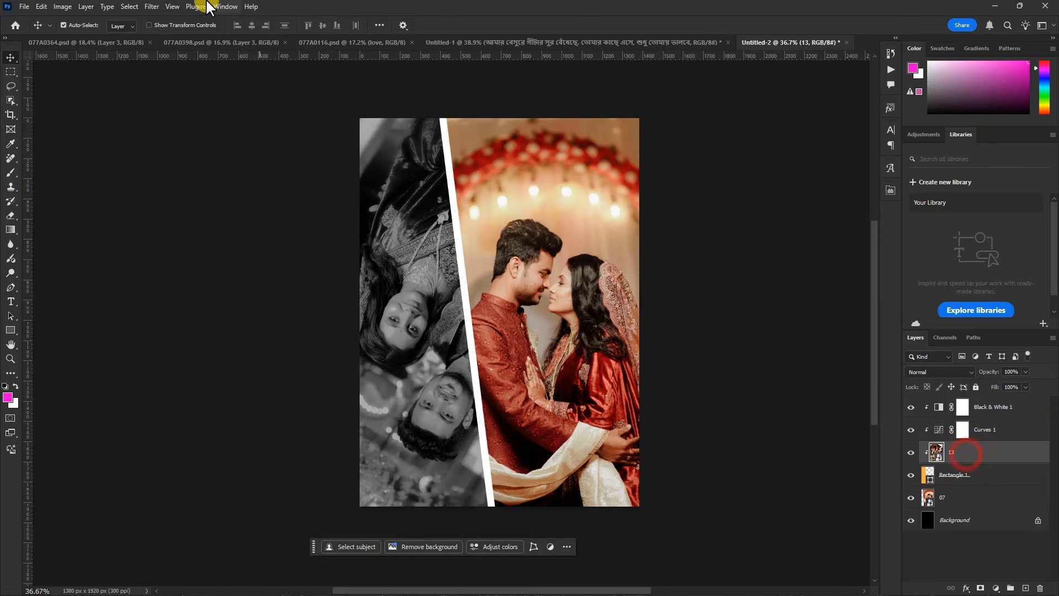
{"action": "left_click", "coordinate": [152, 11]}
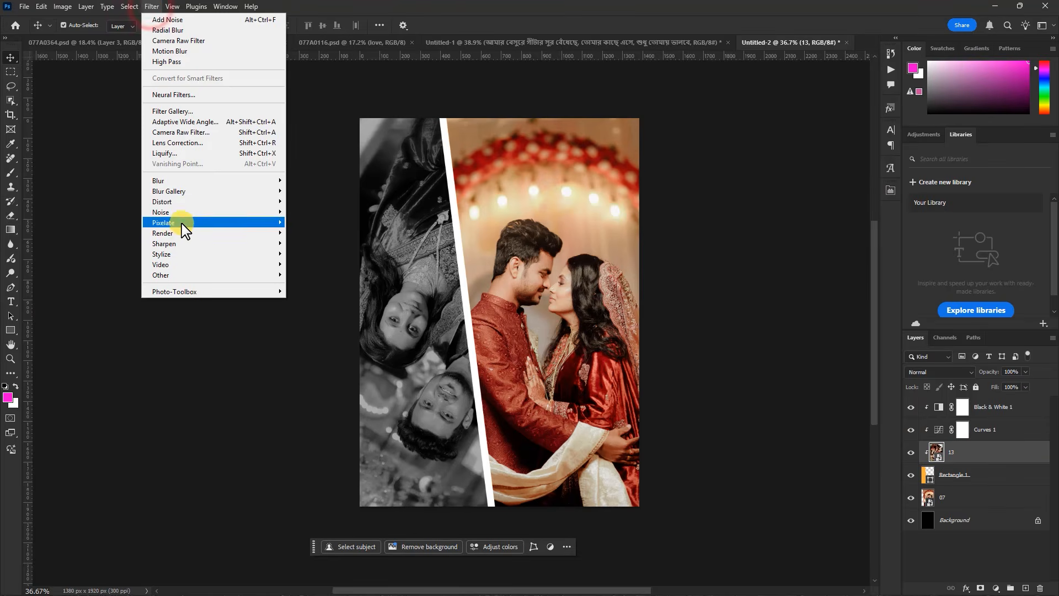
{"action": "left_click", "coordinate": [183, 213]}
{"action": "left_click", "coordinate": [316, 212]}
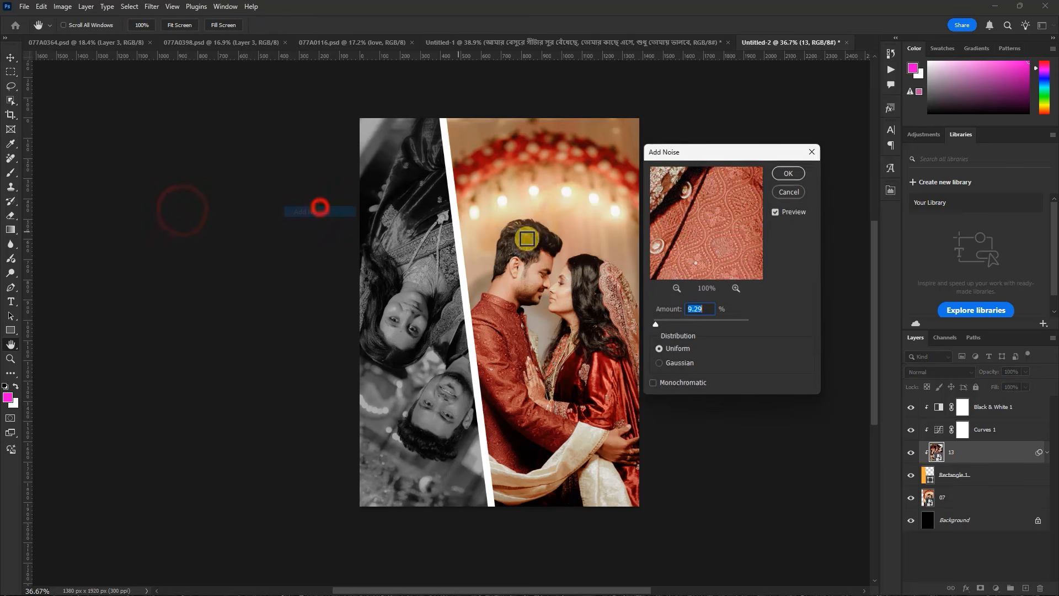
{"action": "left_click_drag", "start_coordinate": [658, 321], "coordinate": [658, 320]}
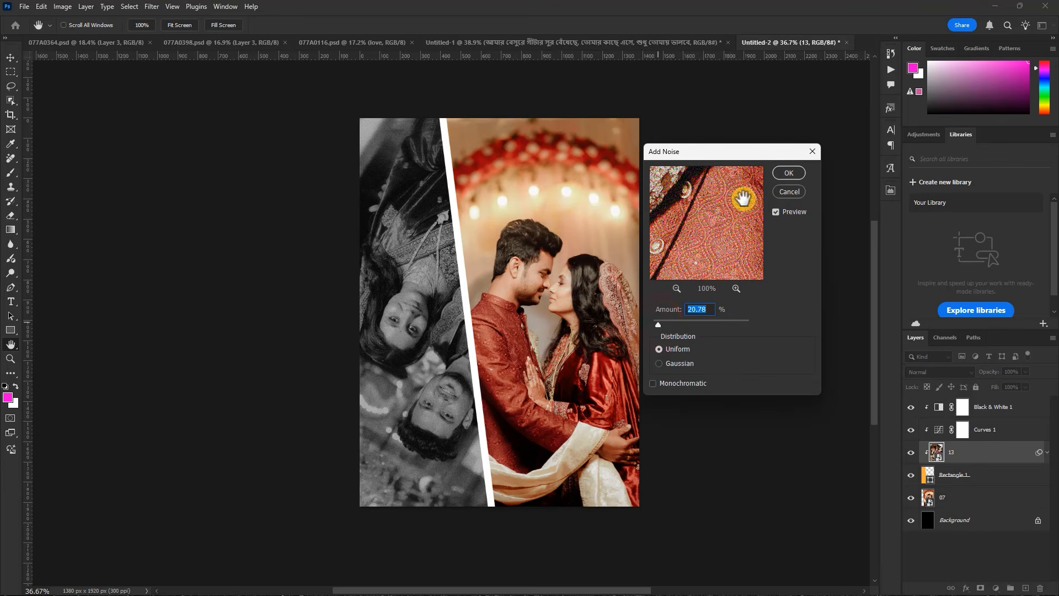
{"action": "left_click", "coordinate": [784, 174]}
Select the Black & White 1 layer, then switch to Notepad and copy the two-line text "তোমায় ভালোবেসে"
{"action": "left_click", "coordinate": [1001, 407]}
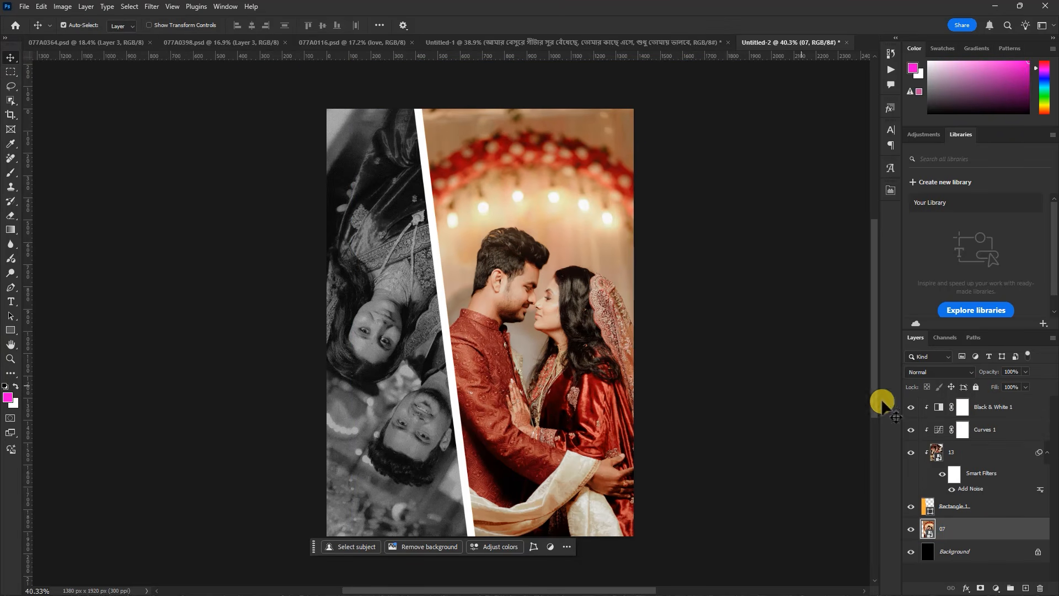
{"action": "left_click", "coordinate": [1000, 407]}
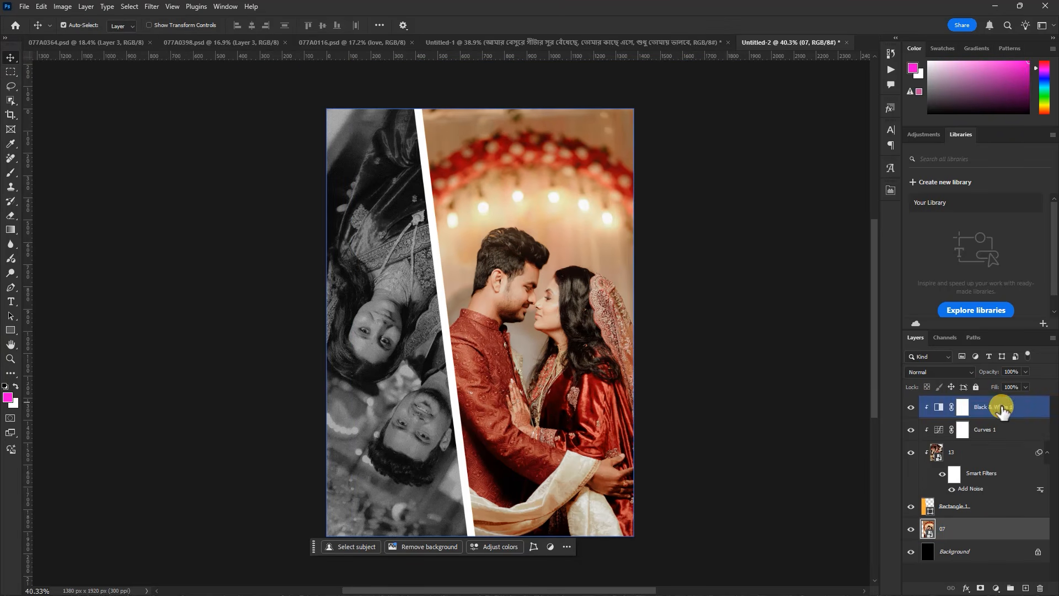
{"action": "left_click", "coordinate": [996, 6]}
{"action": "left_click_drag", "start_coordinate": [166, 180], "coordinate": [121, 169]}
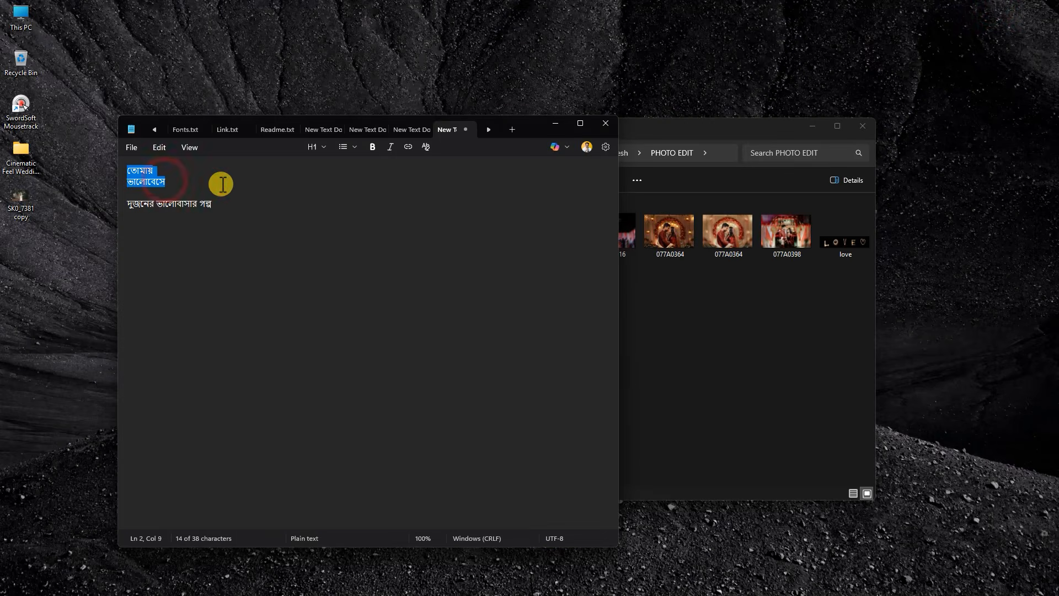
{"action": "key", "text": "ctrl+c"}
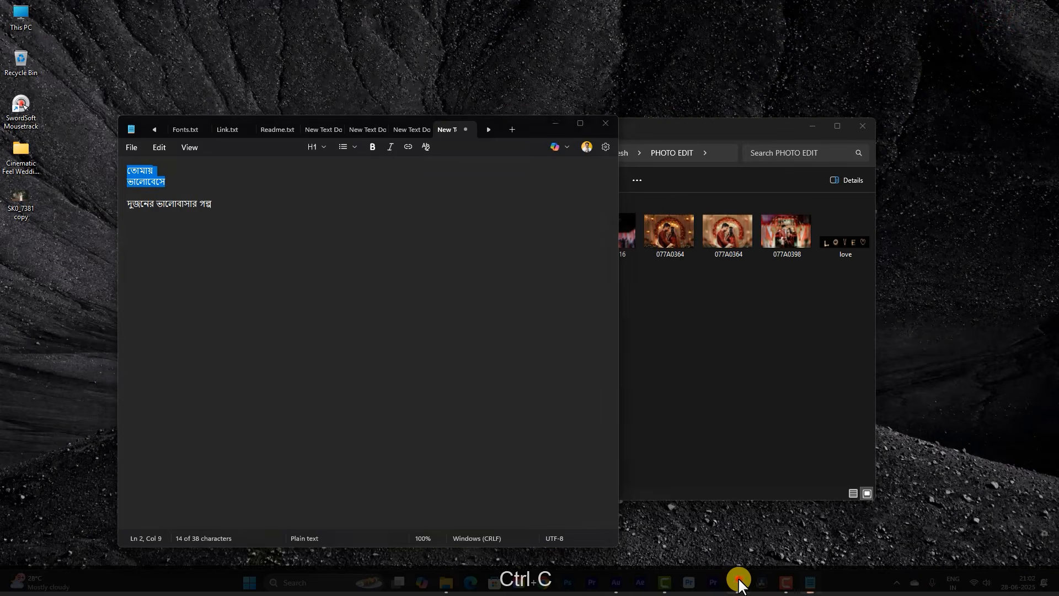
Switch back to Photoshop and paste the copied two-line Bengali text as a text layer above the couple in photo 07
{"action": "left_click", "coordinate": [738, 580]}
{"action": "left_click", "coordinate": [10, 302]}
{"action": "left_click", "coordinate": [521, 188]}
{"action": "key", "text": "ctrl+v"}
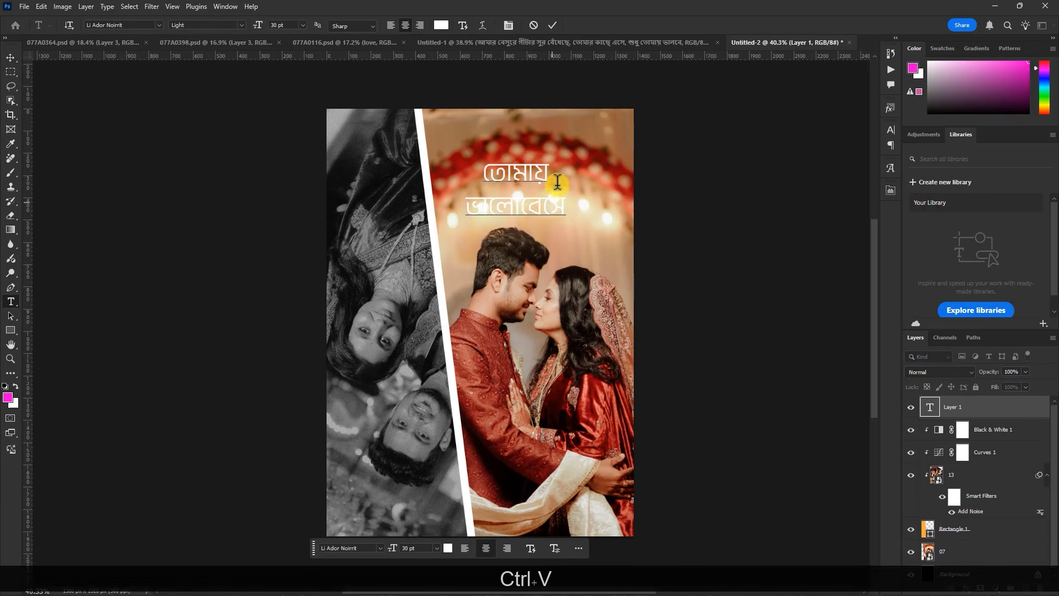
{"action": "left_click", "coordinate": [552, 26]}
Change the Bengali text's font to Li Titir Unicode and move it up above the string of lights
{"action": "scroll", "coordinate": [543, 137], "scroll_direction": "up", "scroll_amount": 3}
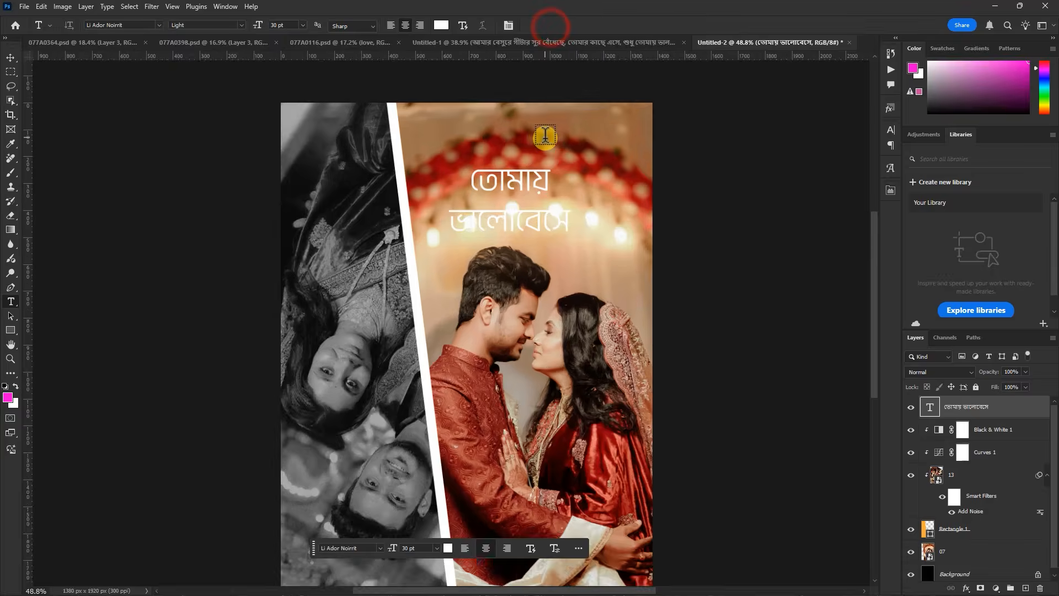
{"action": "left_click", "coordinate": [890, 131]}
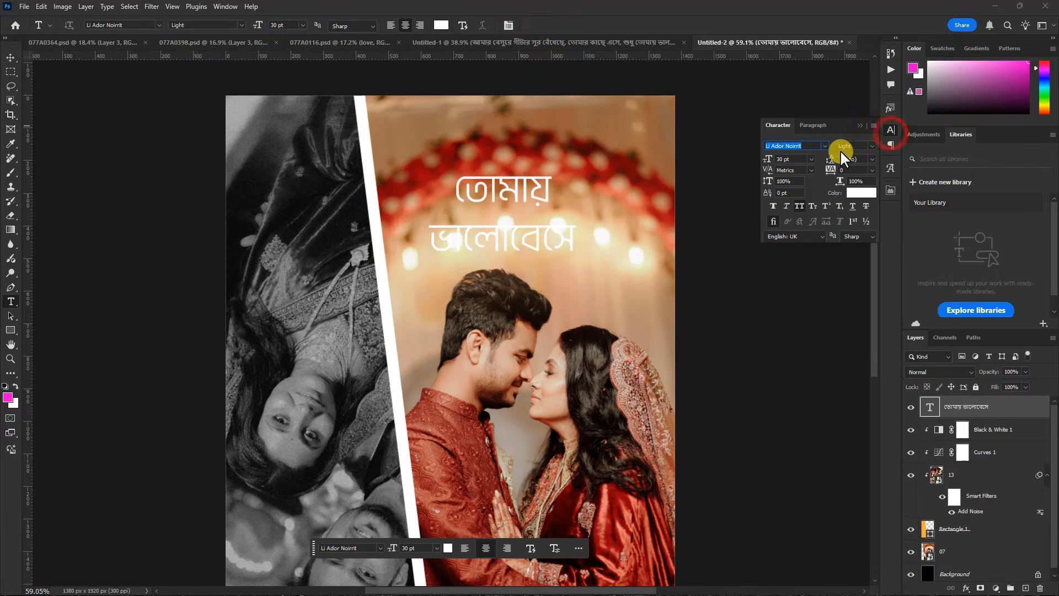
{"action": "left_click", "coordinate": [824, 145]}
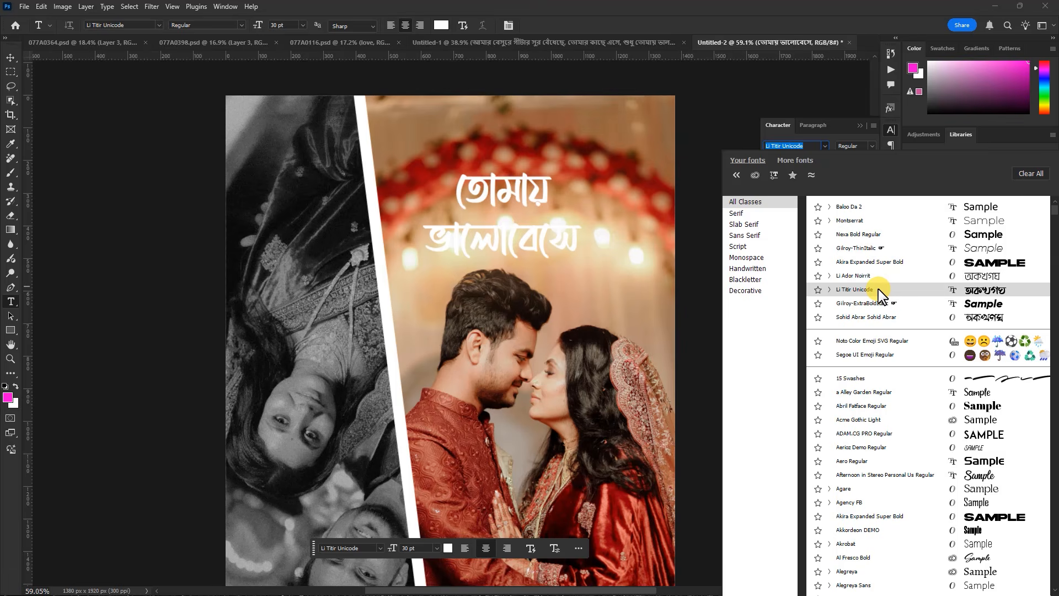
{"action": "left_click", "coordinate": [879, 291]}
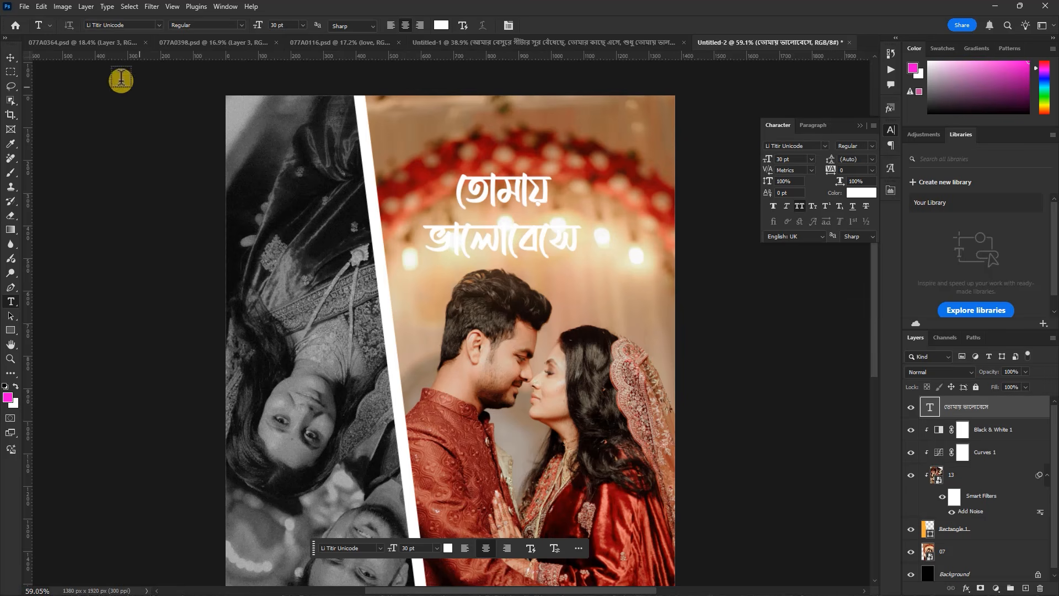
{"action": "left_click", "coordinate": [10, 58]}
{"action": "left_click_drag", "start_coordinate": [534, 197], "coordinate": [544, 155]}
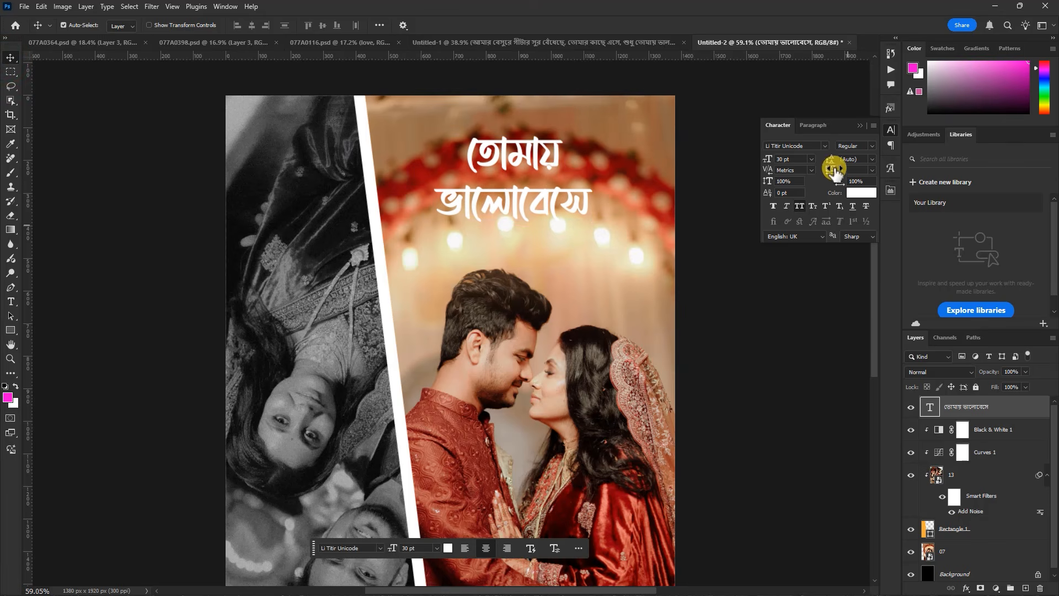
Set the Bengali heading's leading to 29 pt and add a Drop Shadow with 36% opacity, 9 px distance and 8 px size
{"action": "left_click_drag", "start_coordinate": [831, 160], "coordinate": [828, 165]}
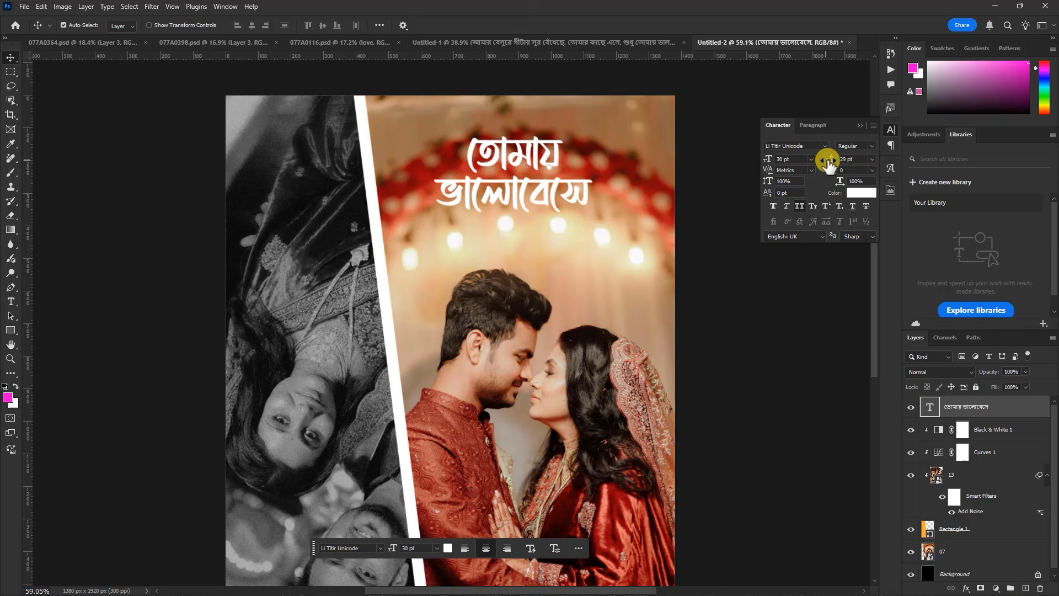
{"action": "double_click", "coordinate": [1027, 408]}
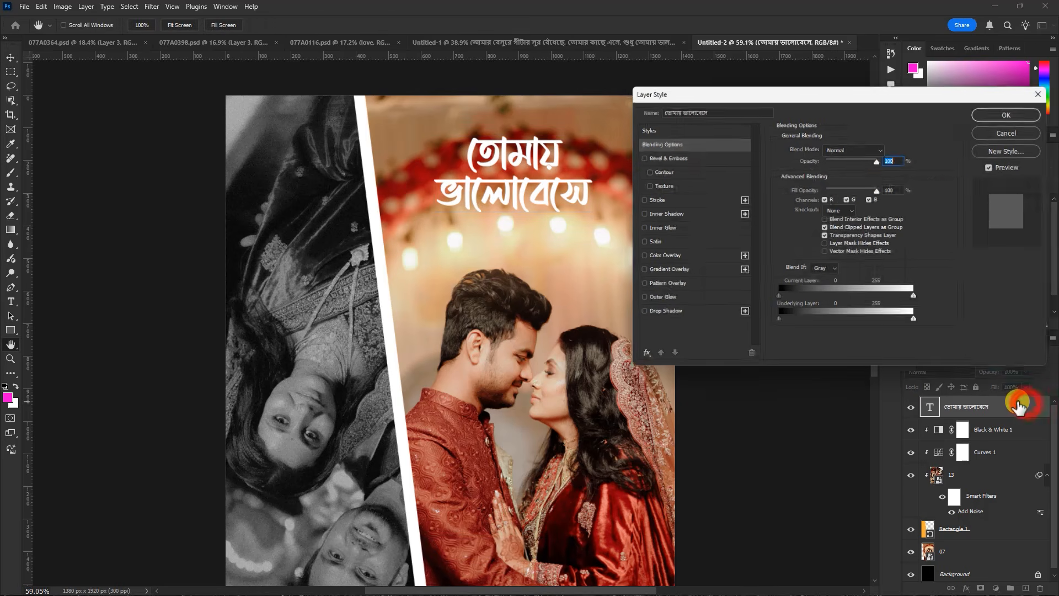
{"action": "left_click", "coordinate": [653, 315]}
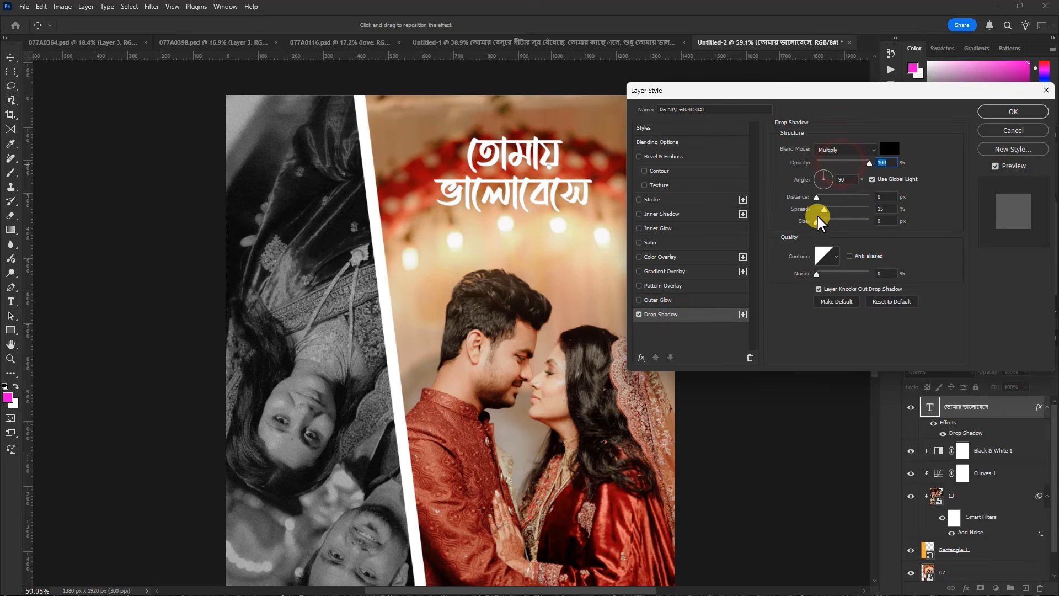
{"action": "left_click_drag", "start_coordinate": [818, 197], "coordinate": [824, 202]}
{"action": "left_click_drag", "start_coordinate": [866, 162], "coordinate": [849, 166]}
{"action": "left_click_drag", "start_coordinate": [816, 222], "coordinate": [821, 220]}
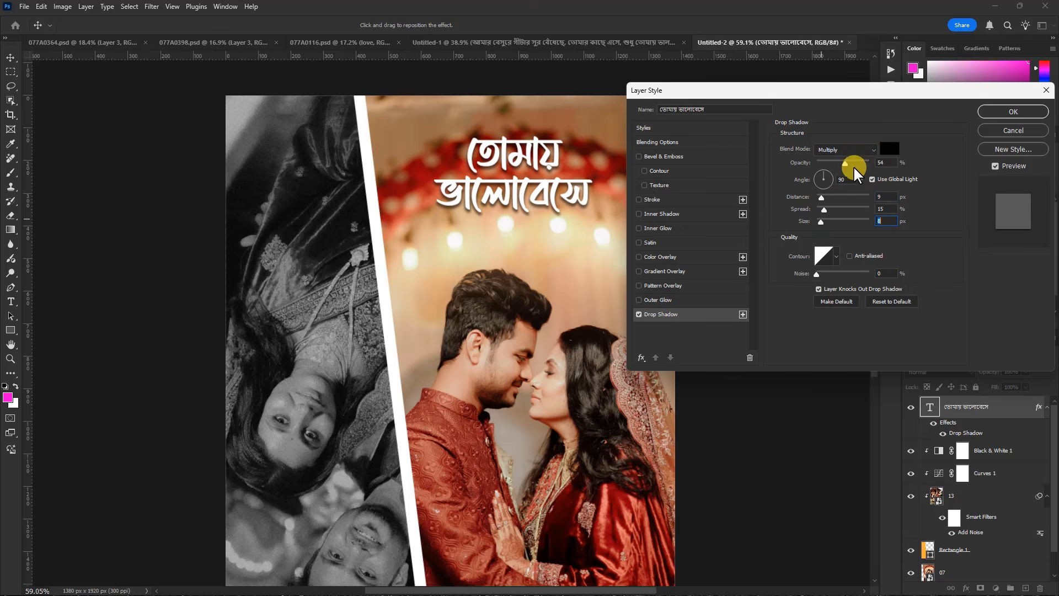
{"action": "left_click_drag", "start_coordinate": [859, 164], "coordinate": [836, 161]}
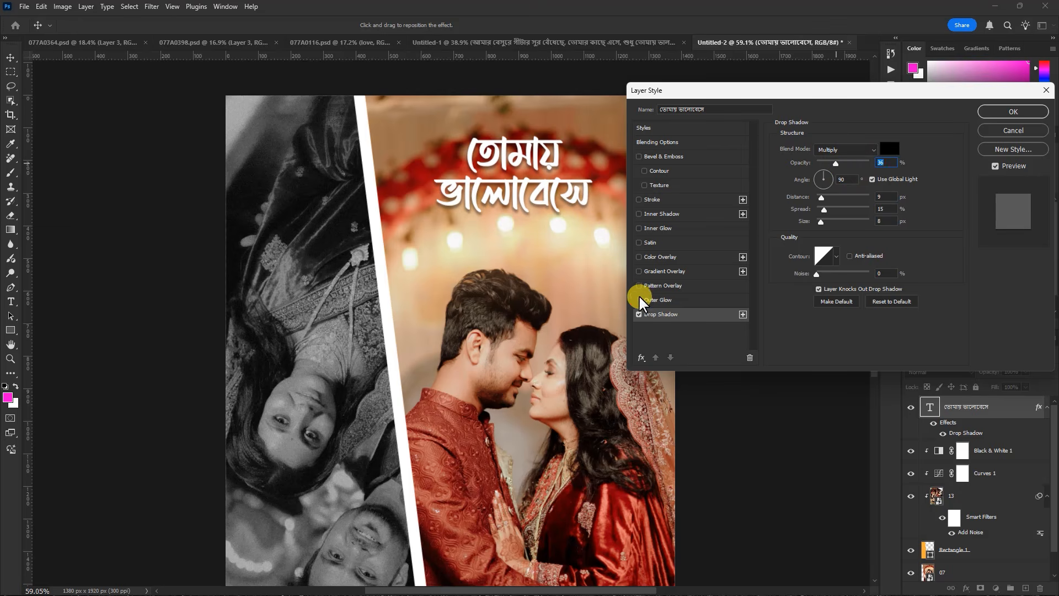
Try a Gradient Overlay from the Reds presets on the heading, then discard the preset choice and disable the overlay
{"action": "left_click", "coordinate": [641, 271]}
{"action": "left_click", "coordinate": [655, 273]}
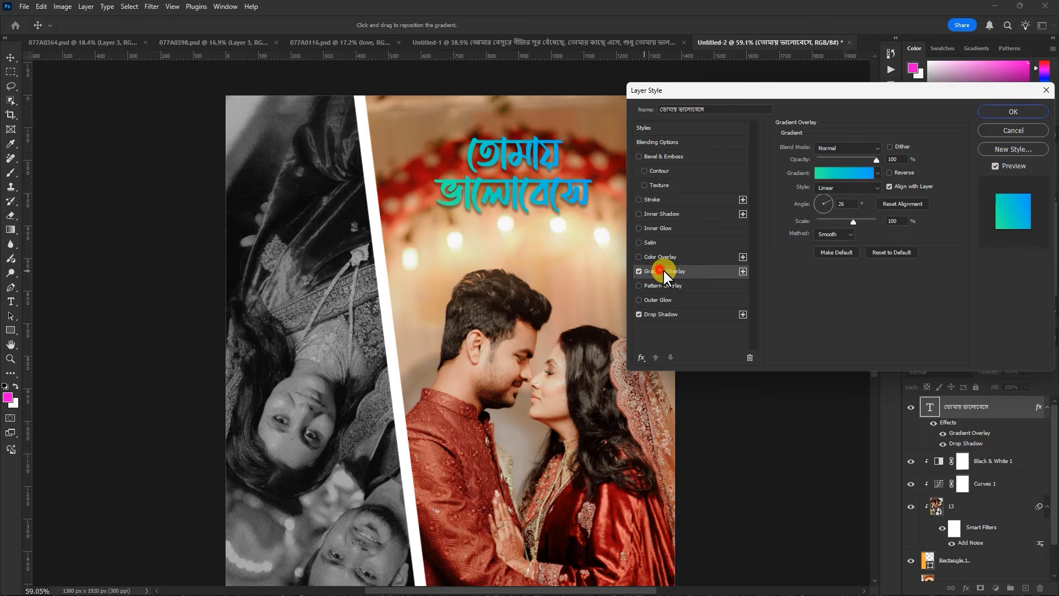
{"action": "left_click", "coordinate": [822, 172]}
{"action": "scroll", "coordinate": [741, 212], "scroll_direction": "down", "scroll_amount": 2}
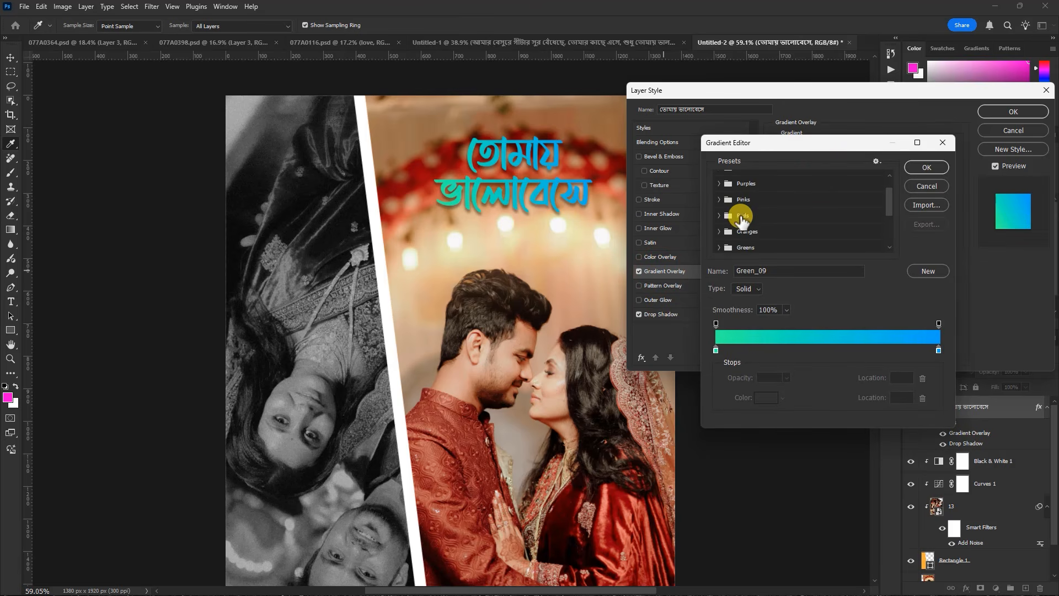
{"action": "left_click", "coordinate": [720, 215]}
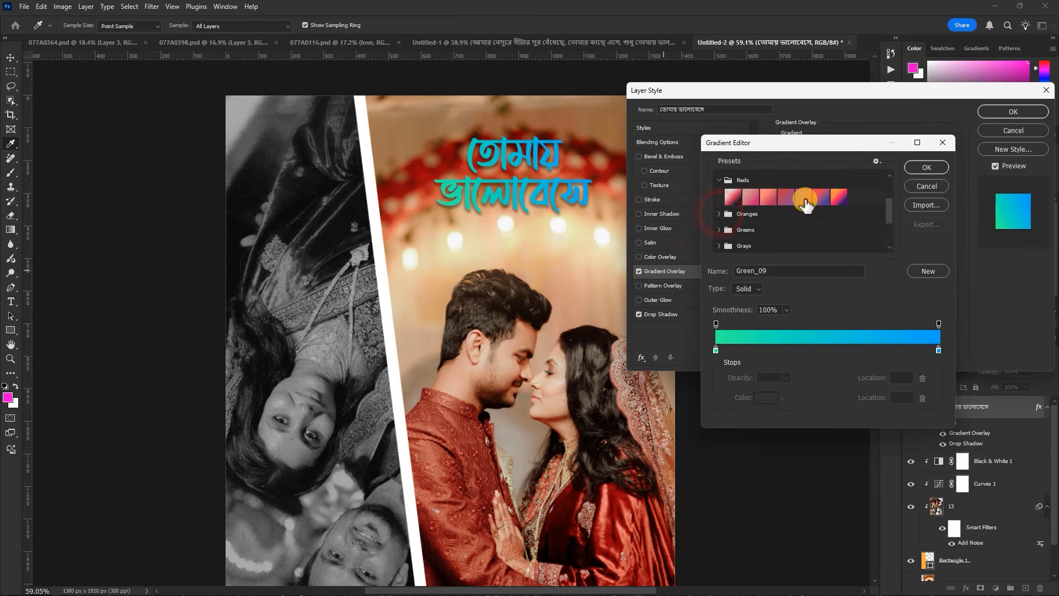
{"action": "left_click", "coordinate": [786, 197]}
{"action": "left_click", "coordinate": [751, 197]}
{"action": "left_click", "coordinate": [726, 191]}
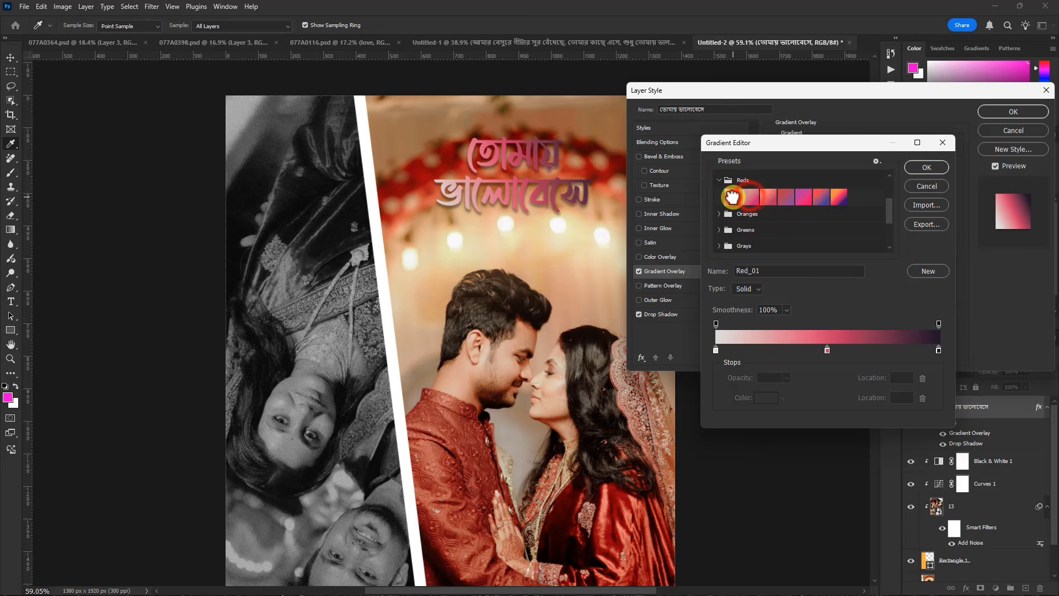
{"action": "left_click", "coordinate": [926, 187]}
{"action": "left_click", "coordinate": [640, 271]}
Refine the heading's Drop Shadow to 51% opacity, 6 px distance and 3 px size, and apply the layer style
{"action": "scroll", "coordinate": [428, 277], "scroll_direction": "down", "scroll_amount": 5}
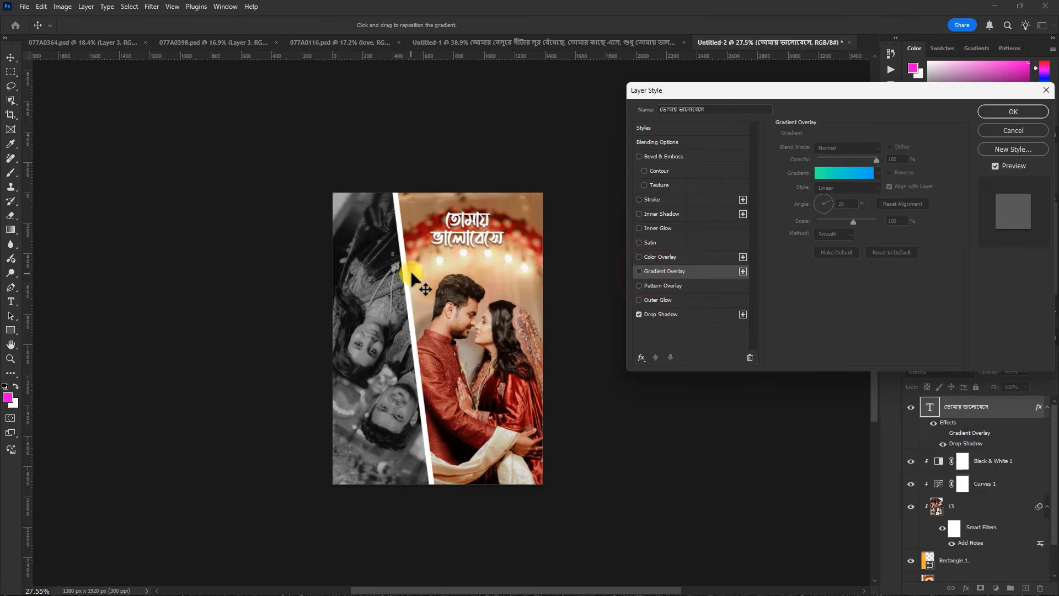
{"action": "scroll", "coordinate": [470, 246], "scroll_direction": "up", "scroll_amount": 5}
{"action": "left_click", "coordinate": [668, 314]}
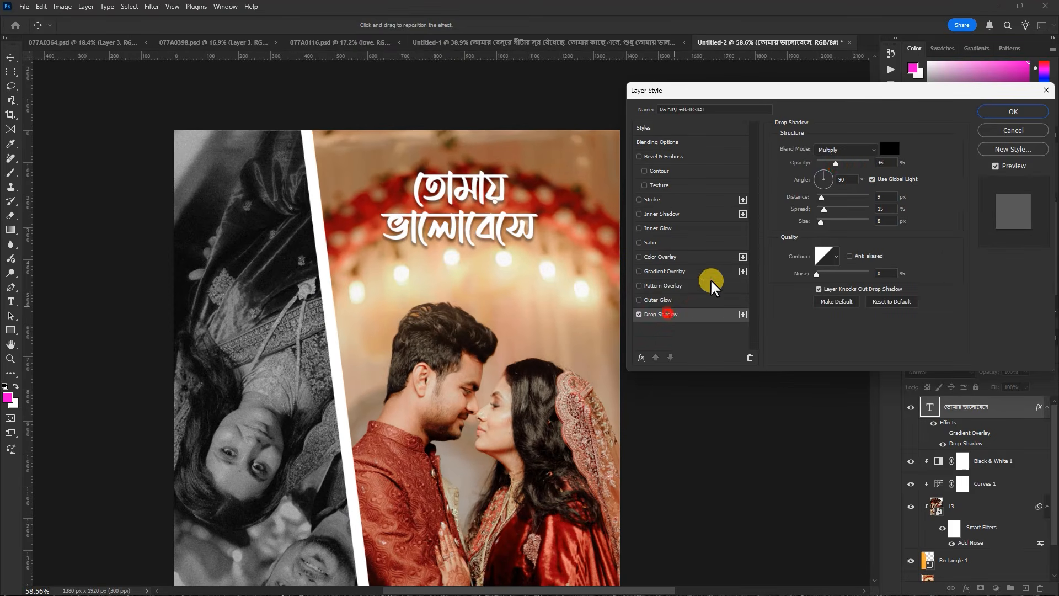
{"action": "left_click_drag", "start_coordinate": [835, 164], "coordinate": [859, 164]}
{"action": "mouse_move", "coordinate": [822, 222]}
{"action": "left_mouse_down"}
{"action": "mouse_move", "coordinate": [822, 197]}
{"action": "mouse_move", "coordinate": [822, 223]}
{"action": "left_mouse_up"}
{"action": "left_click_drag", "start_coordinate": [858, 160], "coordinate": [839, 162]}
{"action": "left_click_drag", "start_coordinate": [826, 198], "coordinate": [817, 223]}
{"action": "left_click_drag", "start_coordinate": [838, 163], "coordinate": [844, 162]}
{"action": "left_click_drag", "start_coordinate": [818, 221], "coordinate": [818, 220]}
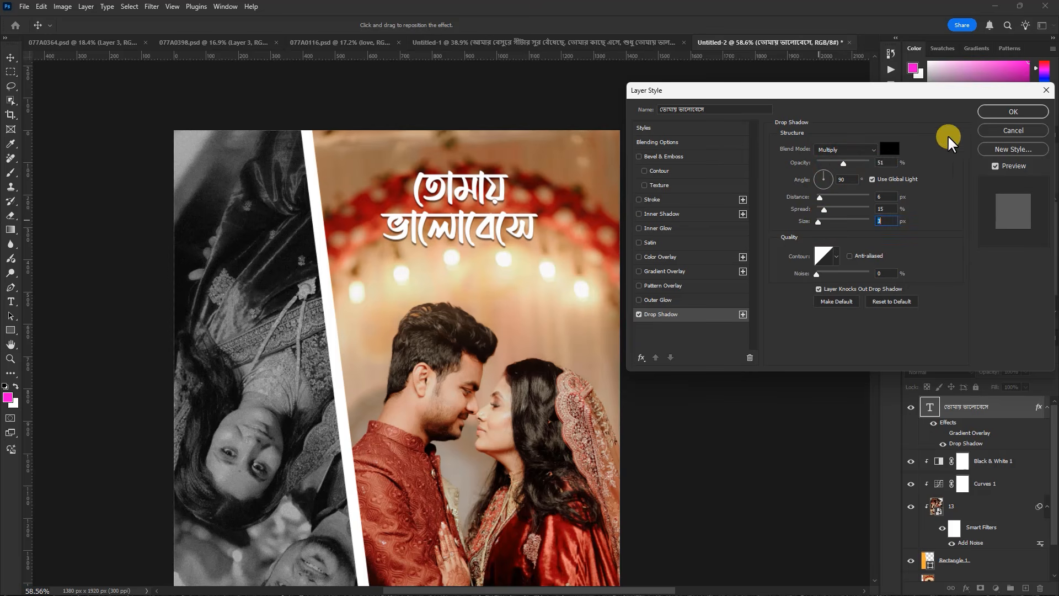
{"action": "left_click", "coordinate": [1001, 114]}
Nudge the heading into position above the lights and enlarge it to about 32.48 pt
{"action": "scroll", "coordinate": [496, 232], "scroll_direction": "down", "scroll_amount": 4}
{"action": "scroll", "coordinate": [486, 235], "scroll_direction": "up", "scroll_amount": 4}
{"action": "left_click_drag", "start_coordinate": [488, 230], "coordinate": [493, 225]}
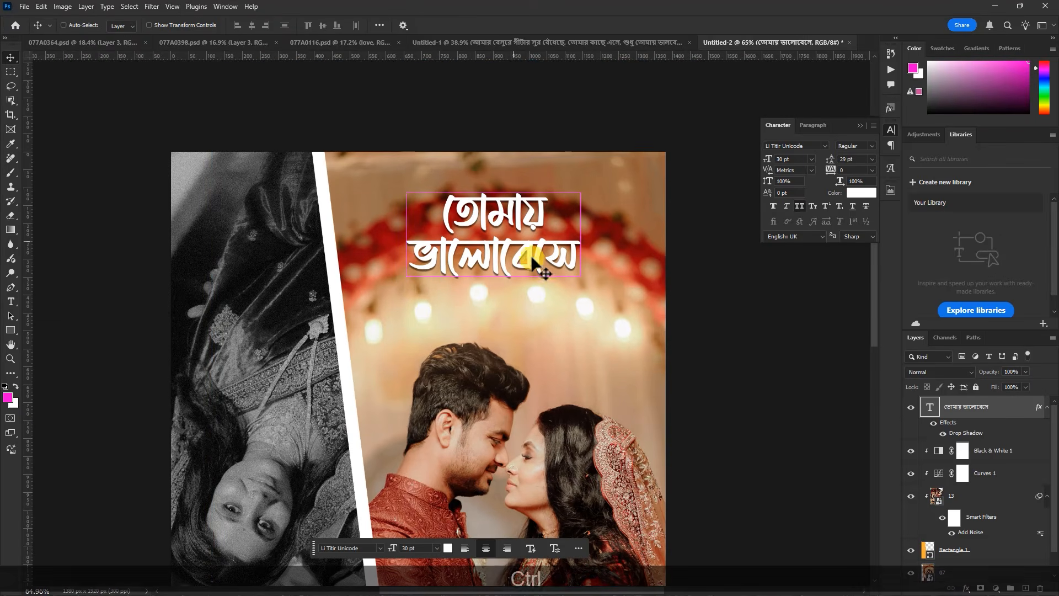
{"action": "key", "text": "ctrl+t"}
{"action": "mouse_move", "coordinate": [579, 276]}
{"action": "left_mouse_down"}
{"action": "mouse_move", "coordinate": [584, 288]}
{"action": "mouse_move", "coordinate": [566, 267]}
{"action": "left_mouse_up"}
{"action": "key", "text": "Return"}
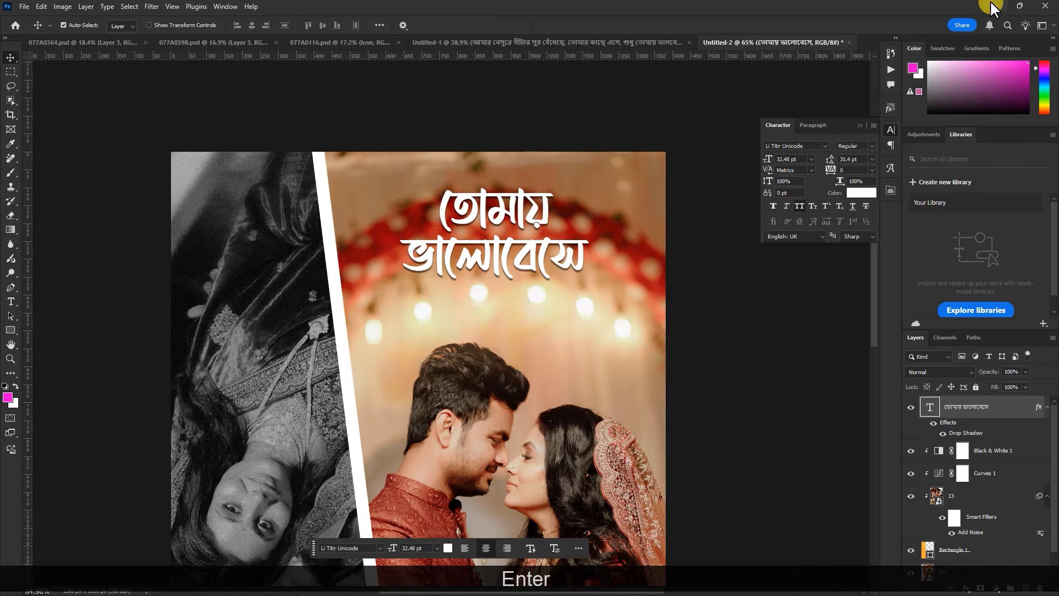
Switch to Notepad and copy the line "দুজনের ভালোবাসার গল্প"
{"action": "left_click", "coordinate": [993, 8]}
{"action": "left_click_drag", "start_coordinate": [215, 205], "coordinate": [131, 202]}
{"action": "key", "text": "ctrl+c"}
Switch back to Photoshop and paste the copied line as a new text layer below the heading
{"action": "left_click", "coordinate": [737, 583]}
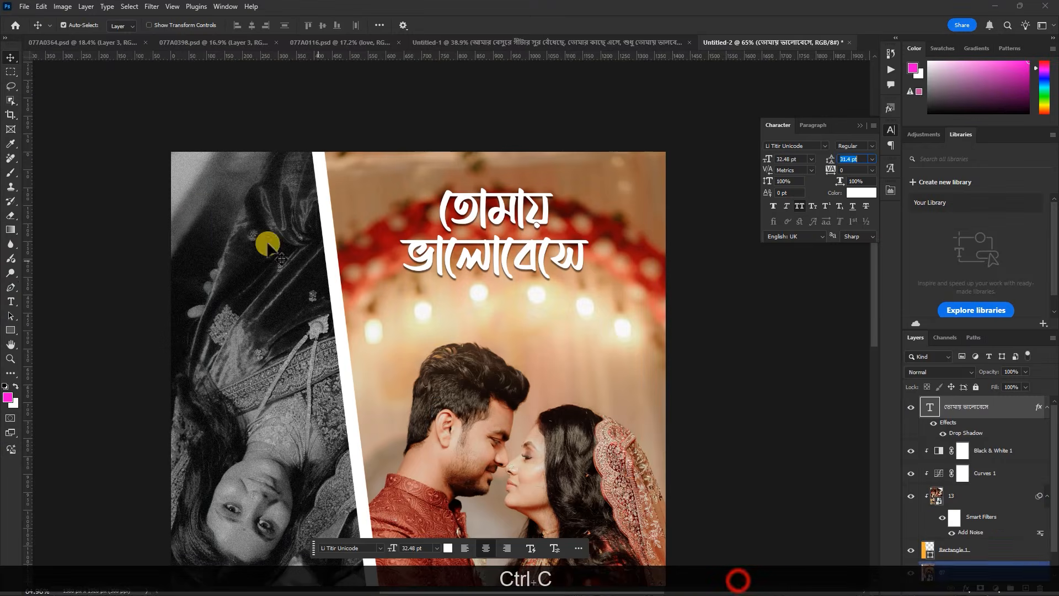
{"action": "left_click", "coordinate": [10, 301]}
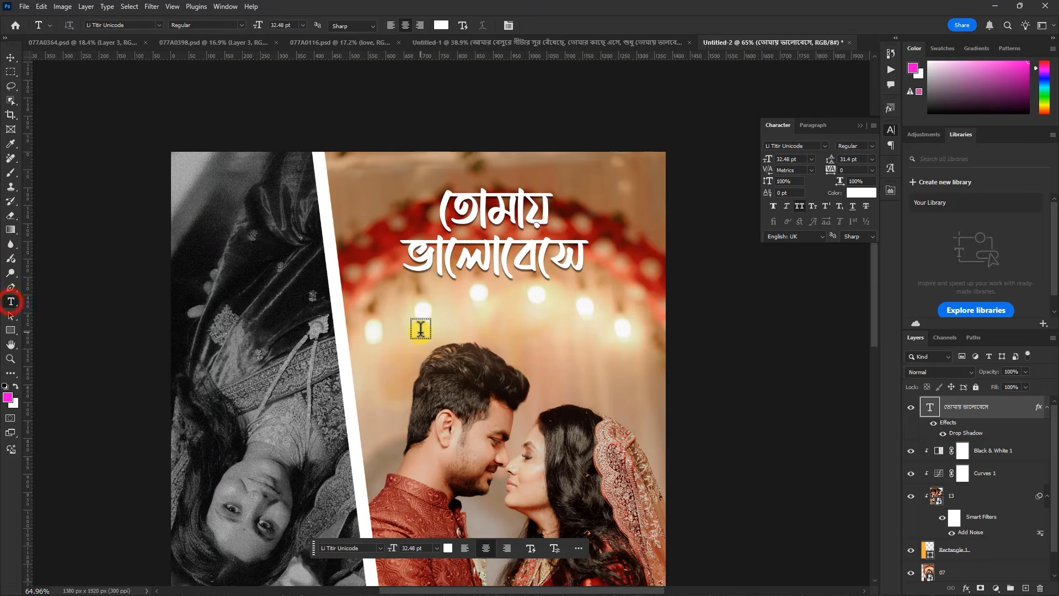
{"action": "left_click", "coordinate": [432, 319]}
{"action": "key", "text": "ctrl+v"}
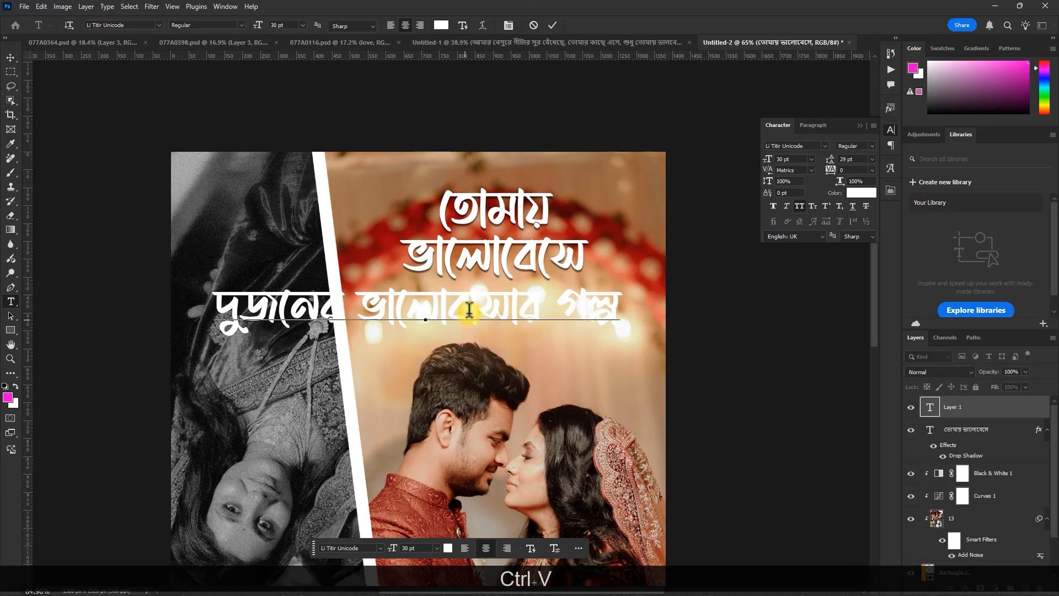
{"action": "left_click", "coordinate": [552, 26]}
Change the pasted line's font to Baloo Da 2 and scale it down to about 9.19 pt, centered under the heading
{"action": "left_click", "coordinate": [825, 145]}
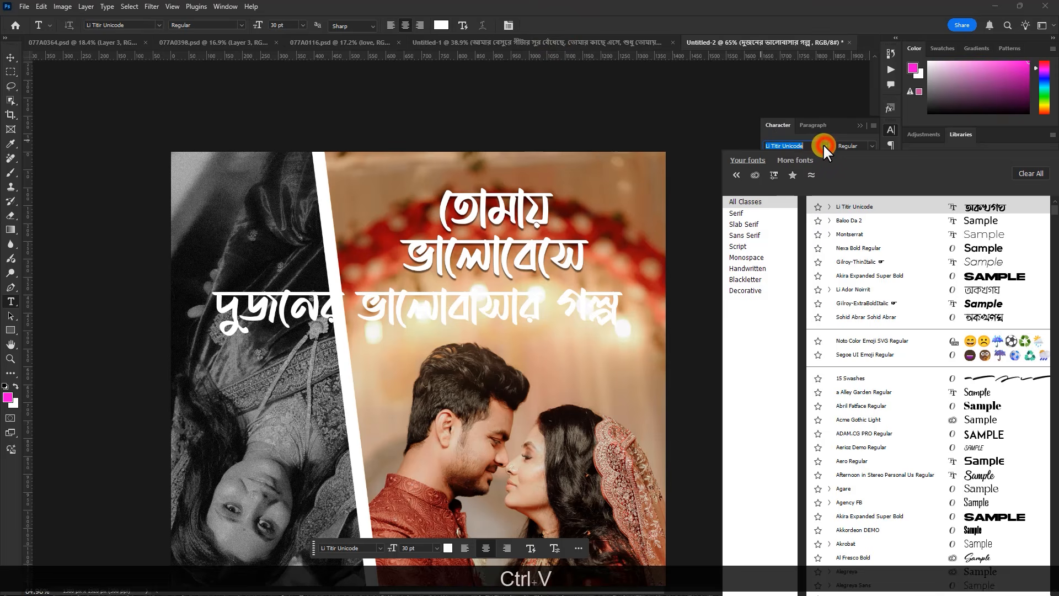
{"action": "left_click", "coordinate": [855, 220]}
{"action": "key", "text": "ctrl+t"}
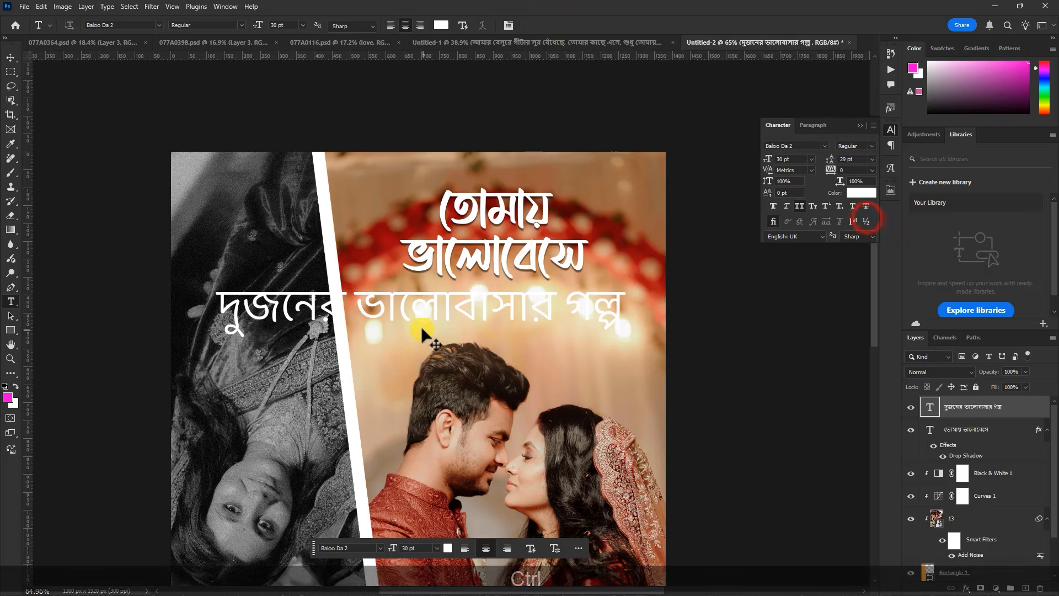
{"action": "left_click_drag", "start_coordinate": [632, 284], "coordinate": [534, 293]}
{"action": "key", "text": "Return"}
Add a Drop Shadow at 51% opacity to the small Bengali line, adjust its distance and size, and move the line closer to the heading
{"action": "double_click", "coordinate": [1033, 411]}
{"action": "left_click", "coordinate": [647, 313]}
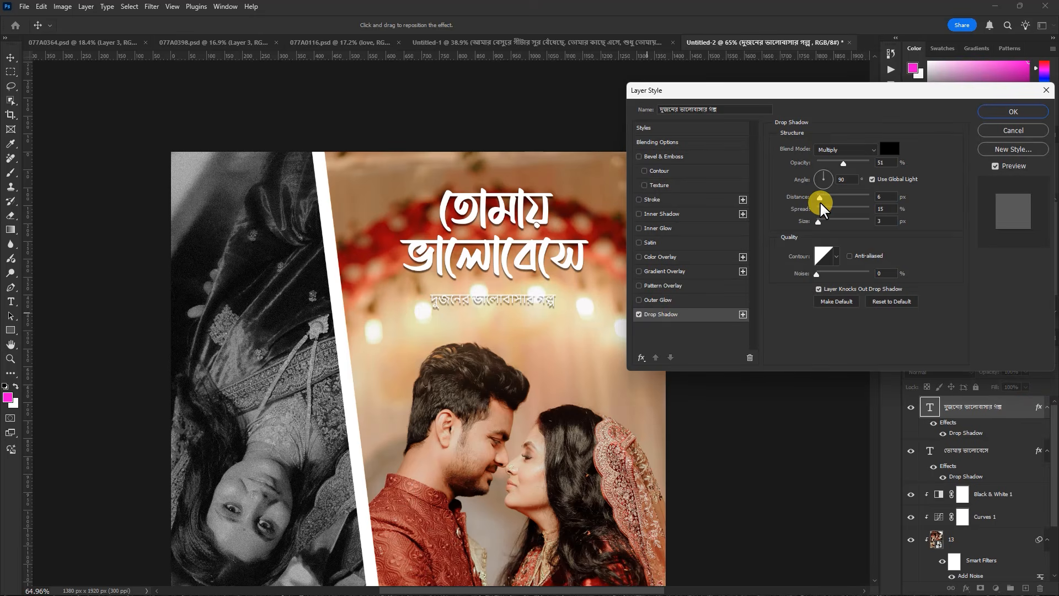
{"action": "left_click_drag", "start_coordinate": [819, 199], "coordinate": [817, 220]}
{"action": "left_click", "coordinate": [1014, 111]}
{"action": "left_click", "coordinate": [10, 58]}
{"action": "left_click_drag", "start_coordinate": [518, 298], "coordinate": [524, 301]}
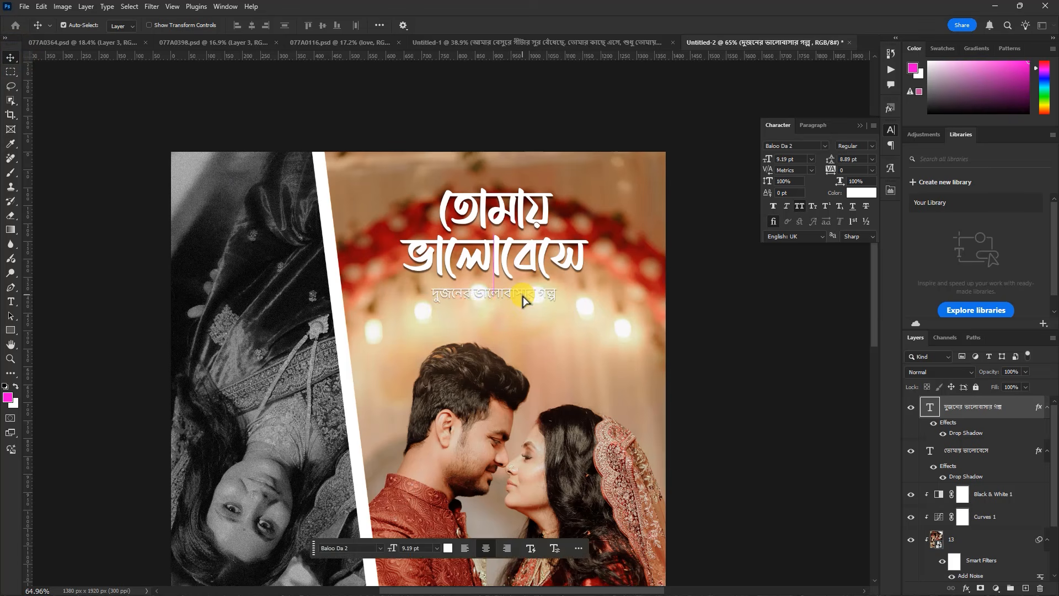
Review the finished split layout at different magnifications and compare it with the stacked-photo layout and the retouched wedding photos
{"action": "scroll", "coordinate": [436, 283], "scroll_direction": "down", "scroll_amount": 10}
{"action": "scroll", "coordinate": [439, 405], "scroll_direction": "up", "scroll_amount": 7}
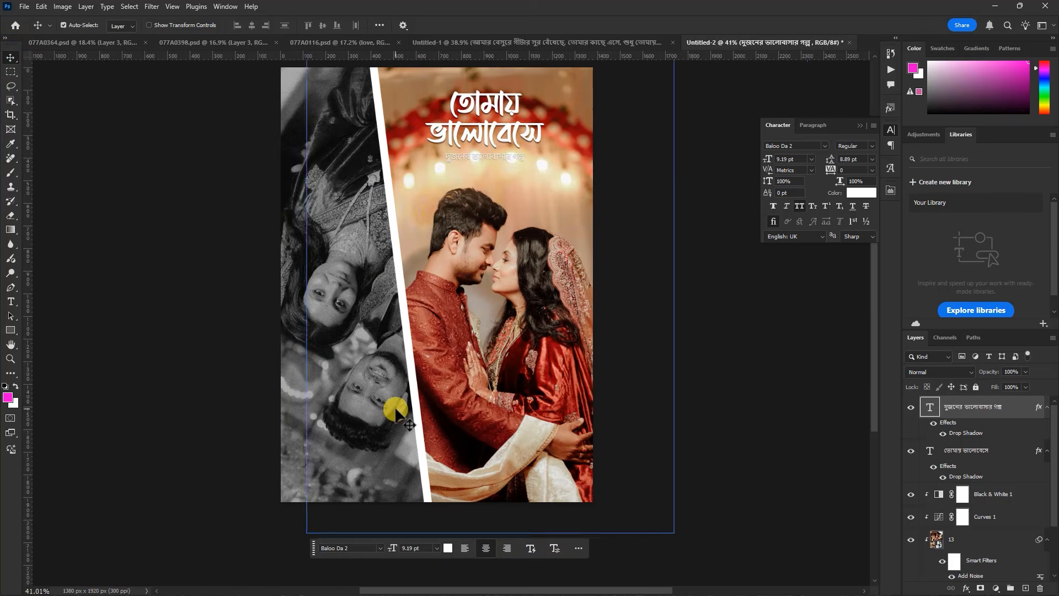
{"action": "scroll", "coordinate": [461, 162], "scroll_direction": "up", "scroll_amount": 1}
{"action": "scroll", "coordinate": [488, 340], "scroll_direction": "down", "scroll_amount": 3}
{"action": "scroll", "coordinate": [471, 212], "scroll_direction": "up", "scroll_amount": 3}
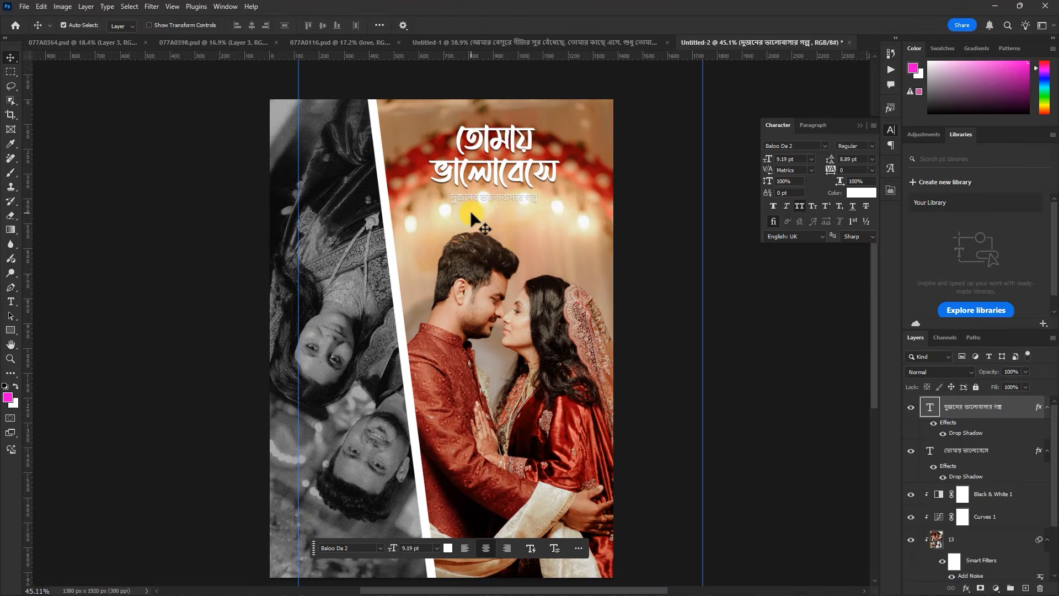
{"action": "scroll", "coordinate": [559, 246], "scroll_direction": "down", "scroll_amount": 3}
{"action": "scroll", "coordinate": [530, 287], "scroll_direction": "up", "scroll_amount": 3}
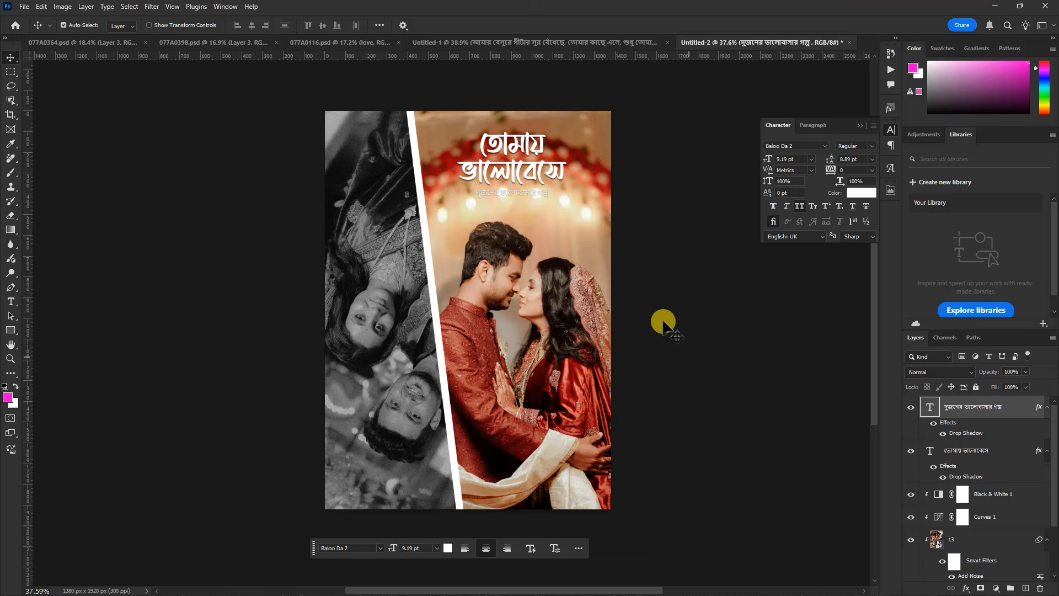
{"action": "left_click", "coordinate": [534, 42]}
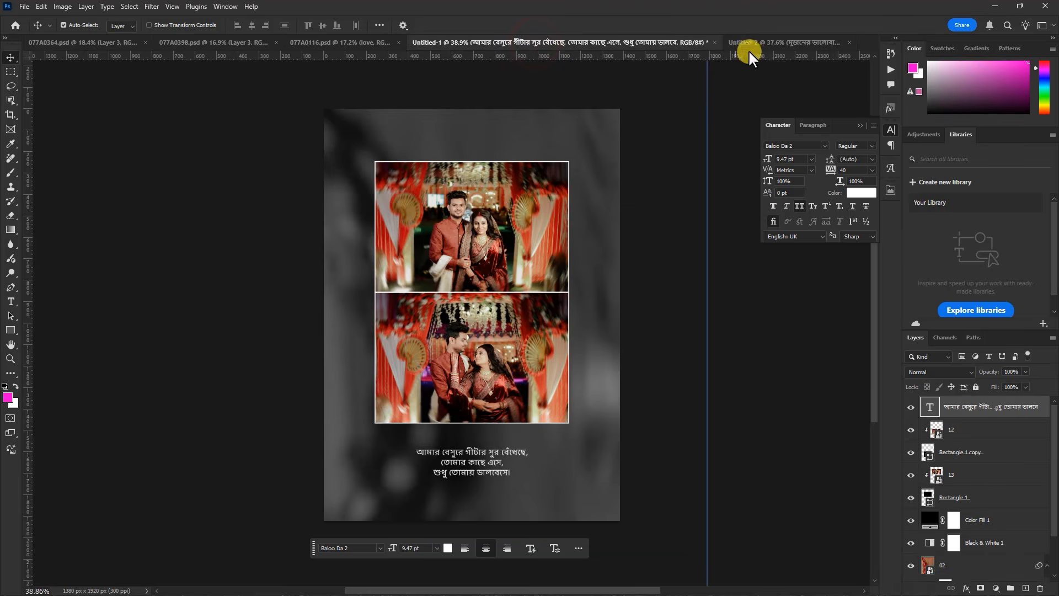
{"action": "left_click", "coordinate": [760, 48]}
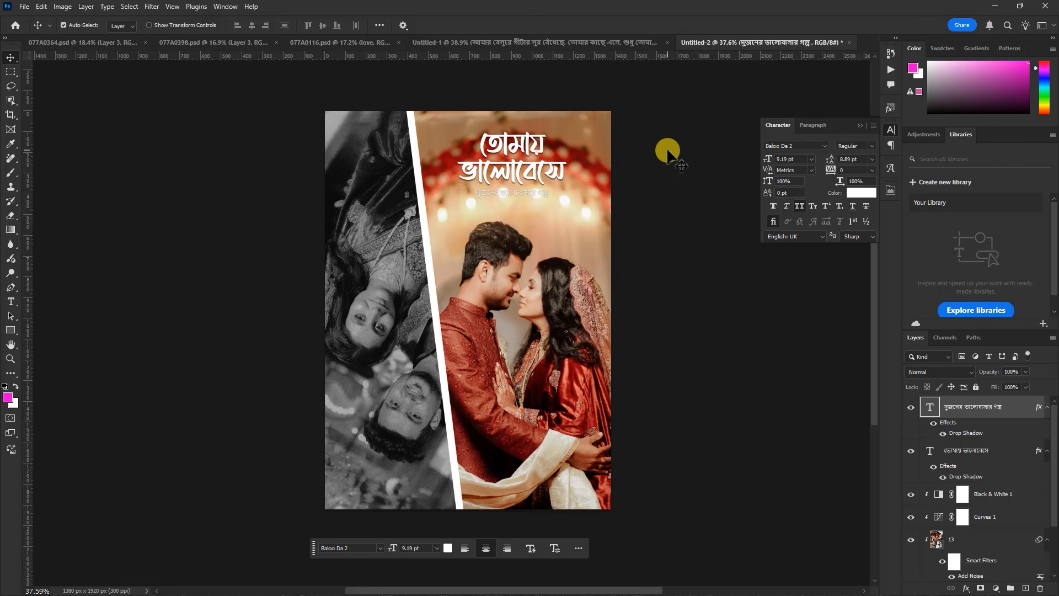
{"action": "left_click", "coordinate": [340, 42]}
{"action": "left_click", "coordinate": [229, 43]}
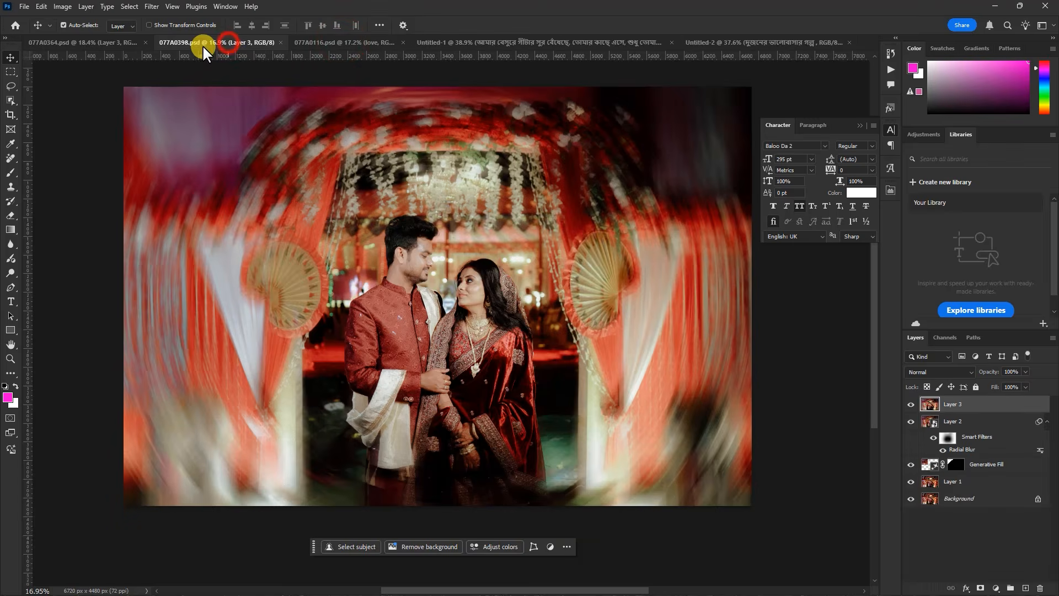
{"action": "left_click", "coordinate": [120, 43]}
{"action": "left_click", "coordinate": [747, 44]}
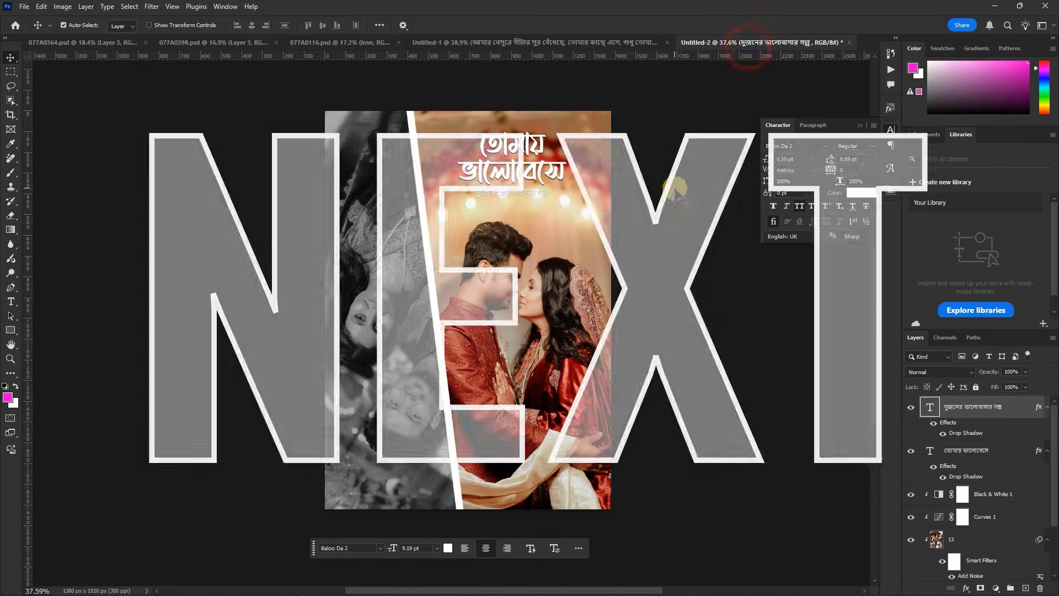